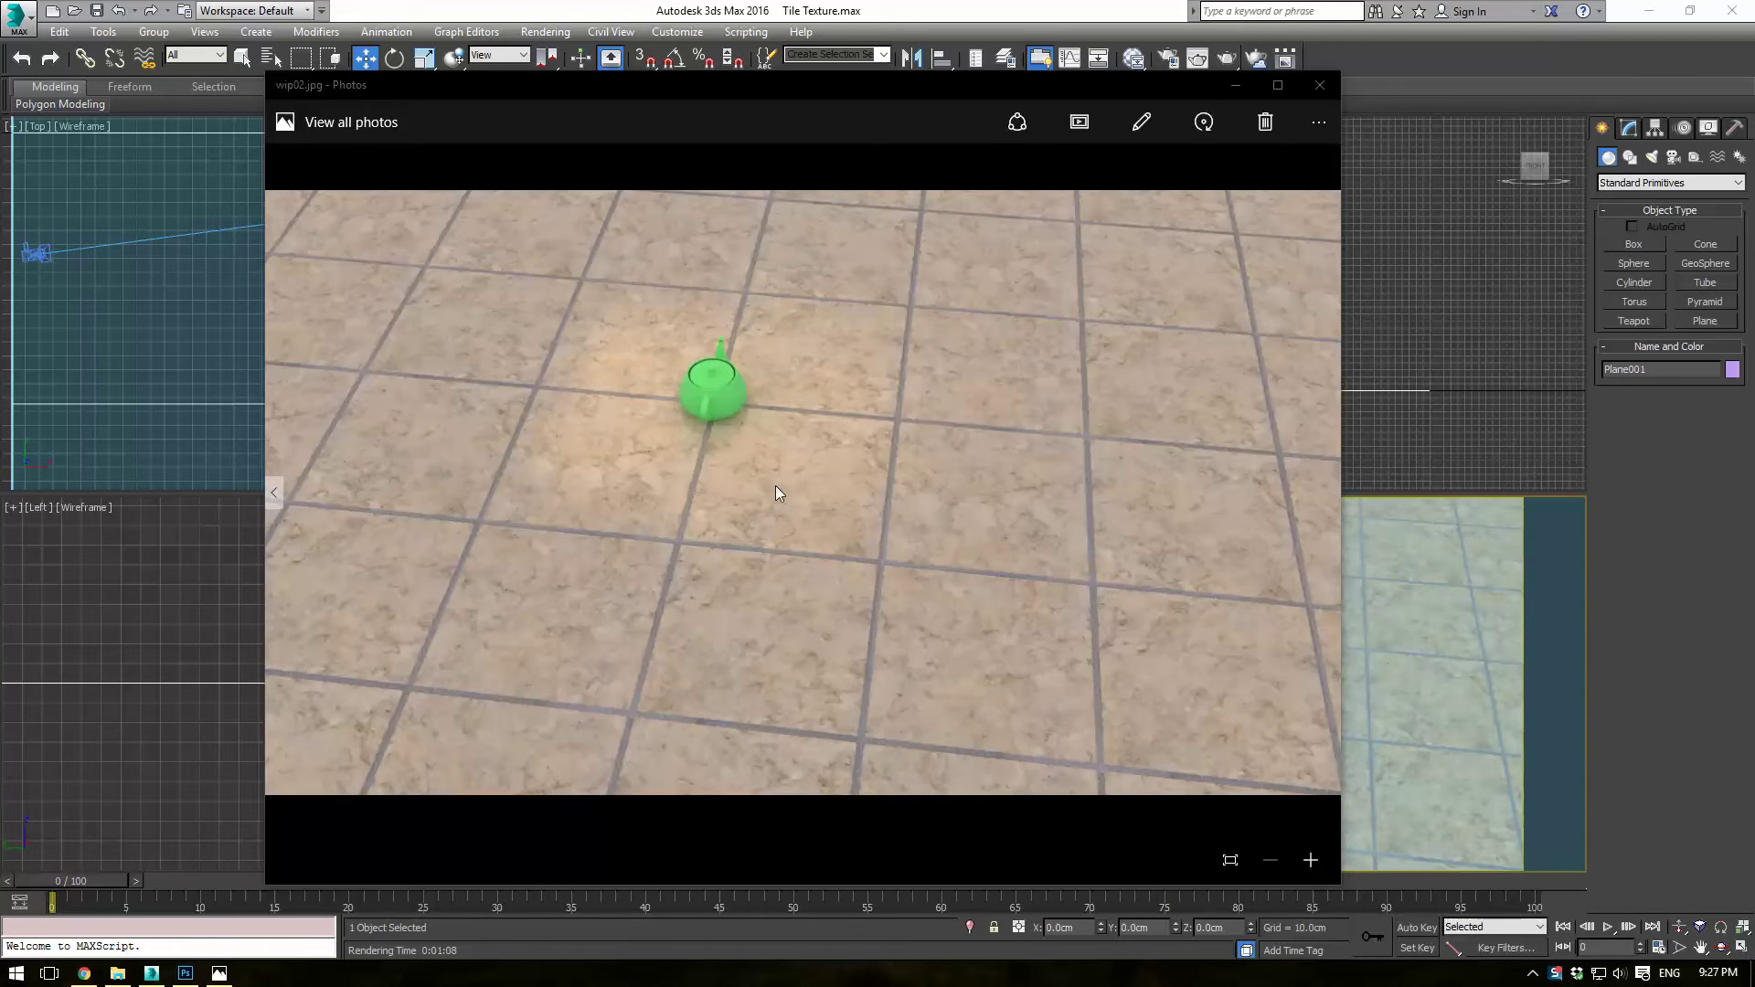
Step: Compare the wip01 and wip02 tiled-floor teapot renders in Photos, then close the viewer
{"action": "scroll", "coordinate": [788, 480], "scroll_direction": "up", "scroll_amount": 1}
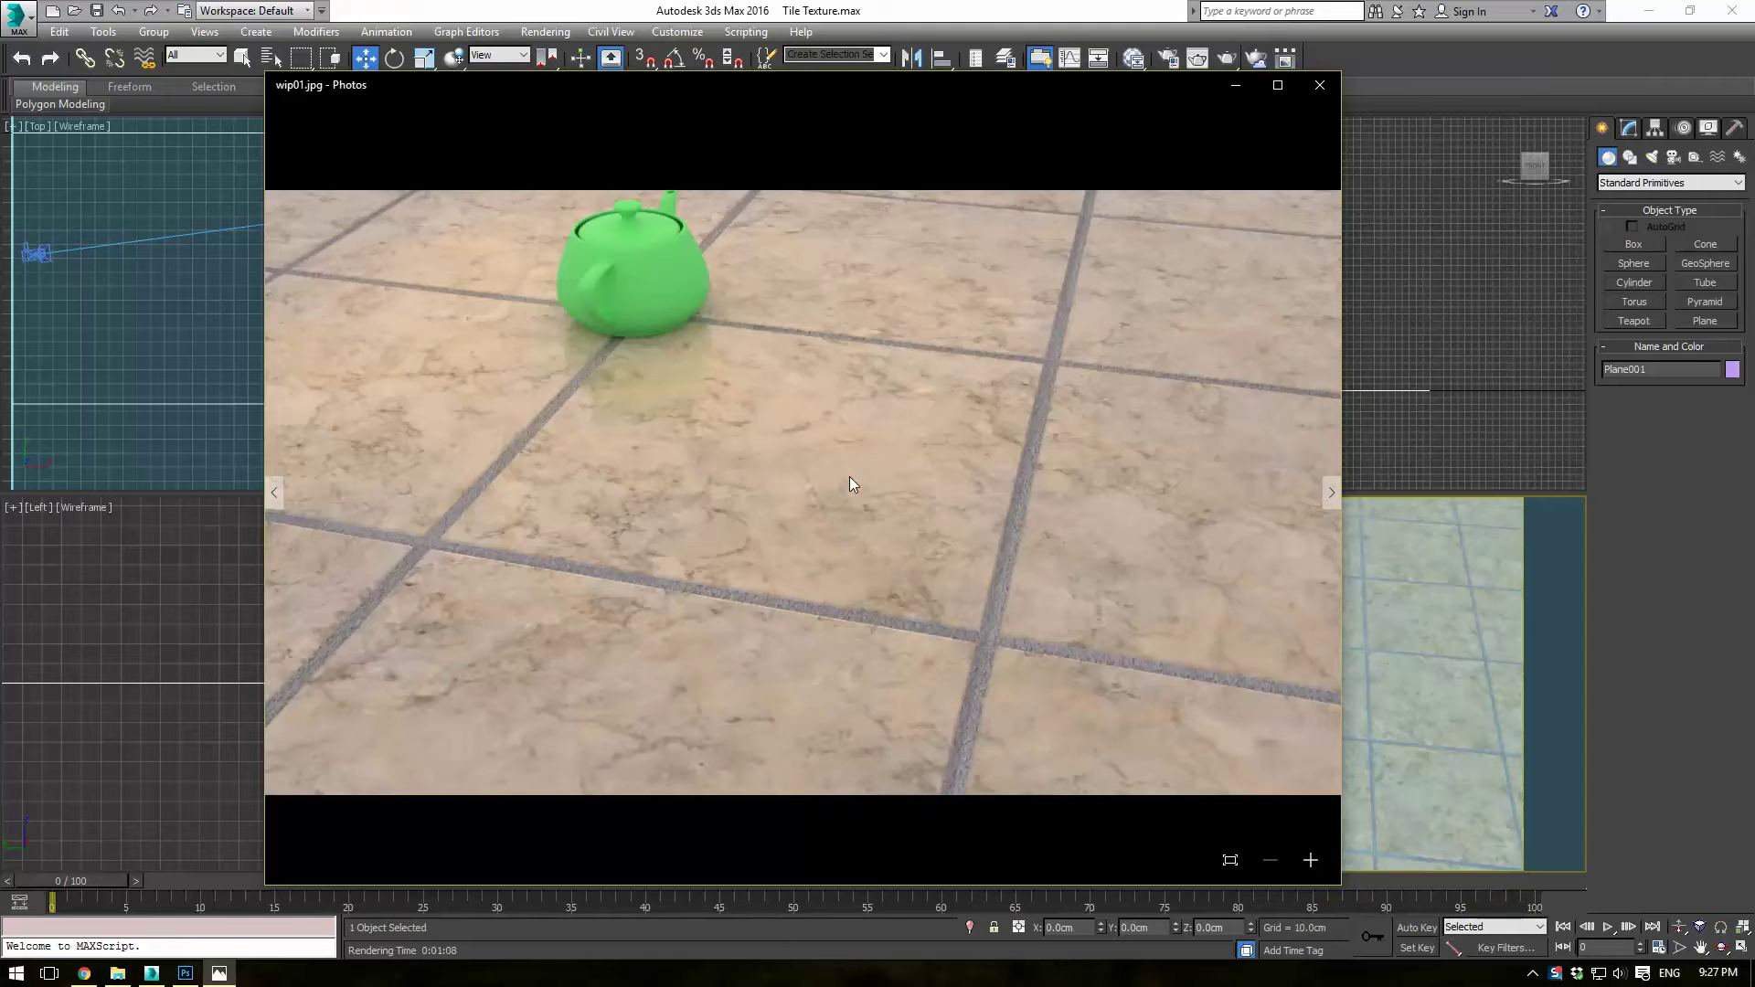
{"action": "key", "text": "Left"}
{"action": "key", "text": "Right"}
{"action": "key", "text": "Right"}
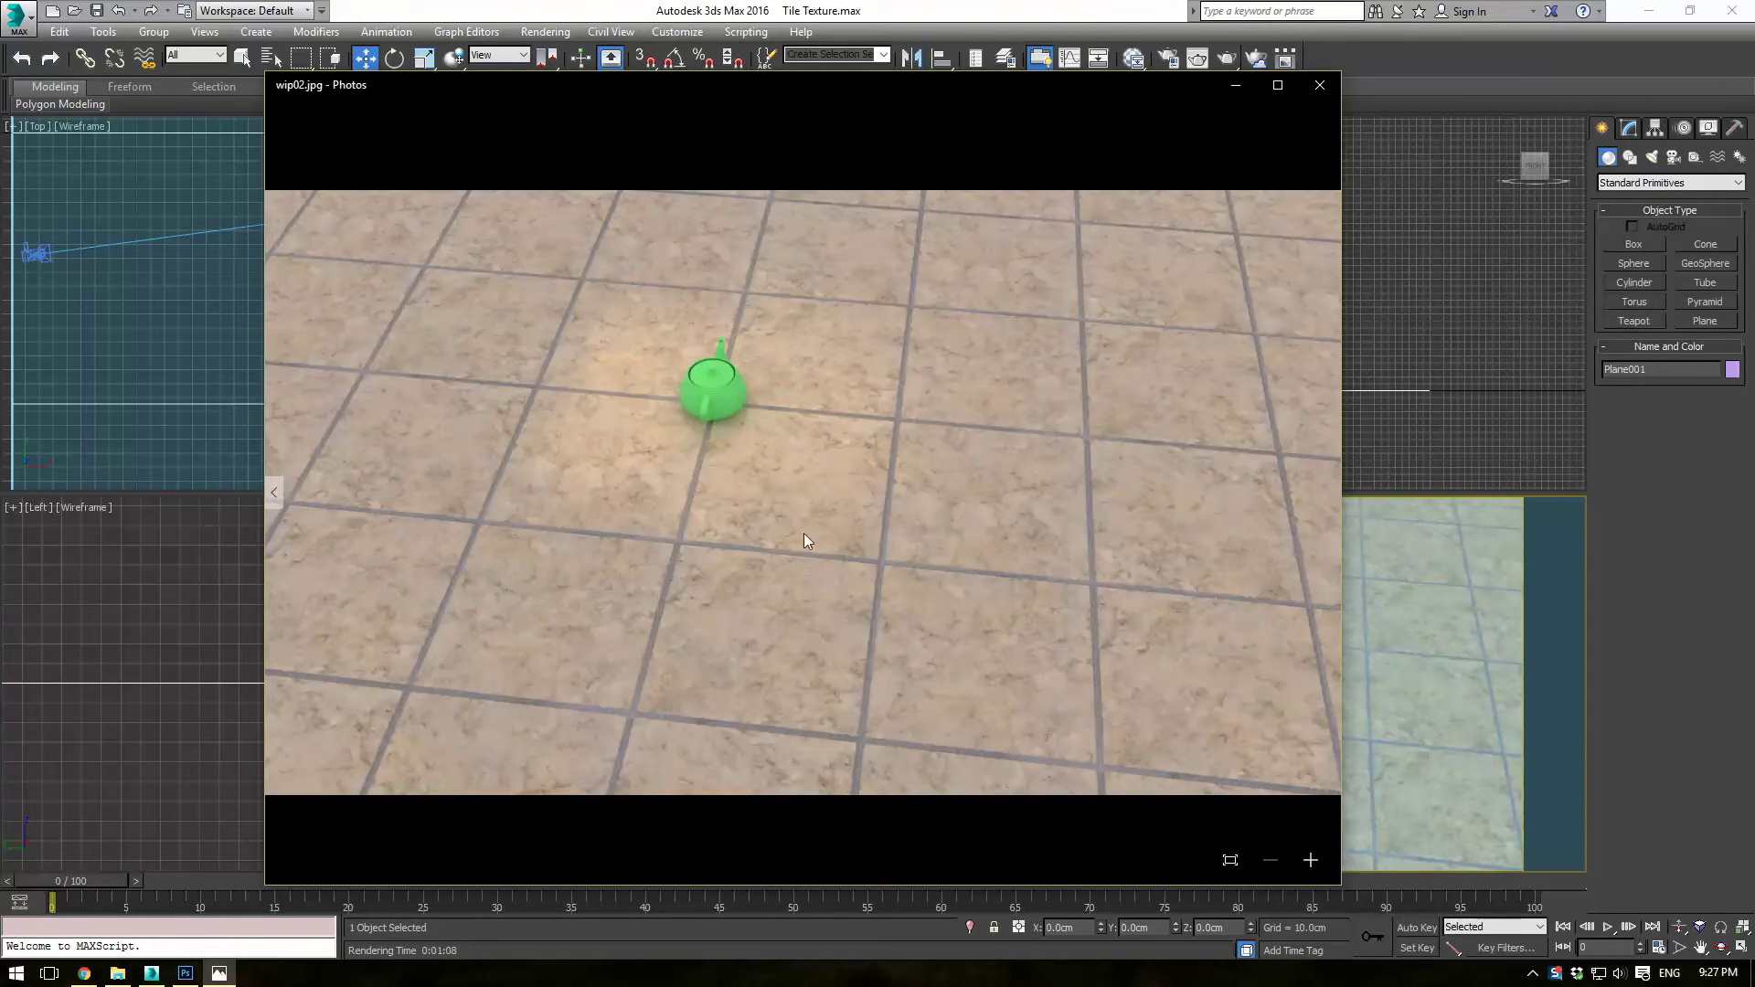
{"action": "left_click", "coordinate": [1320, 86]}
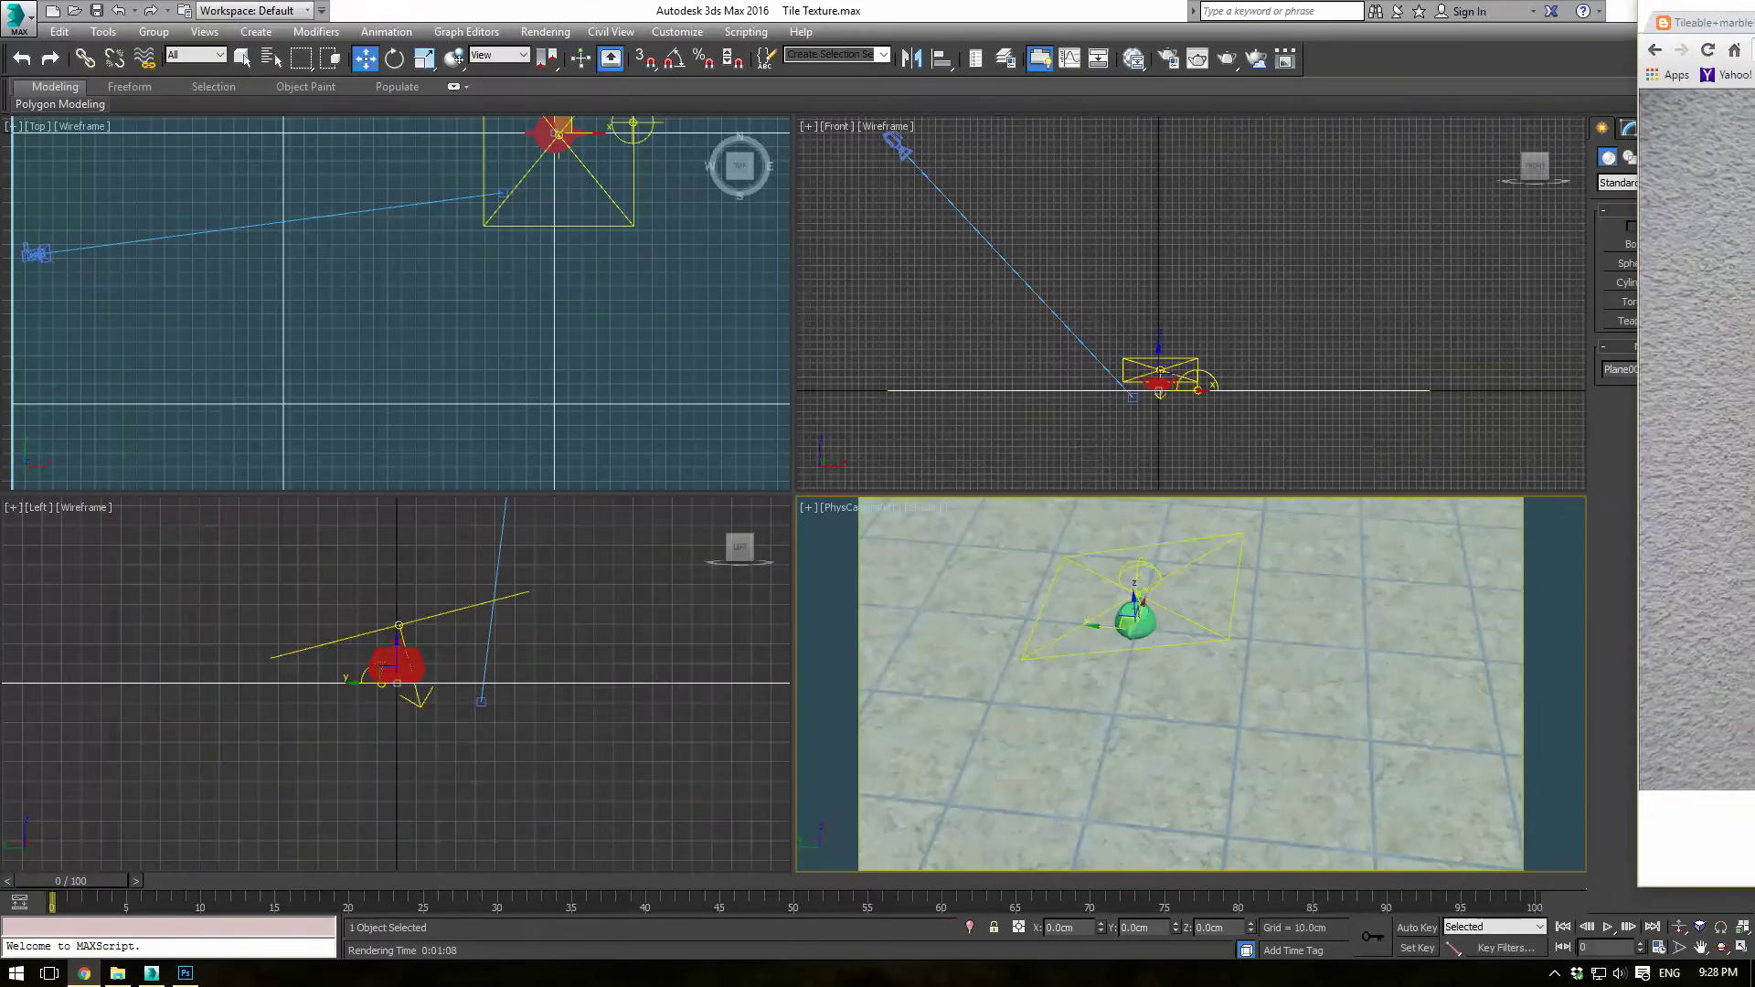
Step: Bring the 3ds Max tile scene in front of the browser, then switch to Photoshop
{"action": "left_click", "coordinate": [509, 535]}
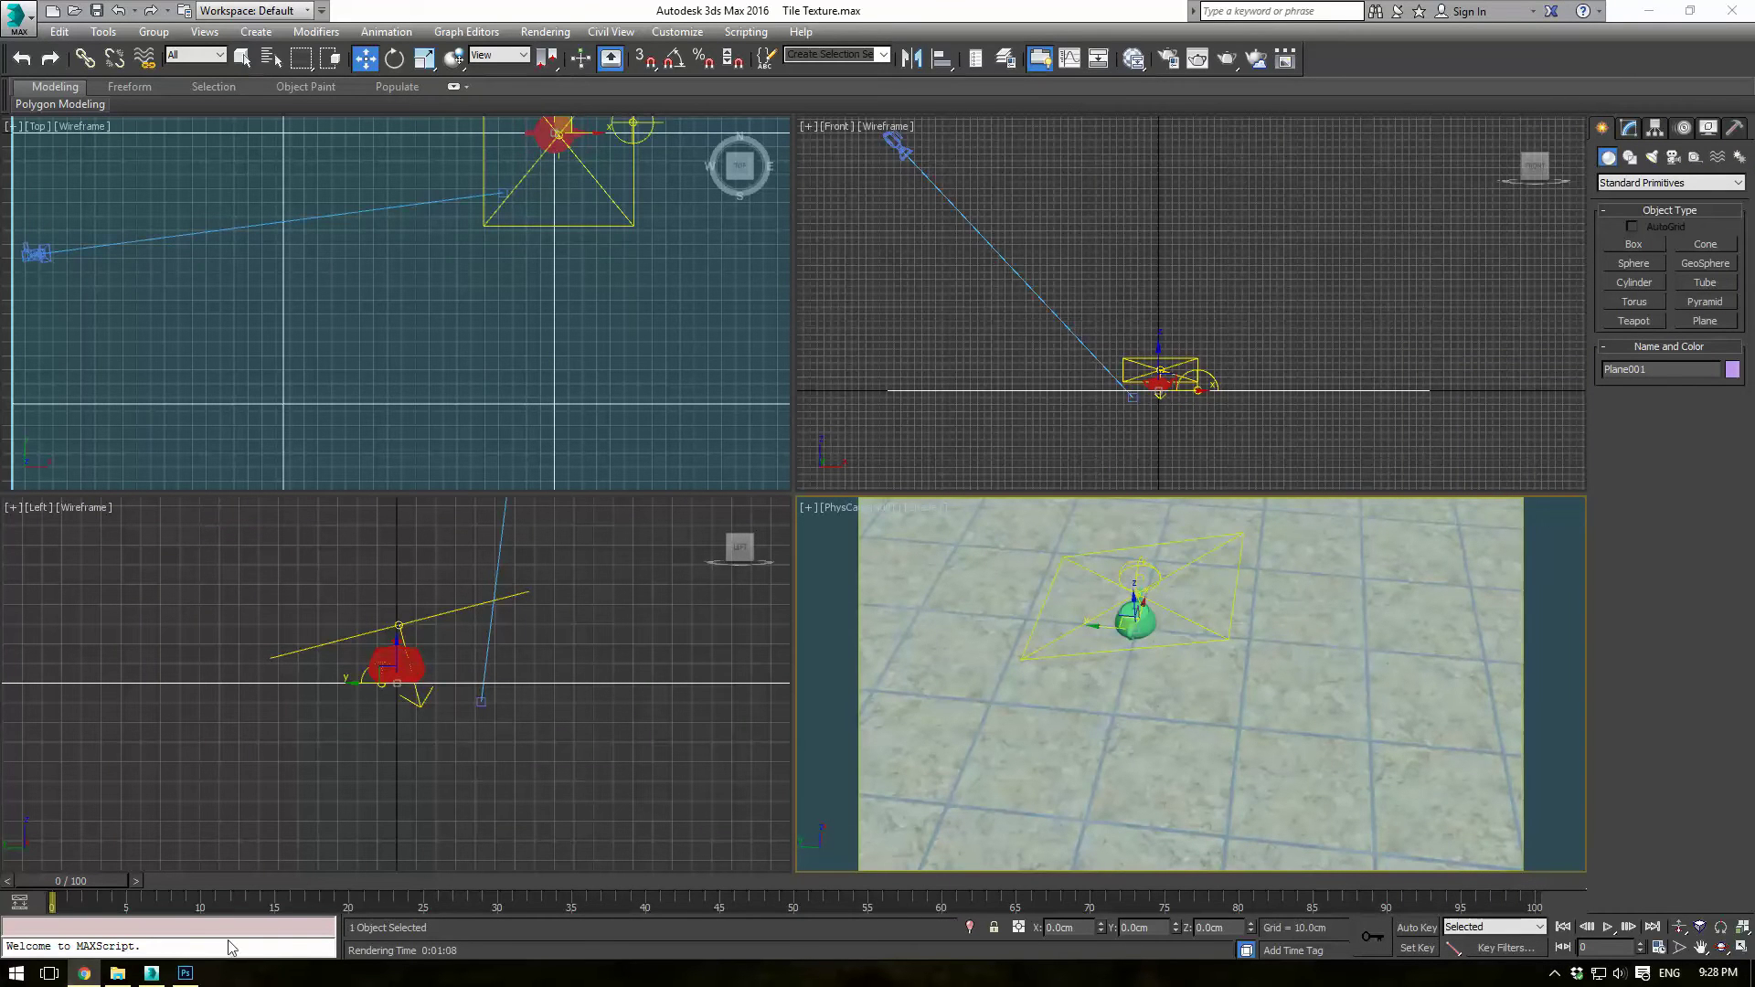
{"action": "mouse_move", "coordinate": [190, 975]}
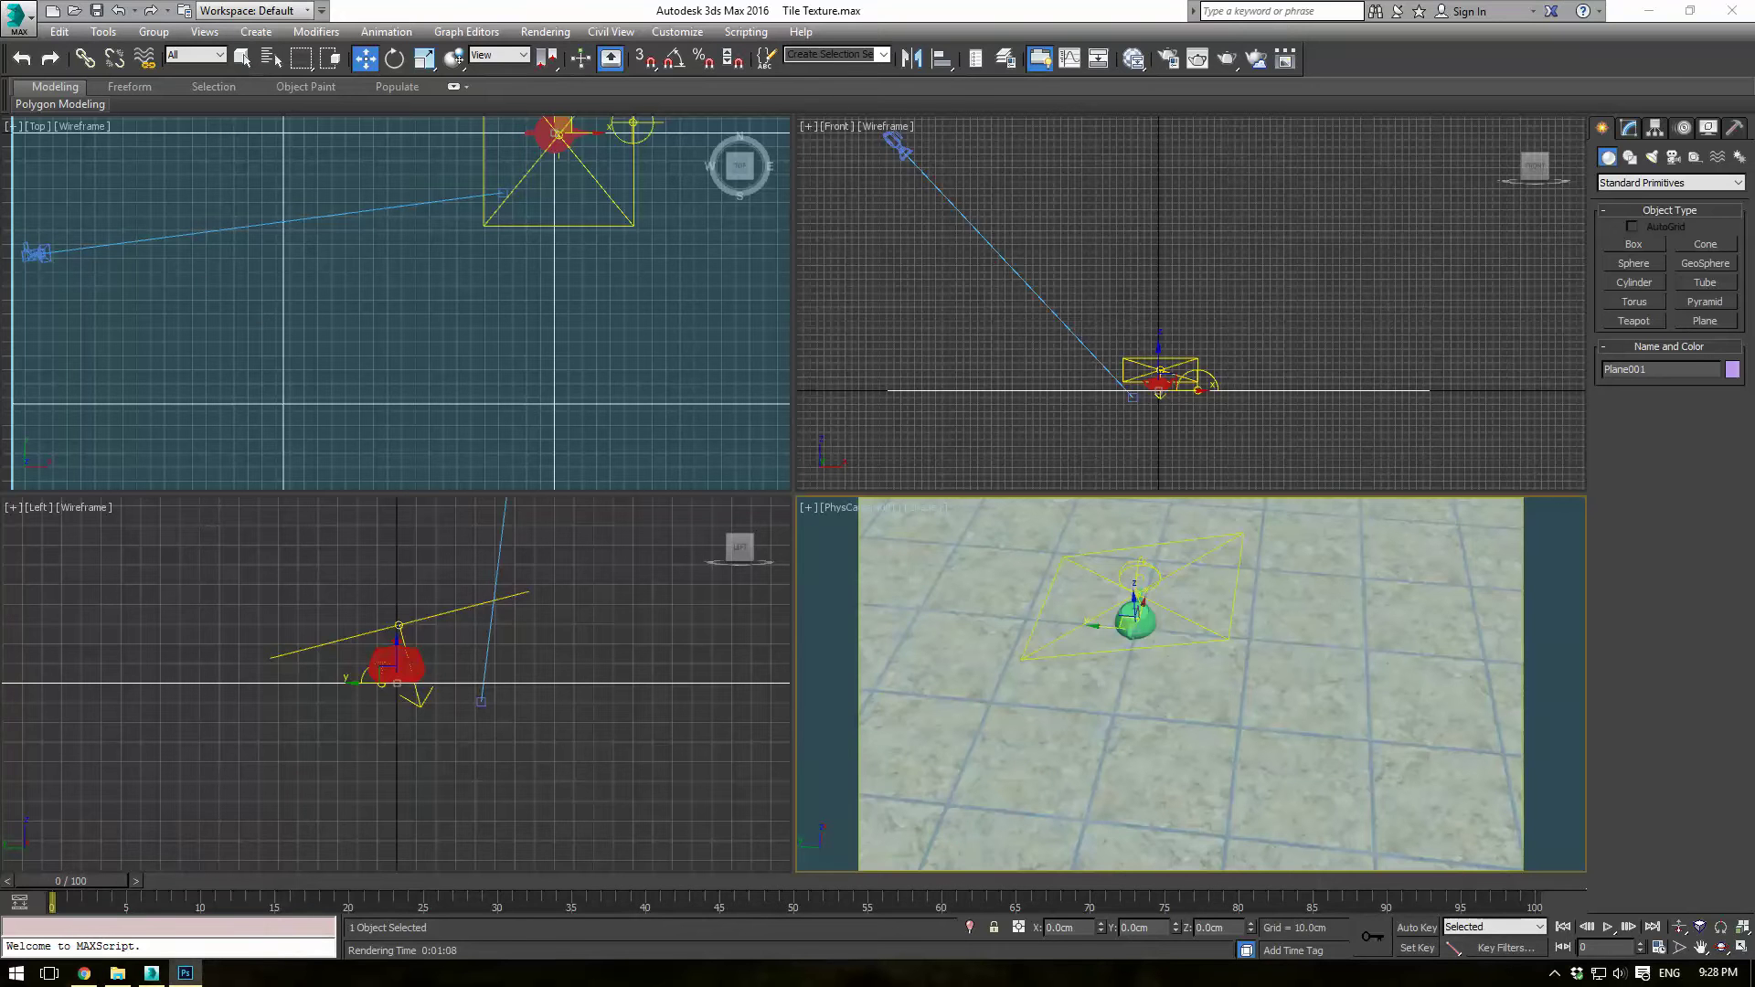
{"action": "key", "text": "alt+Tab"}
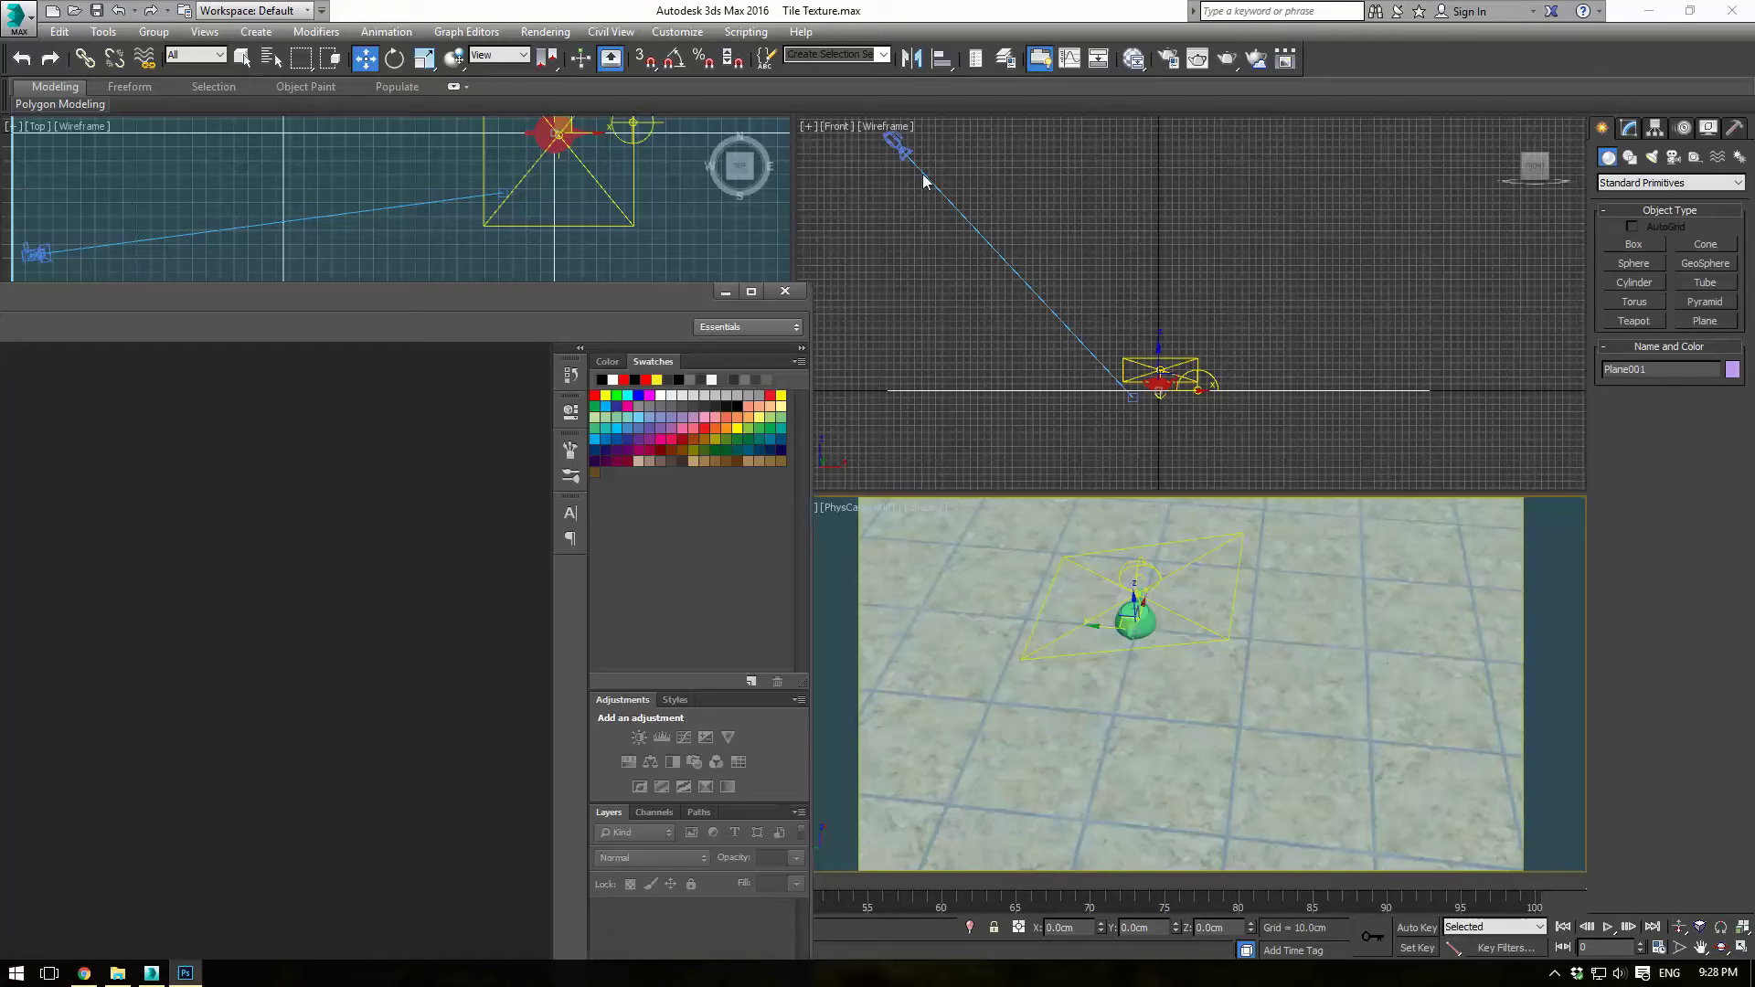
Step: Create a 2000 × 2000 px document, convert Background to Layer 0, and add Layer 1
{"action": "left_click", "coordinate": [50, 12]}
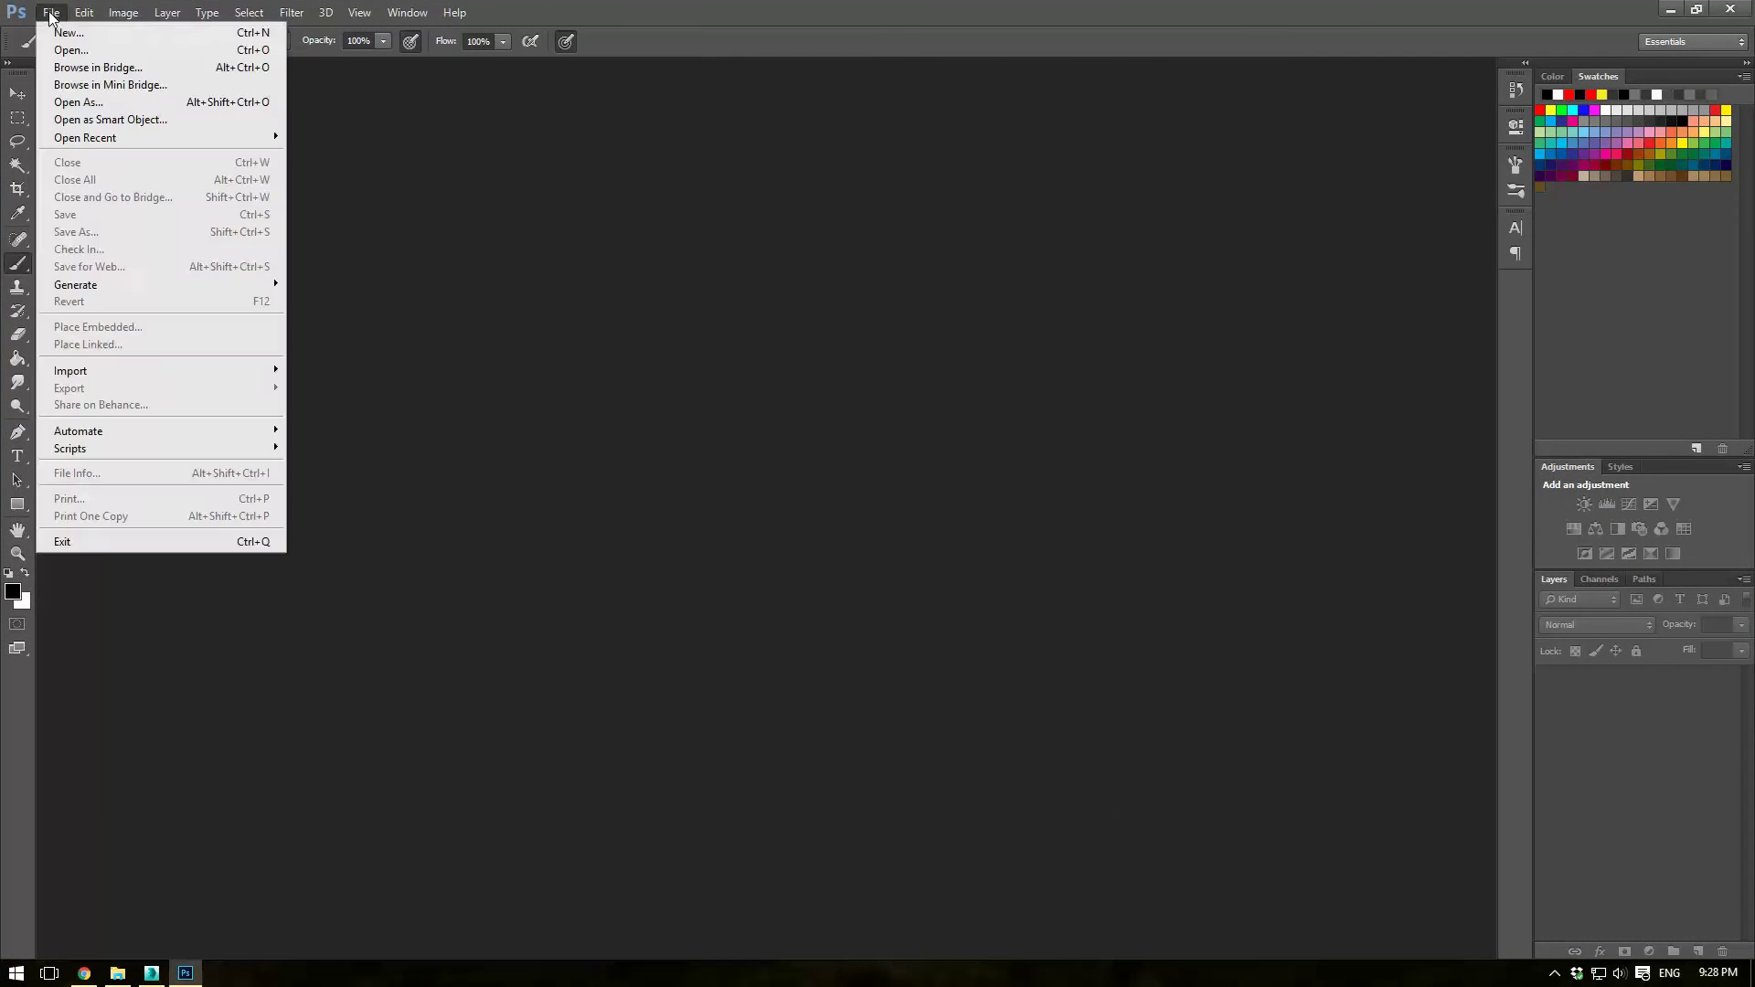
{"action": "left_click", "coordinate": [55, 29]}
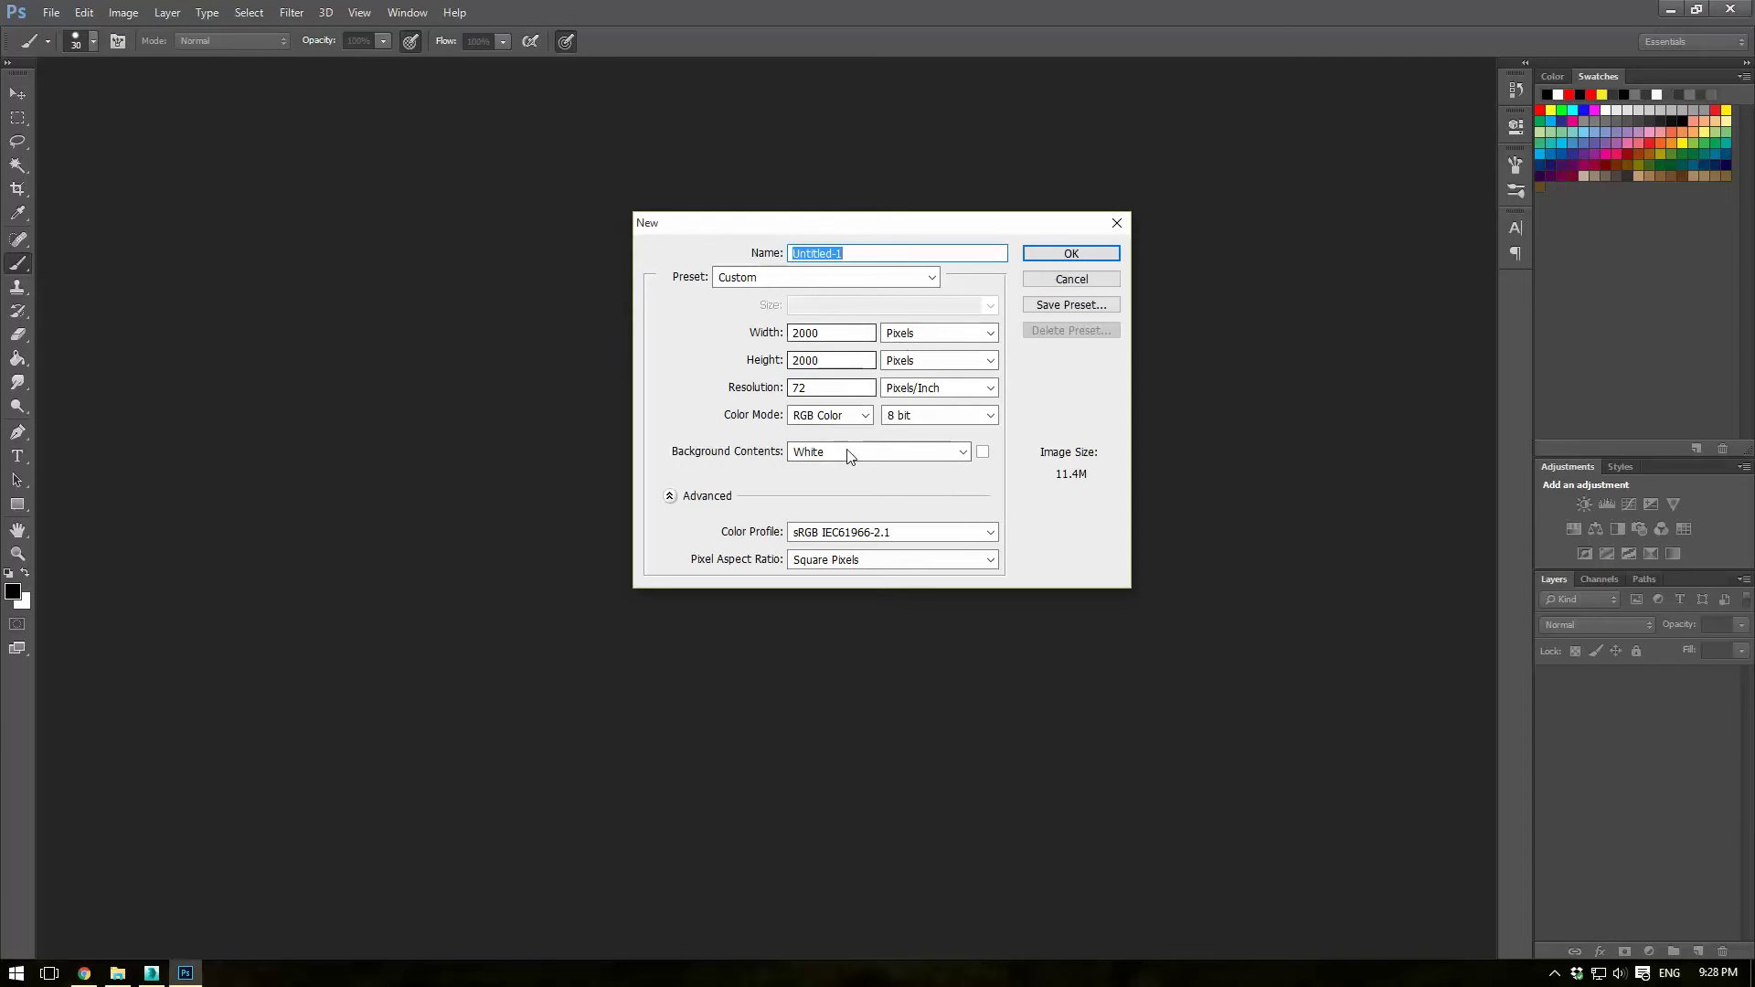
{"action": "left_click", "coordinate": [1067, 253]}
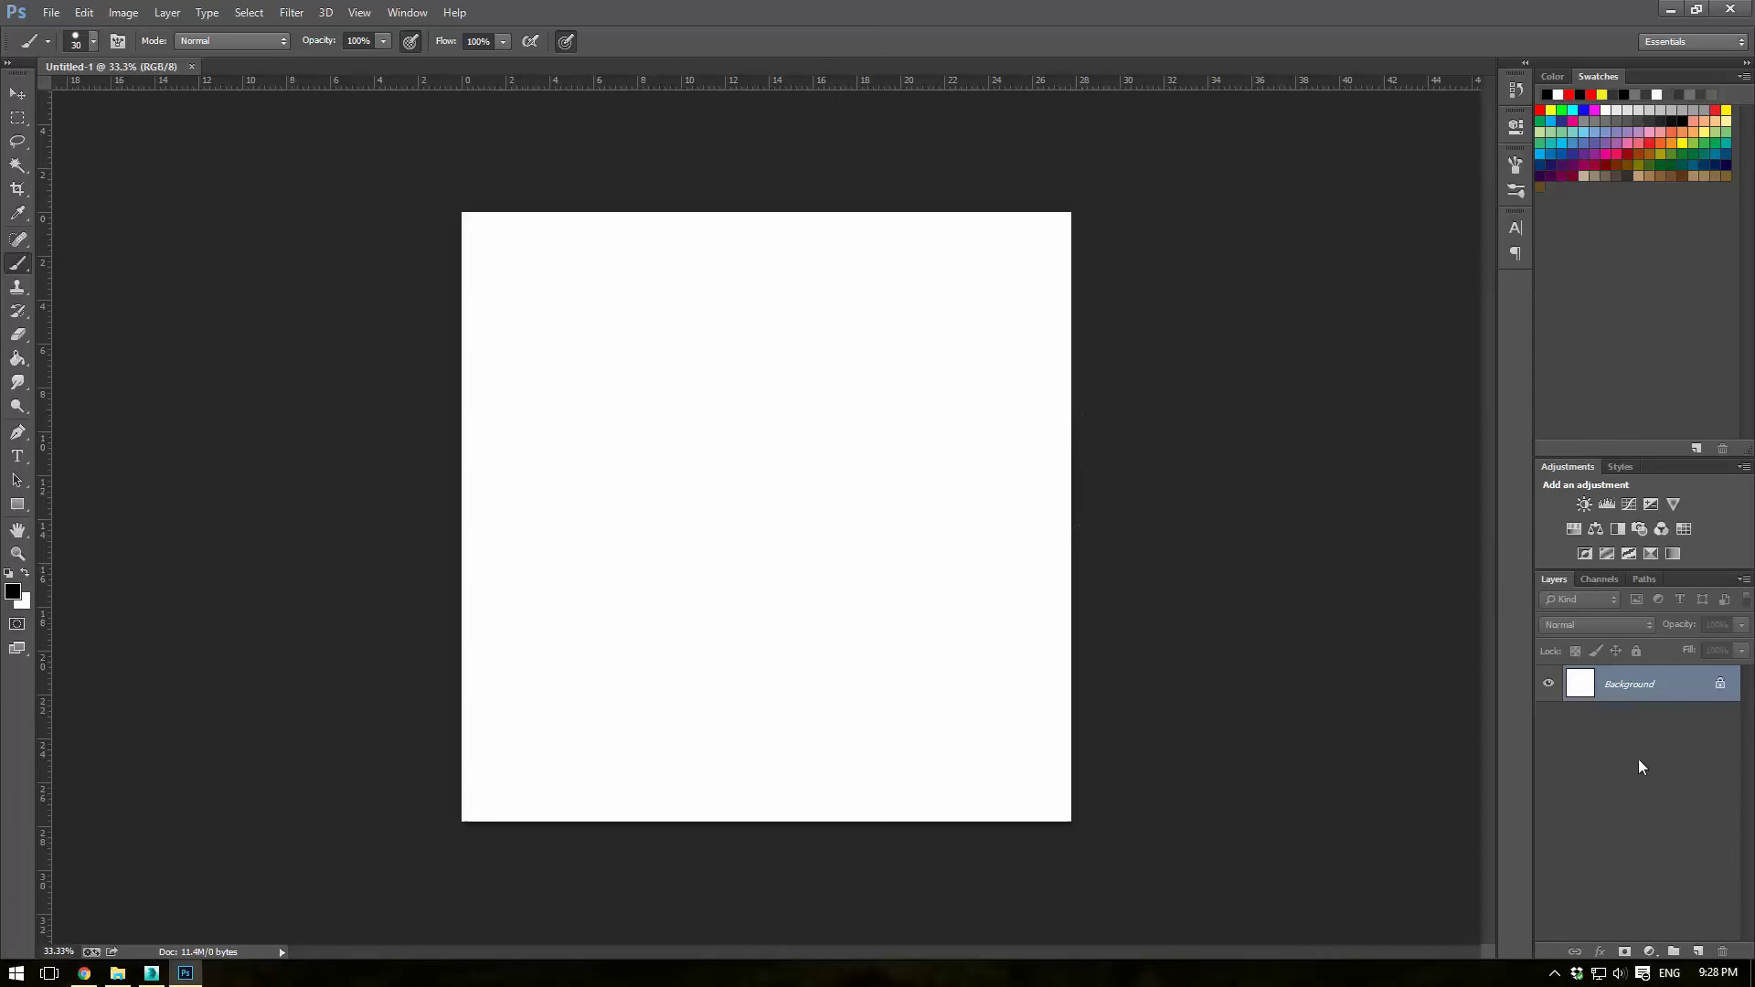
{"action": "double_click", "coordinate": [1627, 683]}
{"action": "left_click", "coordinate": [1019, 310]}
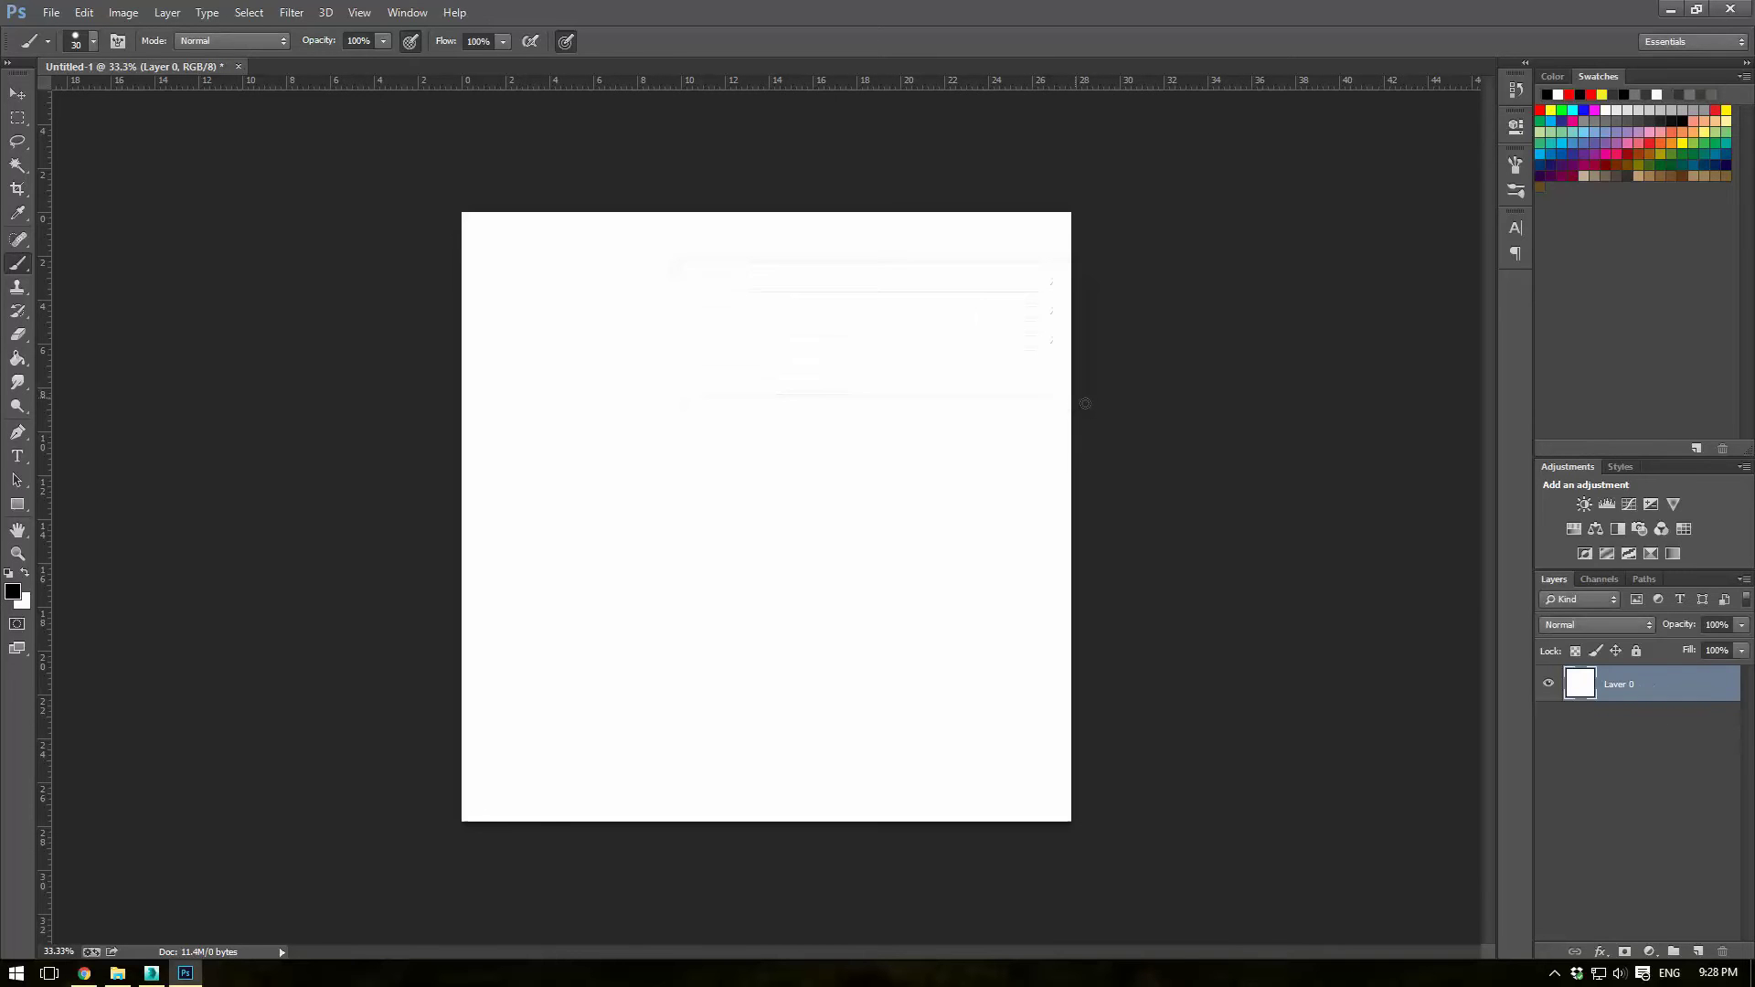
{"action": "left_click", "coordinate": [1698, 951]}
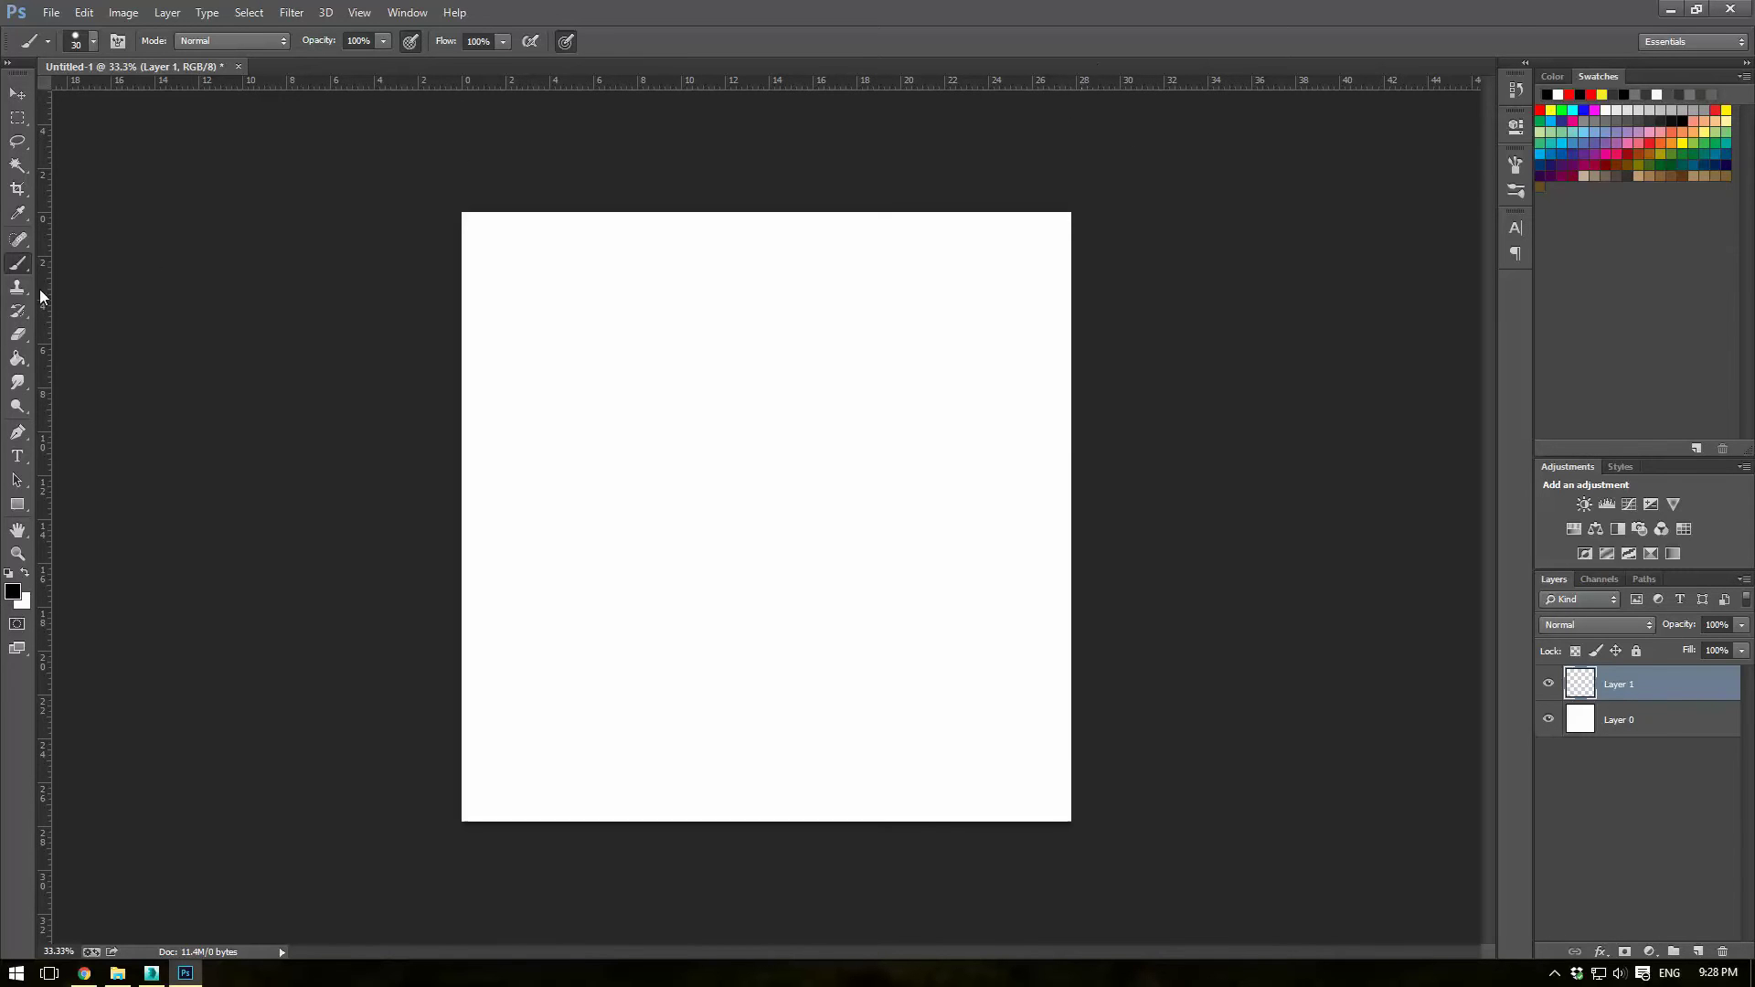
Step: Place vertical and horizontal guides through the centre of the canvas
{"action": "left_click_drag", "start_coordinate": [46, 259], "coordinate": [768, 337]}
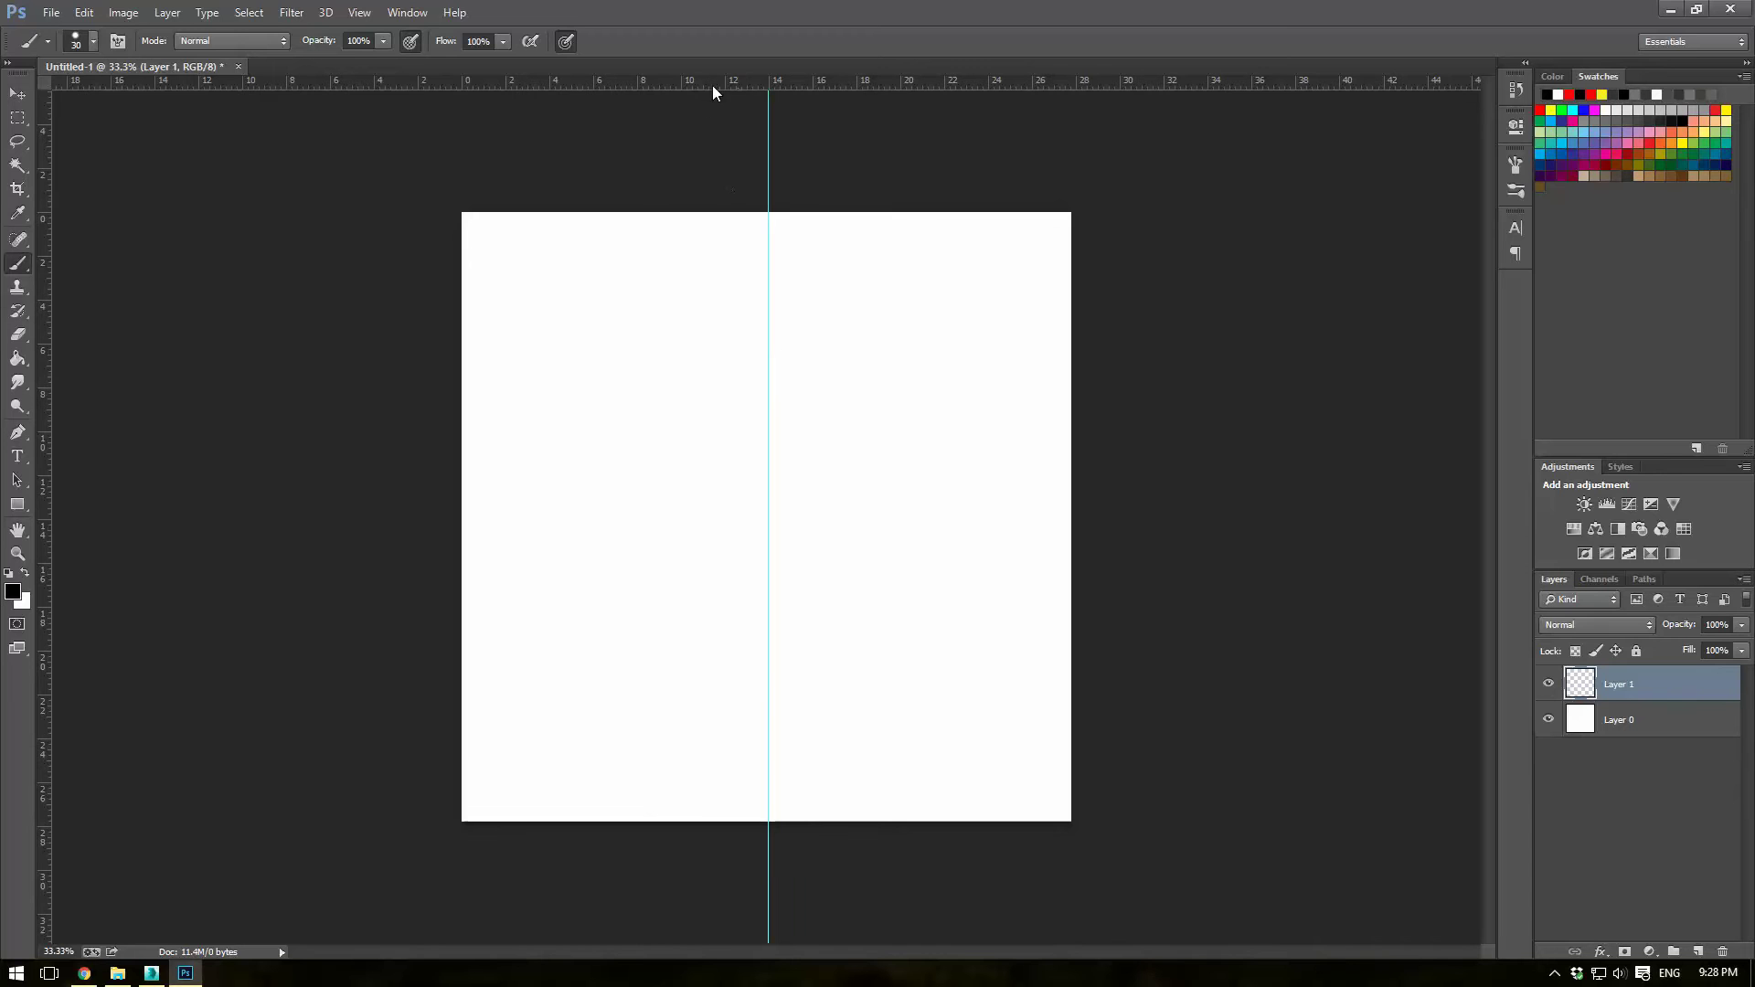
{"action": "mouse_move", "coordinate": [713, 91]}
{"action": "left_mouse_down"}
{"action": "mouse_move", "coordinate": [660, 426]}
{"action": "mouse_move", "coordinate": [676, 519]}
{"action": "left_mouse_up"}
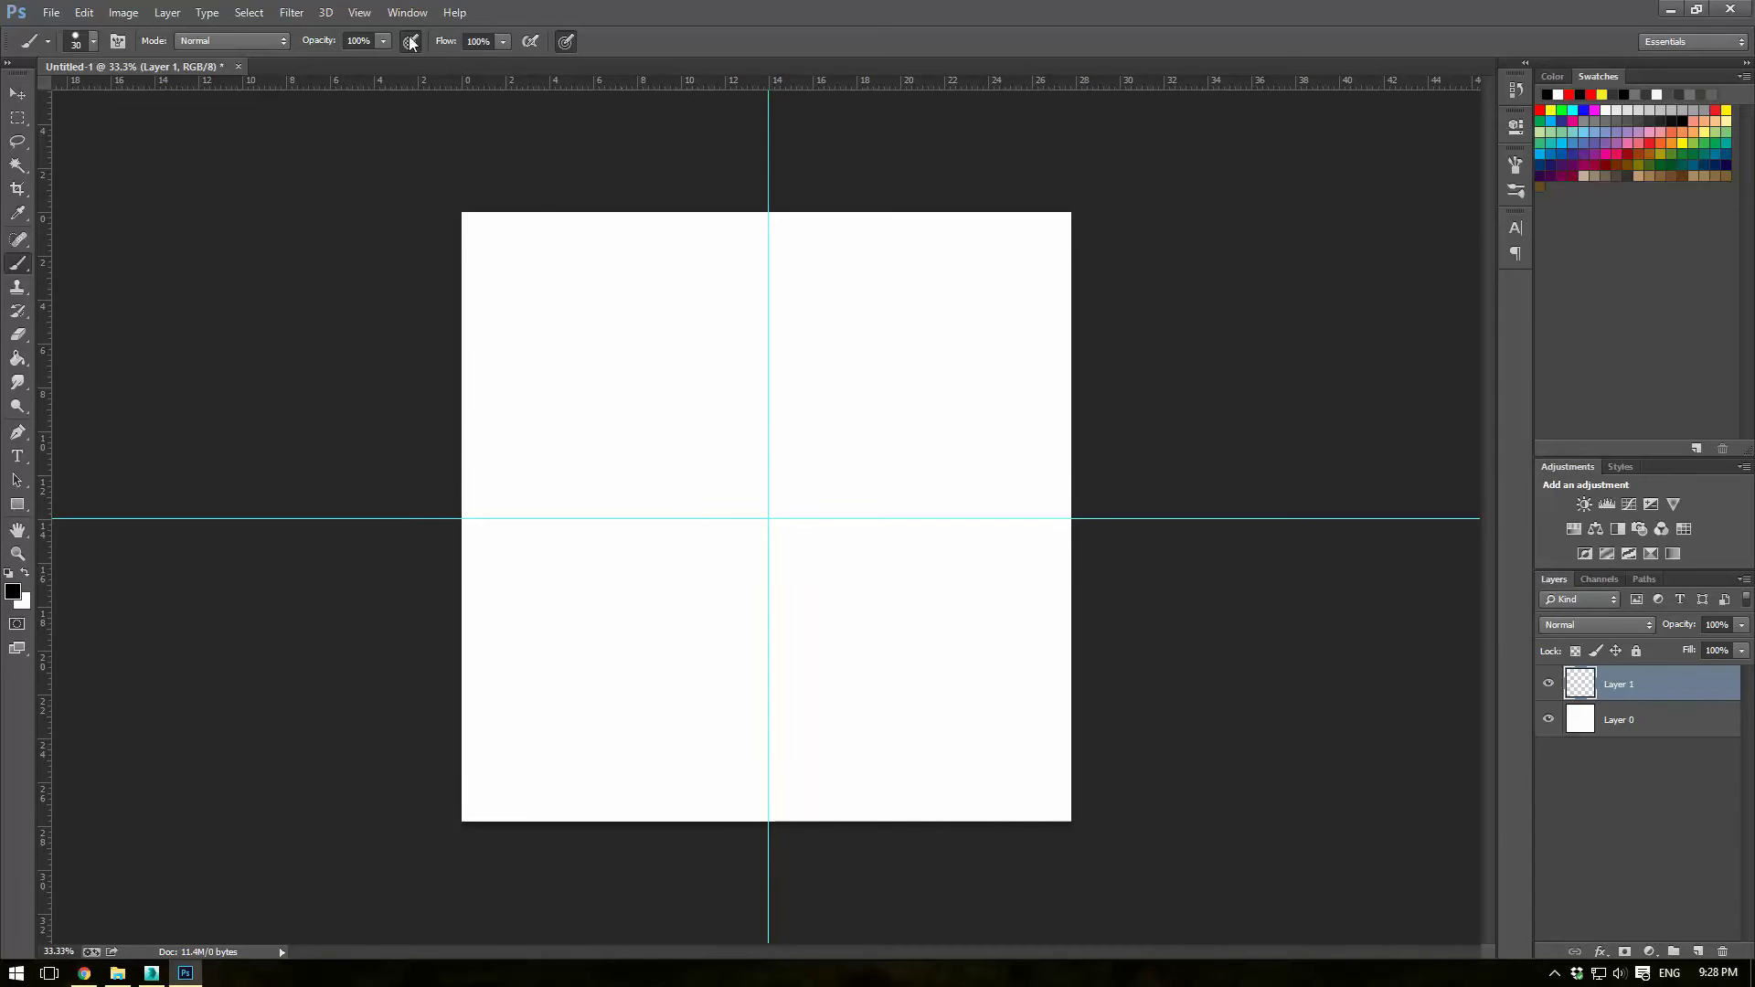
{"action": "left_click", "coordinate": [359, 12]}
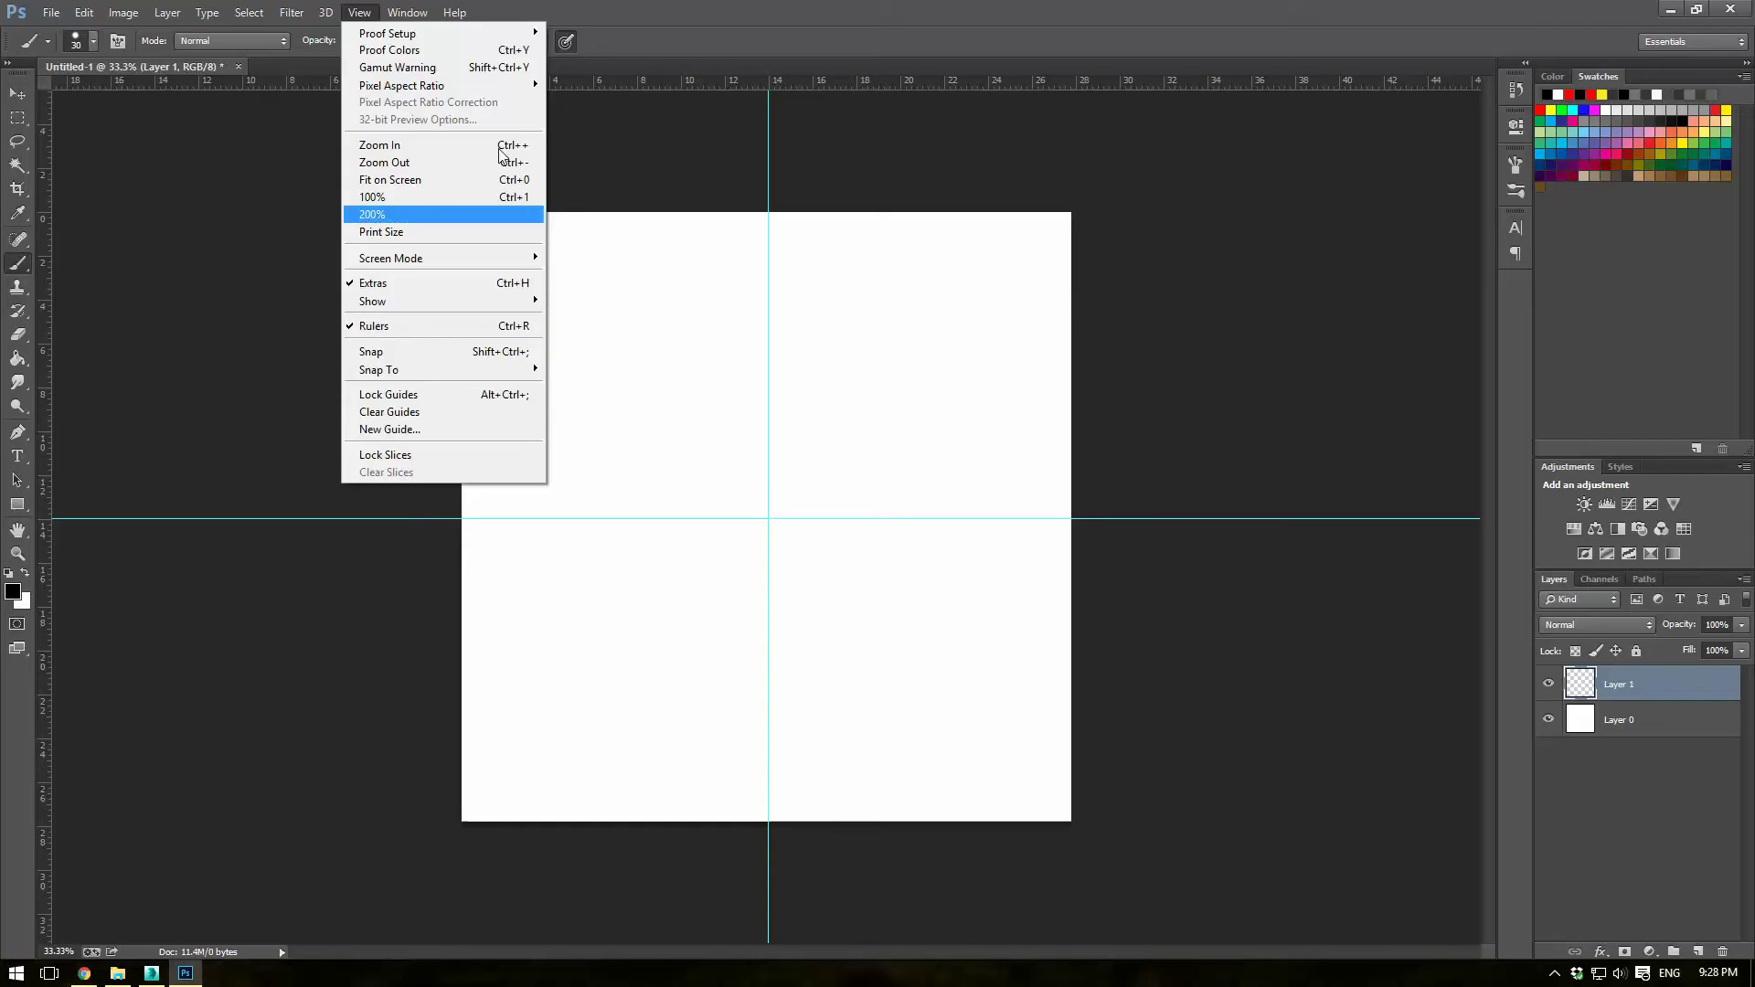
{"action": "left_click", "coordinate": [625, 161]}
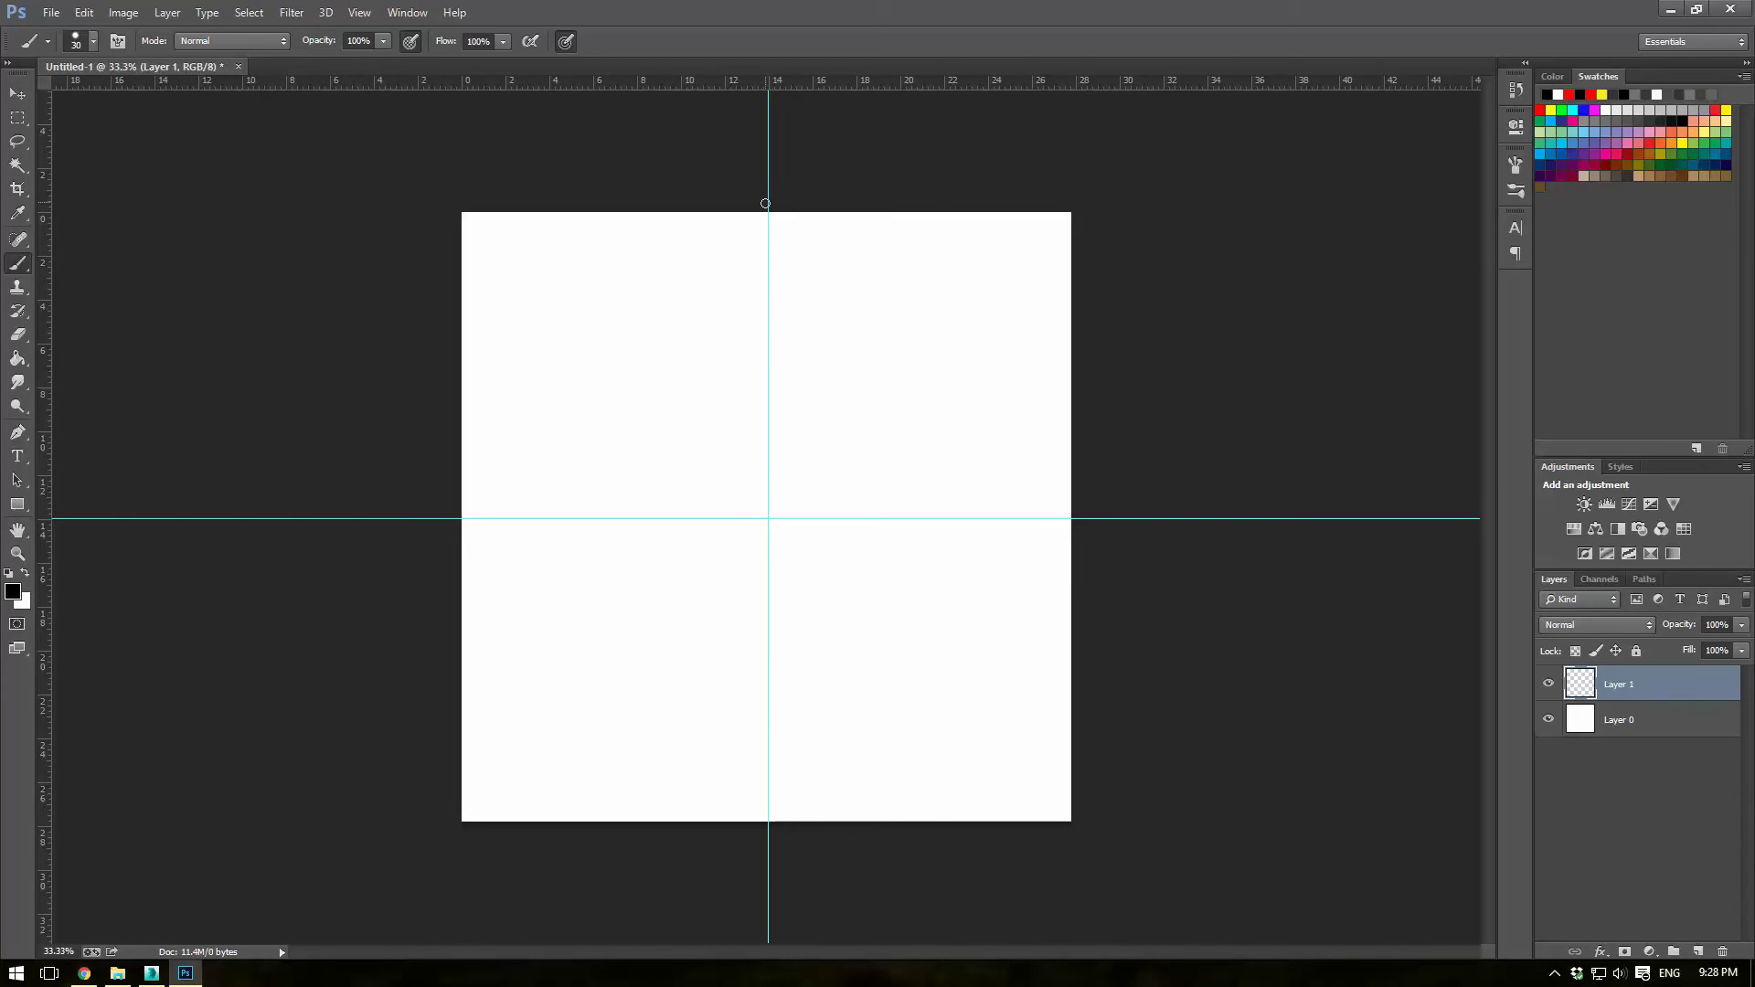
{"action": "scroll", "coordinate": [795, 314], "scroll_direction": "up", "scroll_amount": 2, "text": "alt"}
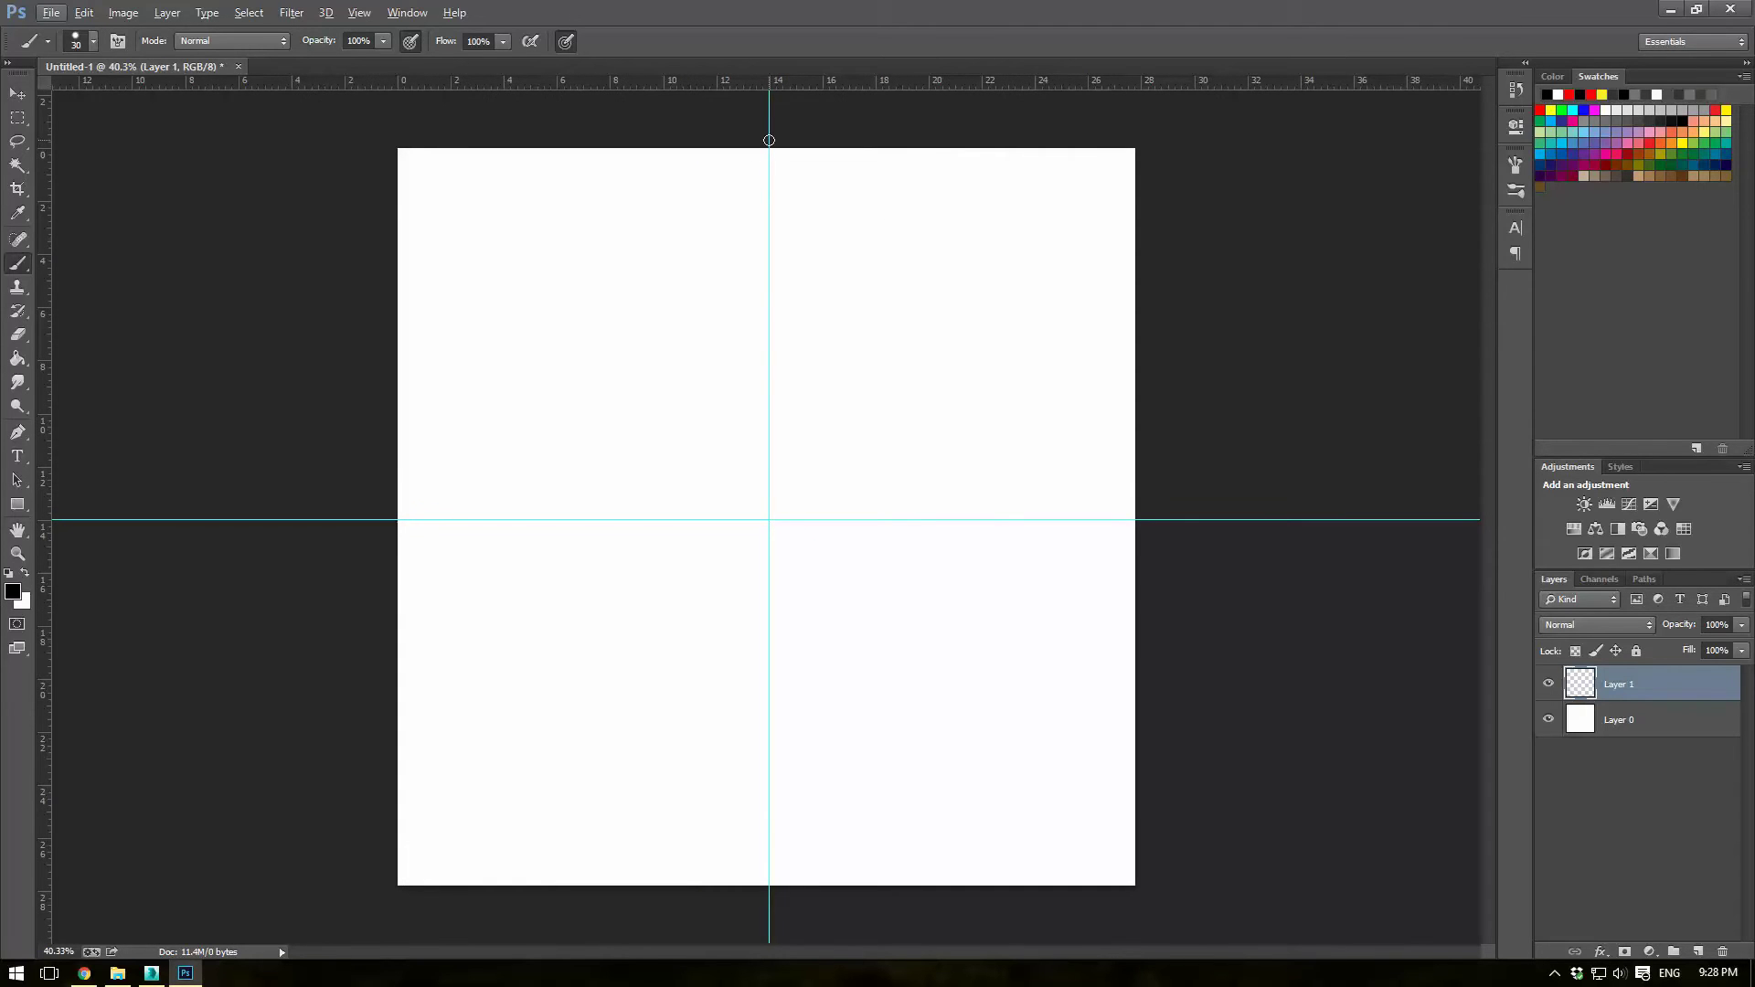
Step: Paint black grout lines along both centre guides and all four canvas edges
{"action": "mouse_move", "coordinate": [769, 140]}
{"action": "left_mouse_down", "text": "shift"}
{"action": "mouse_move", "coordinate": [747, 216]}
{"action": "mouse_move", "coordinate": [715, 898]}
{"action": "left_mouse_up", "text": "shift"}
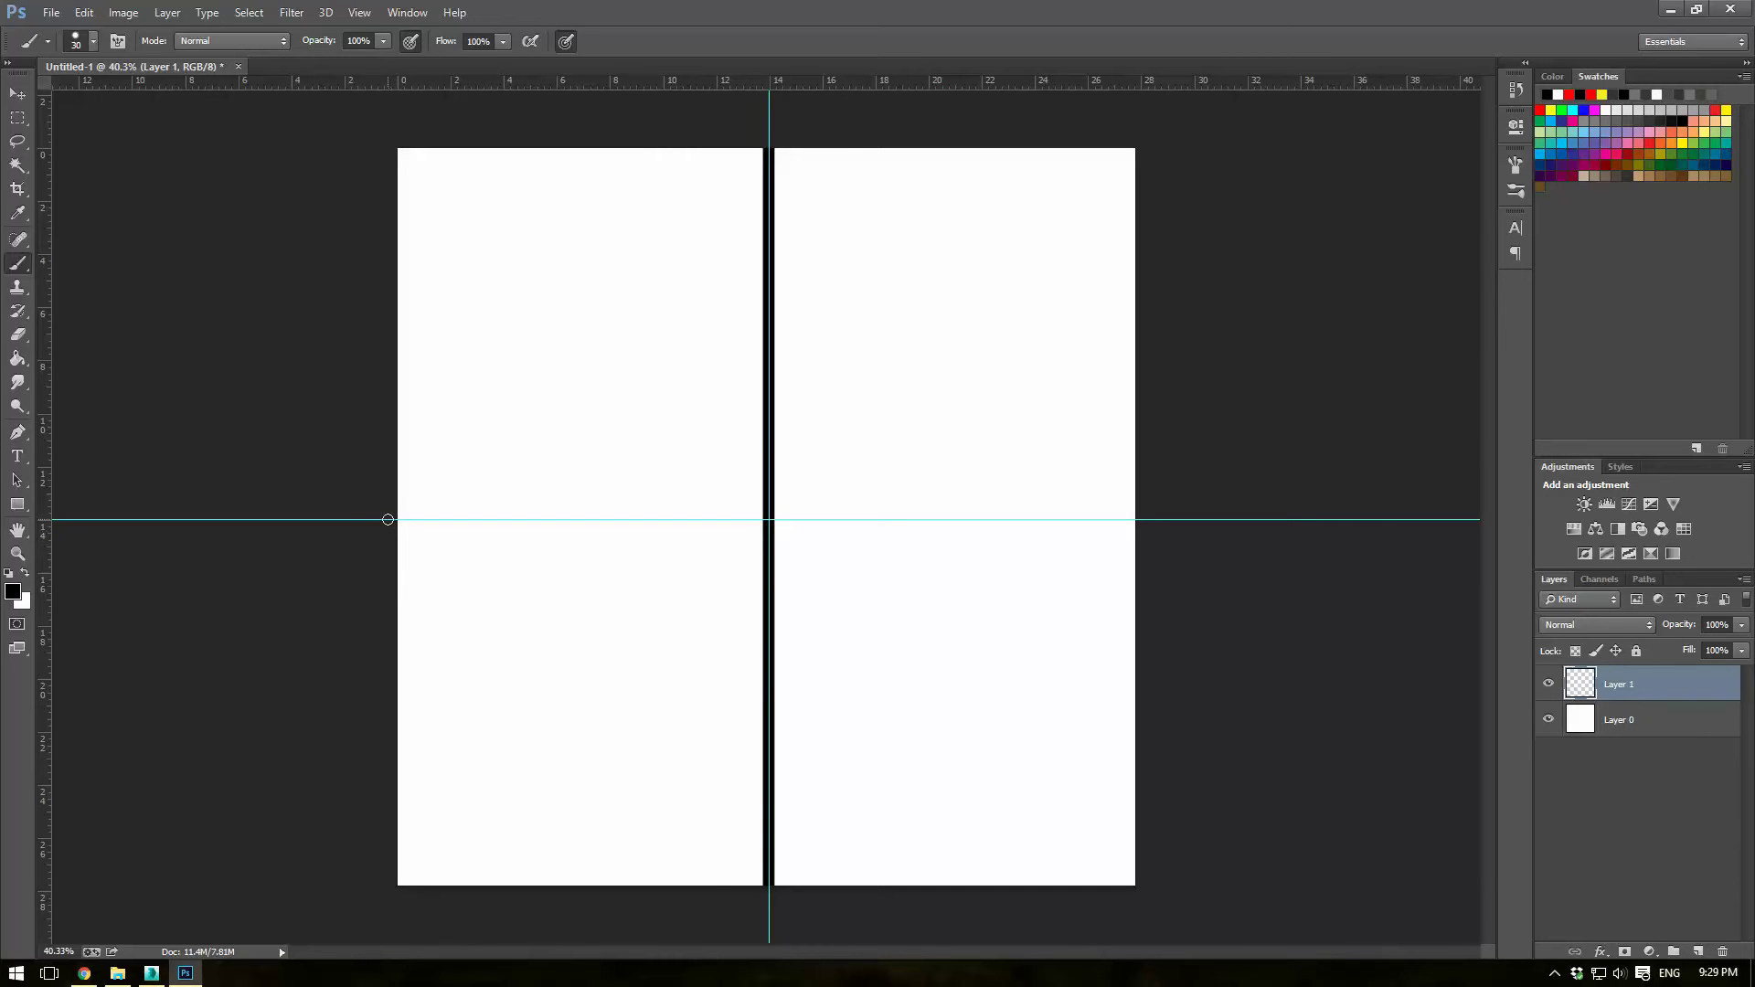
{"action": "left_click_drag", "start_coordinate": [388, 519], "coordinate": [1221, 580], "text": "shift"}
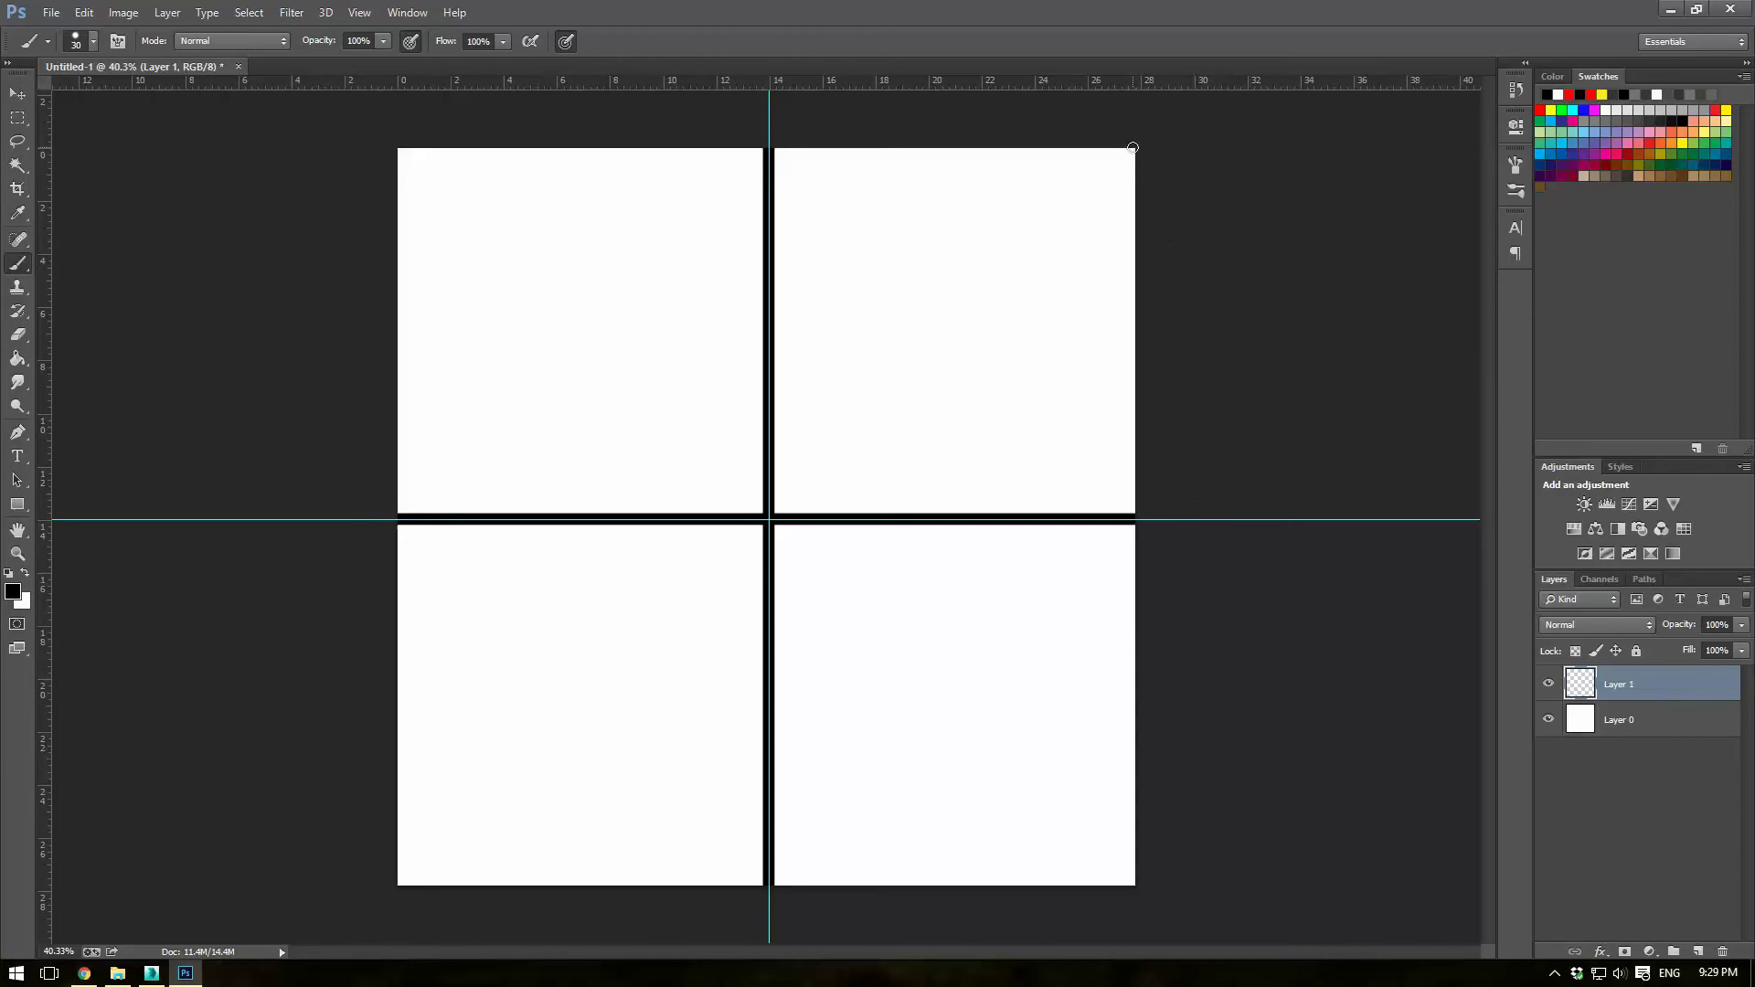
{"action": "left_click_drag", "start_coordinate": [1134, 146], "coordinate": [1074, 950], "text": "shift"}
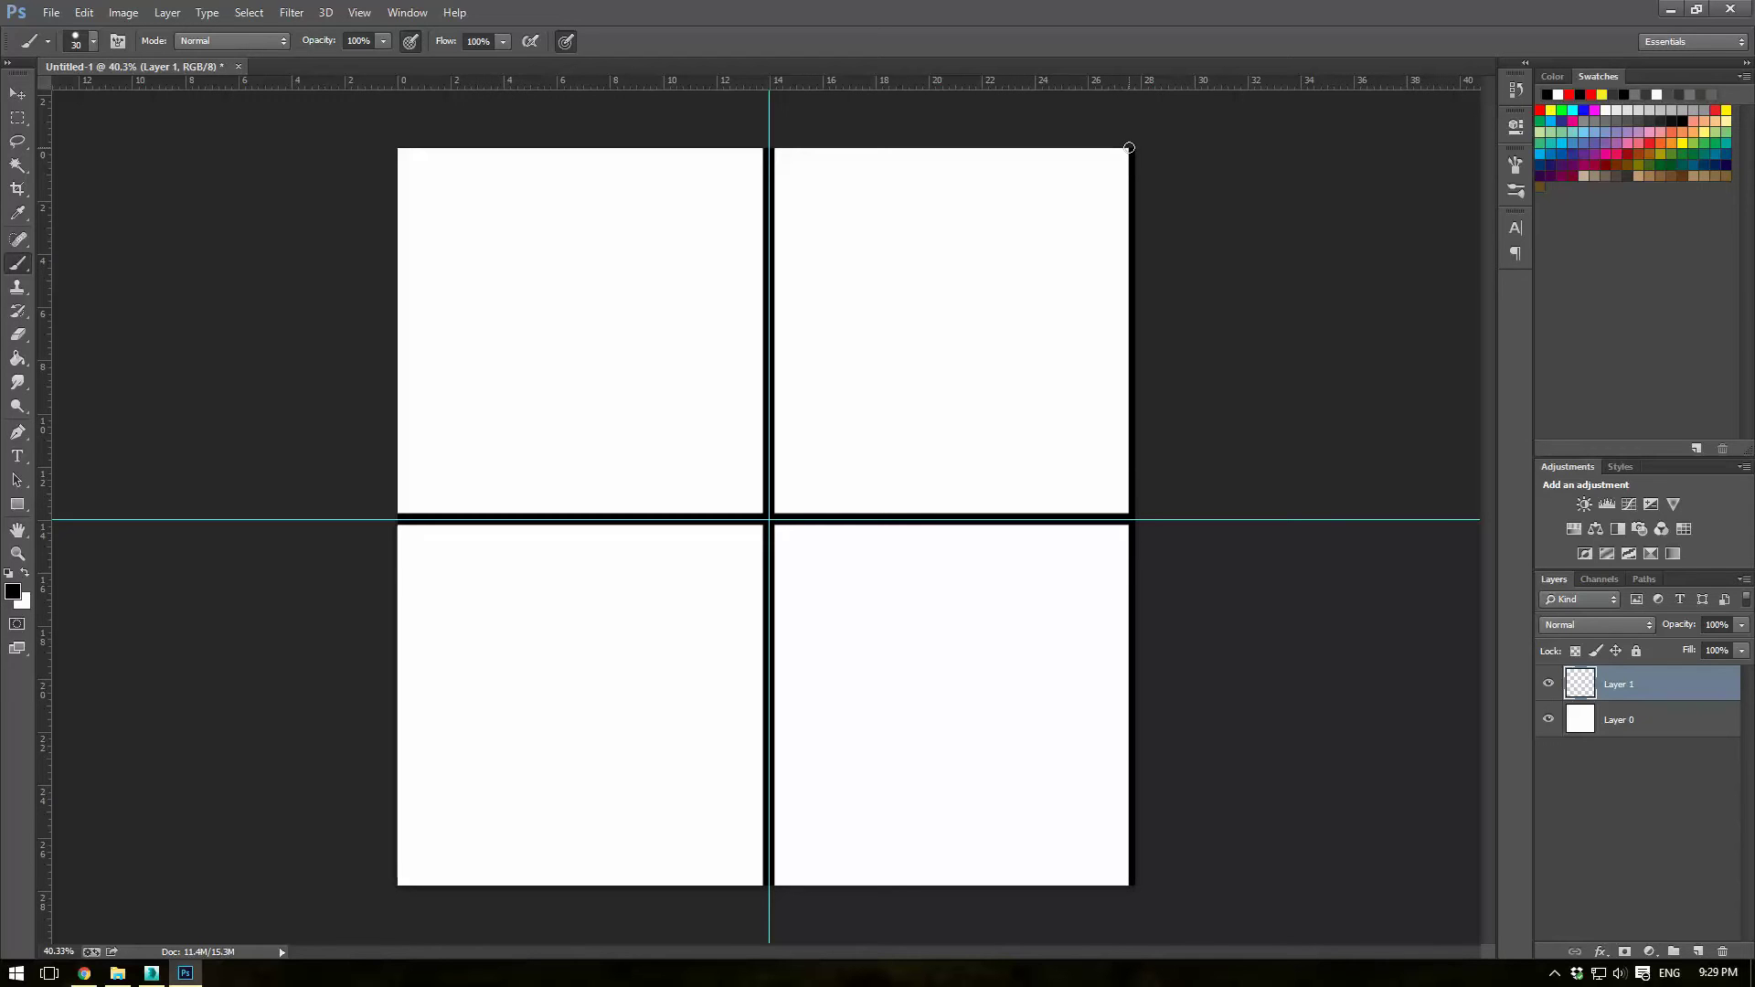
{"action": "left_click_drag", "start_coordinate": [1130, 148], "coordinate": [266, 152], "text": "shift"}
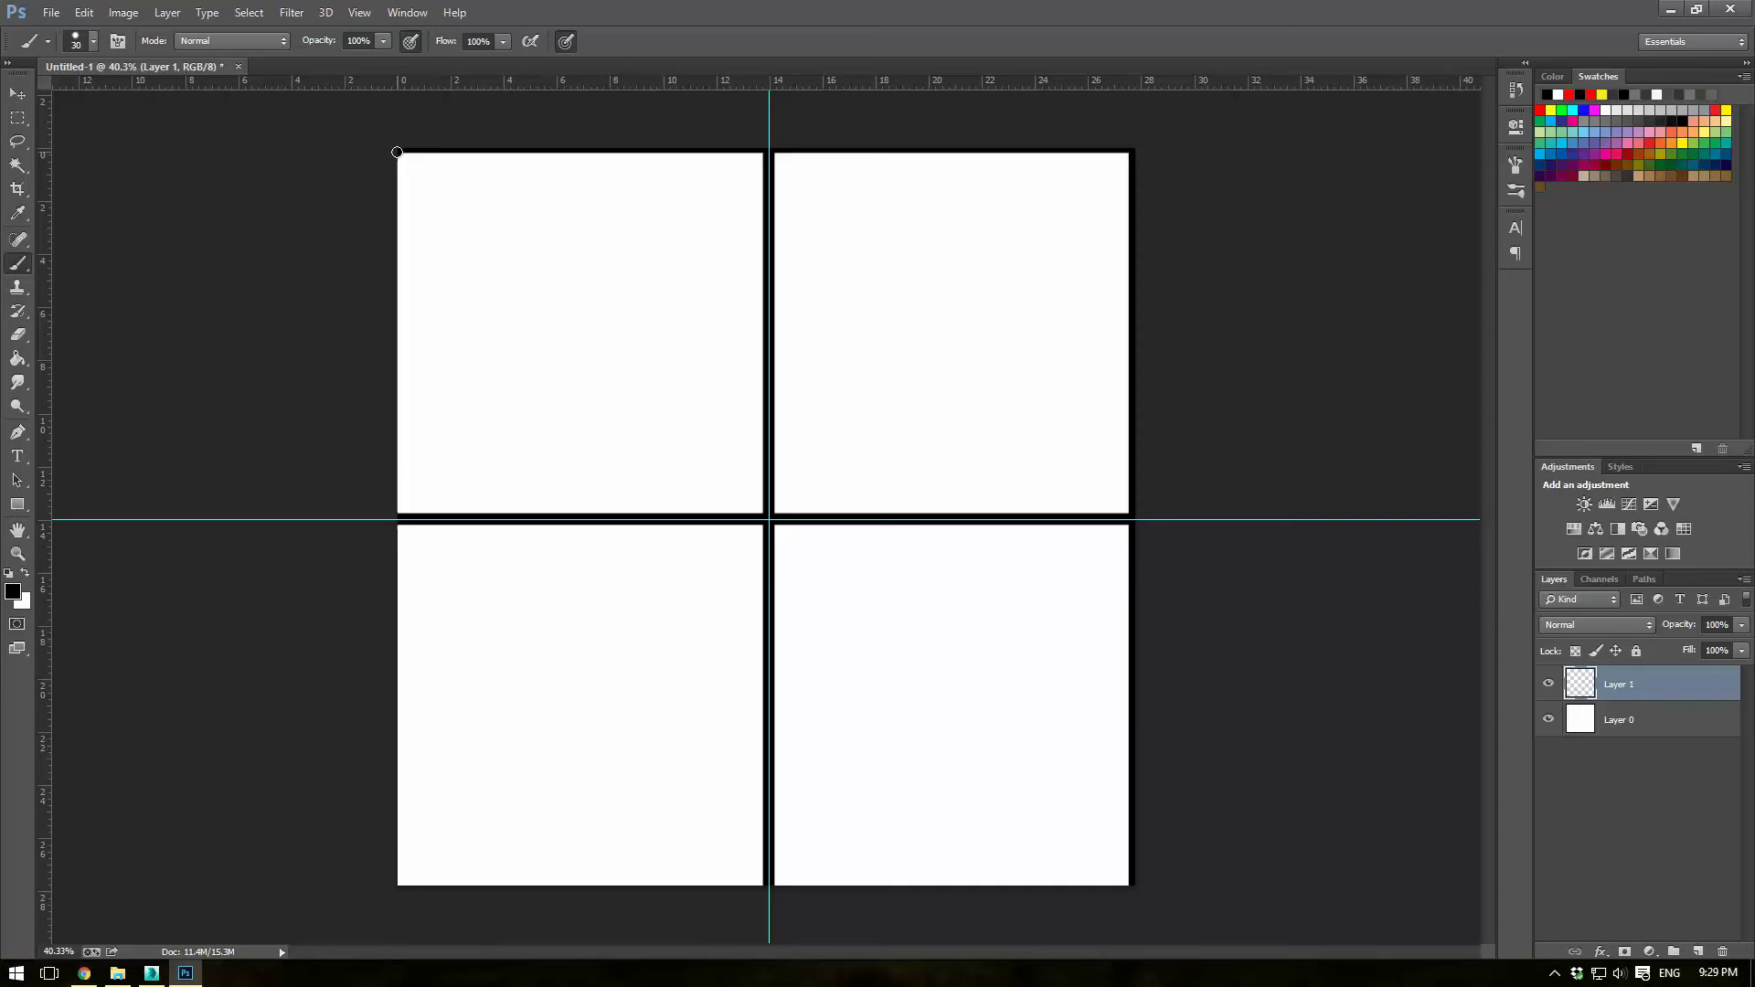
{"action": "mouse_move", "coordinate": [397, 152]}
{"action": "left_mouse_down", "text": "shift"}
{"action": "mouse_move", "coordinate": [356, 353]}
{"action": "mouse_move", "coordinate": [360, 885]}
{"action": "left_mouse_up", "text": "shift"}
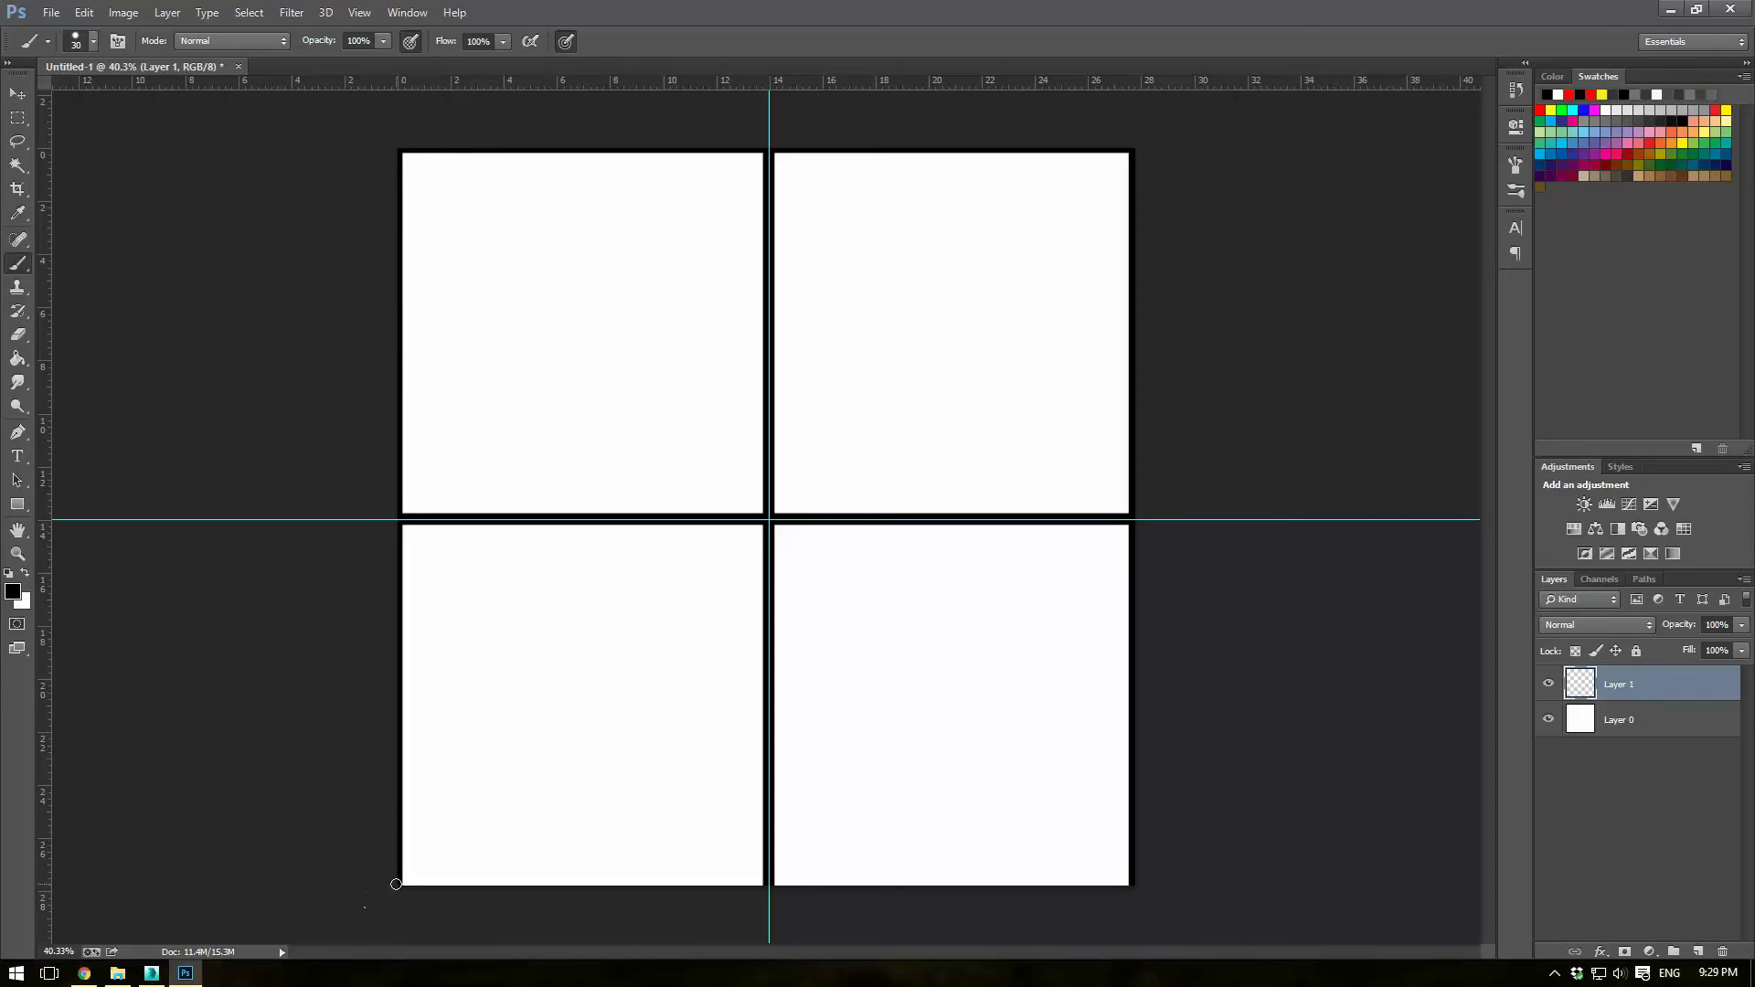
{"action": "left_click_drag", "start_coordinate": [399, 884], "coordinate": [1133, 947], "text": "shift"}
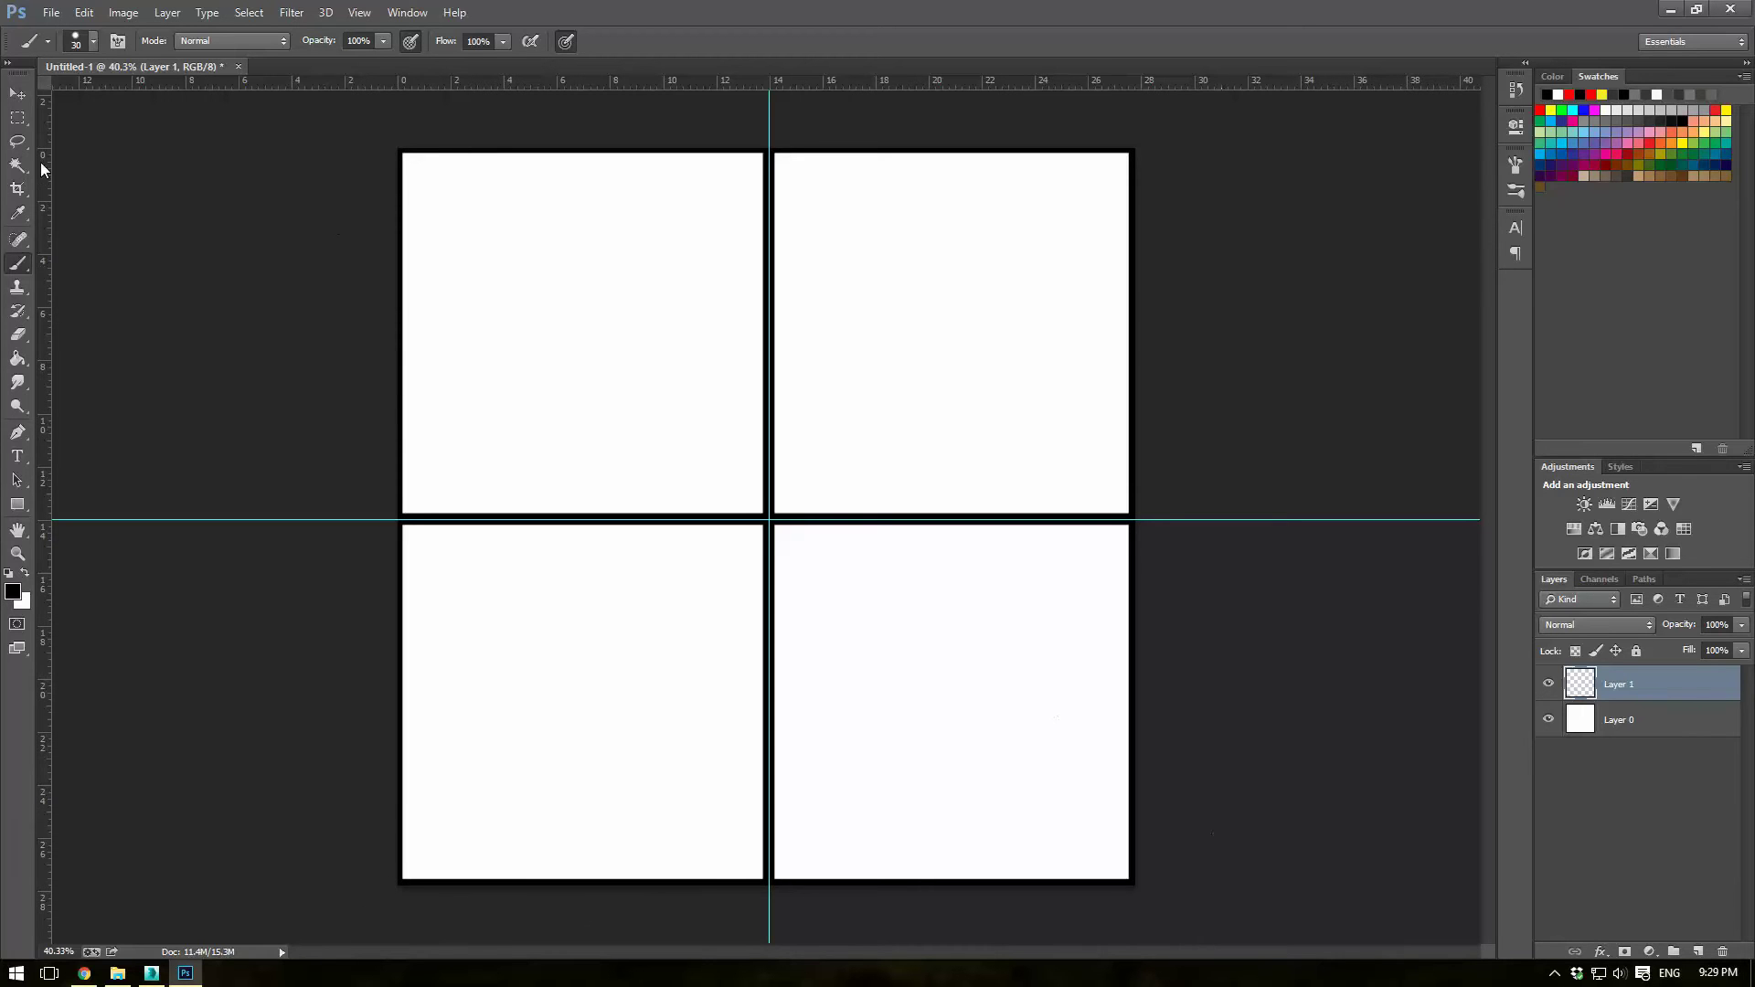
Step: Remove the horizontal and vertical centre guides with the Move tool
{"action": "left_click", "coordinate": [17, 101]}
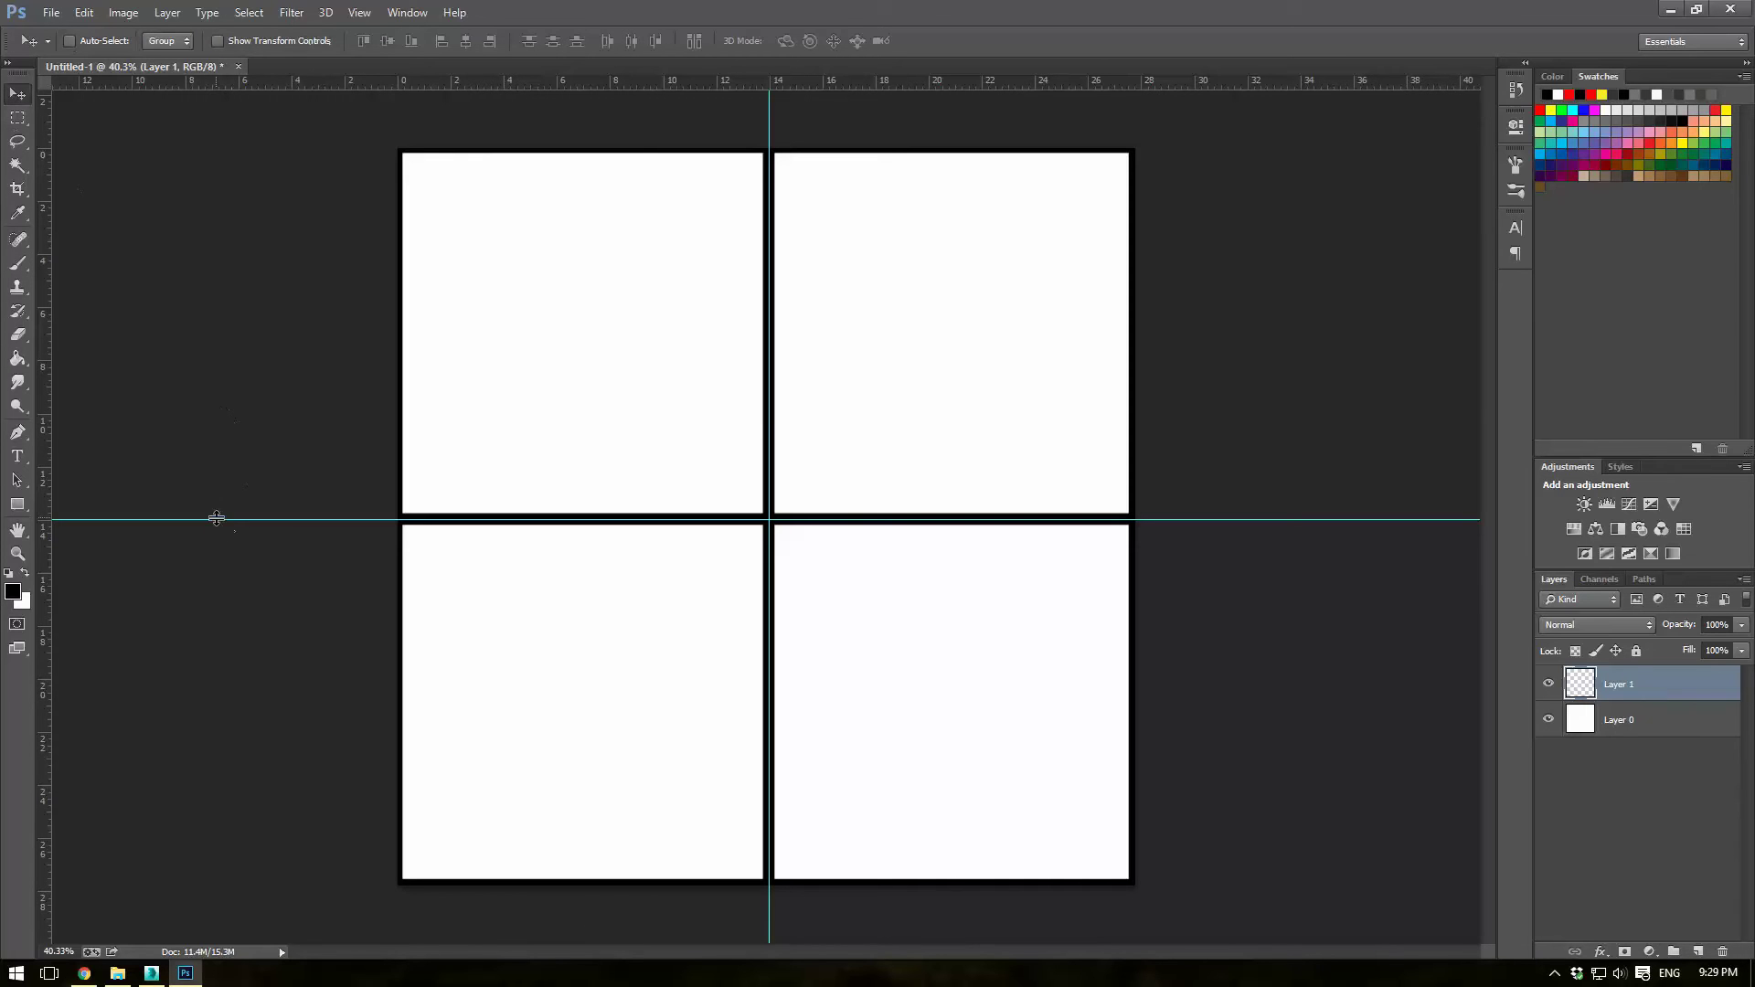
{"action": "left_click_drag", "start_coordinate": [215, 518], "coordinate": [415, 87]}
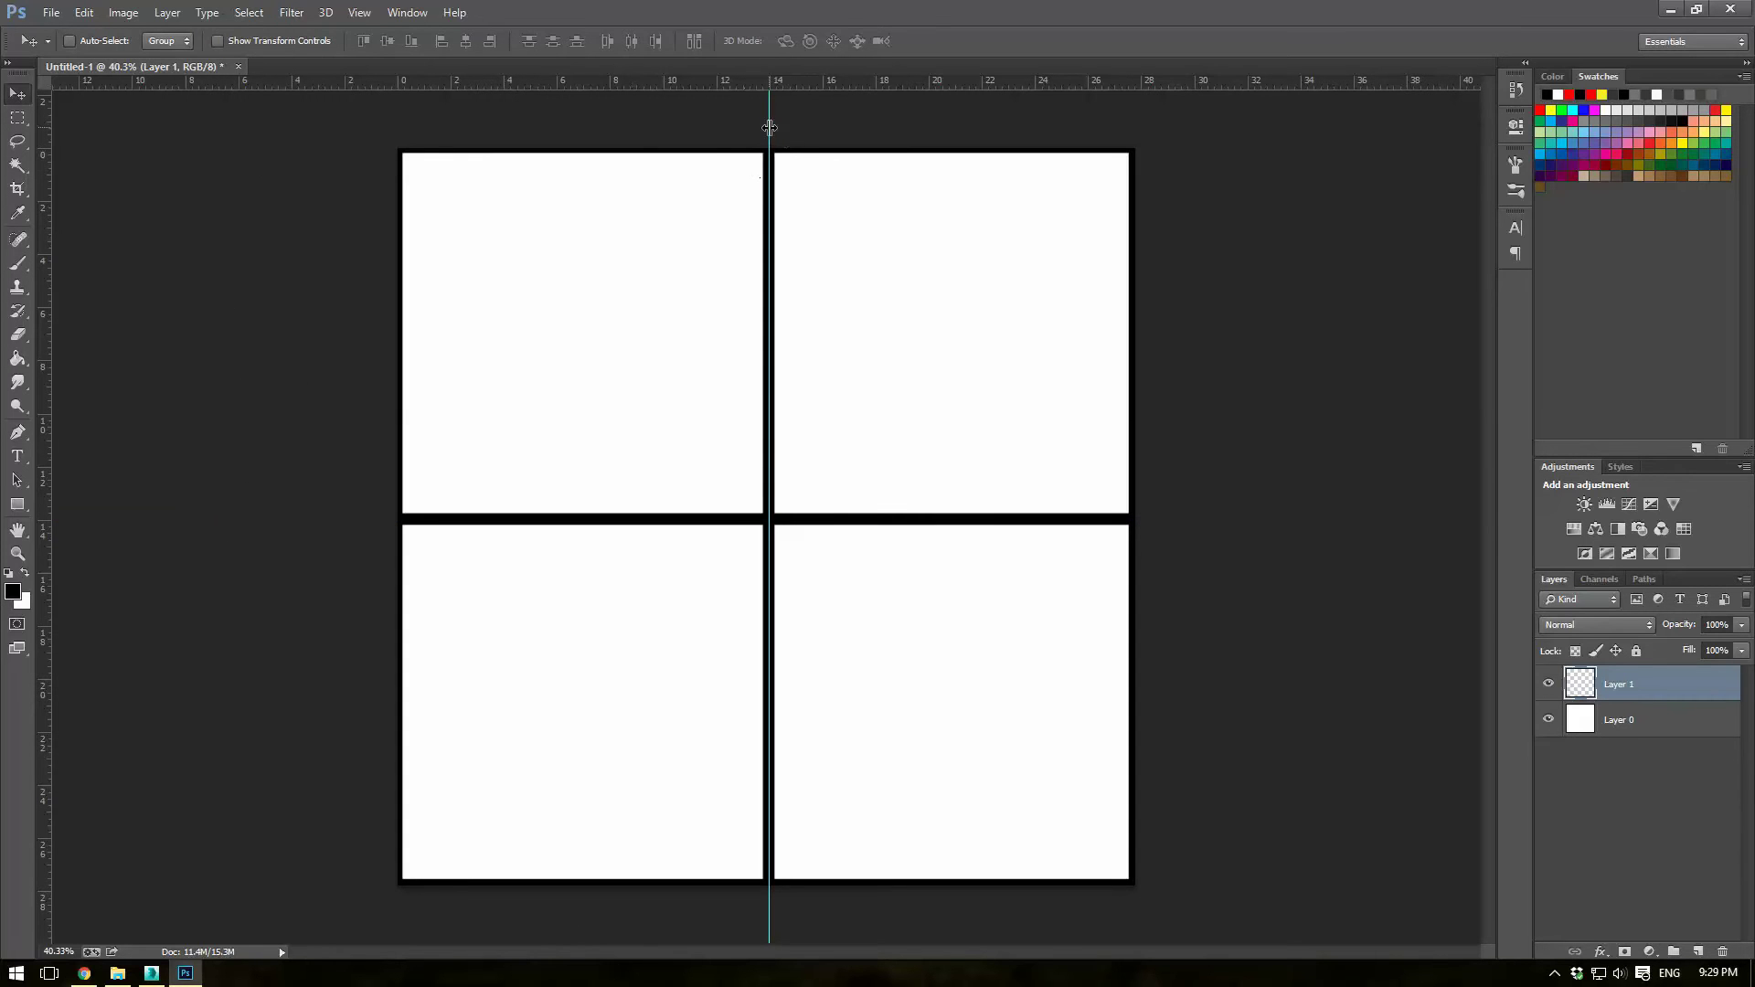
{"action": "left_click_drag", "start_coordinate": [771, 137], "coordinate": [42, 241]}
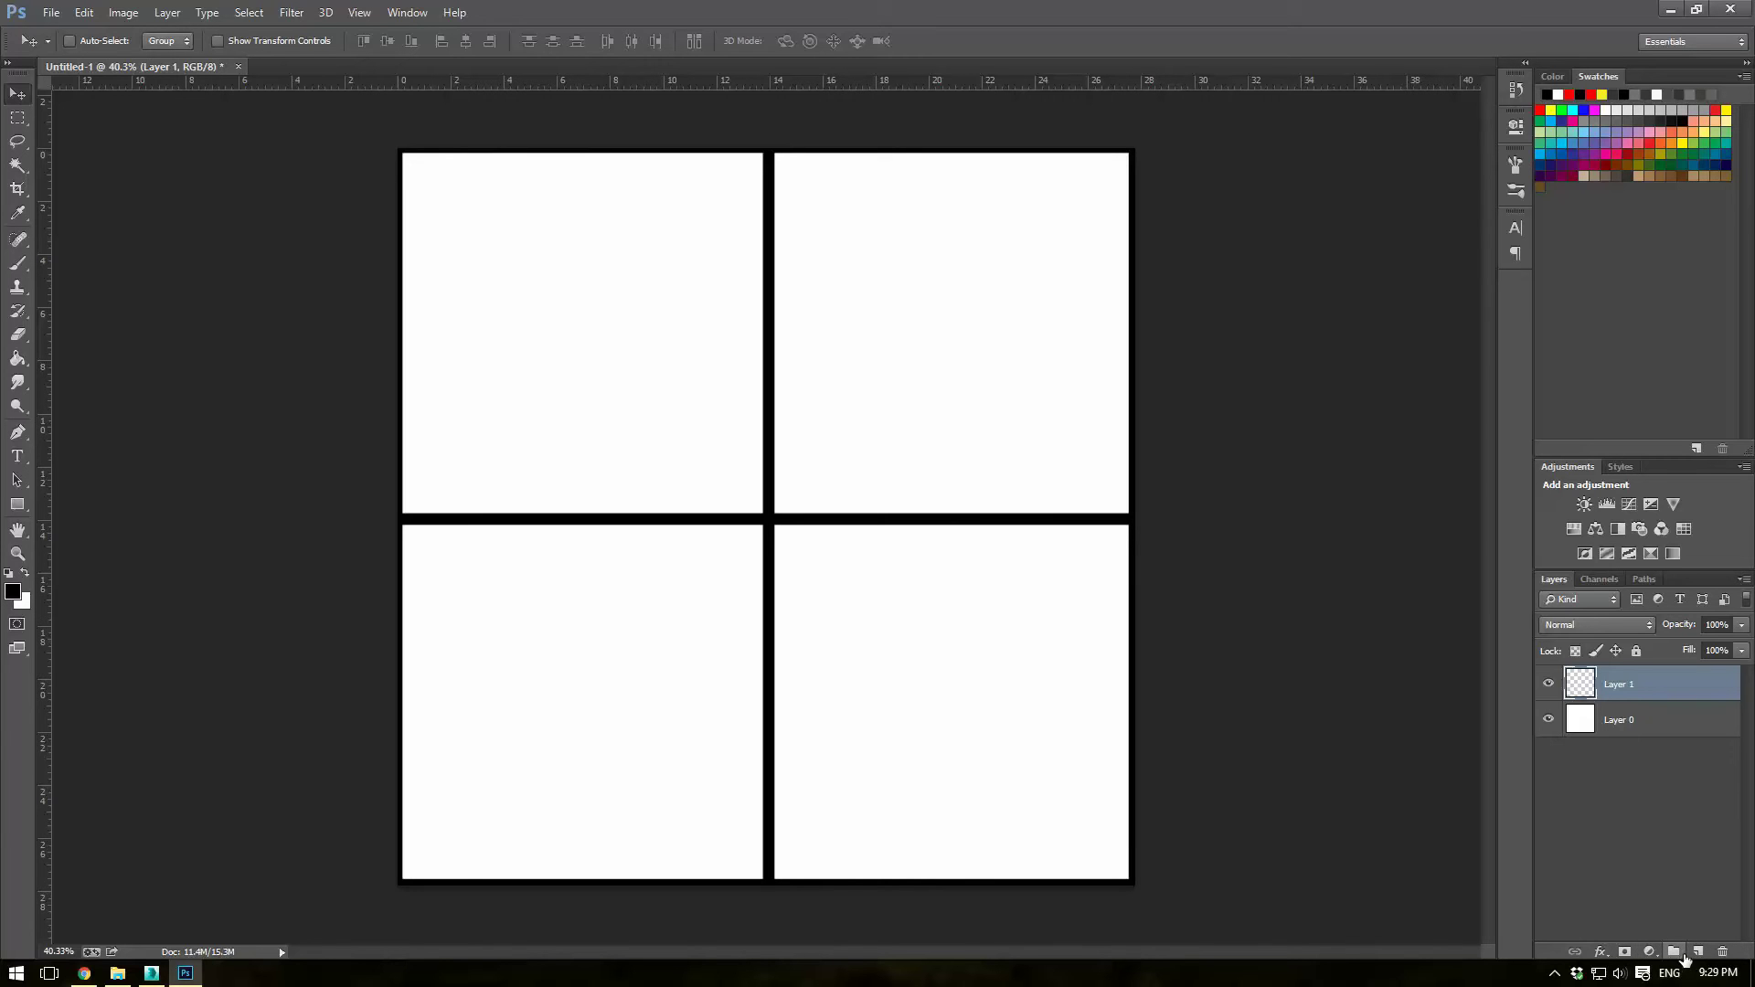
Step: Add two layer groups and name them Tile and Grout
{"action": "left_click", "coordinate": [1675, 952]}
{"action": "left_click", "coordinate": [1675, 952]}
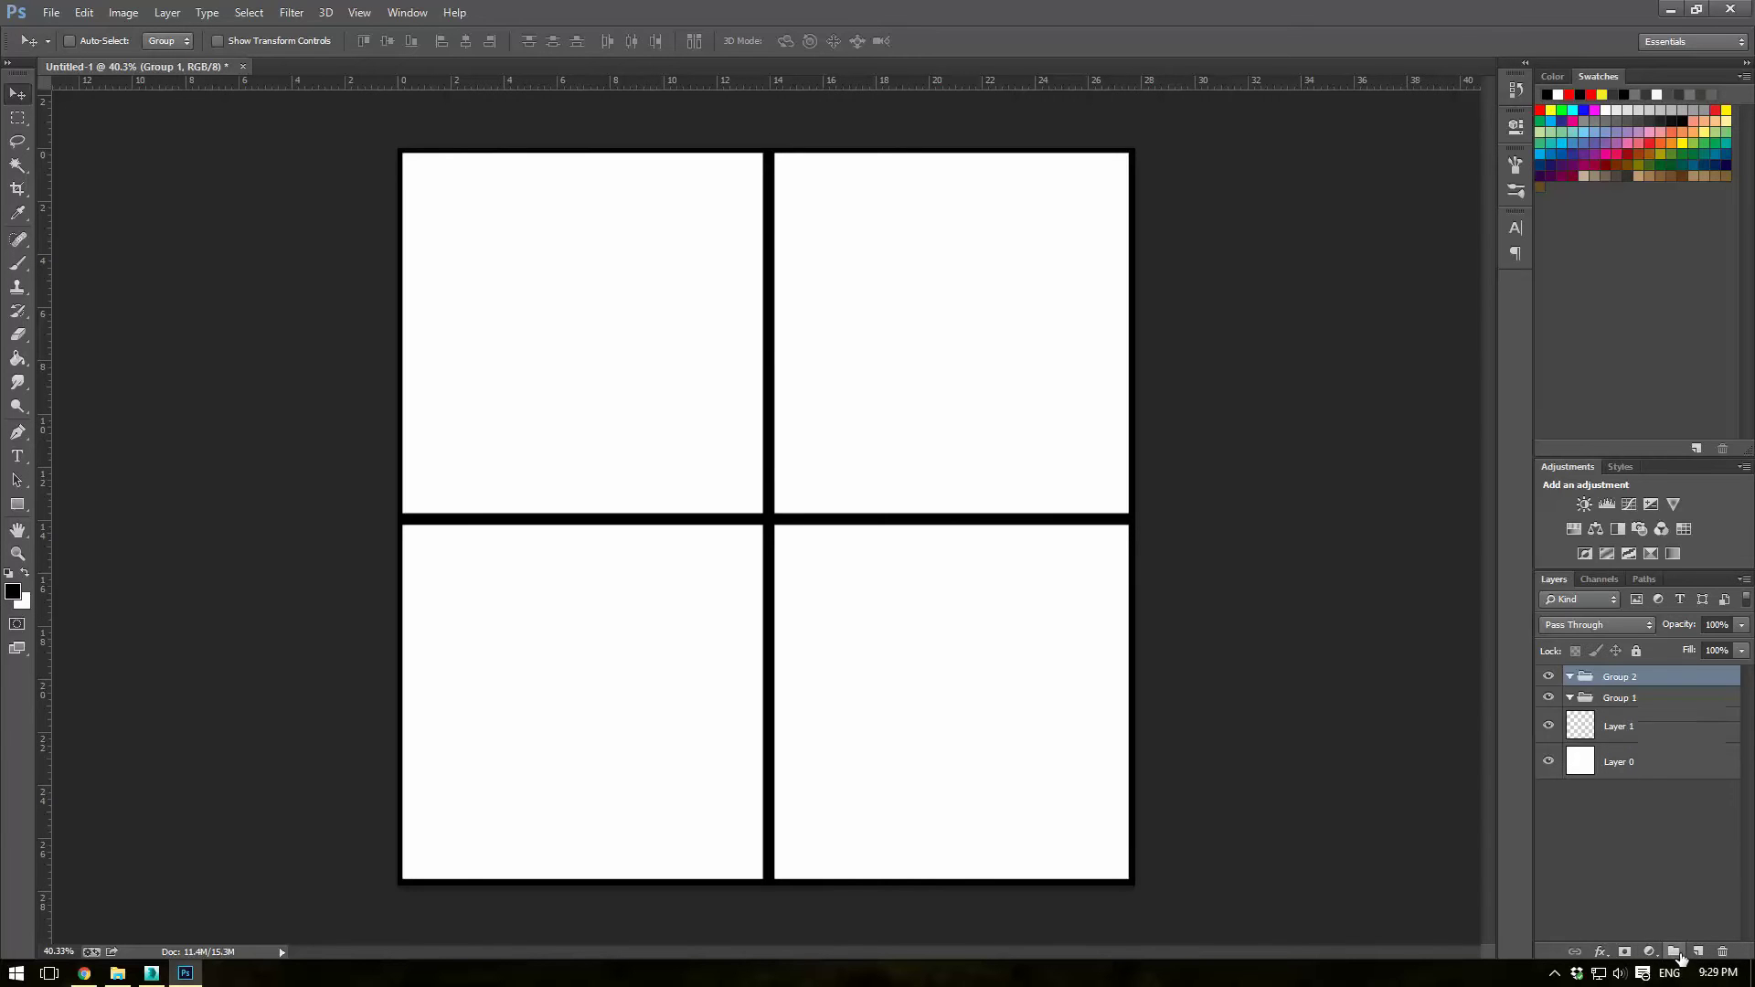
{"action": "double_click", "coordinate": [1624, 678]}
{"action": "type", "text": "Tile"}
{"action": "key", "text": "Return"}
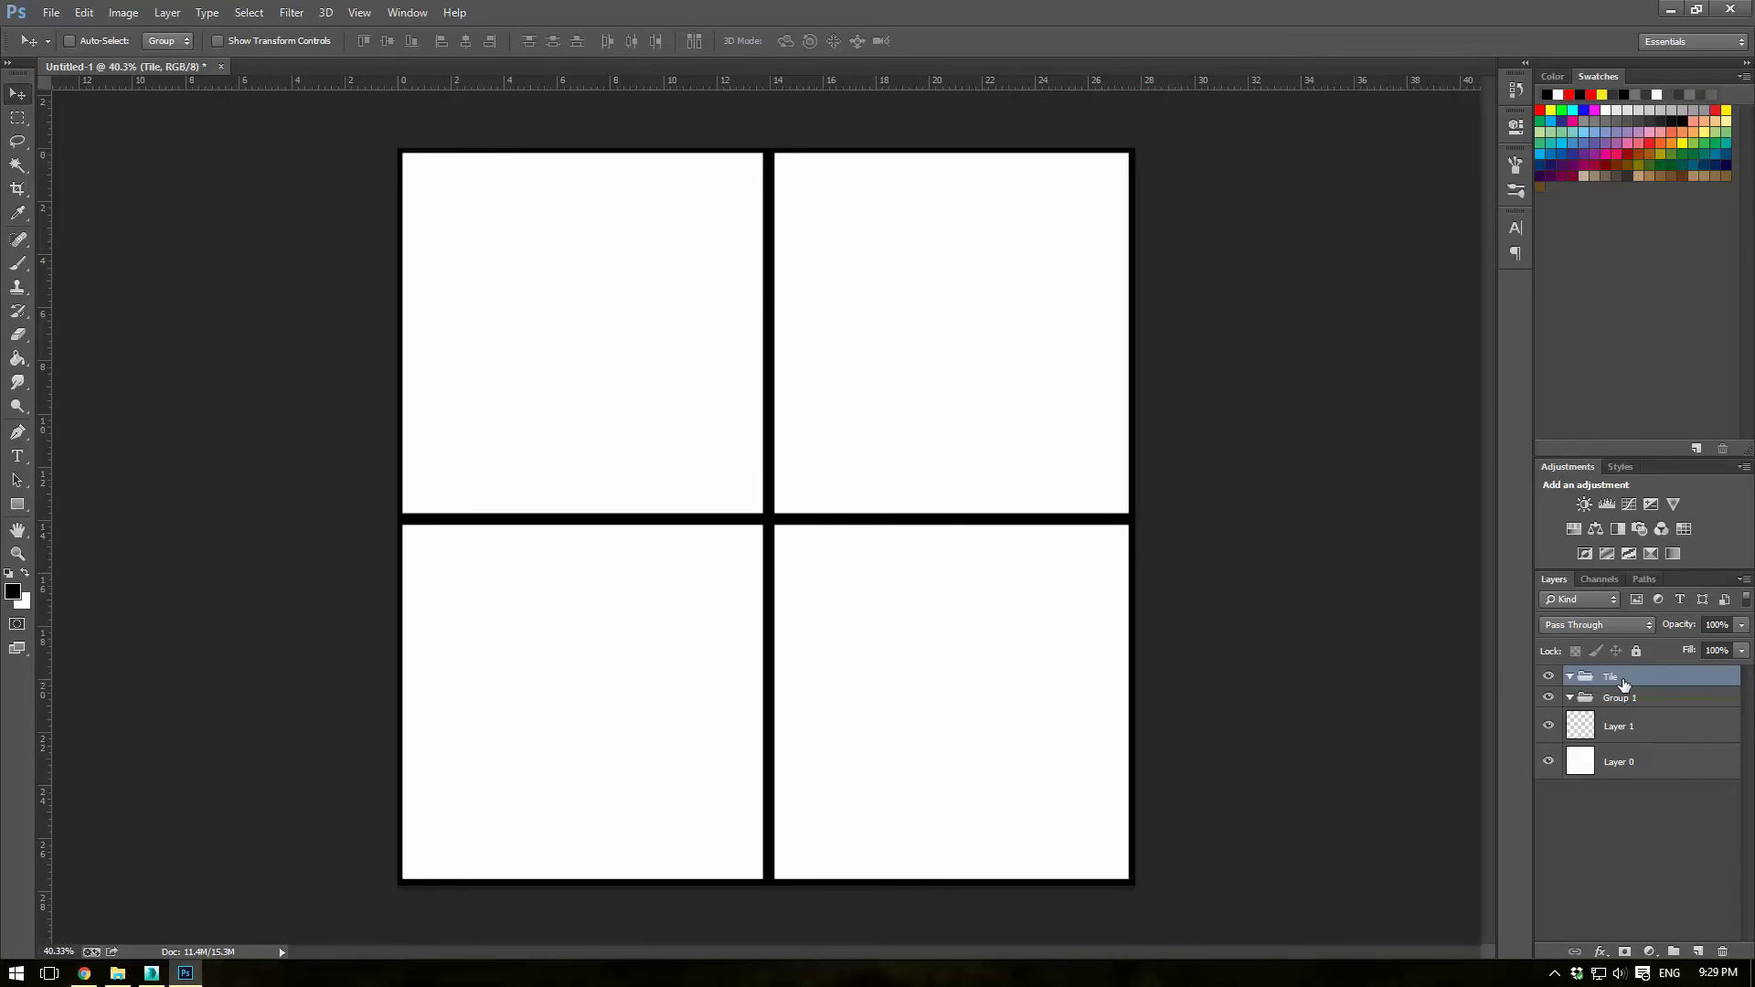
{"action": "double_click", "coordinate": [1622, 698]}
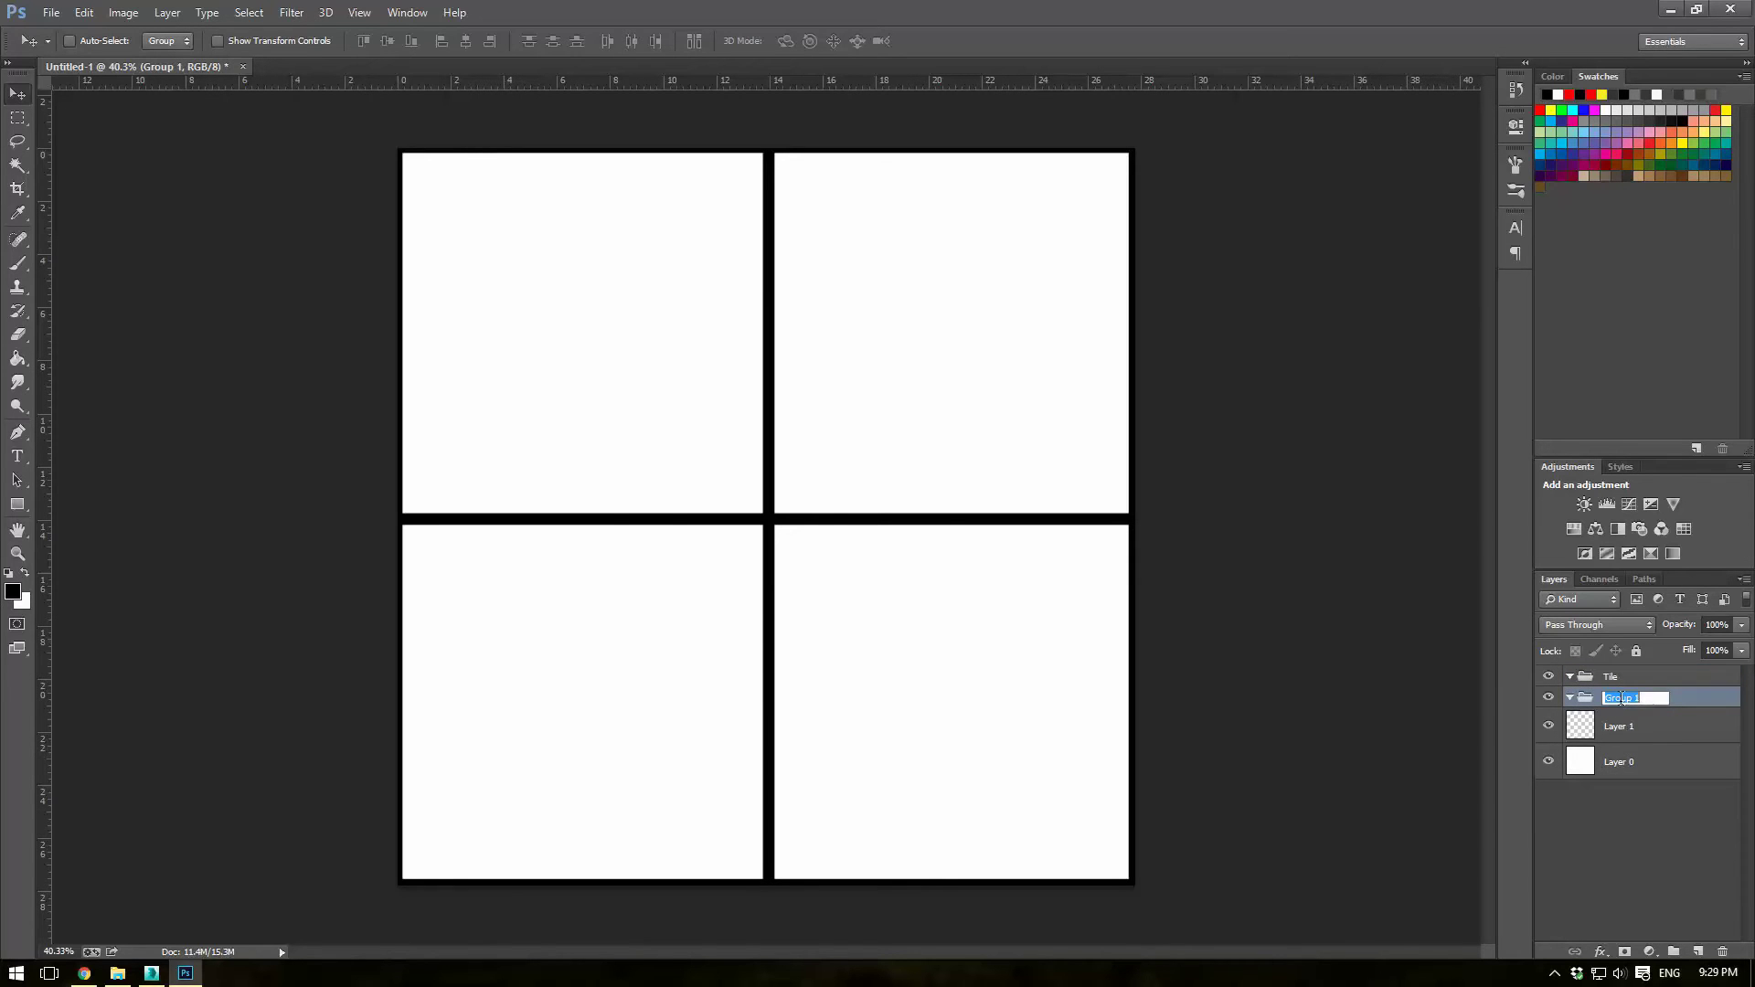
{"action": "type", "text": "Grout"}
{"action": "key", "text": "Return"}
Step: Magic Wand-select the four white tiles on Layer 1 and mask the Grout group with them
{"action": "left_click", "coordinate": [1548, 726]}
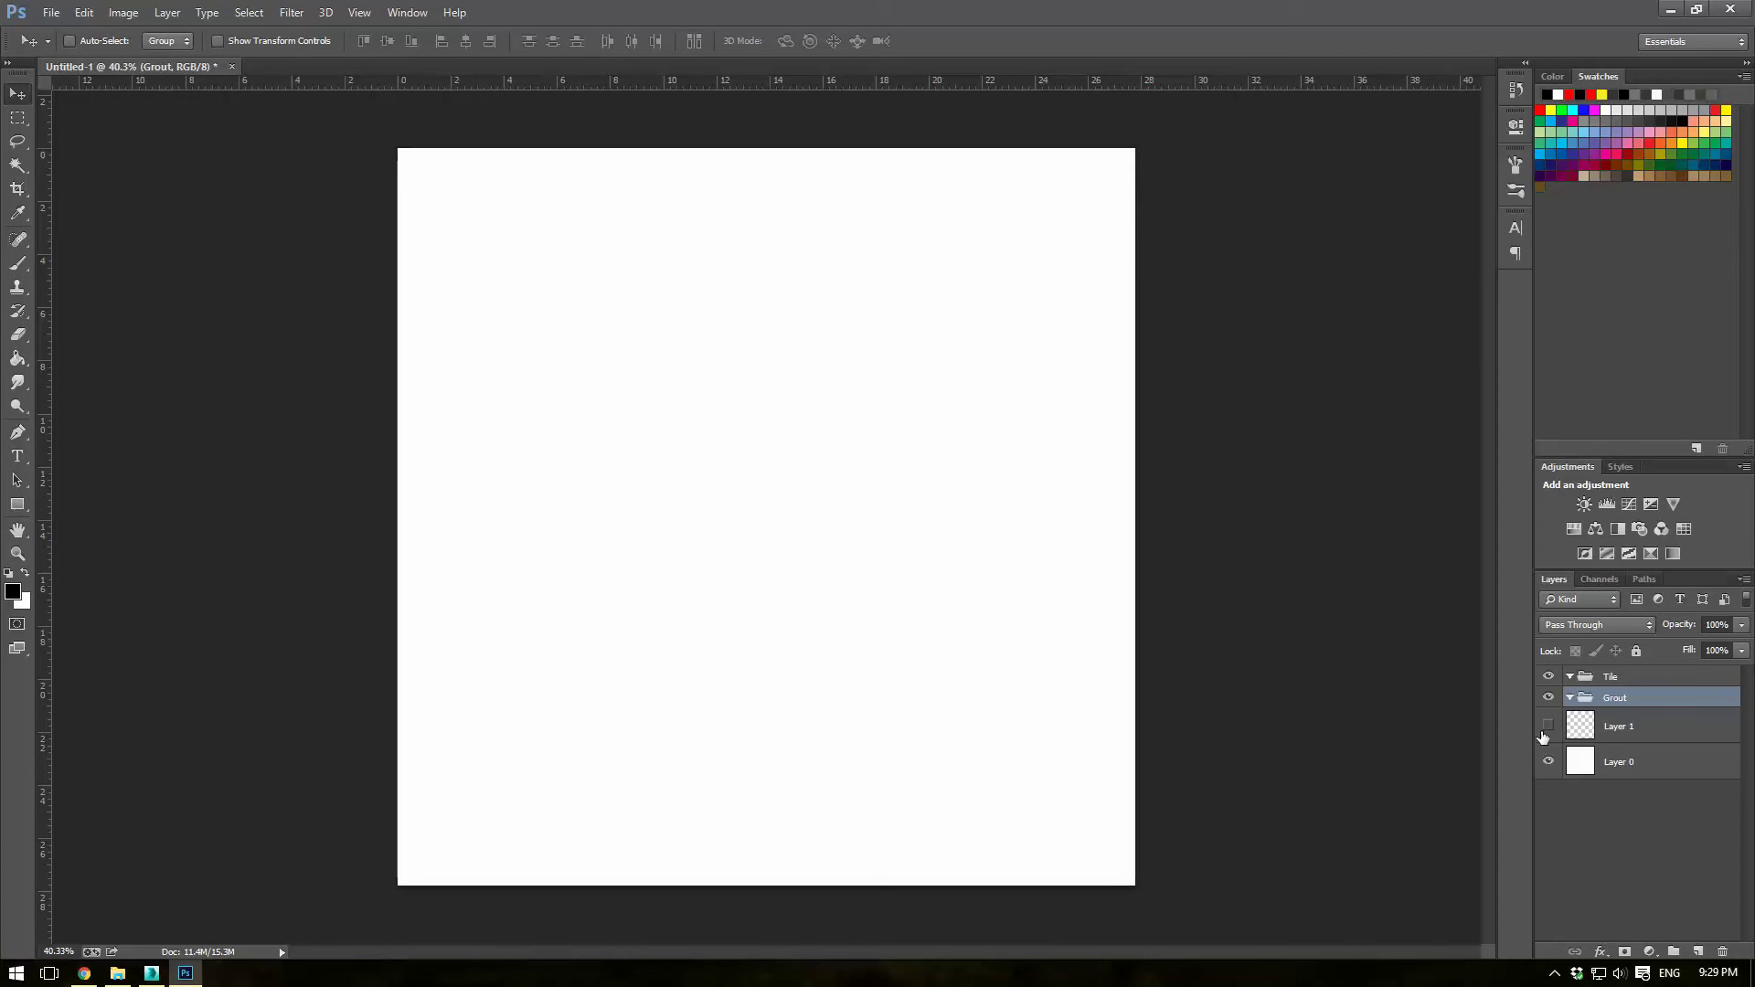
{"action": "left_click", "coordinate": [1546, 728]}
{"action": "left_click", "coordinate": [1612, 736]}
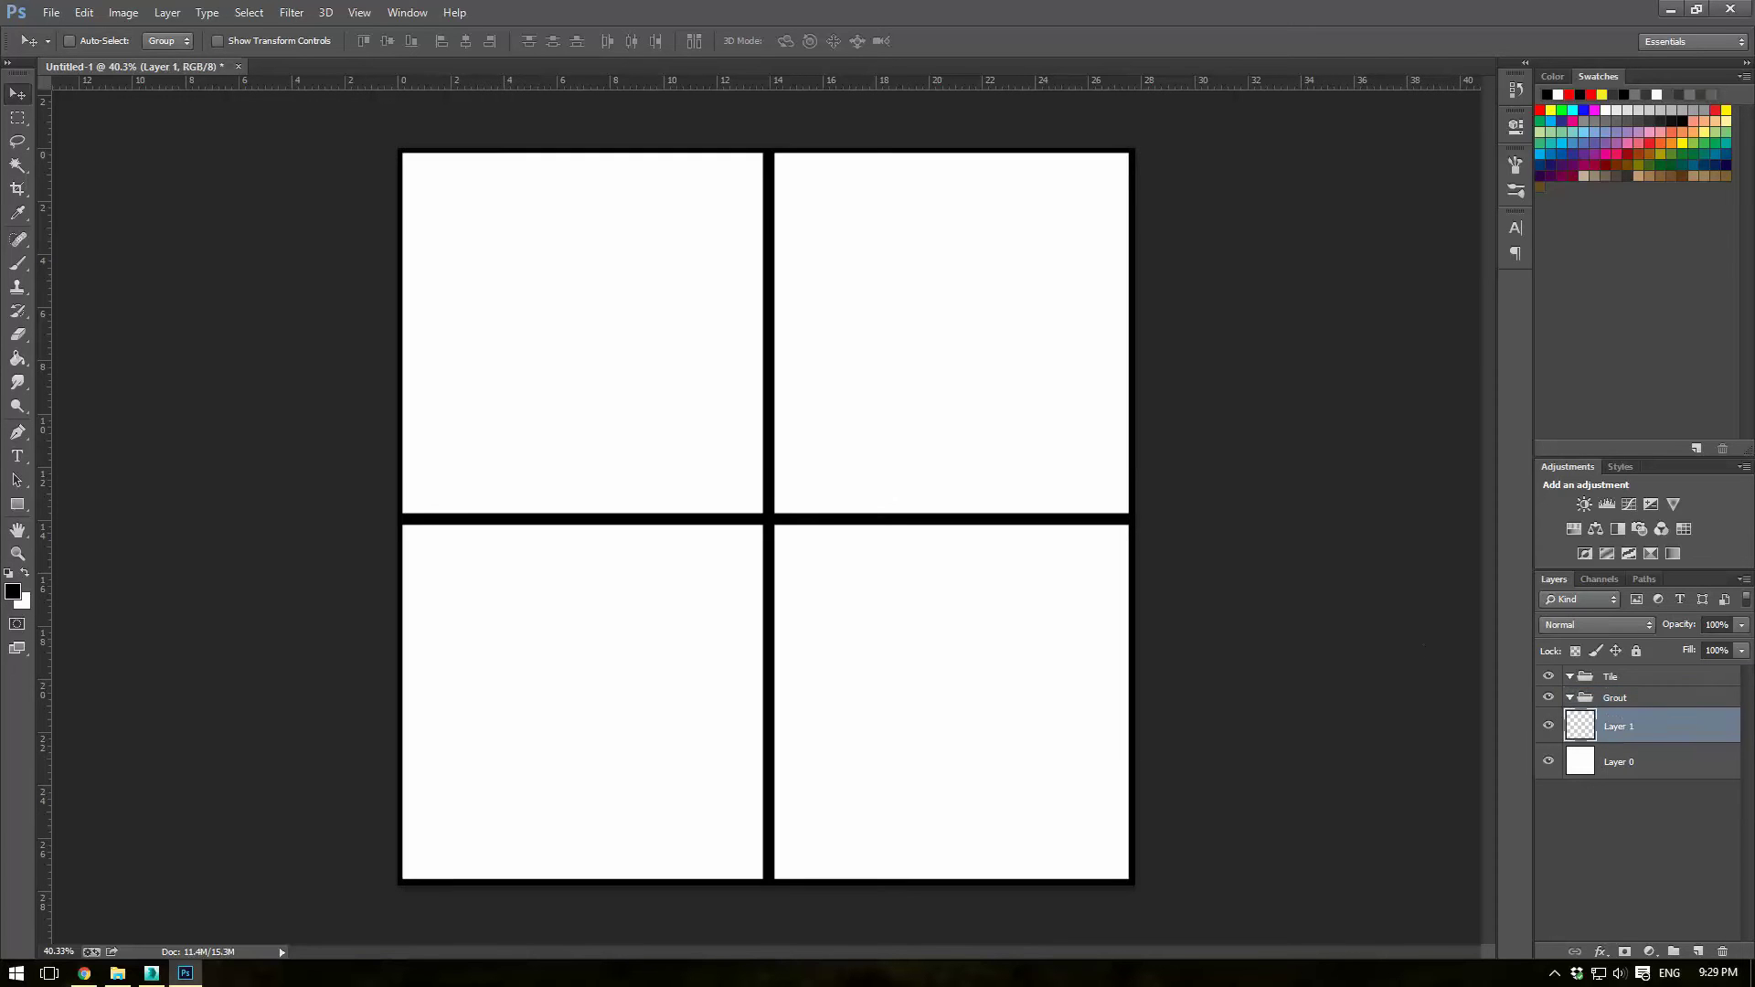
{"action": "left_click", "coordinate": [17, 165]}
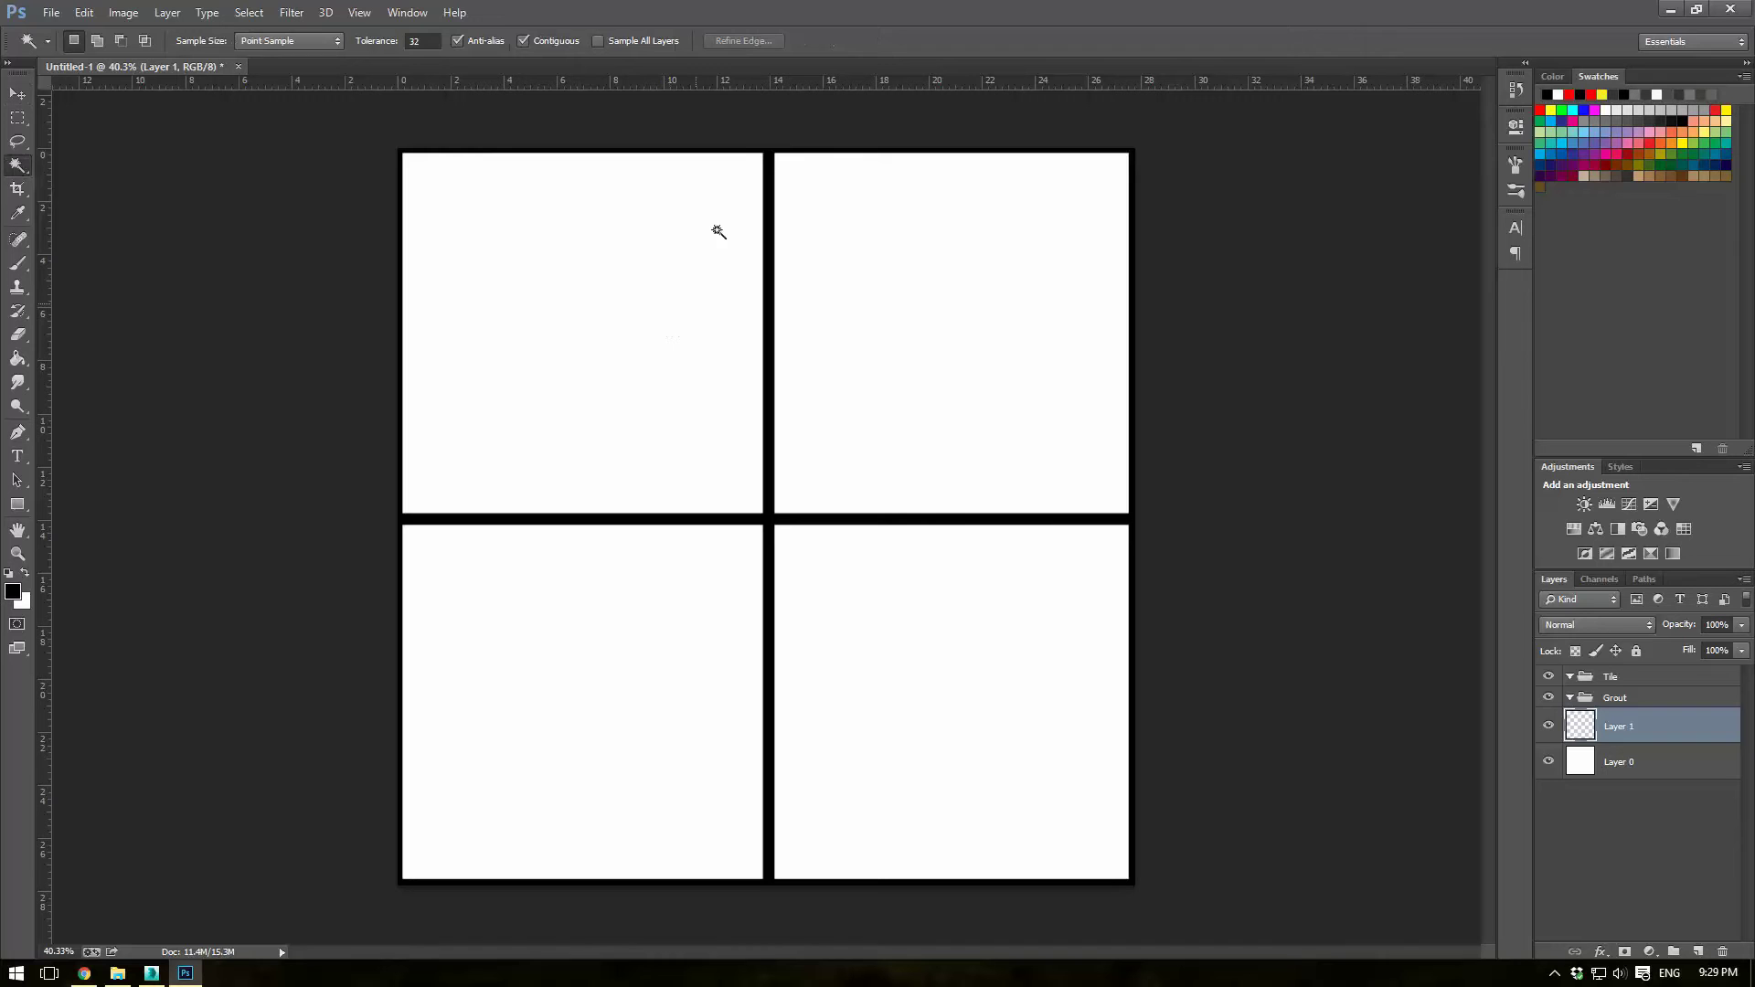
{"action": "left_click", "coordinate": [611, 333]}
{"action": "left_click", "coordinate": [905, 337], "text": "shift"}
{"action": "left_click", "coordinate": [905, 631], "text": "shift"}
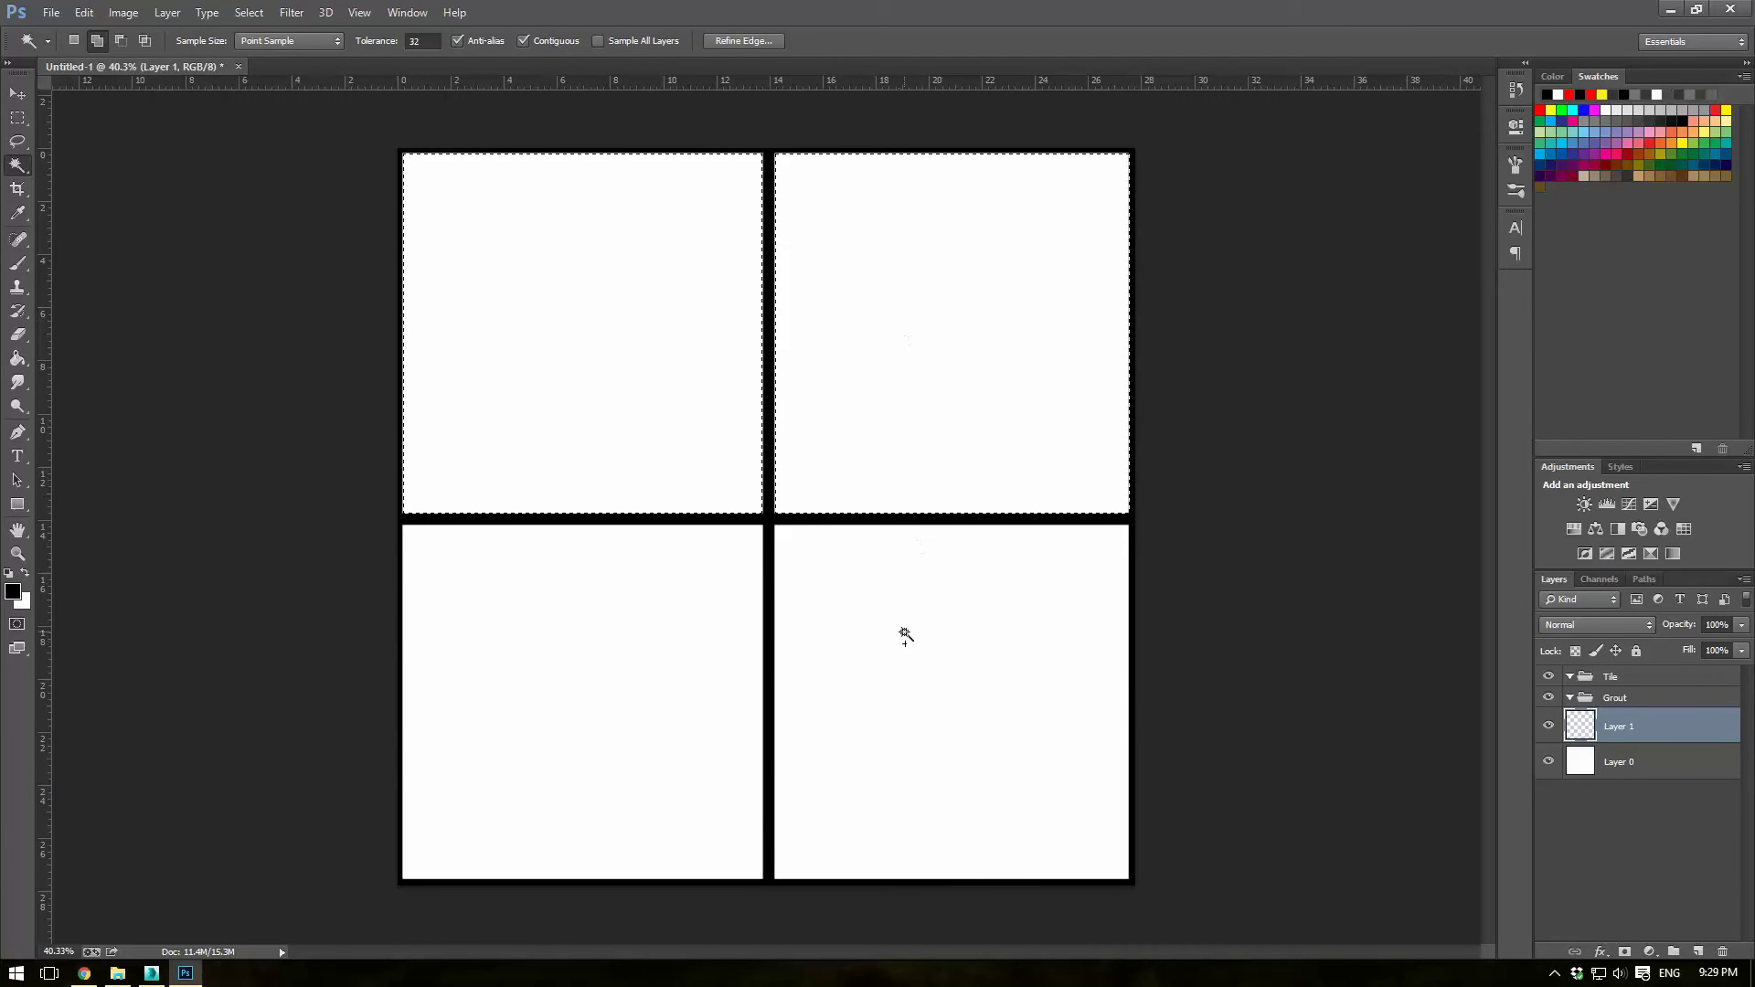
{"action": "left_click", "coordinate": [666, 619], "text": "shift"}
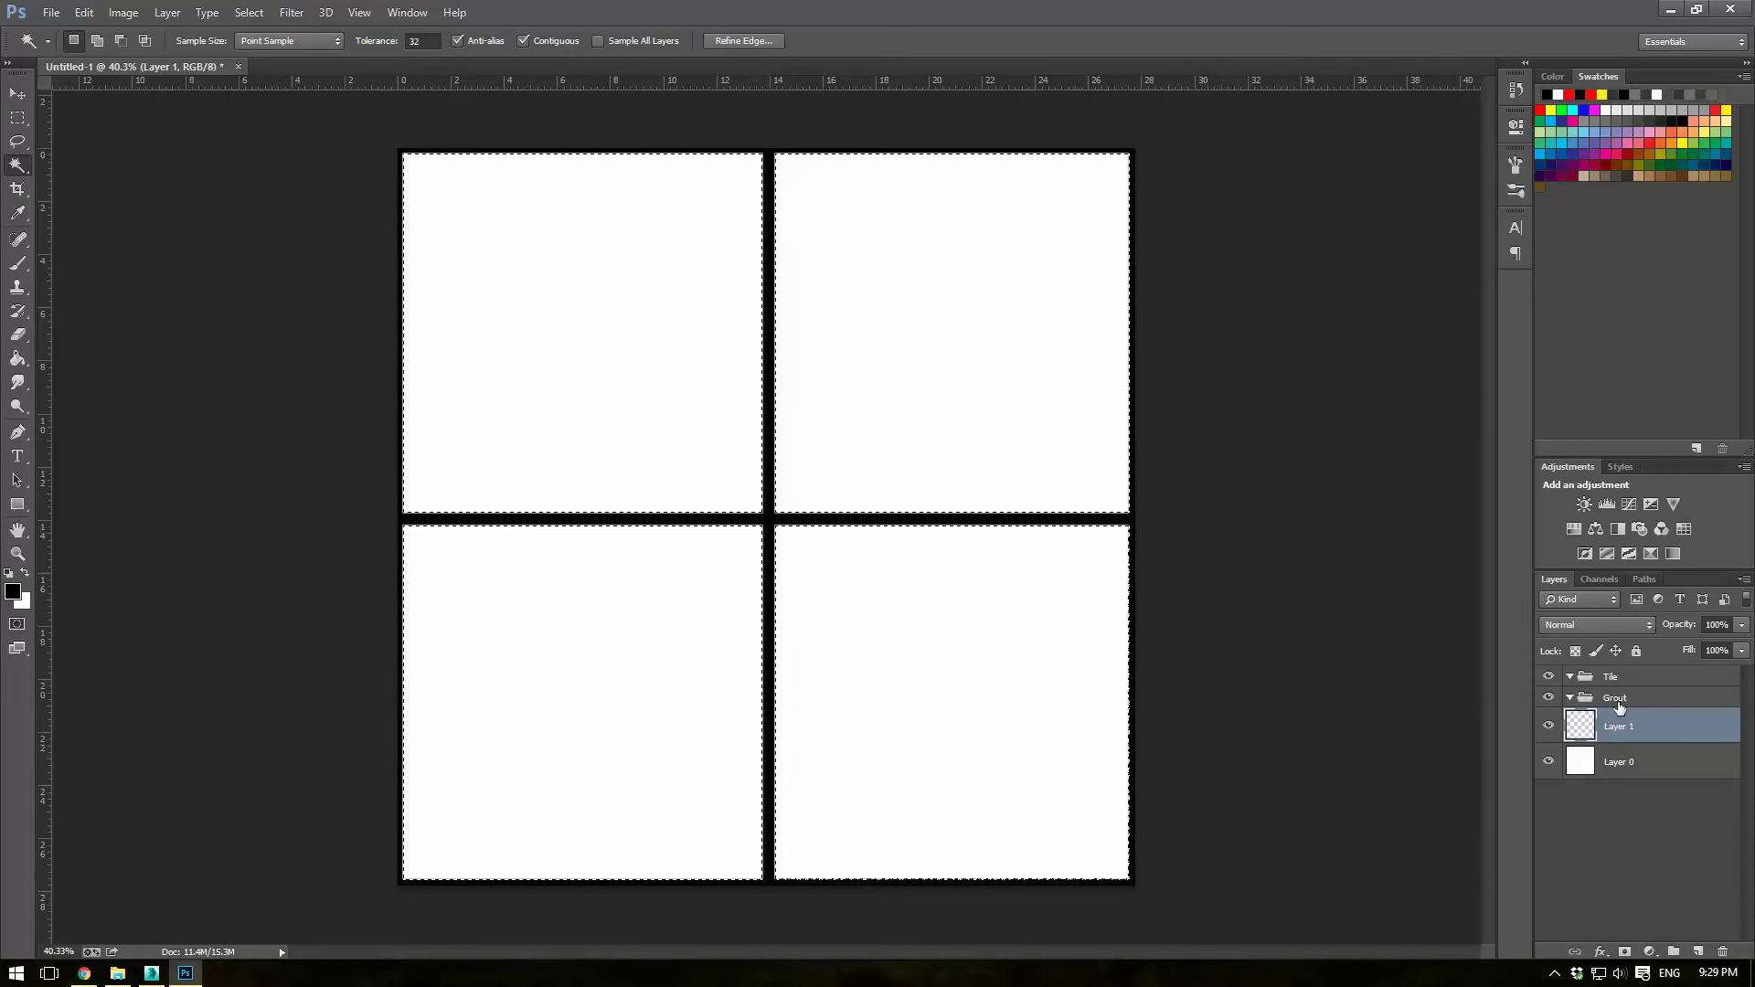
{"action": "left_click", "coordinate": [1617, 700]}
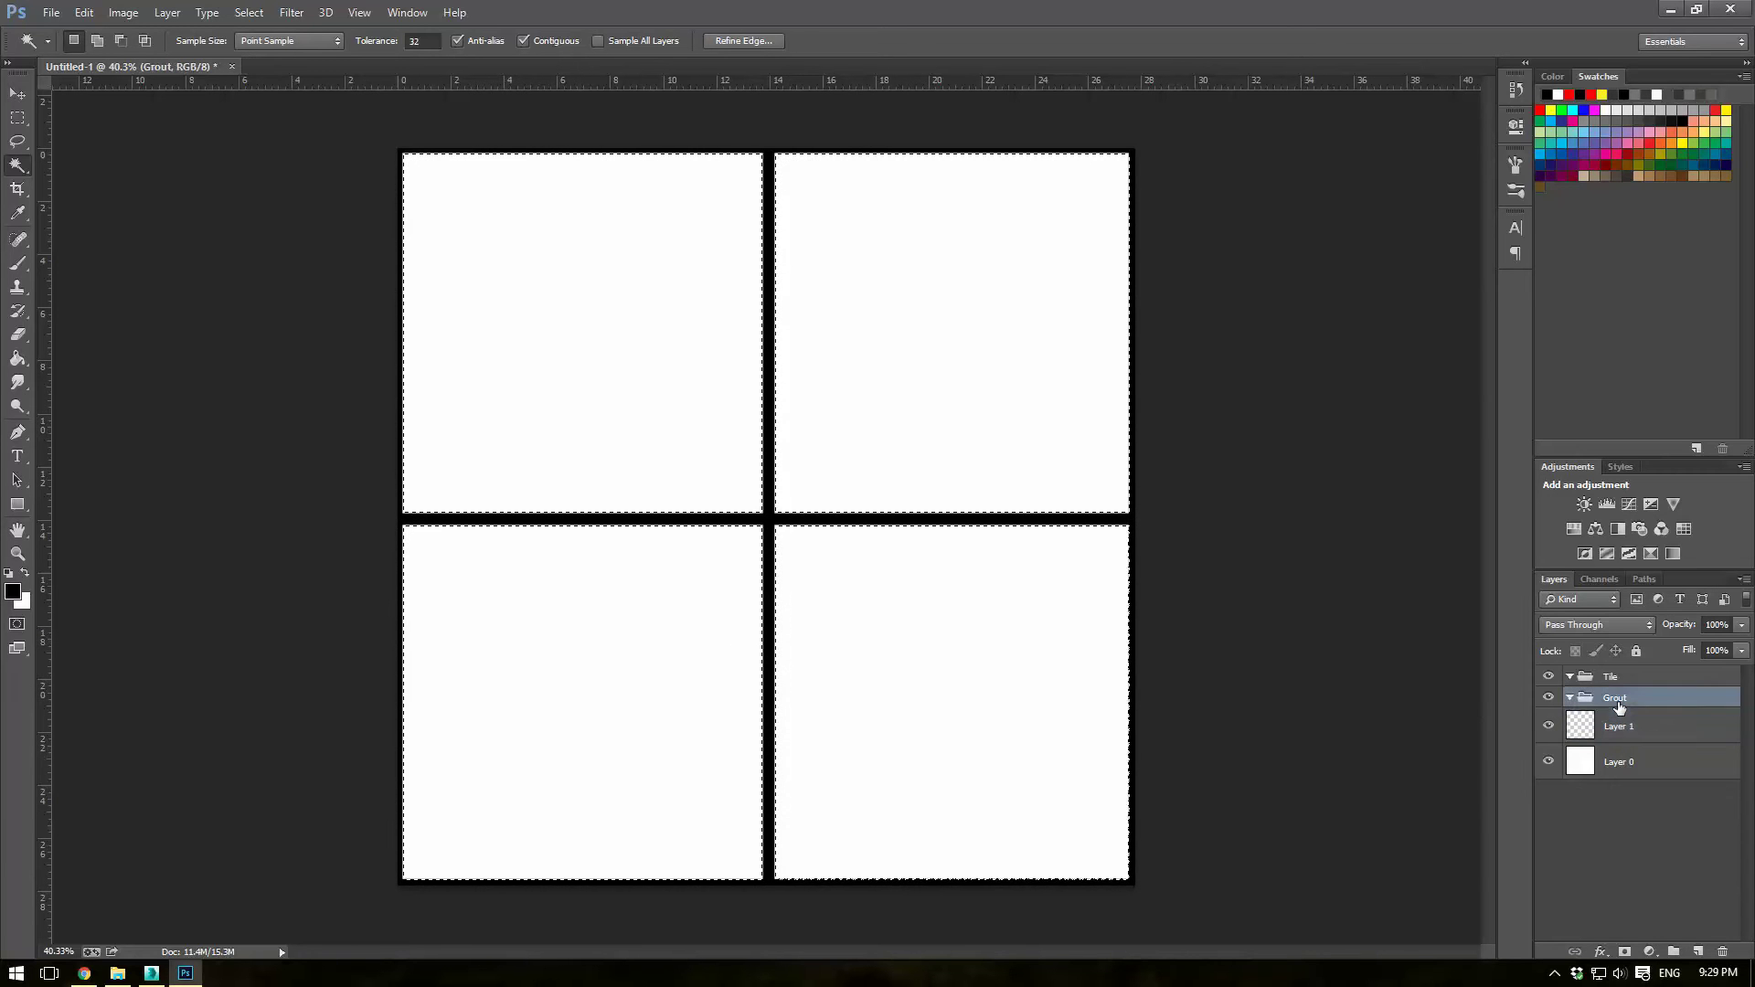
{"action": "left_click", "coordinate": [1625, 953]}
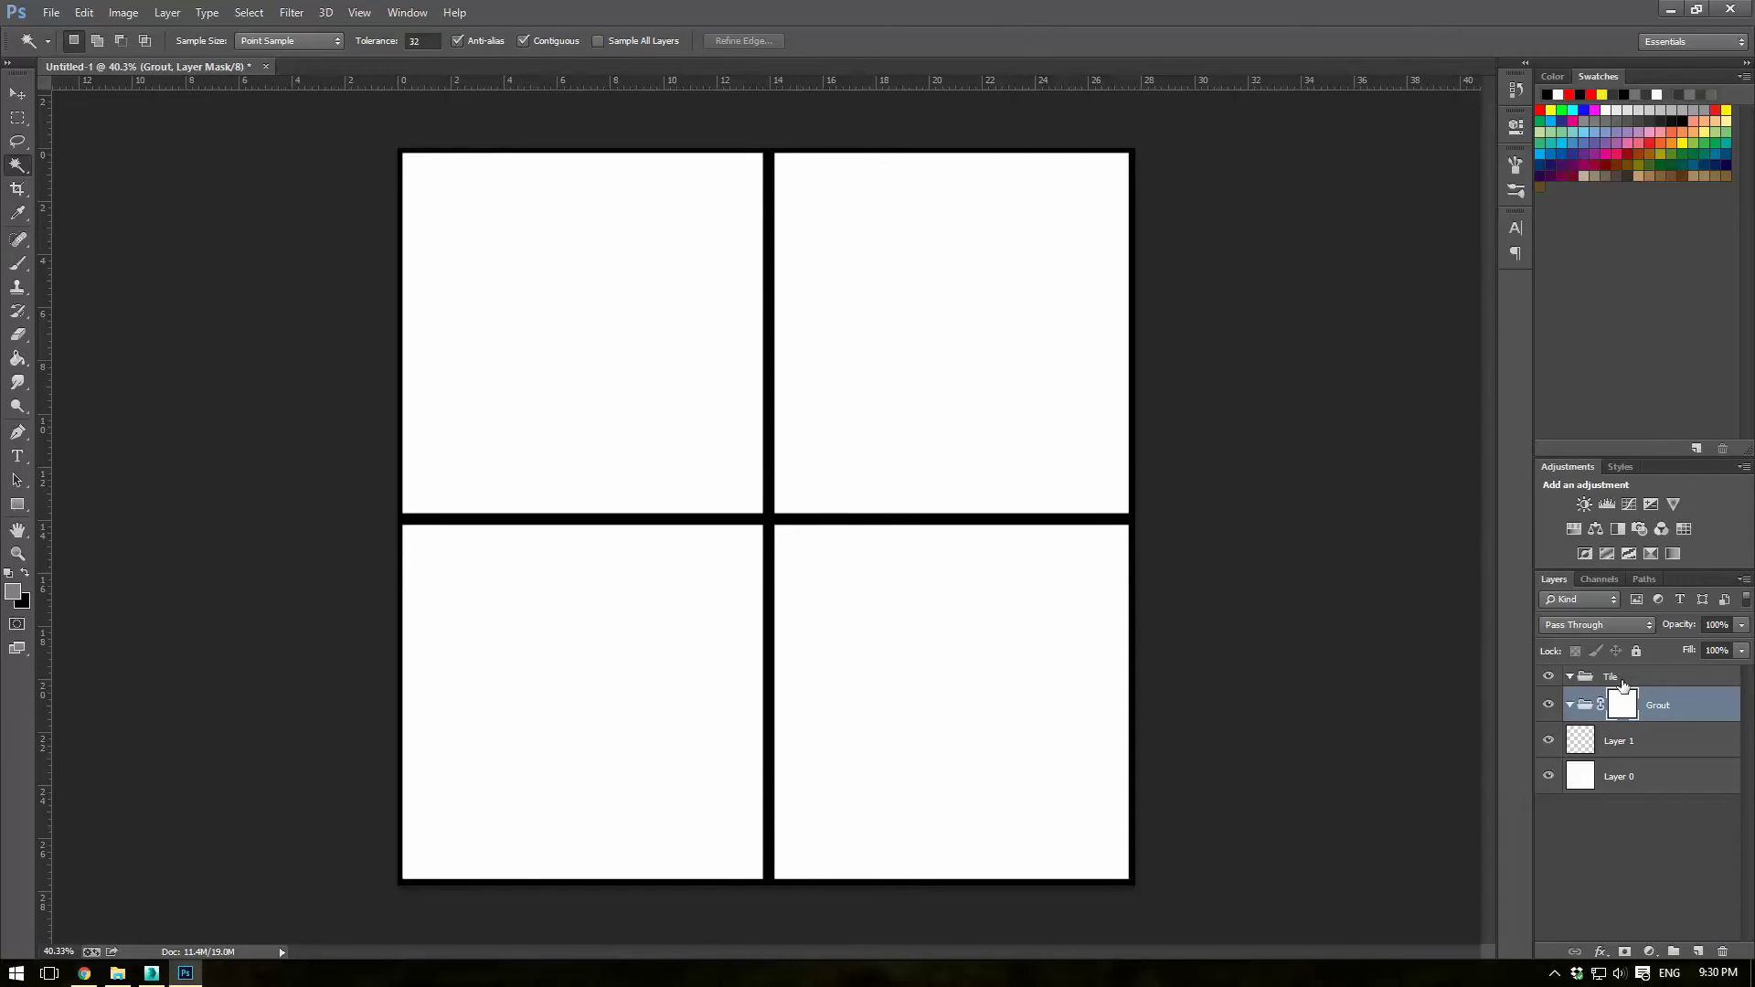
Step: Reselect the four tiles, invert to the grid lines, and mask the Tile group
{"action": "left_click", "coordinate": [1622, 684]}
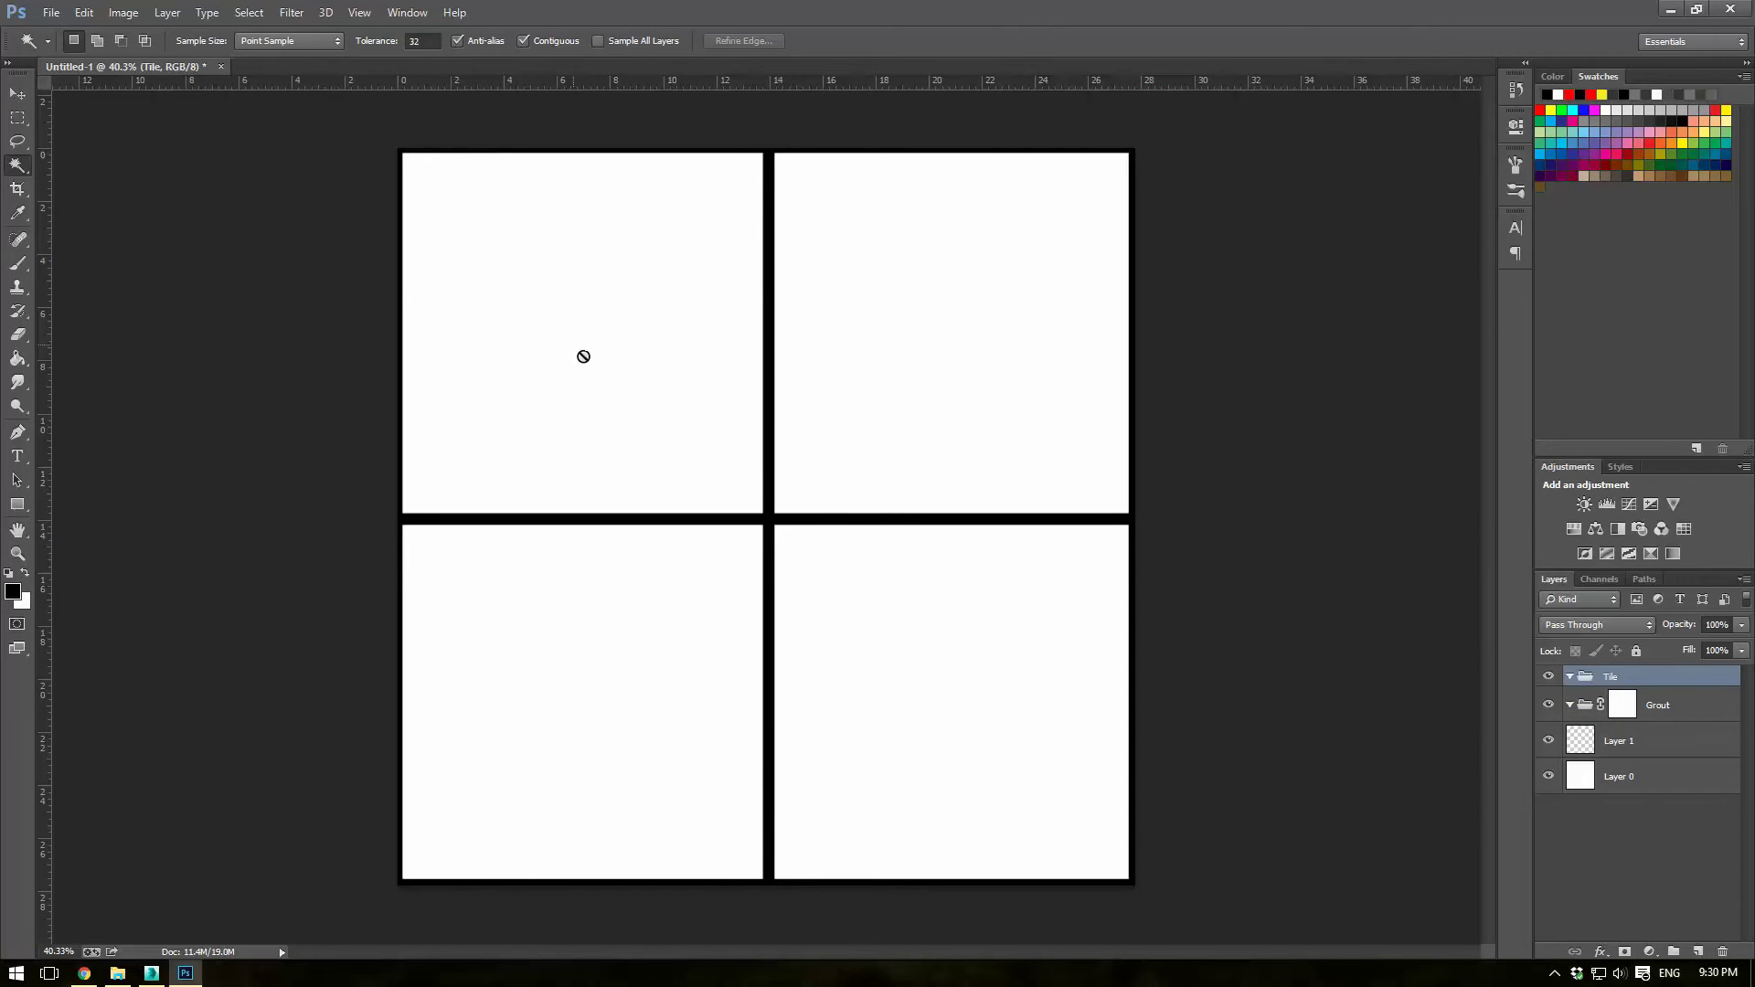
{"action": "left_click", "coordinate": [1623, 748]}
{"action": "left_click", "coordinate": [594, 285]}
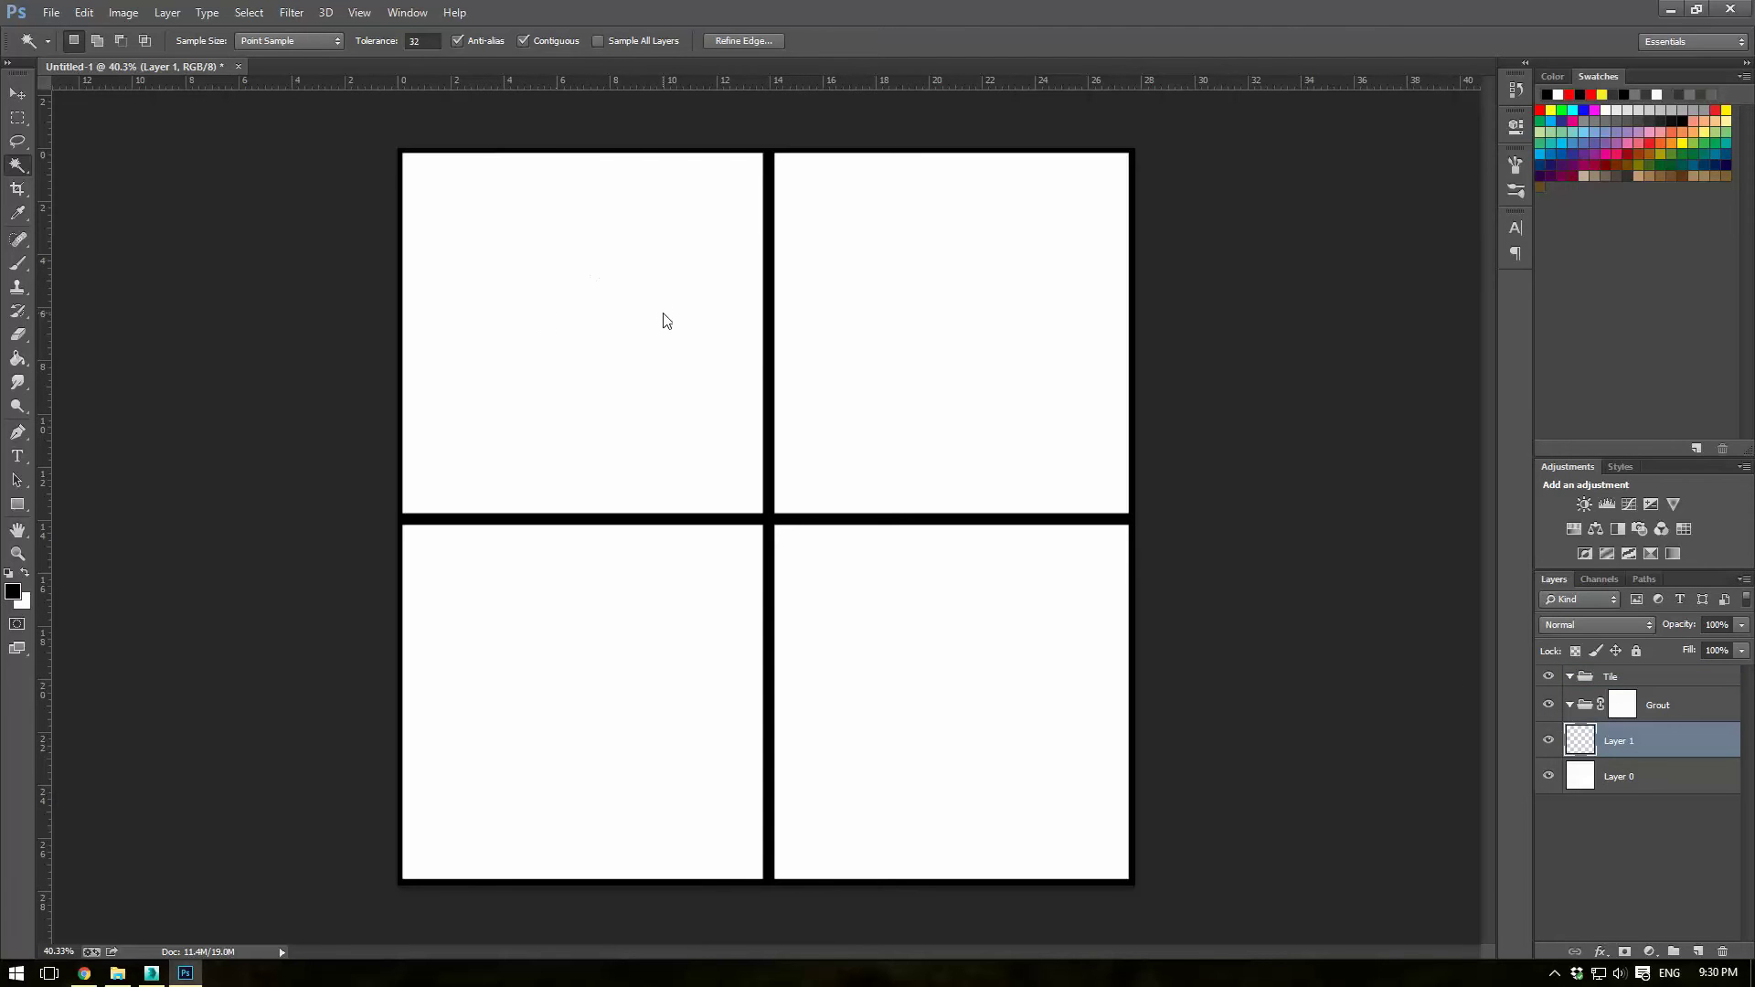
{"action": "left_click", "coordinate": [916, 329], "text": "shift"}
{"action": "left_click", "coordinate": [893, 570], "text": "shift"}
{"action": "left_click", "coordinate": [650, 576], "text": "shift"}
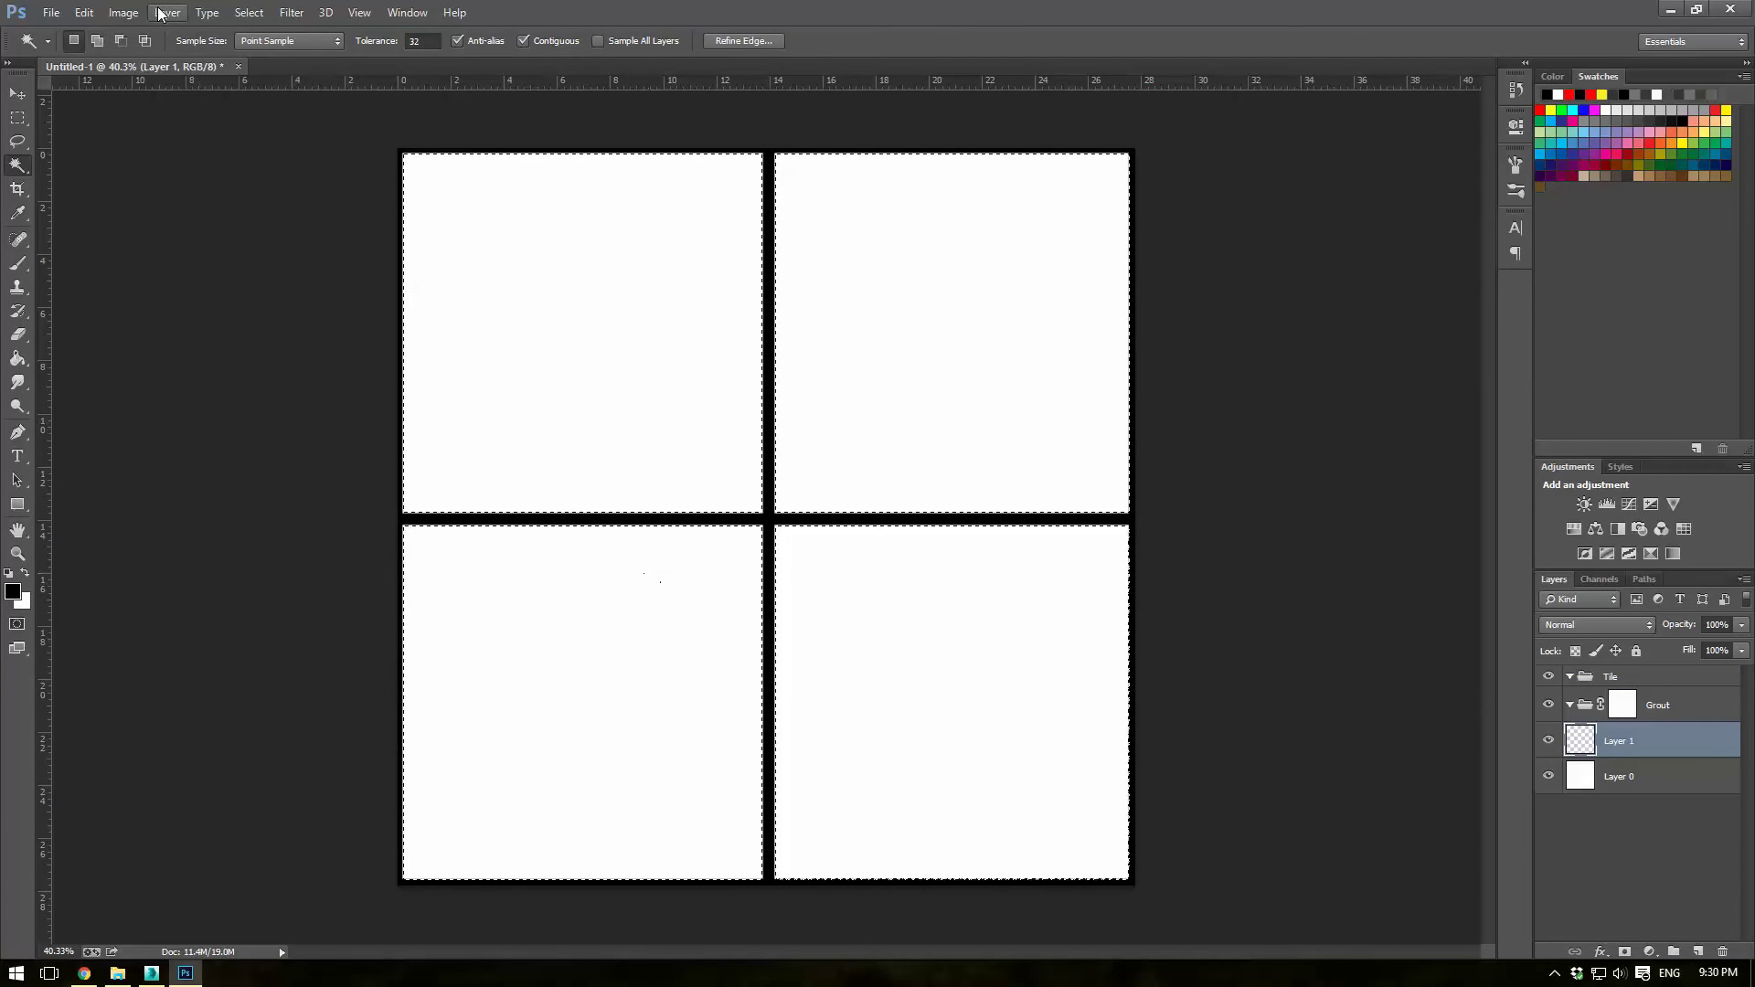
{"action": "left_click", "coordinate": [249, 13]}
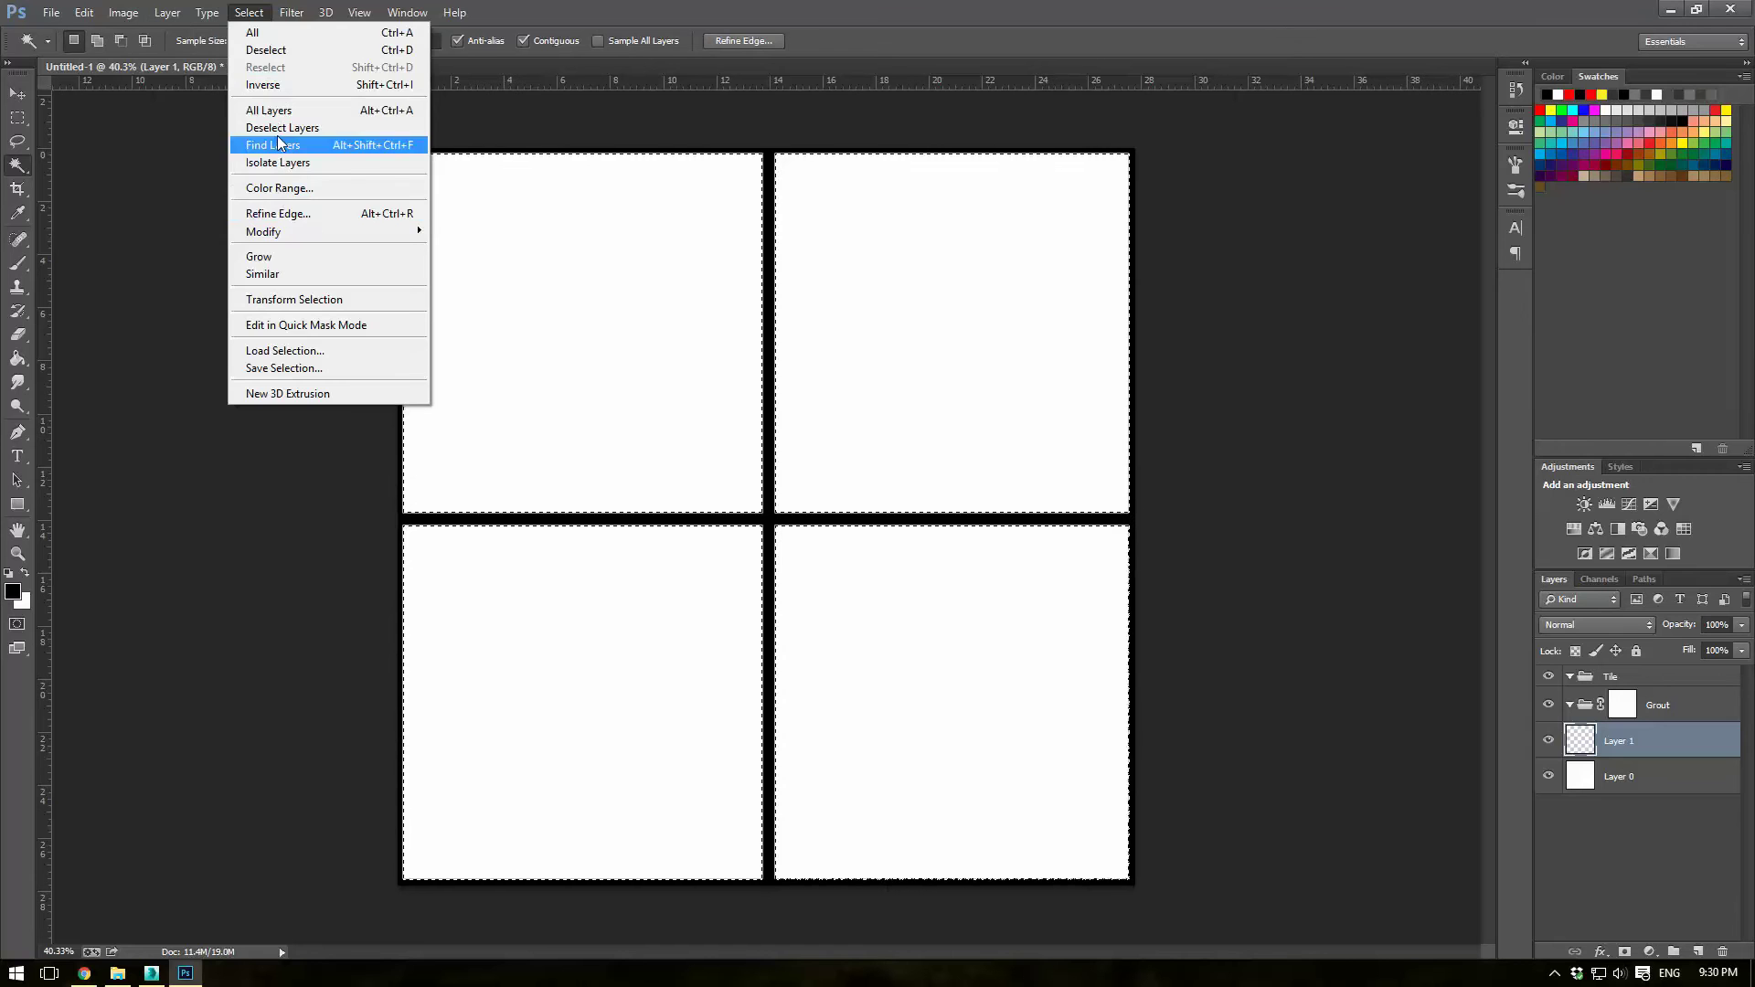
{"action": "left_click", "coordinate": [274, 84]}
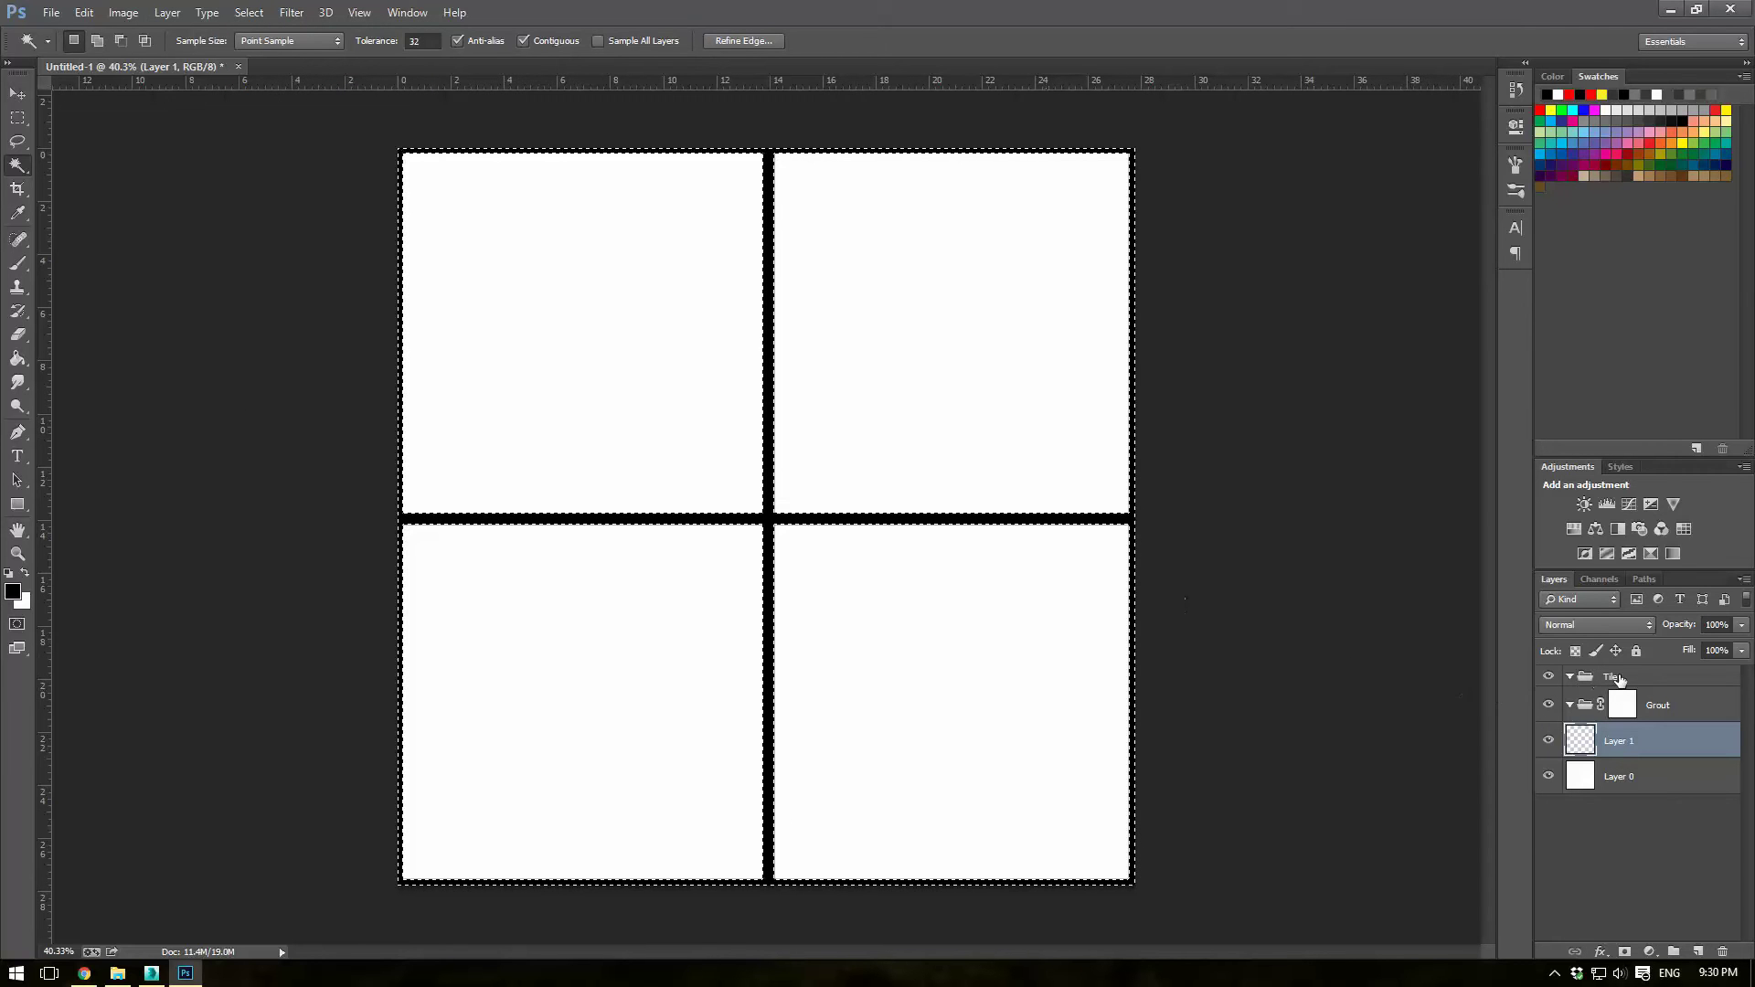
{"action": "left_click", "coordinate": [1622, 680]}
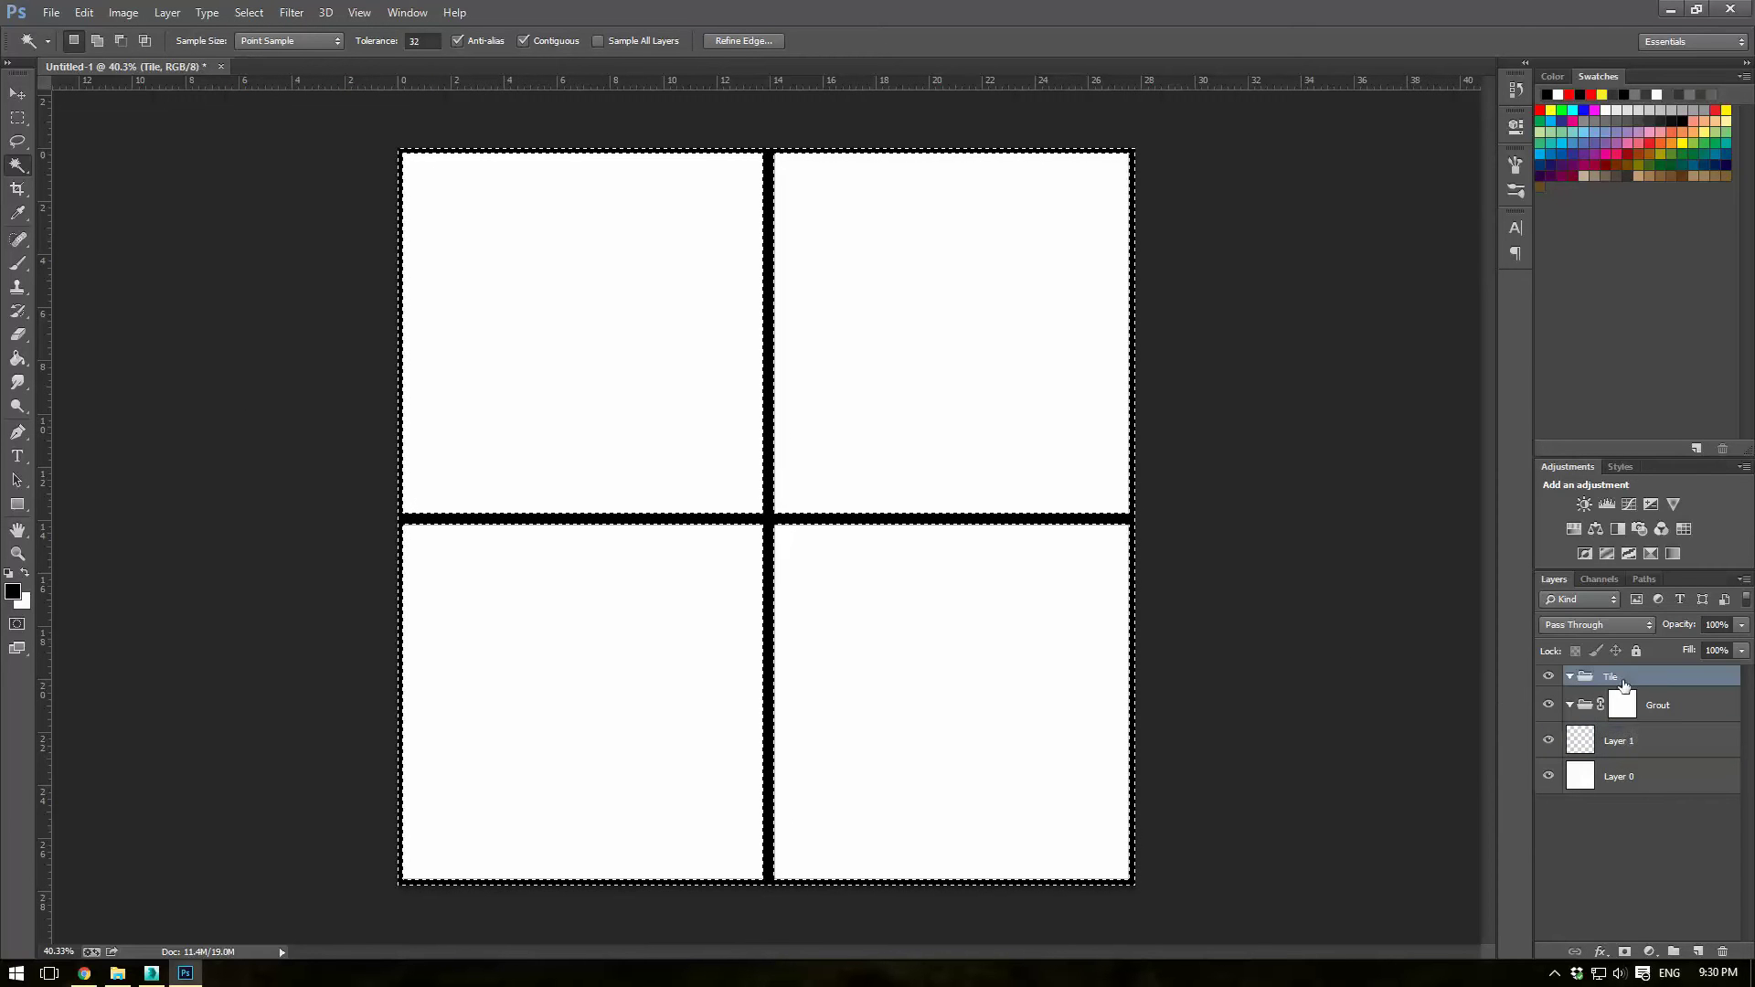
{"action": "left_click", "coordinate": [1625, 952]}
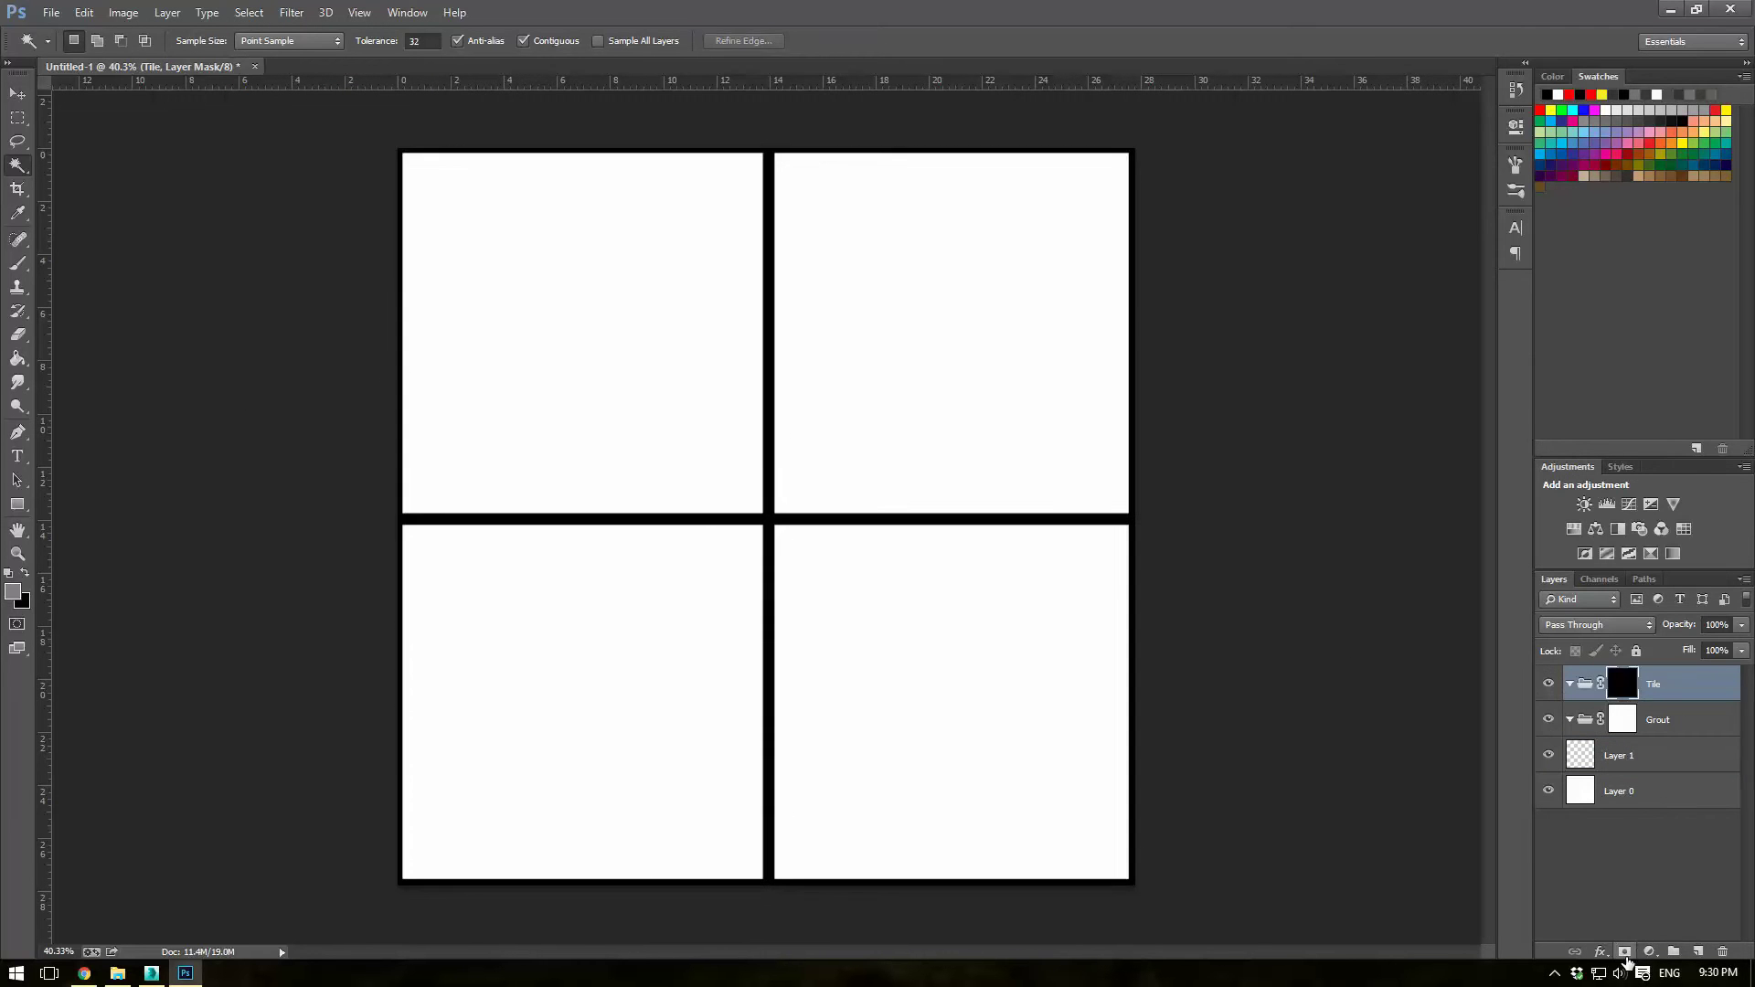
Step: Hide Layer 1, add Layer 2 in the Grout group, and brush test strokes on it
{"action": "left_click", "coordinate": [1547, 757]}
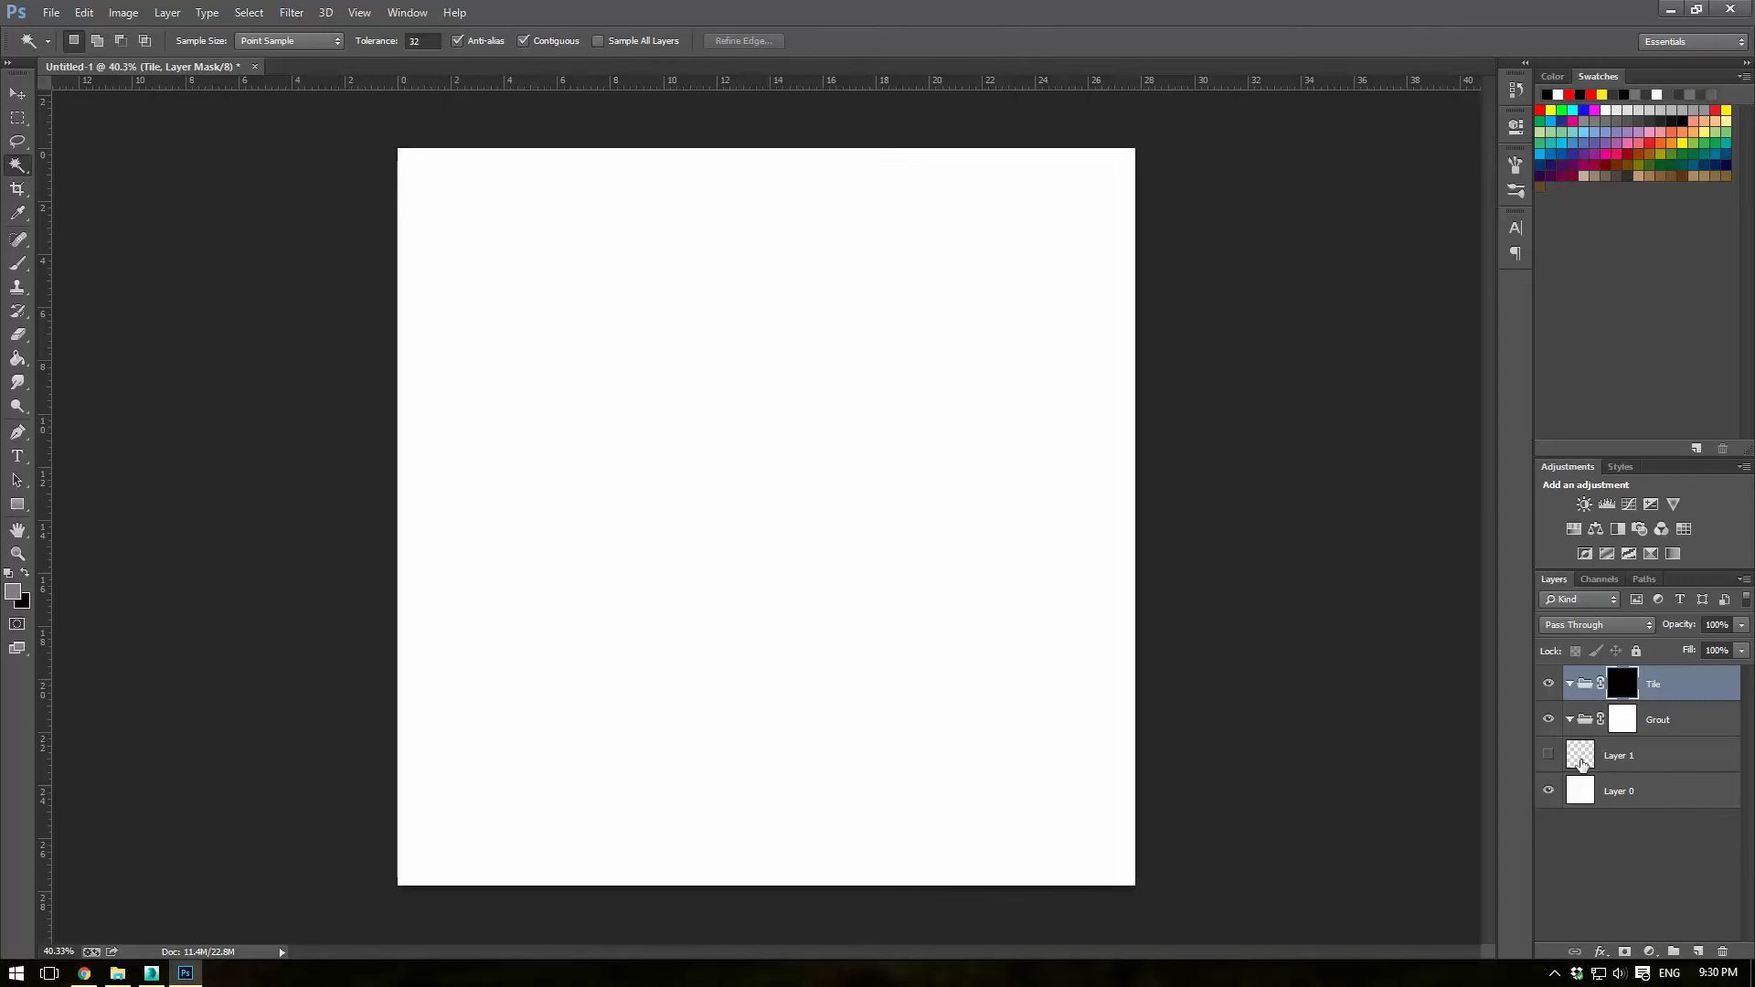
{"action": "left_click", "coordinate": [1674, 731]}
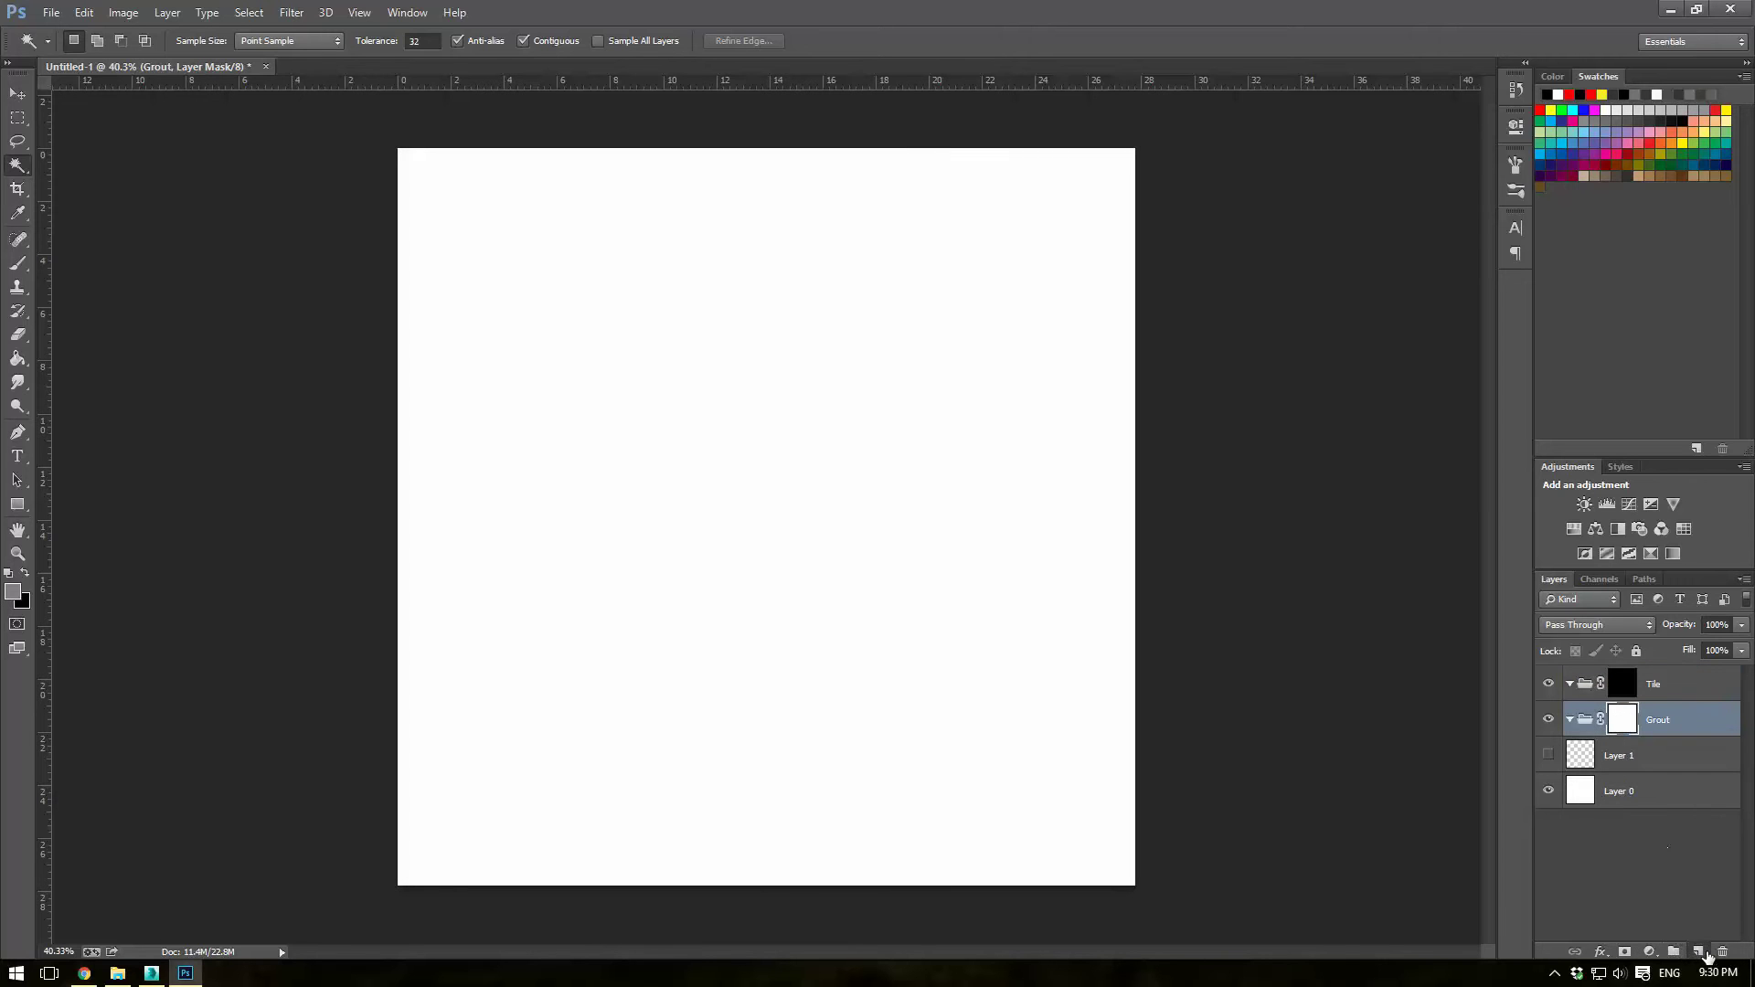
{"action": "left_click", "coordinate": [1698, 952]}
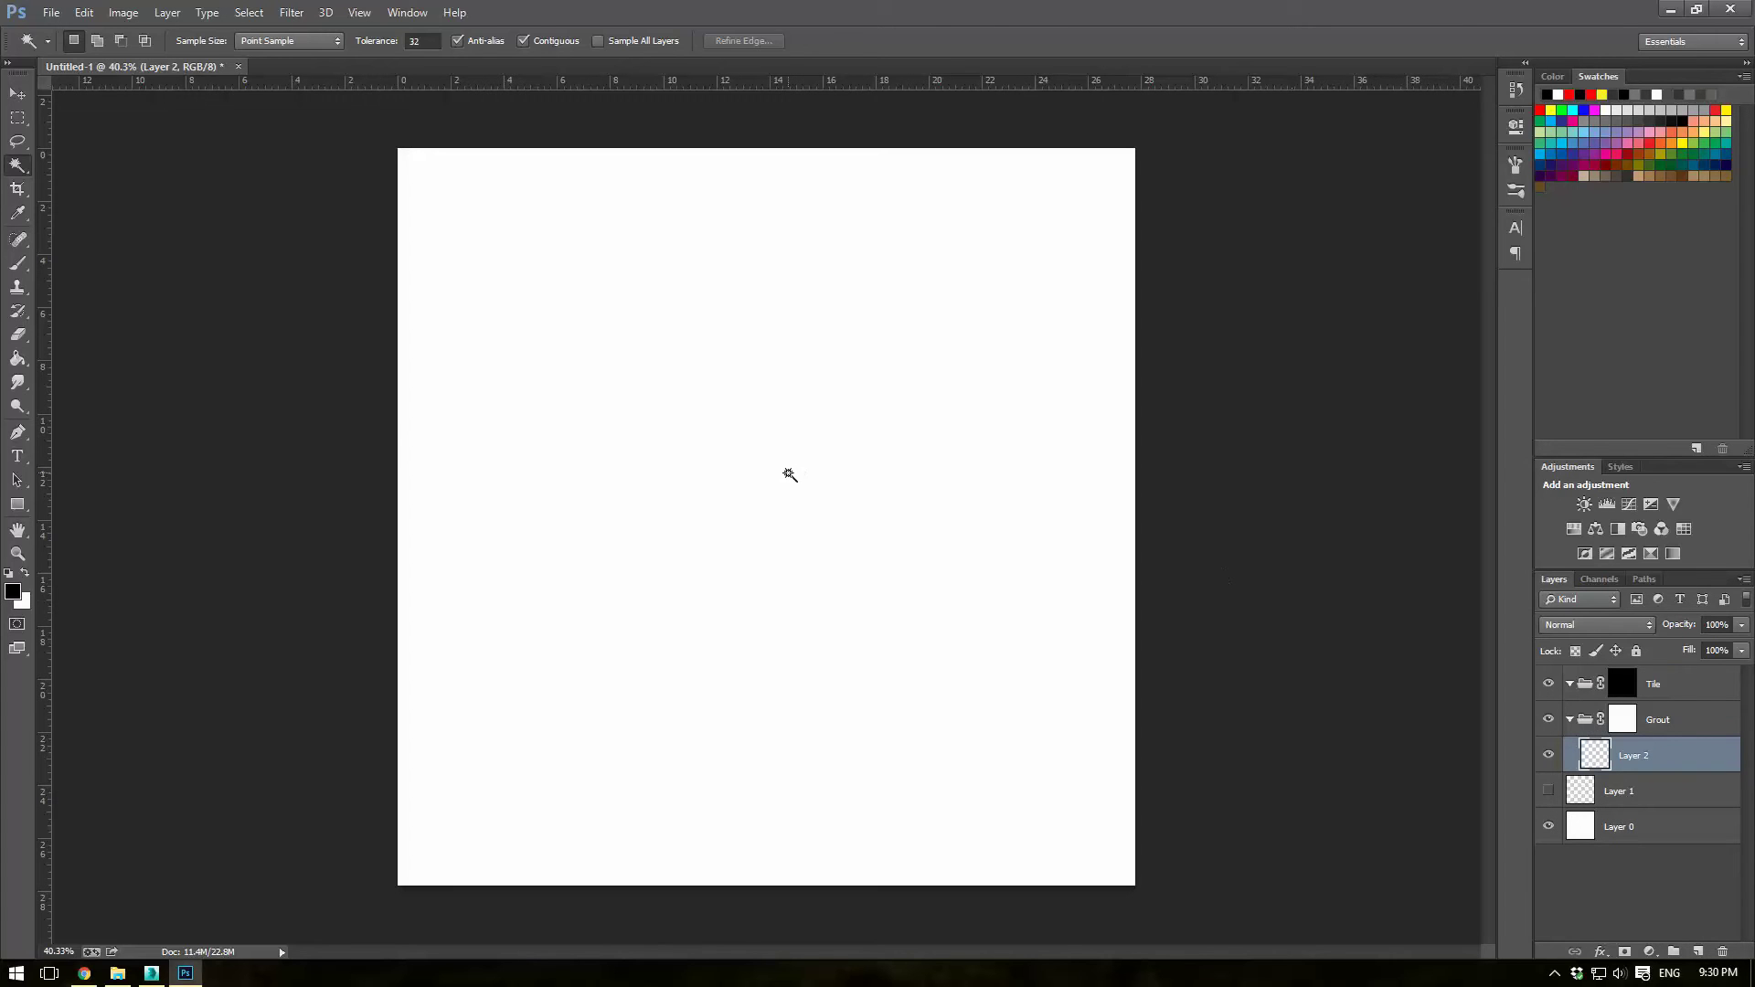
{"action": "key", "text": "b"}
{"action": "mouse_move", "coordinate": [351, 389]}
{"action": "left_mouse_down"}
{"action": "mouse_move", "coordinate": [1146, 650]}
{"action": "mouse_move", "coordinate": [585, 539]}
{"action": "mouse_move", "coordinate": [661, 613]}
{"action": "mouse_move", "coordinate": [915, 377]}
{"action": "mouse_move", "coordinate": [962, 412]}
{"action": "mouse_move", "coordinate": [1006, 380]}
{"action": "mouse_move", "coordinate": [923, 381]}
{"action": "mouse_move", "coordinate": [832, 464]}
{"action": "mouse_move", "coordinate": [864, 434]}
{"action": "left_mouse_up"}
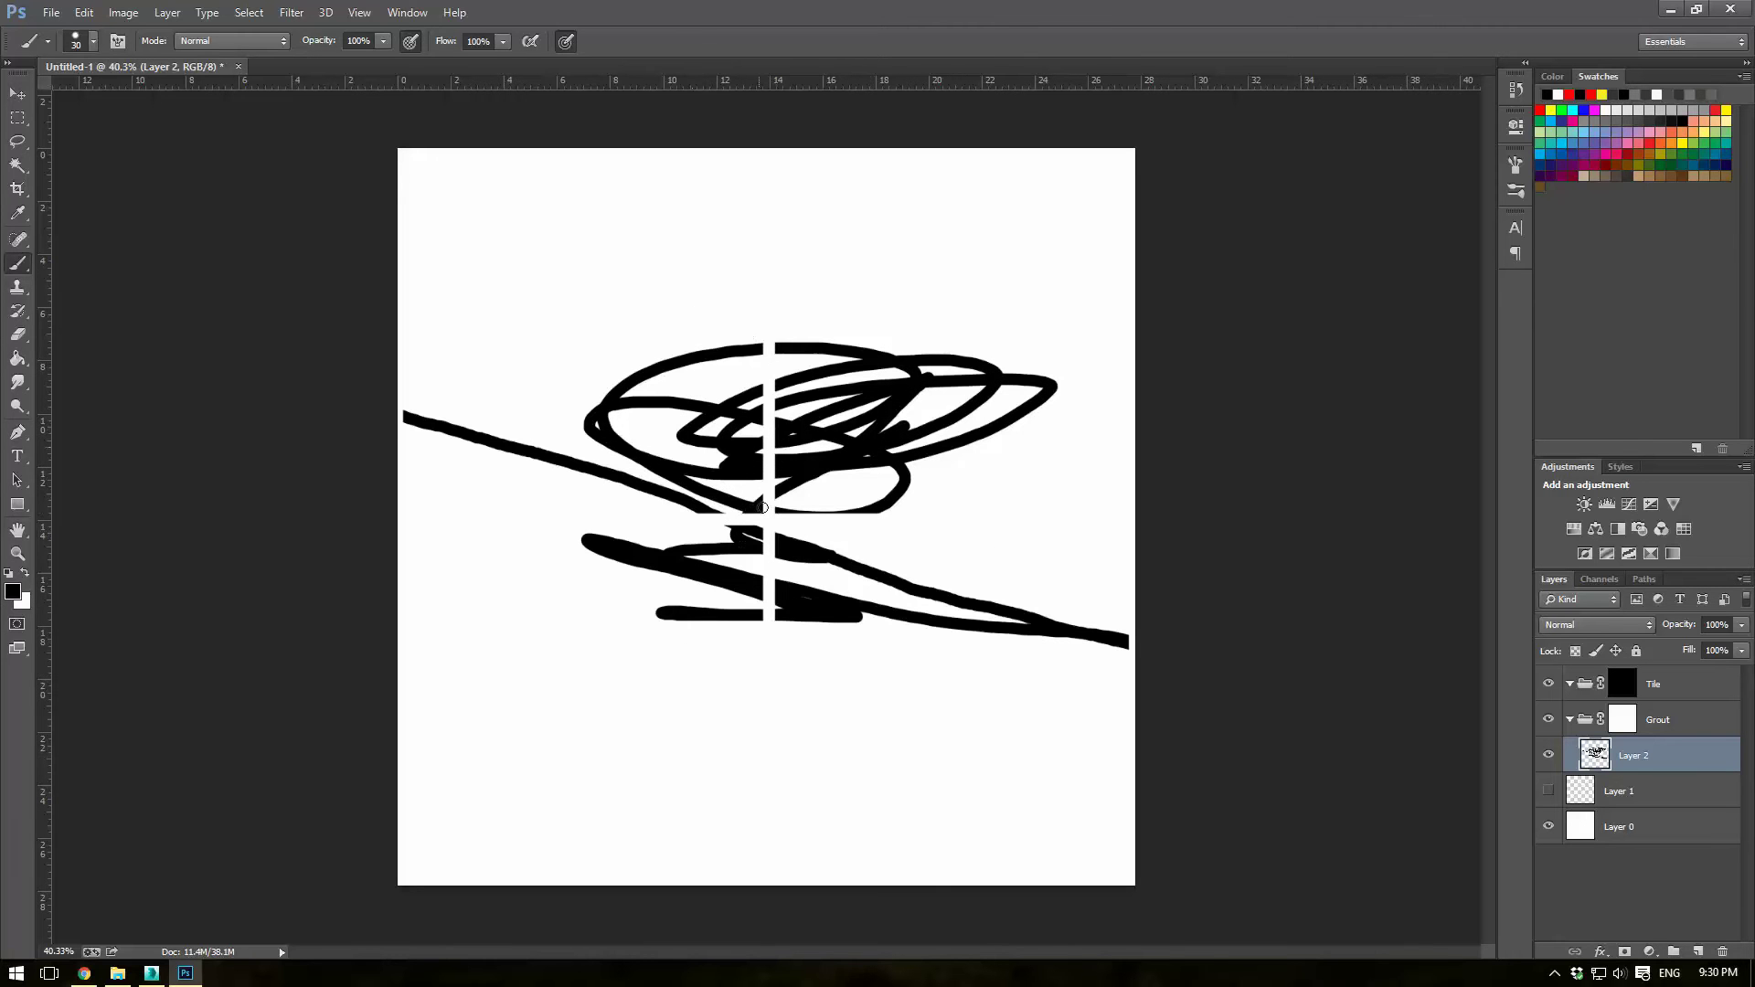
Step: Undo the test strokes and rename the top group Grout and the second Tile
{"action": "key", "text": "ctrl+z"}
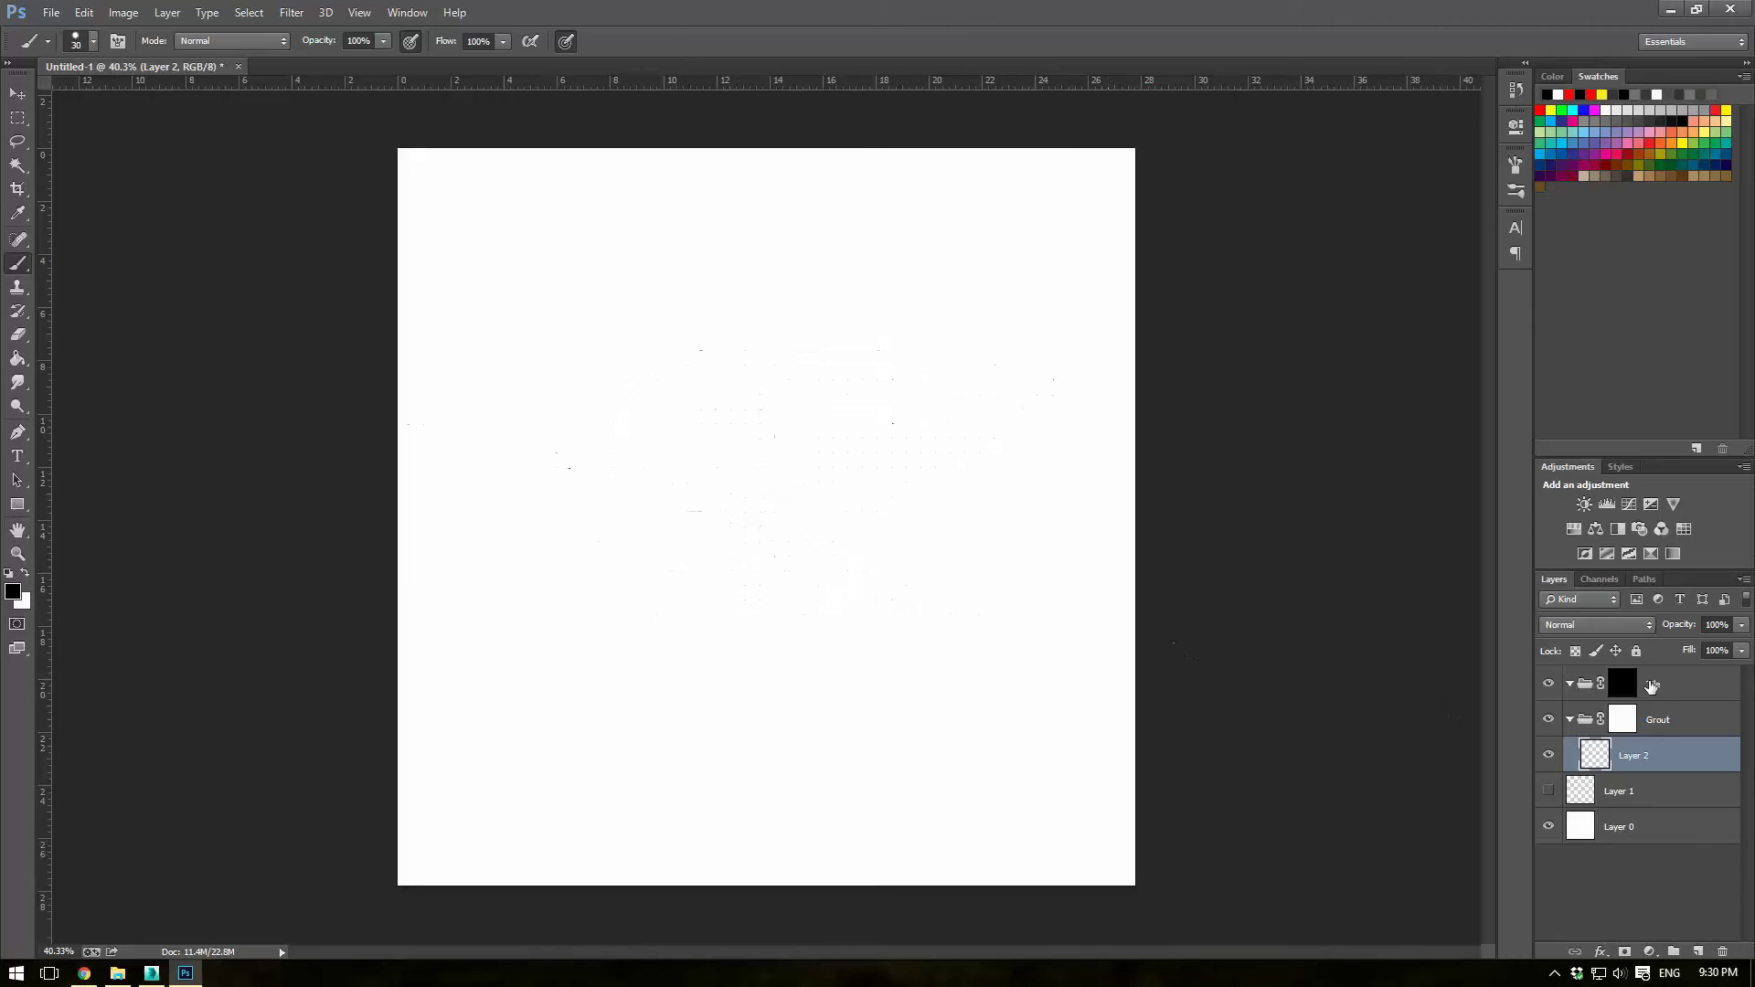
{"action": "double_click", "coordinate": [1654, 686]}
{"action": "type", "text": "Grou"}
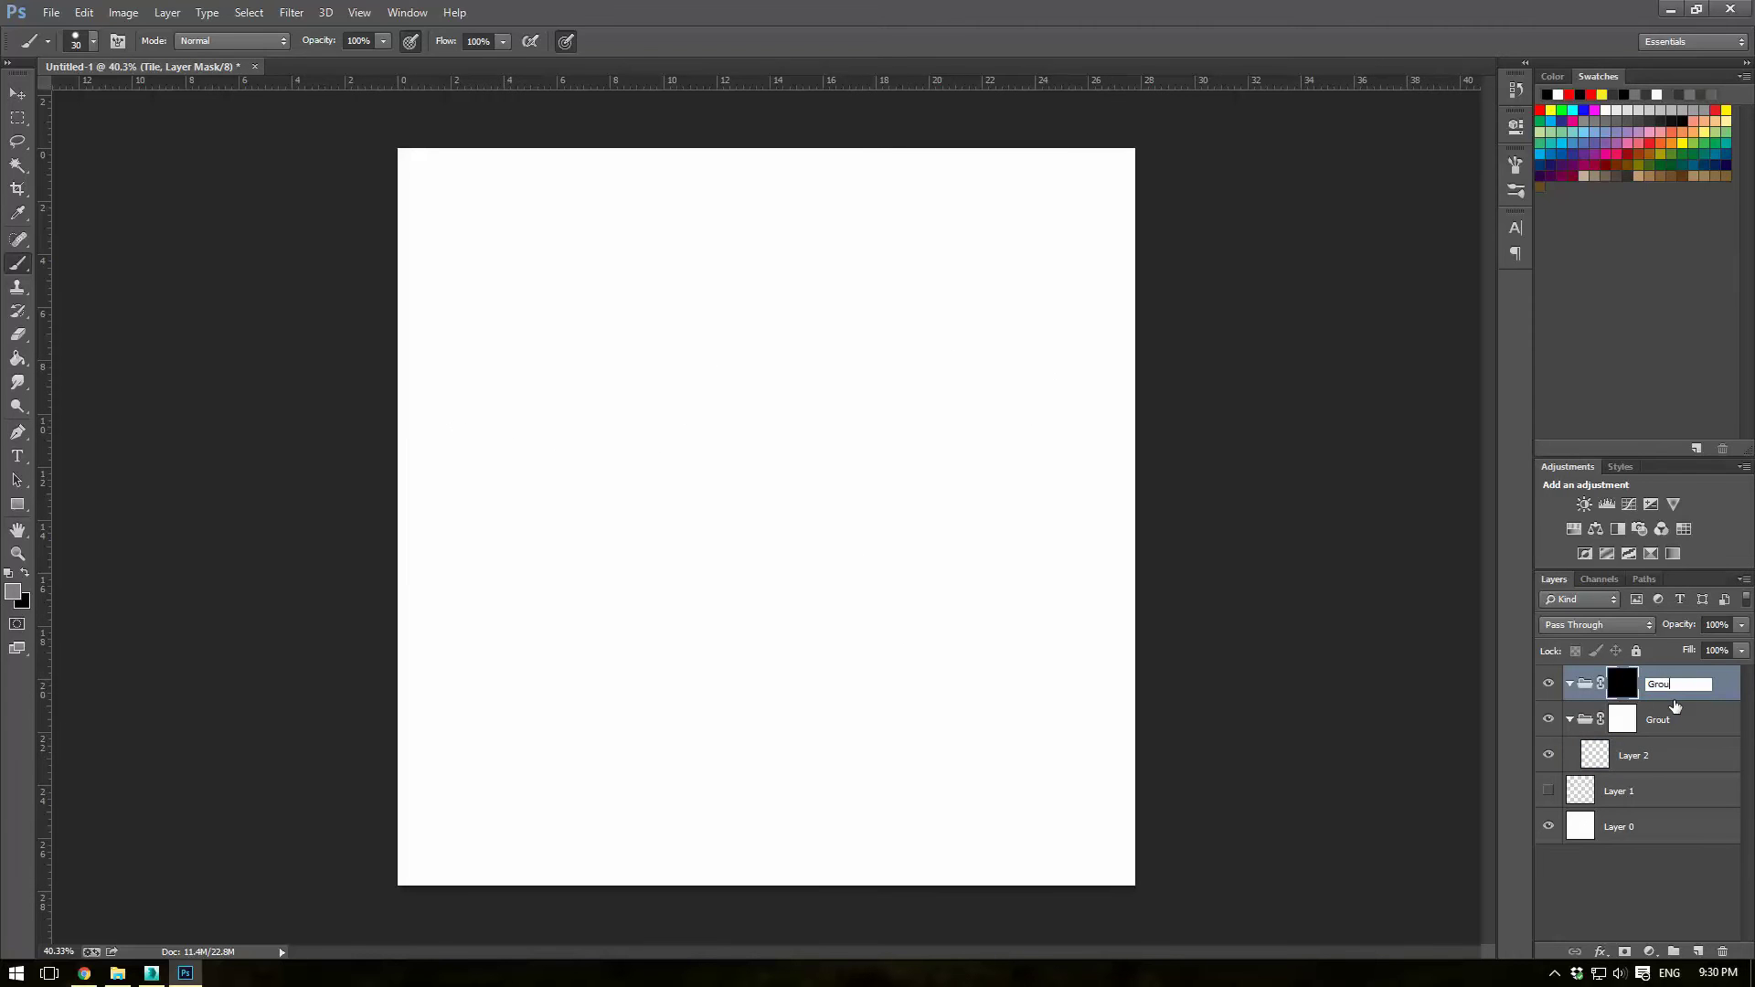
{"action": "type", "text": "t"}
{"action": "key", "text": "Return"}
{"action": "double_click", "coordinate": [1654, 719]}
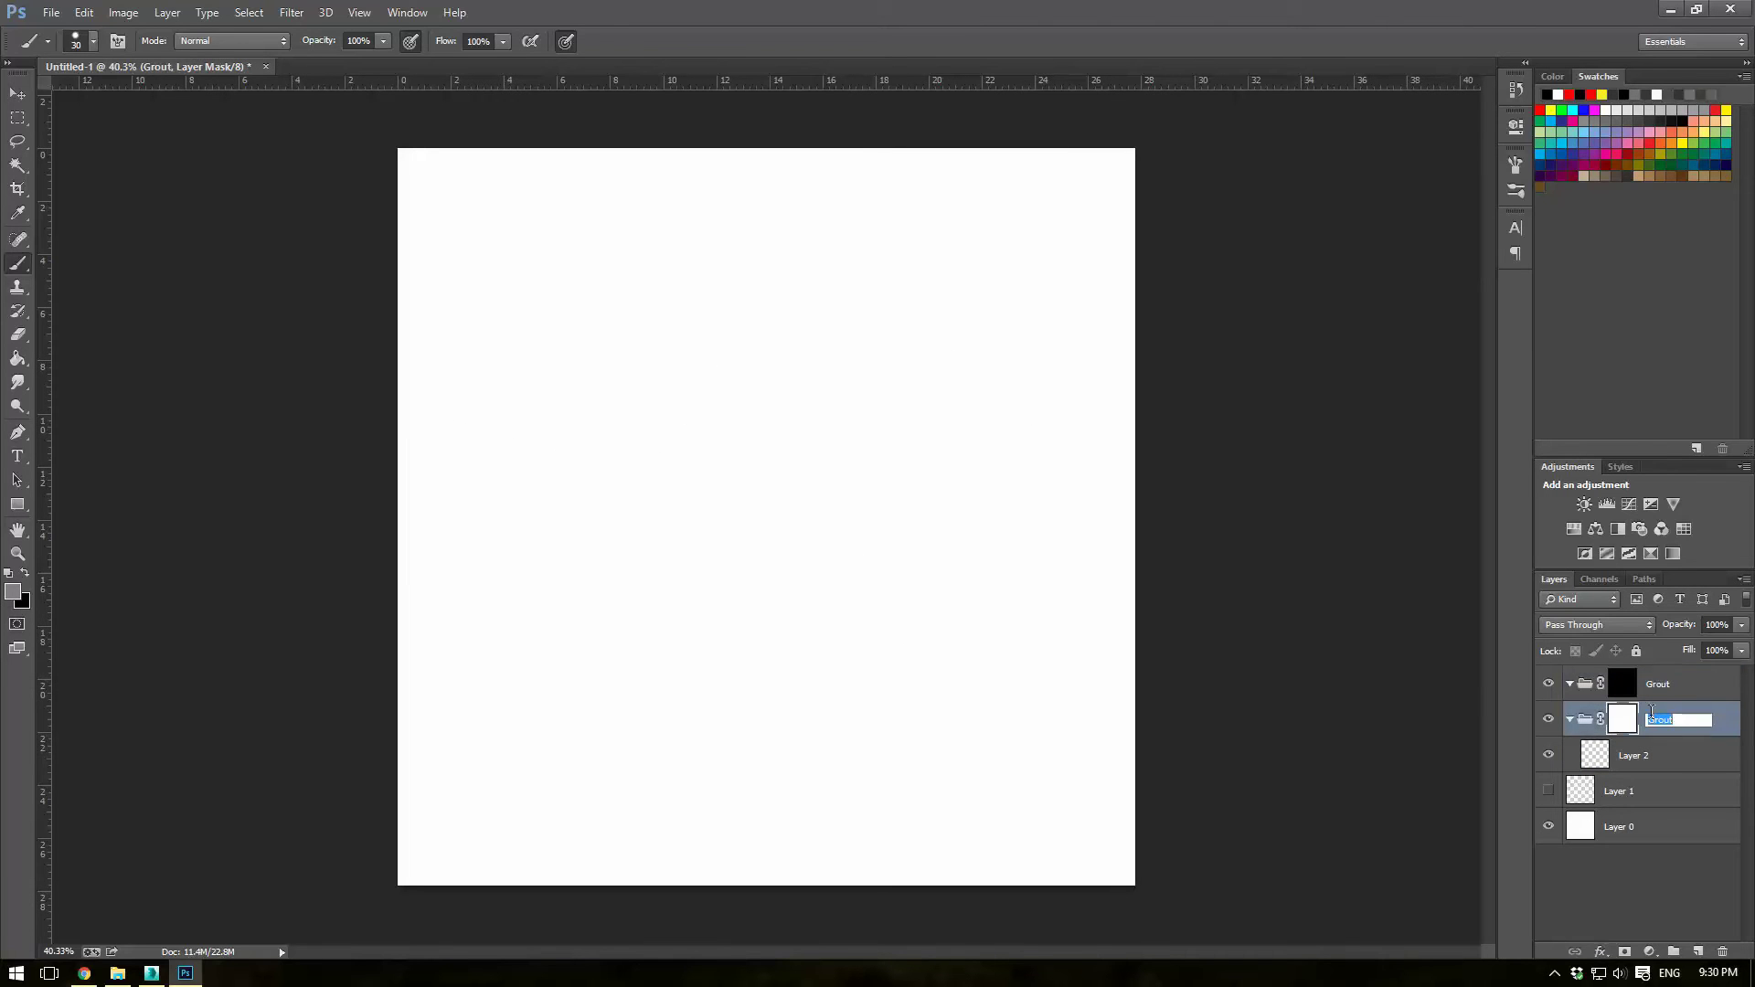
{"action": "type", "text": "Tile"}
{"action": "key", "text": "Return"}
Step: Add an empty Layer 3 inside Grout, then bring up the grey wall texture in the browser
{"action": "left_click", "coordinate": [1652, 687]}
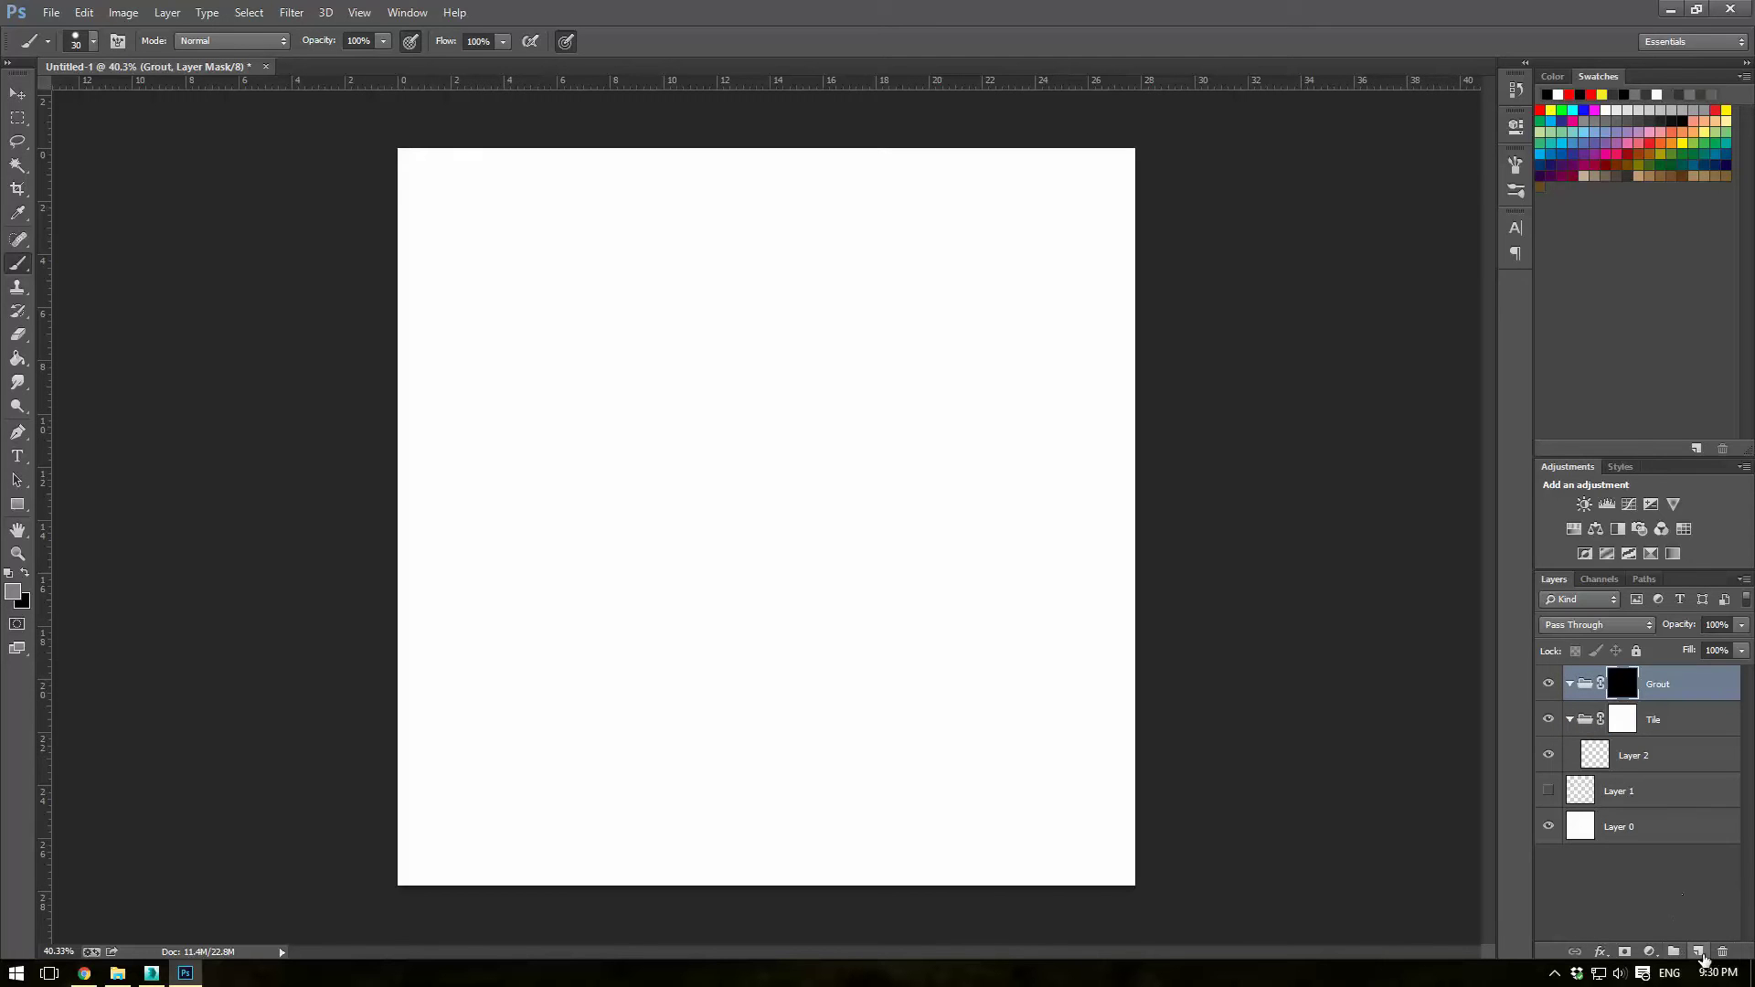
{"action": "left_click", "coordinate": [1698, 952]}
{"action": "mouse_move", "coordinate": [1019, 566]}
{"action": "left_mouse_down"}
{"action": "mouse_move", "coordinate": [916, 498]}
{"action": "mouse_move", "coordinate": [669, 478]}
{"action": "mouse_move", "coordinate": [758, 653]}
{"action": "mouse_move", "coordinate": [740, 368]}
{"action": "left_mouse_up"}
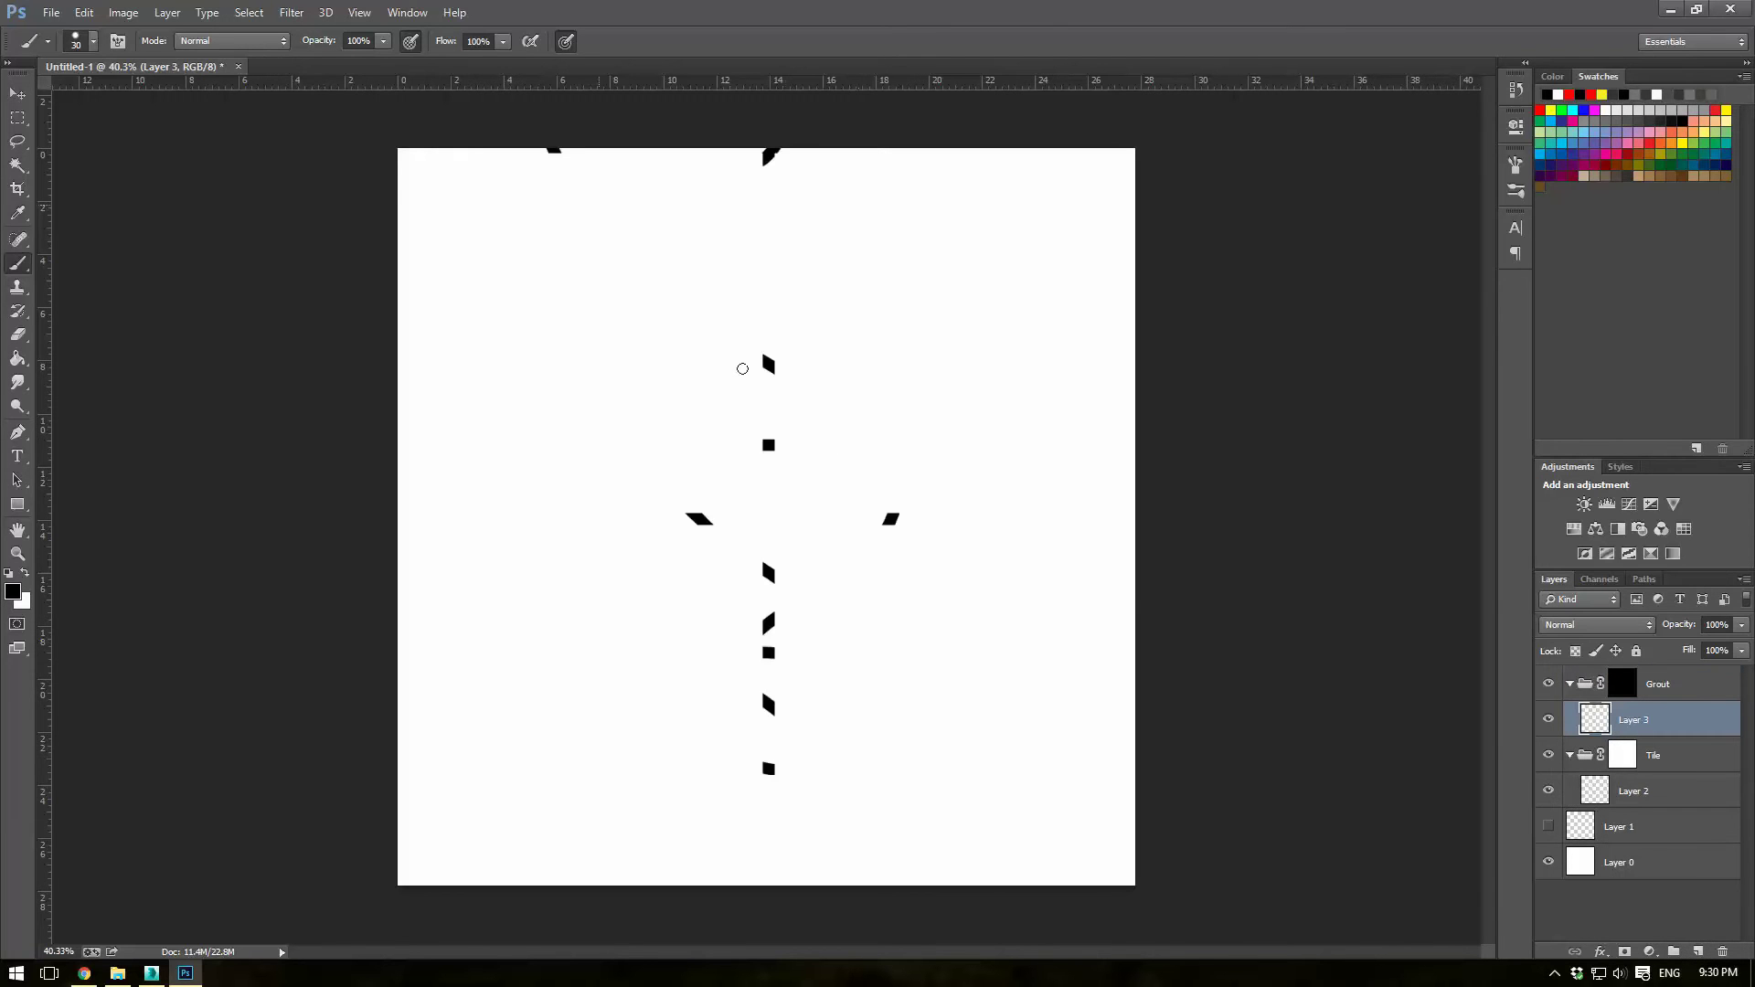
{"action": "key", "text": "ctrl+z"}
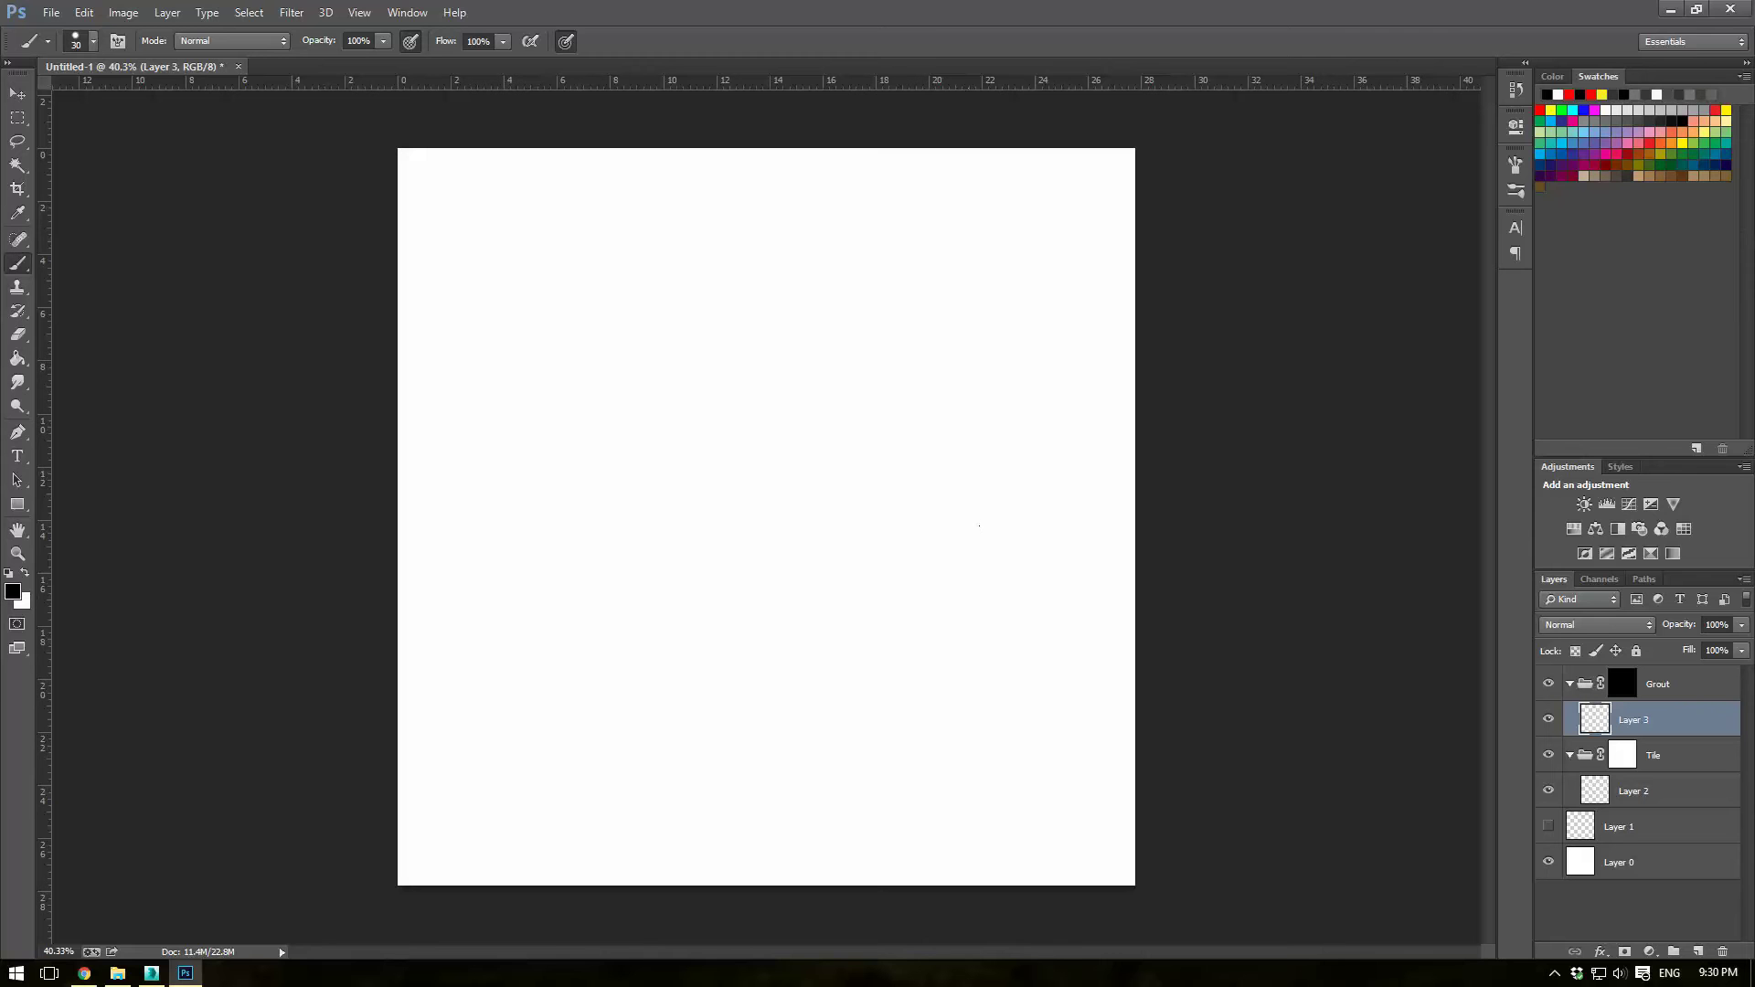
{"action": "left_click", "coordinate": [85, 973]}
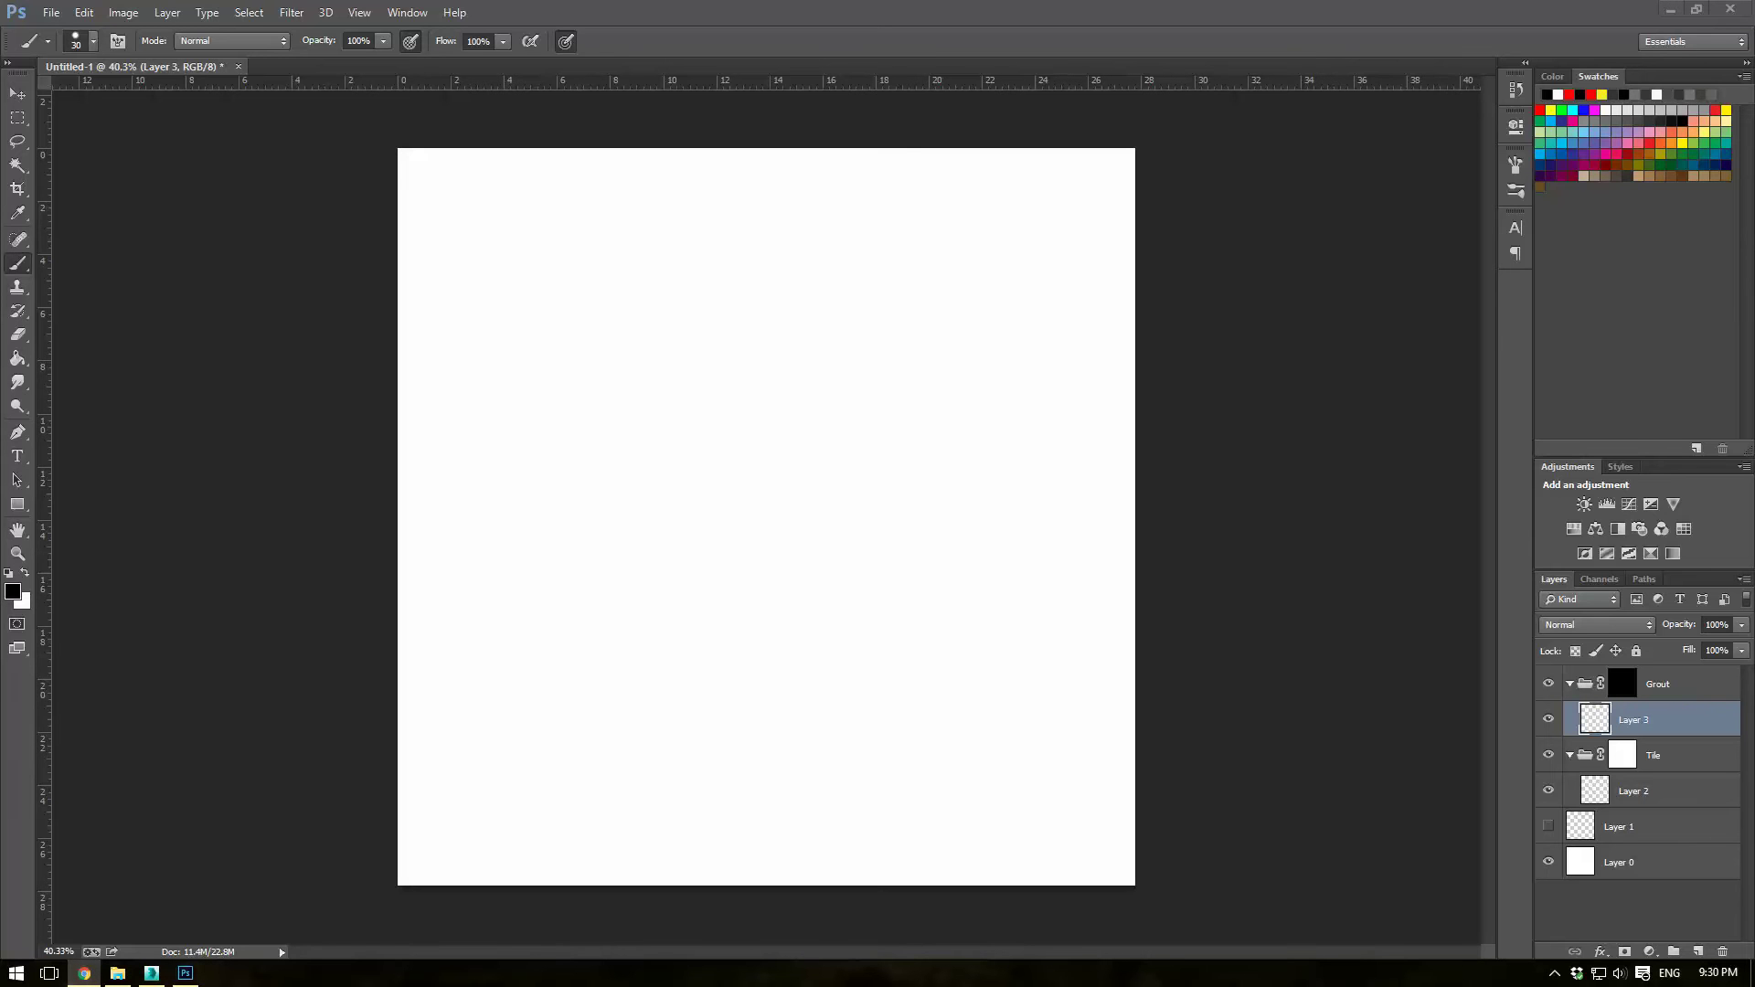
{"action": "right_click", "coordinate": [1500, 256]}
Step: Copy the grey wall texture, paste it onto Layer 3, and move it to the bottom edge
{"action": "left_click", "coordinate": [1545, 311]}
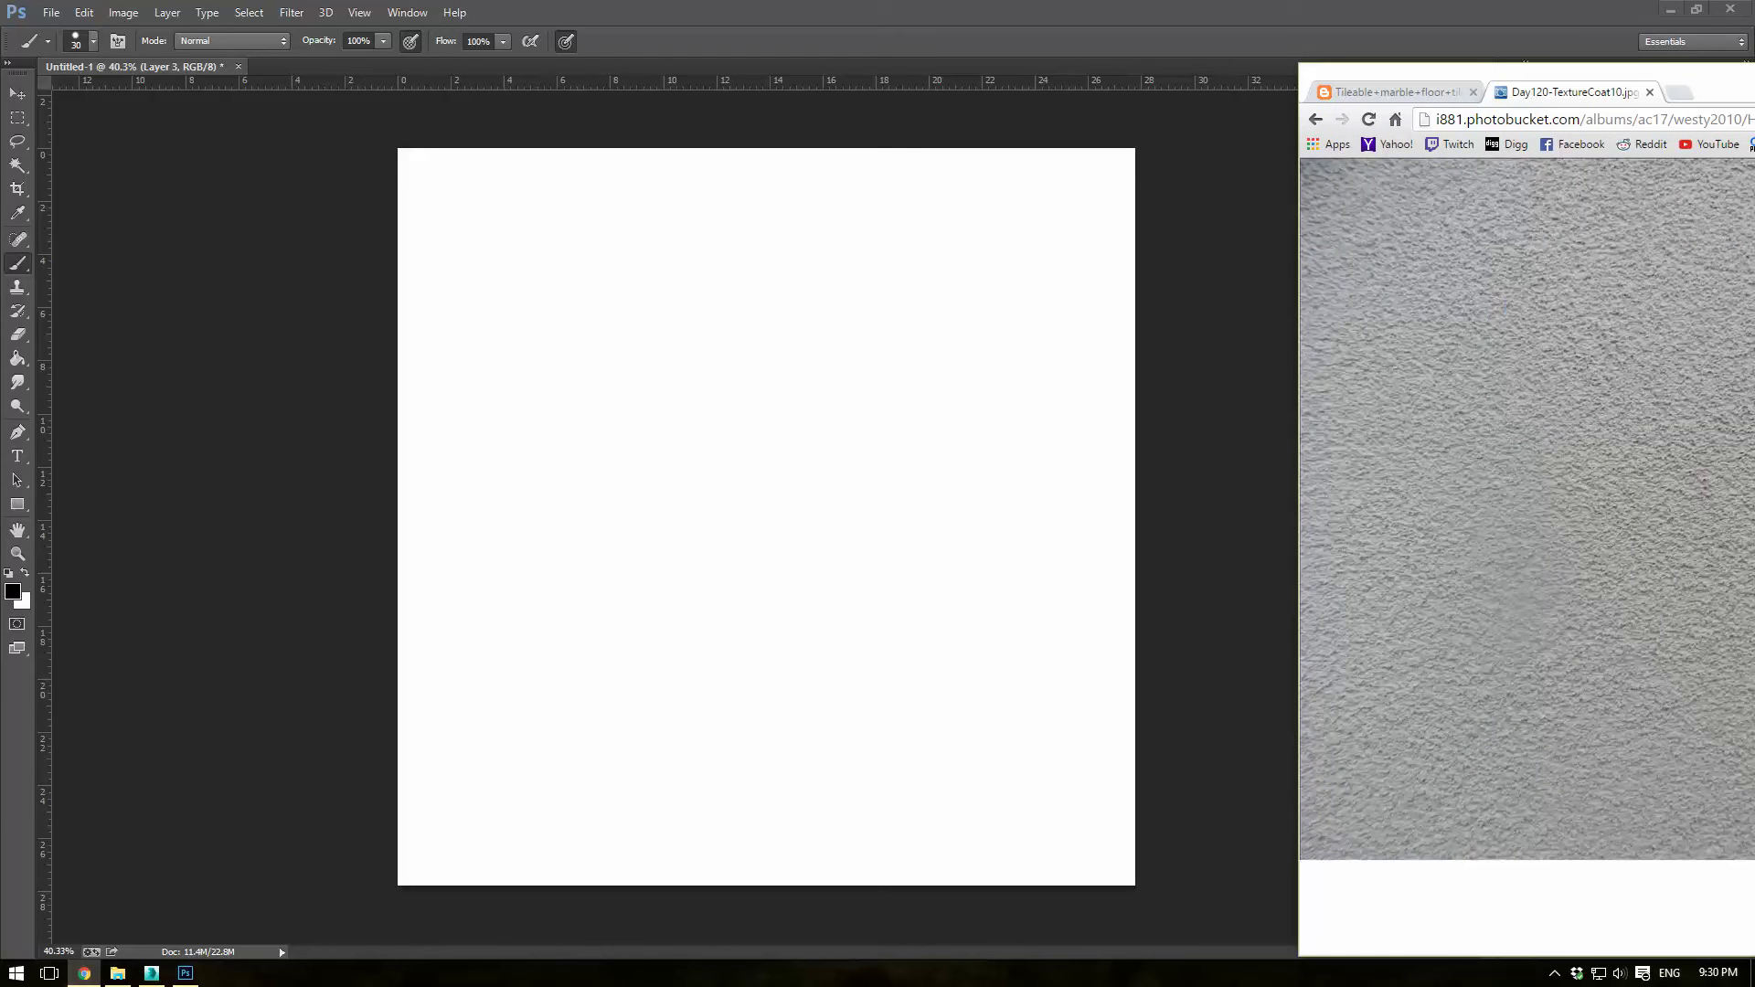
{"action": "key", "text": "alt+Tab"}
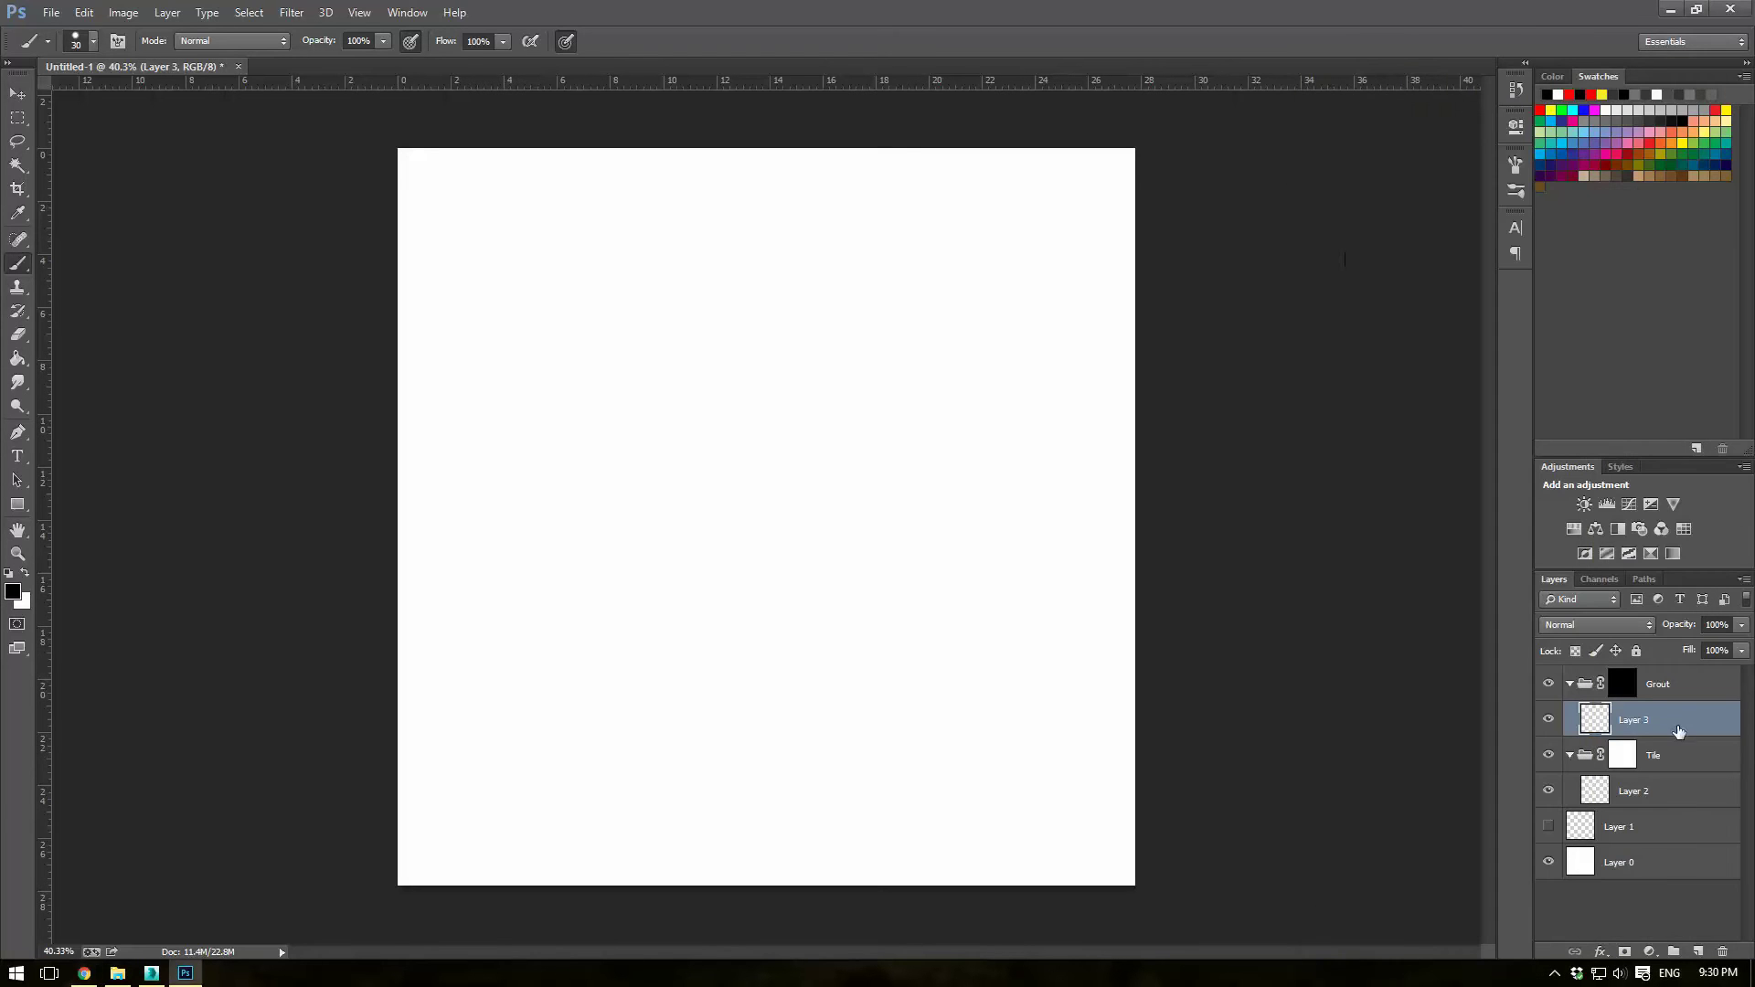
{"action": "left_click", "coordinate": [1646, 684]}
{"action": "left_click", "coordinate": [1636, 720]}
{"action": "key", "text": "ctrl+z"}
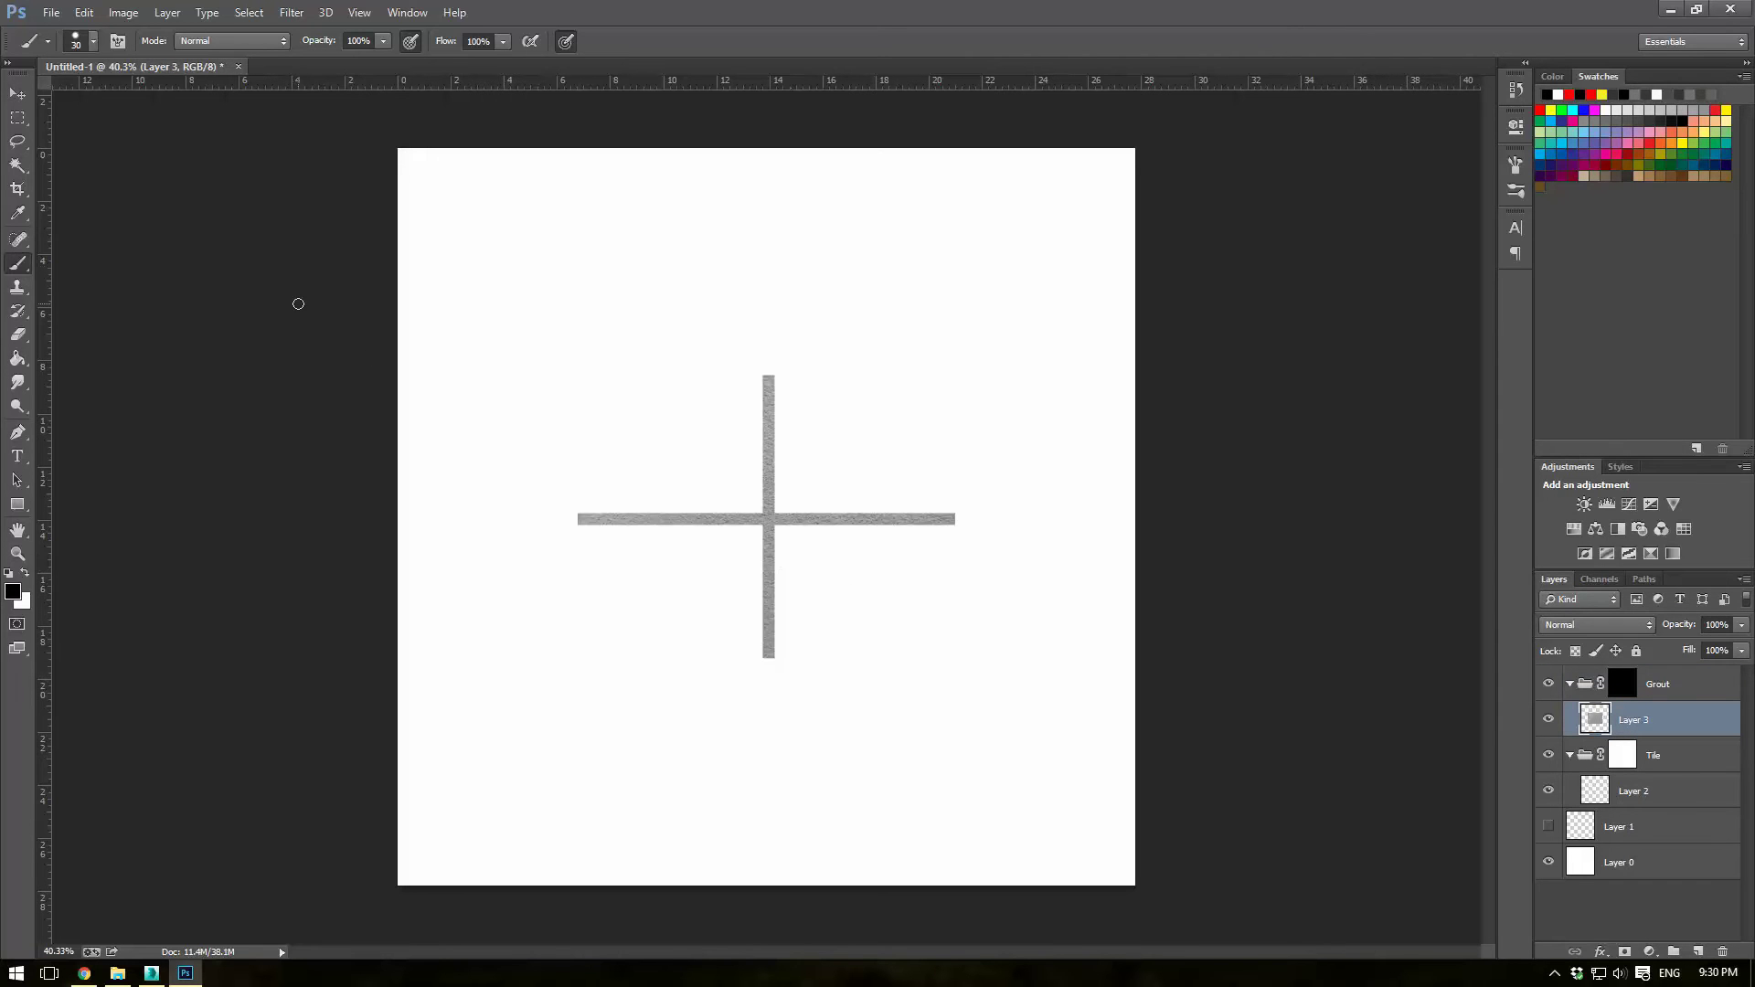
{"action": "left_click", "coordinate": [17, 94]}
{"action": "left_click_drag", "start_coordinate": [854, 596], "coordinate": [842, 864]}
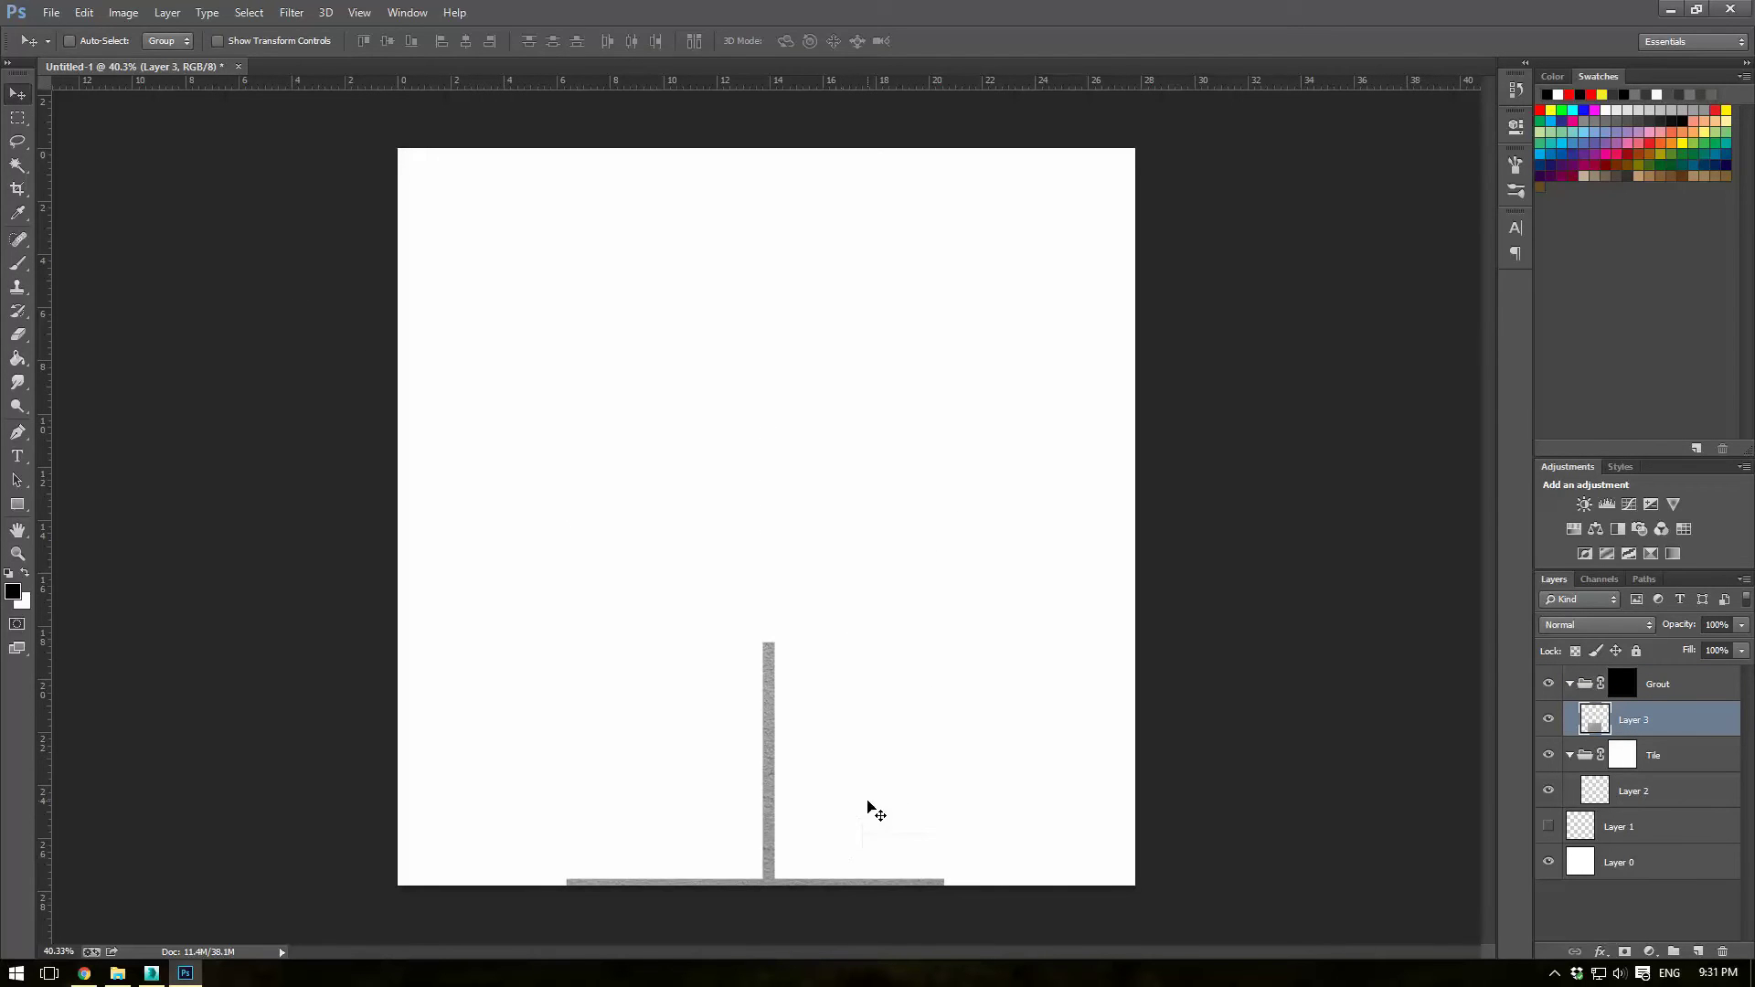
Step: Paste copies of the grout strip along the top edge, right edge, and bottom-right
{"action": "key", "text": "ctrl+v"}
{"action": "key", "text": "ctrl+v"}
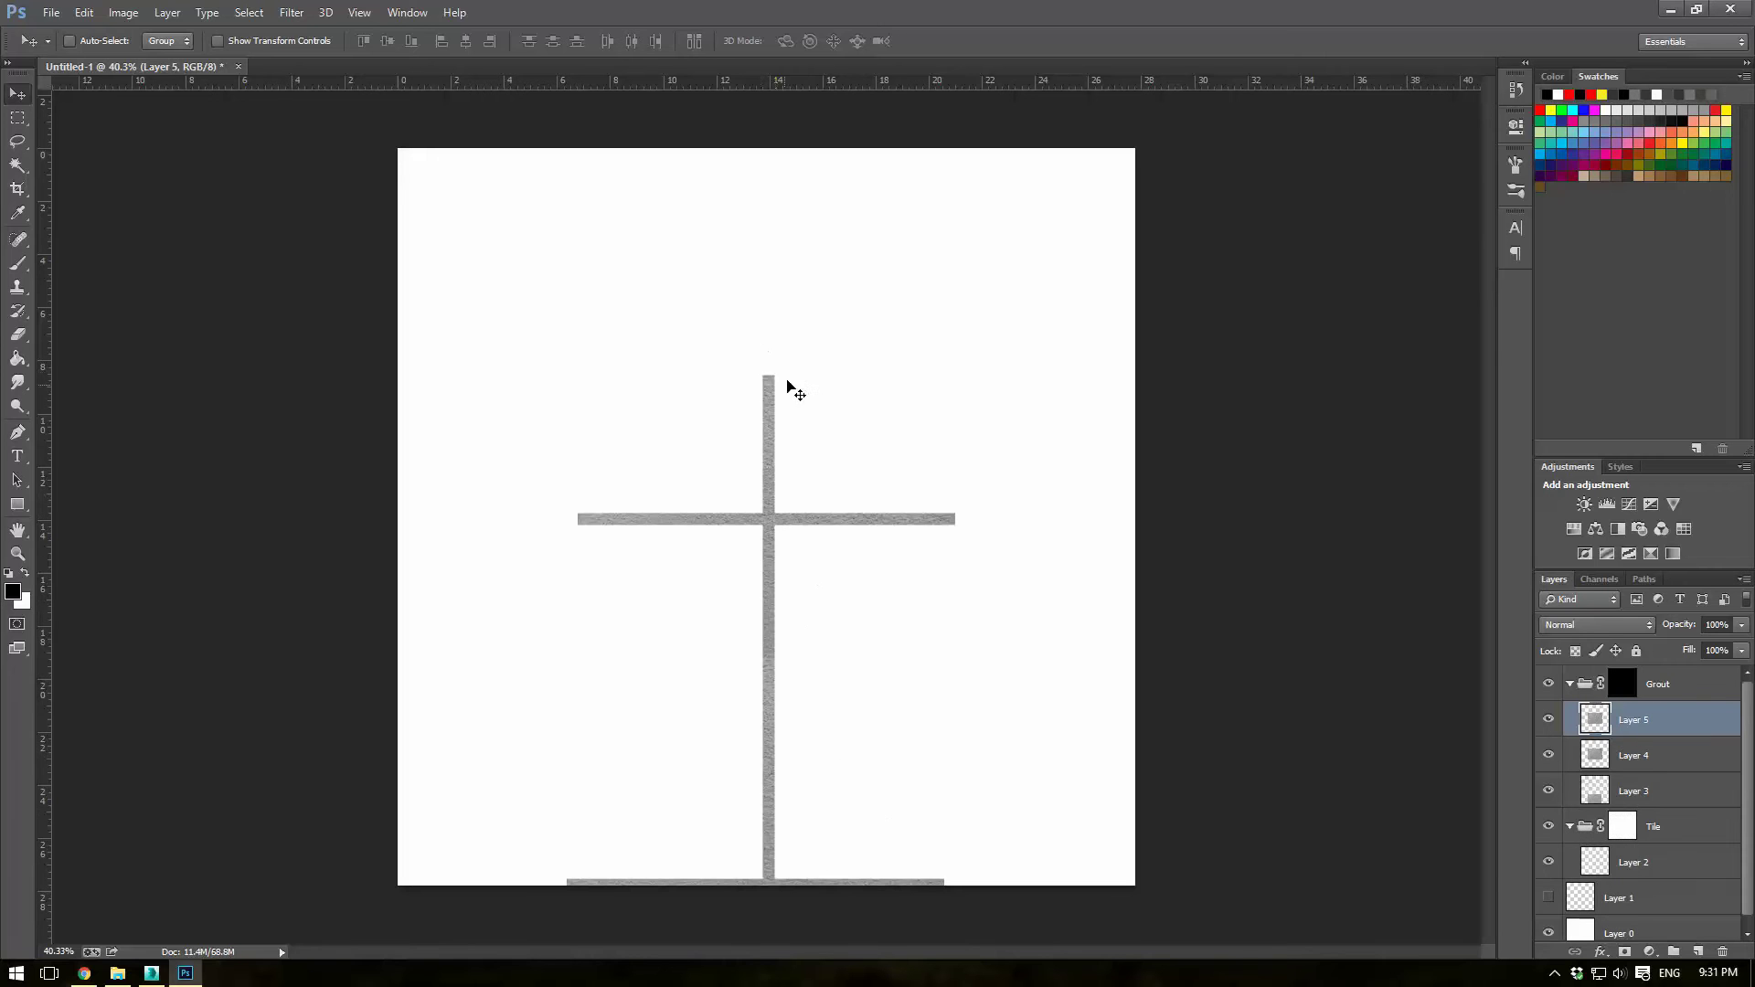
{"action": "left_click_drag", "start_coordinate": [779, 366], "coordinate": [788, 137]}
{"action": "key", "text": "ctrl+v"}
{"action": "left_click_drag", "start_coordinate": [850, 266], "coordinate": [1042, 109]}
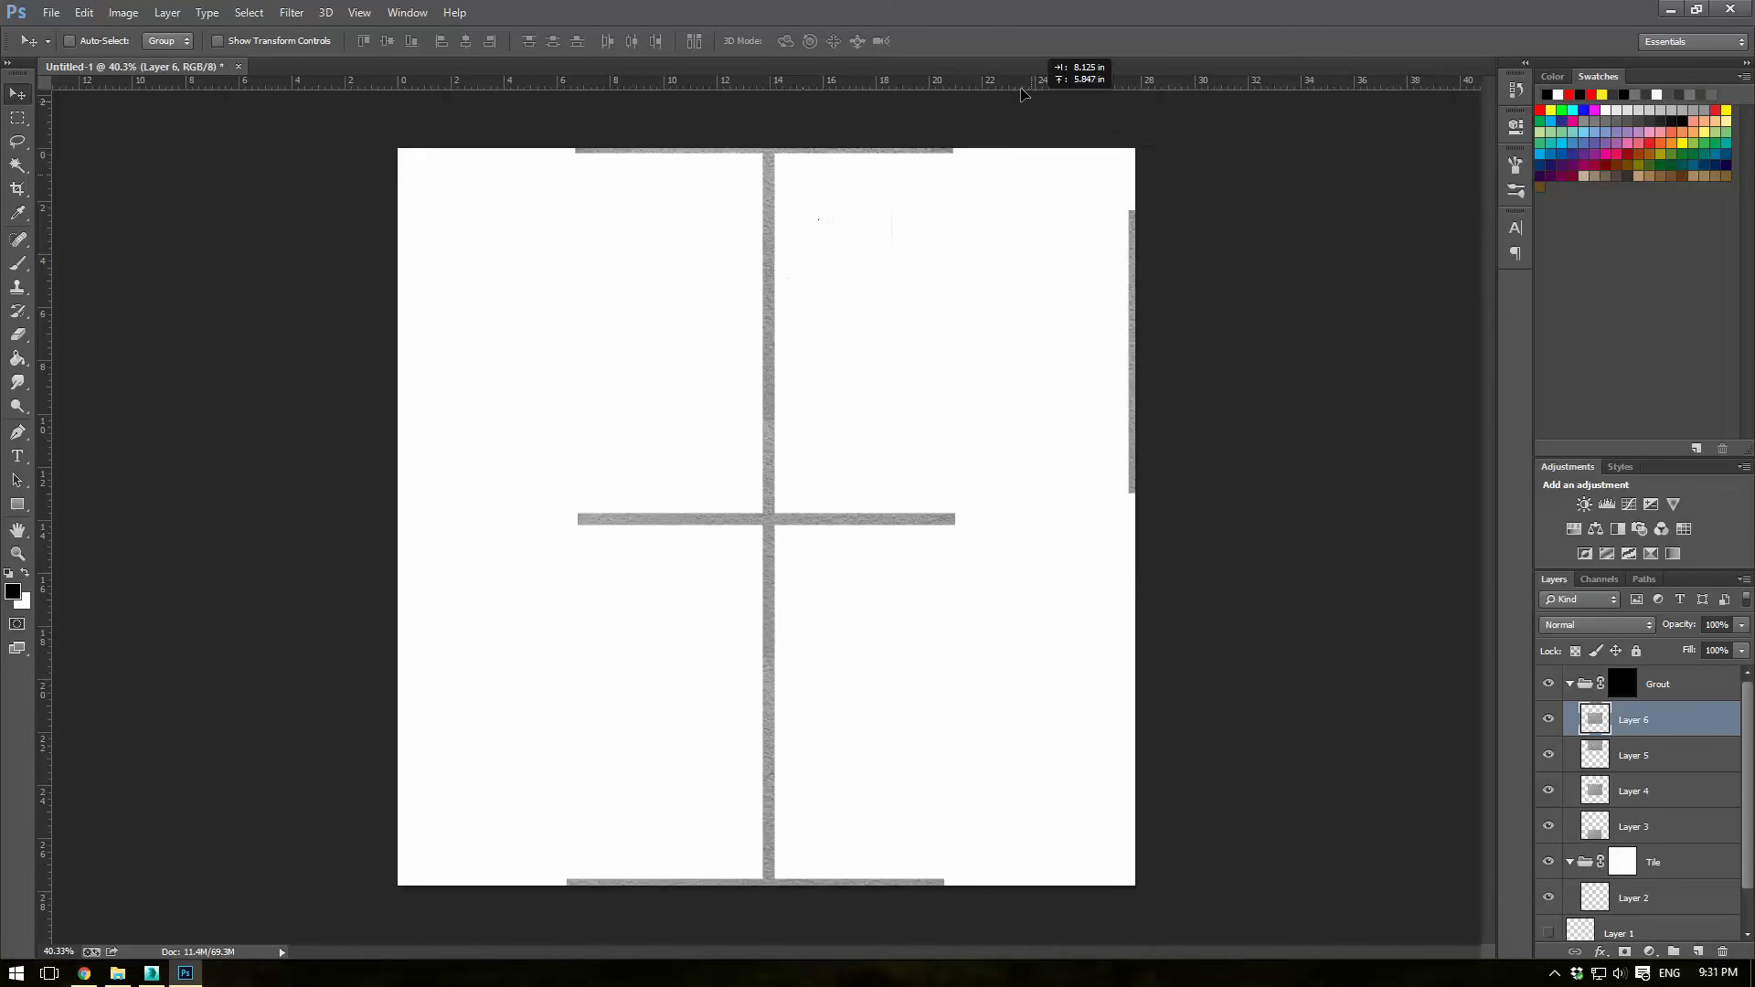
{"action": "left_click_drag", "start_coordinate": [1024, 326], "coordinate": [1005, 218]}
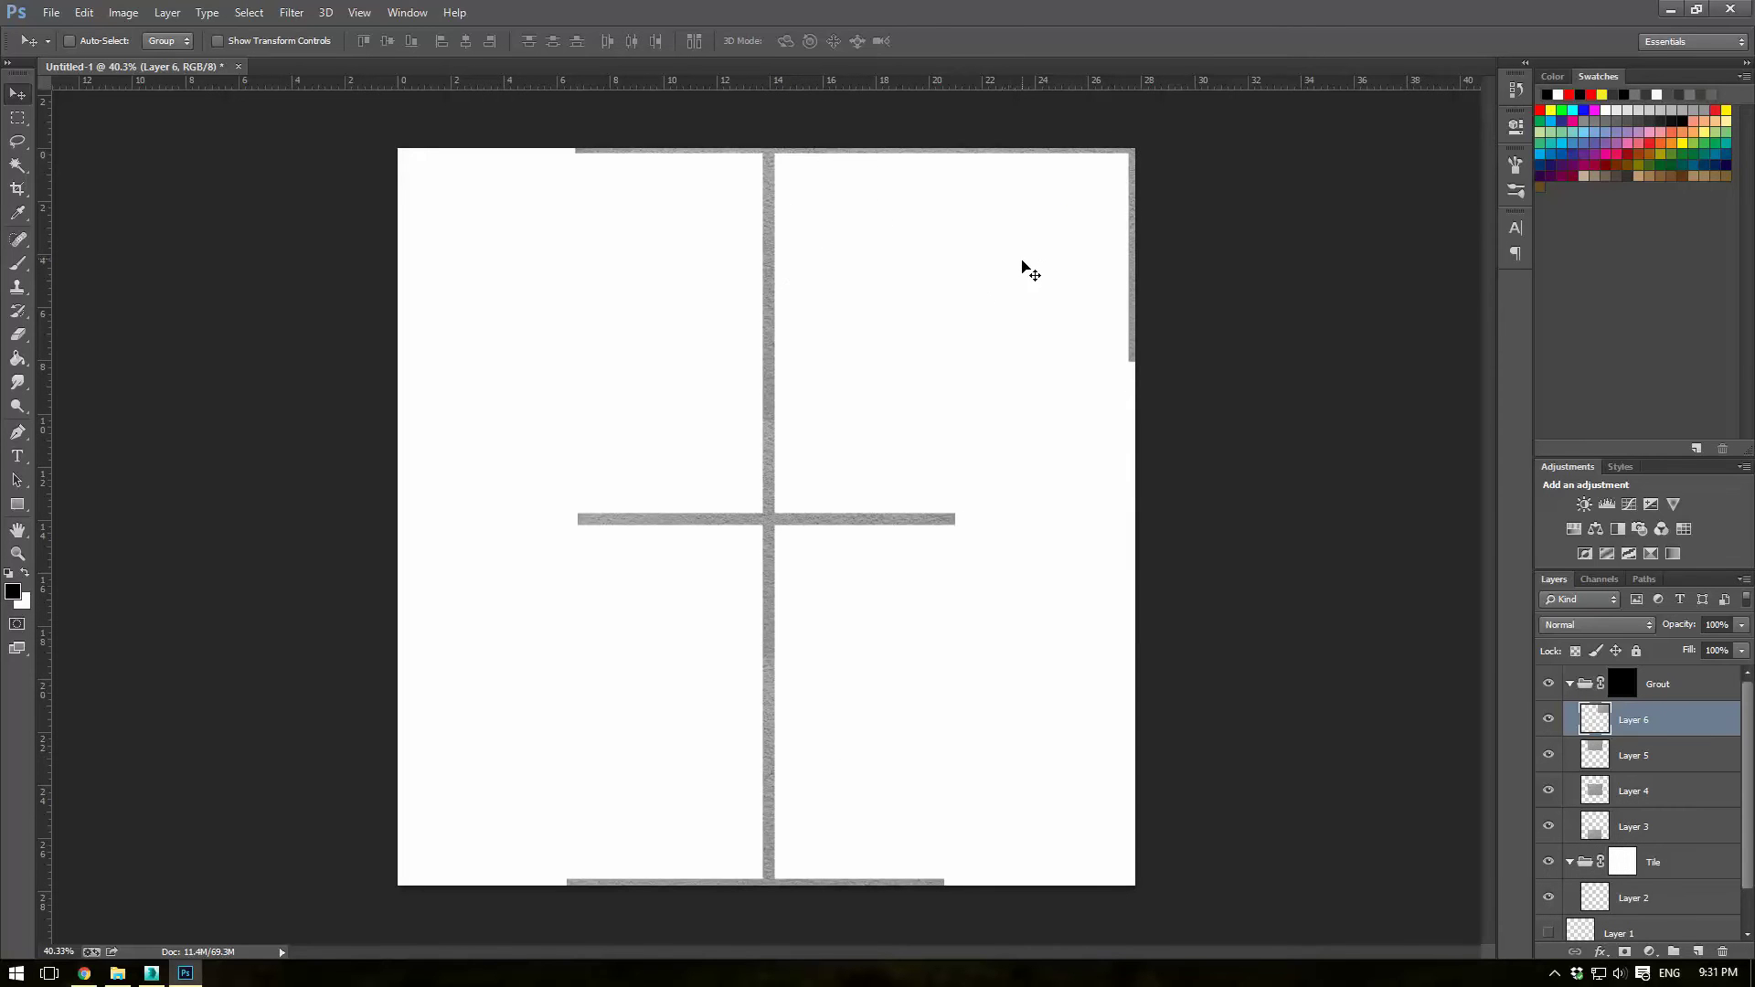
{"action": "key", "text": "ctrl+v"}
{"action": "left_click_drag", "start_coordinate": [971, 307], "coordinate": [1193, 228]}
{"action": "key", "text": "ctrl+v"}
{"action": "left_click_drag", "start_coordinate": [913, 448], "coordinate": [1156, 685]}
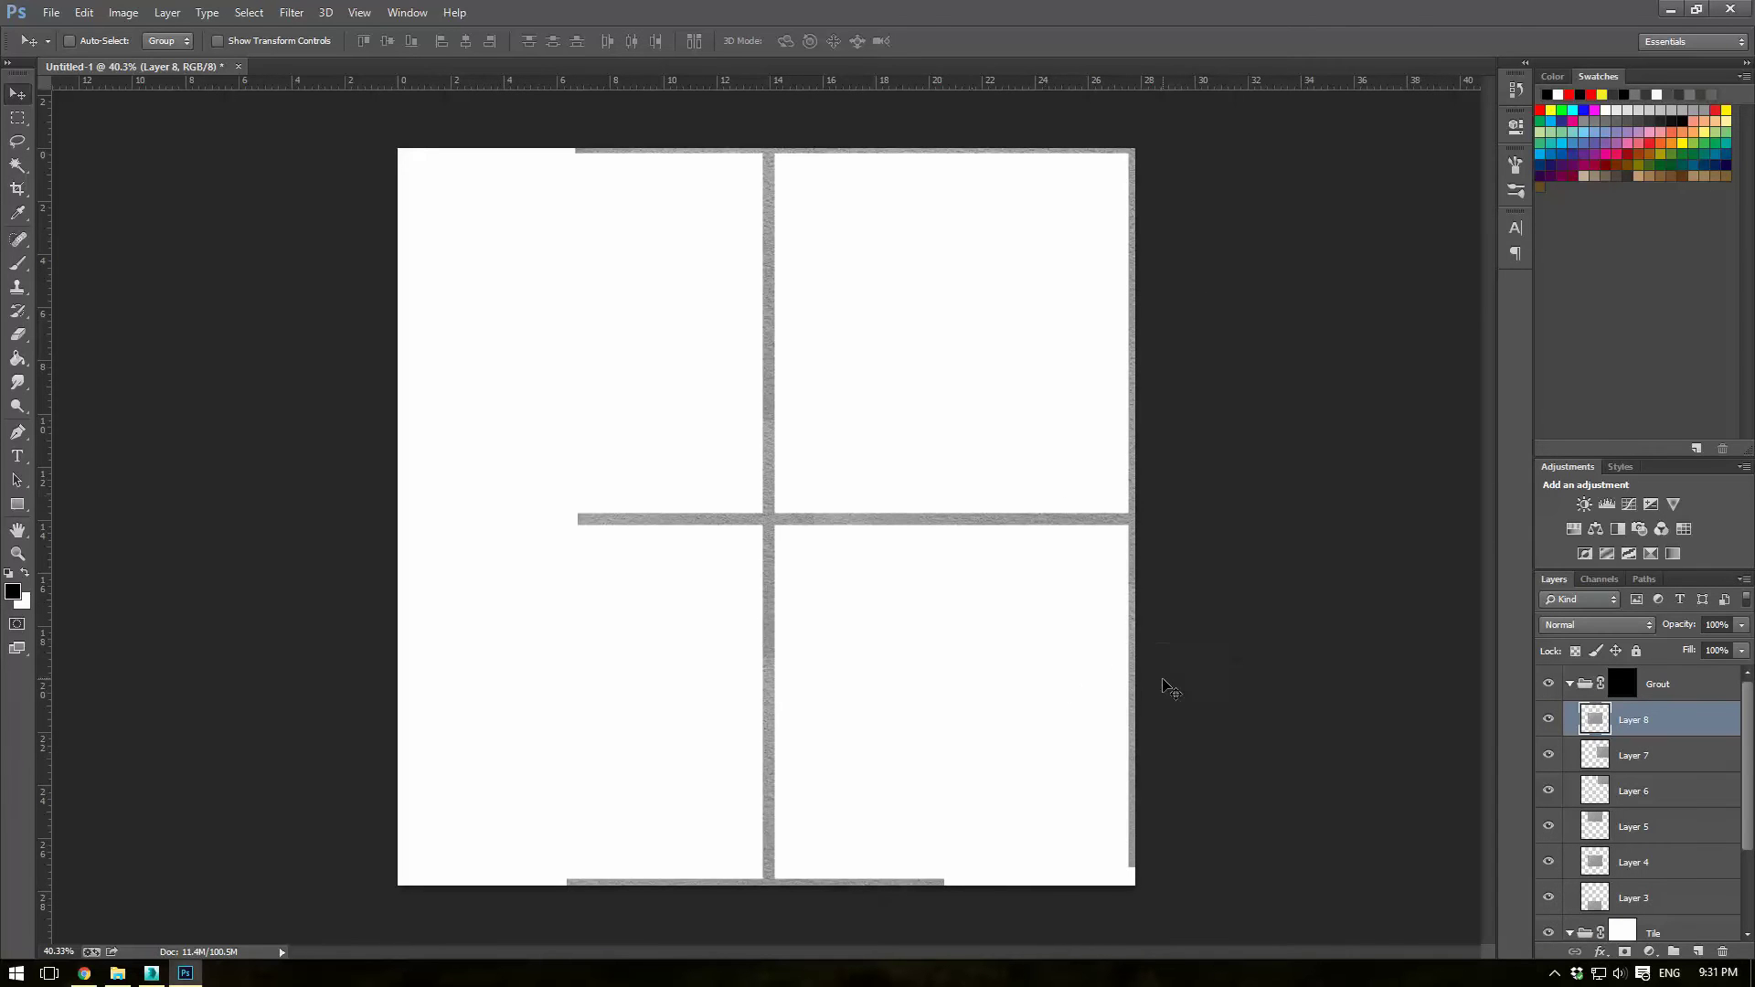
{"action": "key", "text": "ctrl+v"}
{"action": "left_click_drag", "start_coordinate": [1106, 749], "coordinate": [1198, 919]}
Step: Paste further grout strips along the bottom-left, left edge, and top-left corner
{"action": "key", "text": "ctrl+v"}
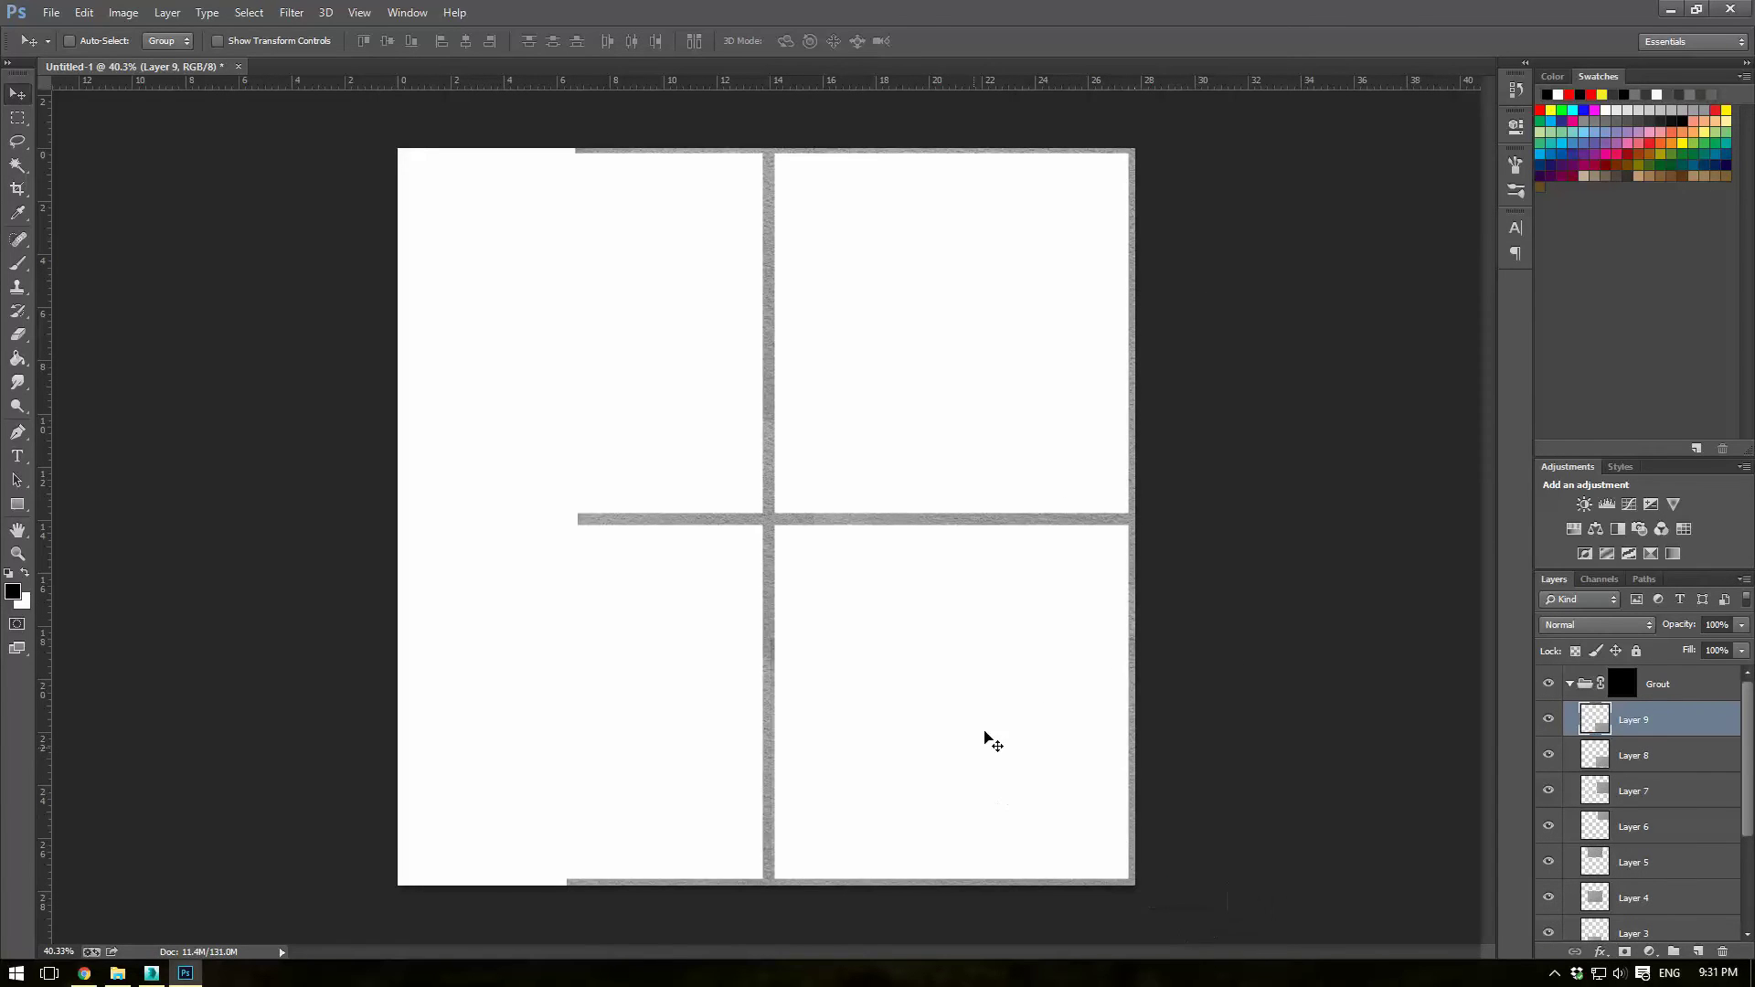
{"action": "left_click_drag", "start_coordinate": [987, 737], "coordinate": [647, 942]}
{"action": "key", "text": "ctrl+v"}
{"action": "left_click_drag", "start_coordinate": [795, 677], "coordinate": [818, 859]}
{"action": "key", "text": "ctrl+v"}
{"action": "left_click_drag", "start_coordinate": [831, 732], "coordinate": [500, 596]}
{"action": "key", "text": "ctrl+v"}
{"action": "left_click_drag", "start_coordinate": [627, 627], "coordinate": [430, 291]}
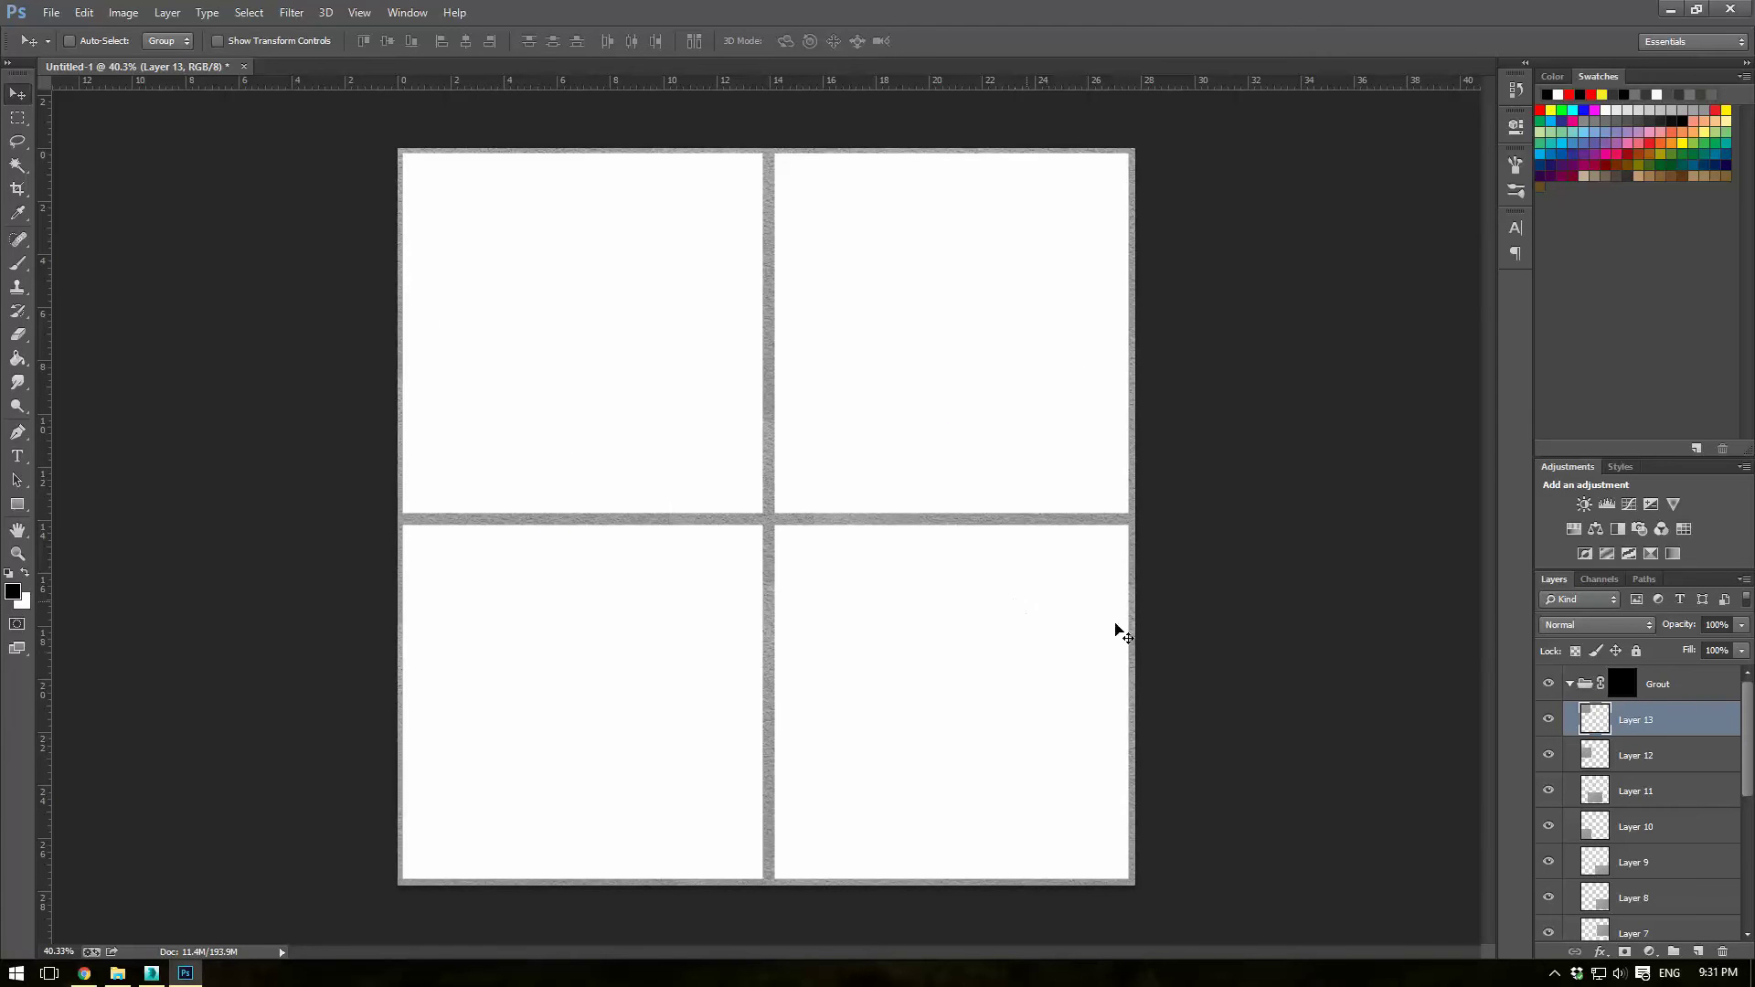
Step: Merge the selected grout strip layers into a single layer
{"action": "scroll", "coordinate": [1657, 722], "scroll_direction": "down", "scroll_amount": 5}
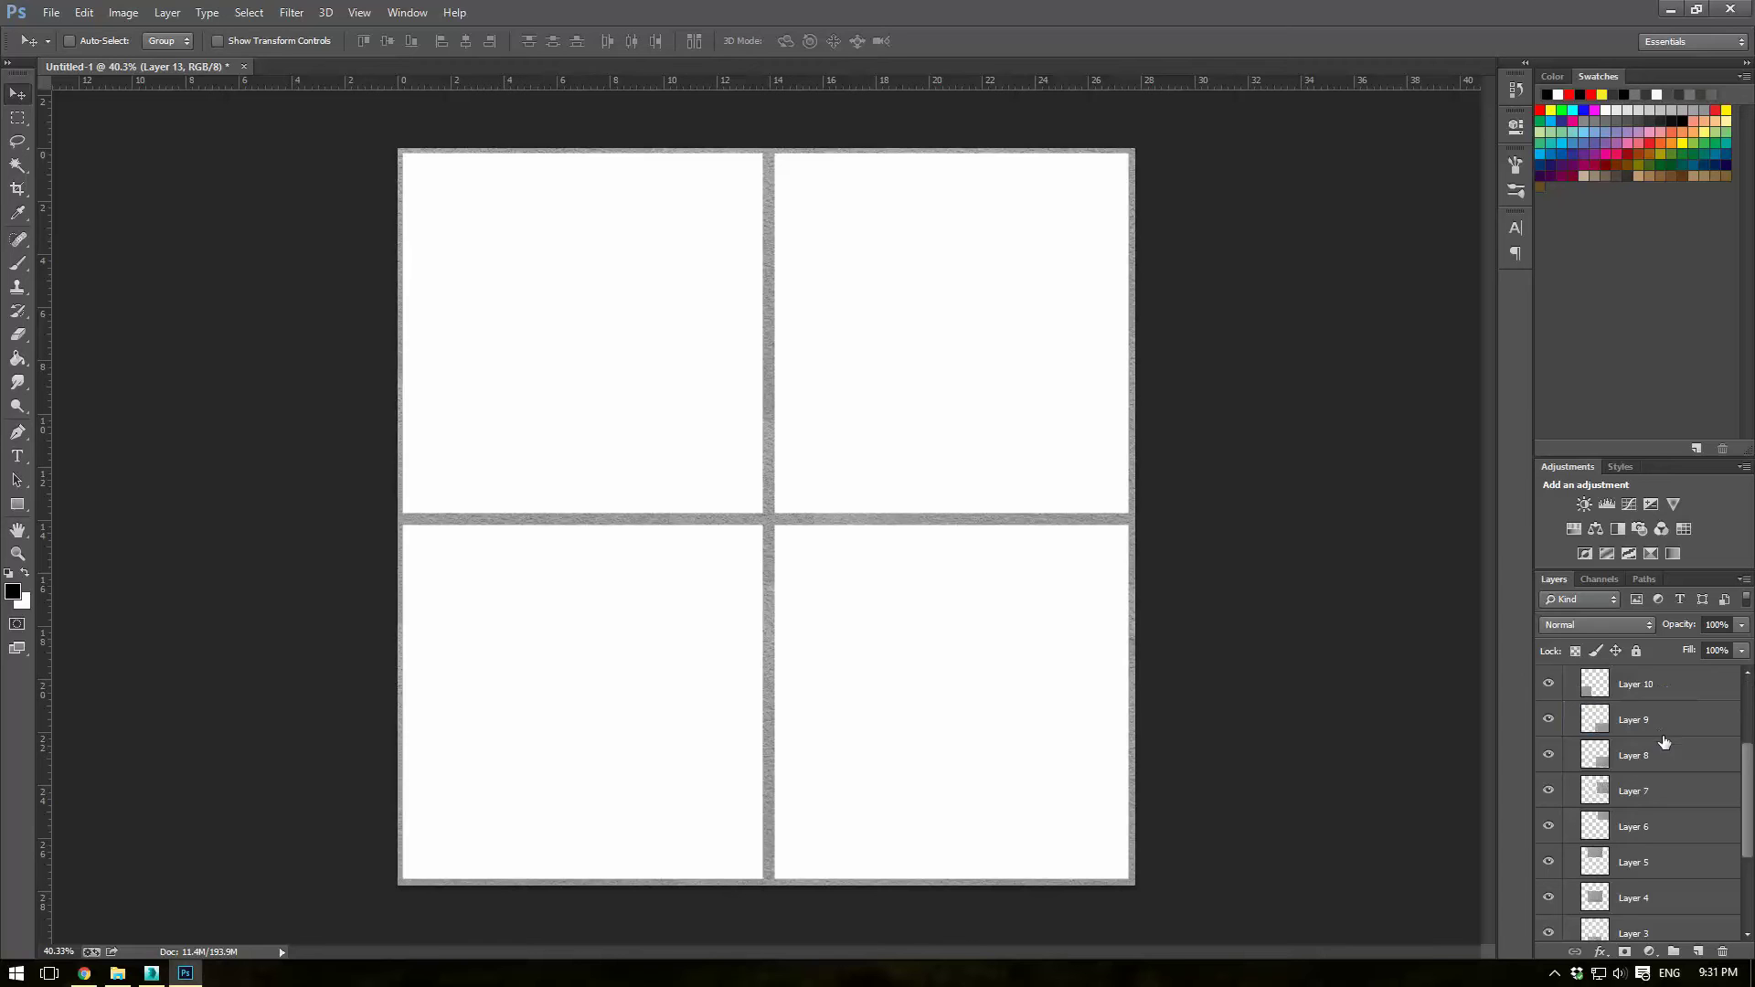
{"action": "left_click", "coordinate": [1638, 836], "text": "shift"}
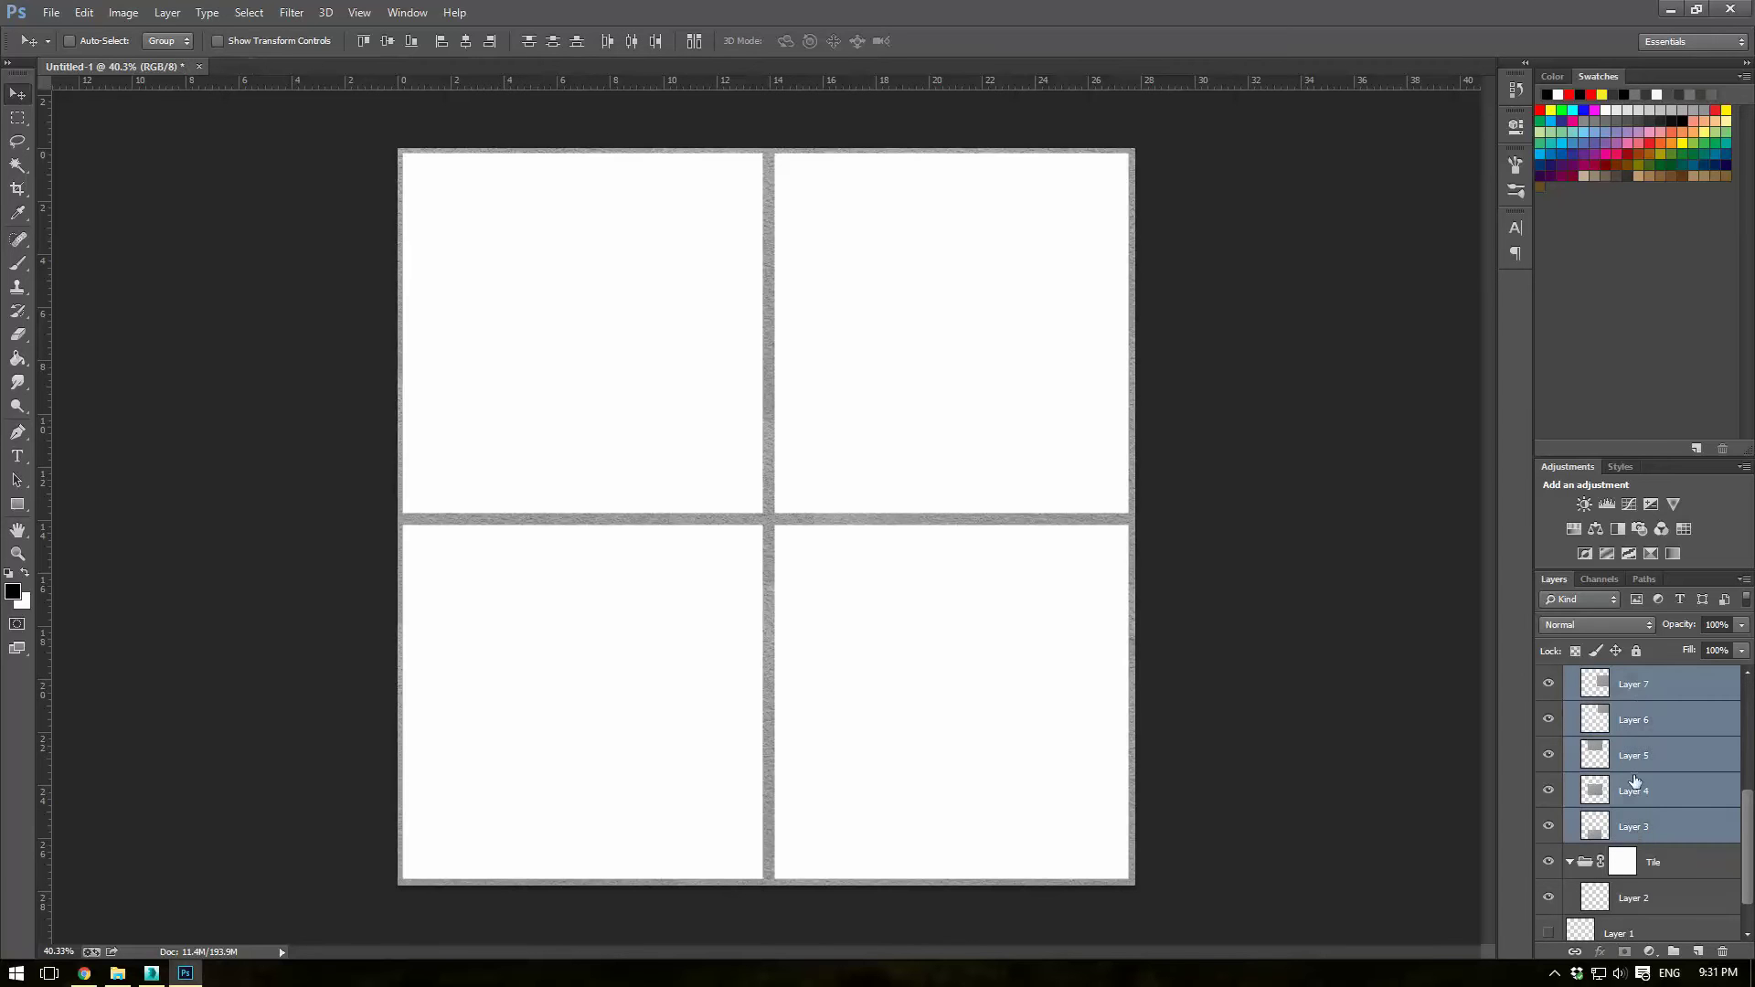
{"action": "right_click", "coordinate": [1641, 701]}
{"action": "left_click", "coordinate": [1534, 672]}
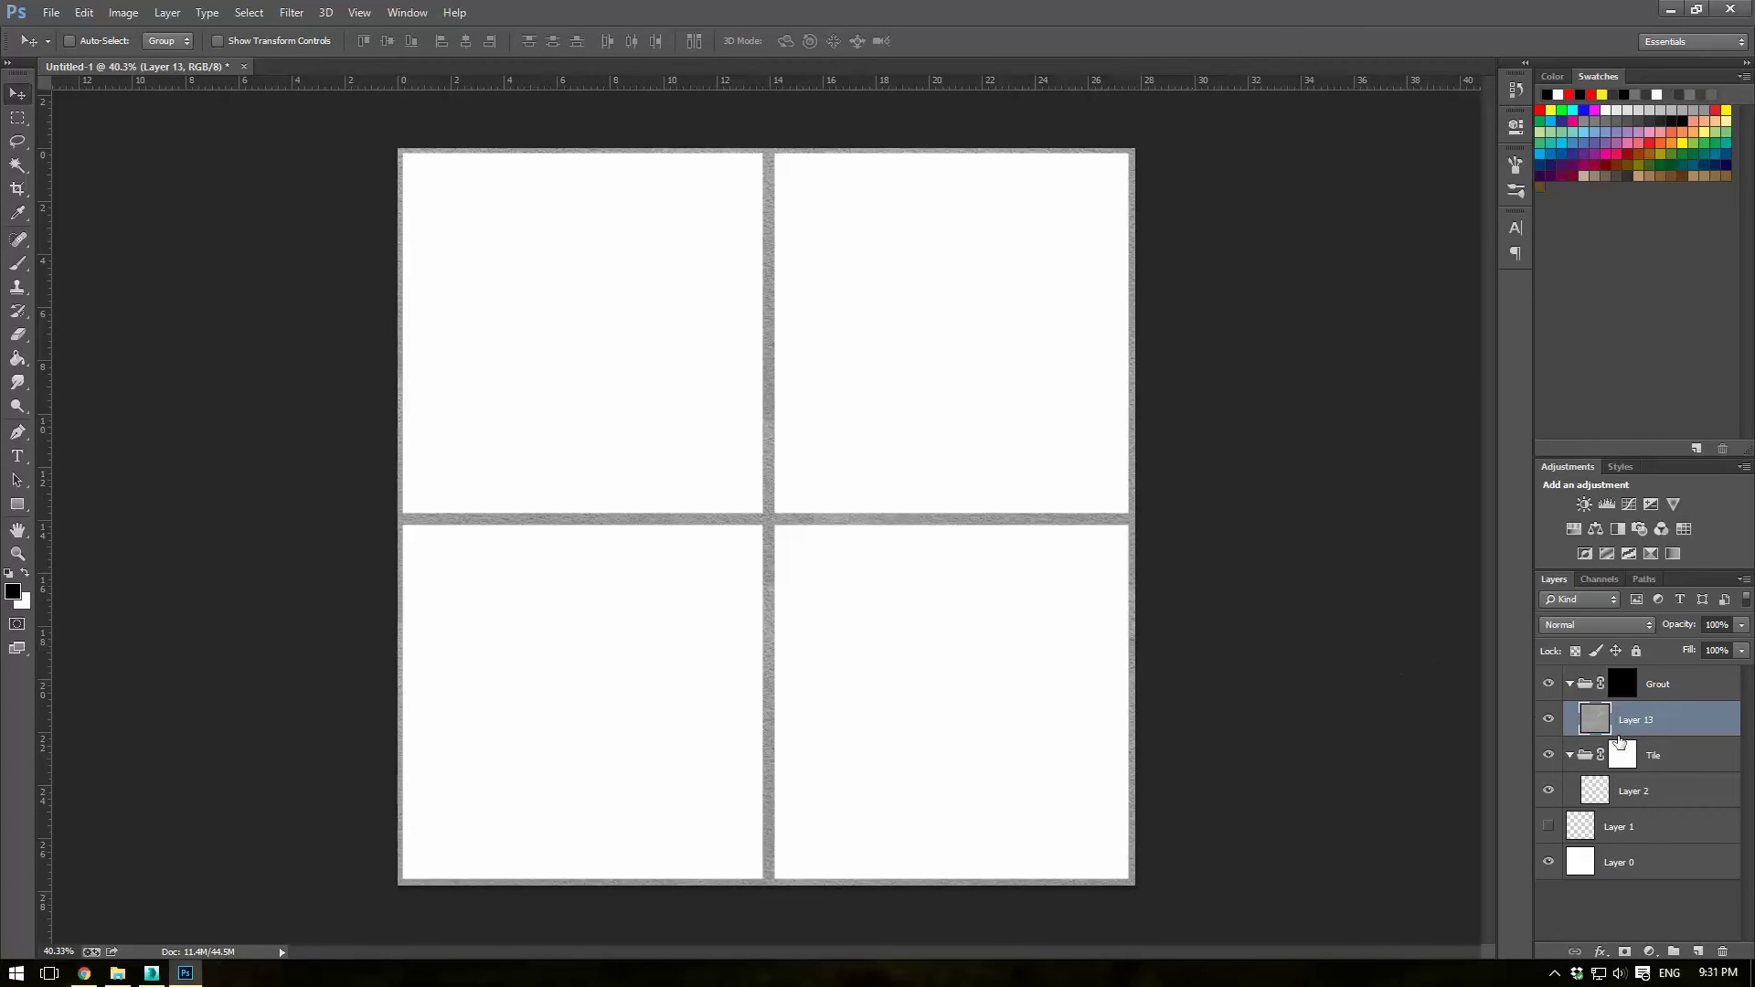
Step: Target Layer 2 in the Tile group and copy the tileable marble image from the browser
{"action": "left_click", "coordinate": [1656, 777]}
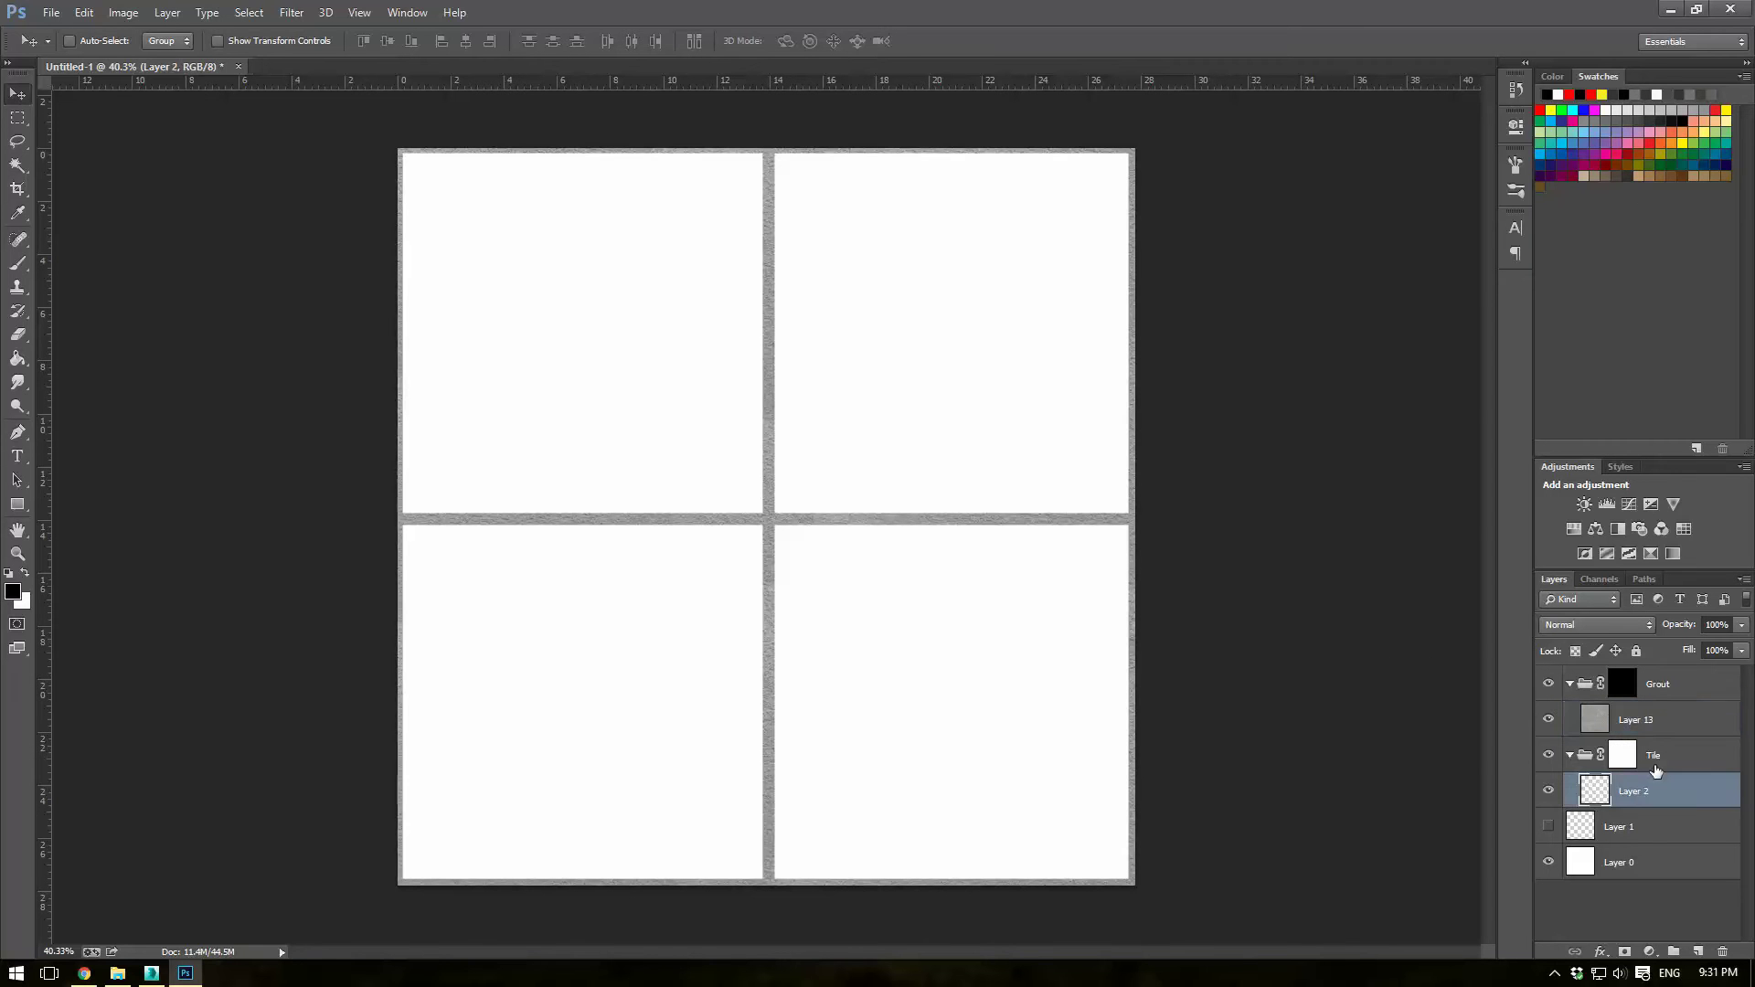
{"action": "key", "text": "alt+Tab"}
{"action": "left_click", "coordinate": [1488, 100]}
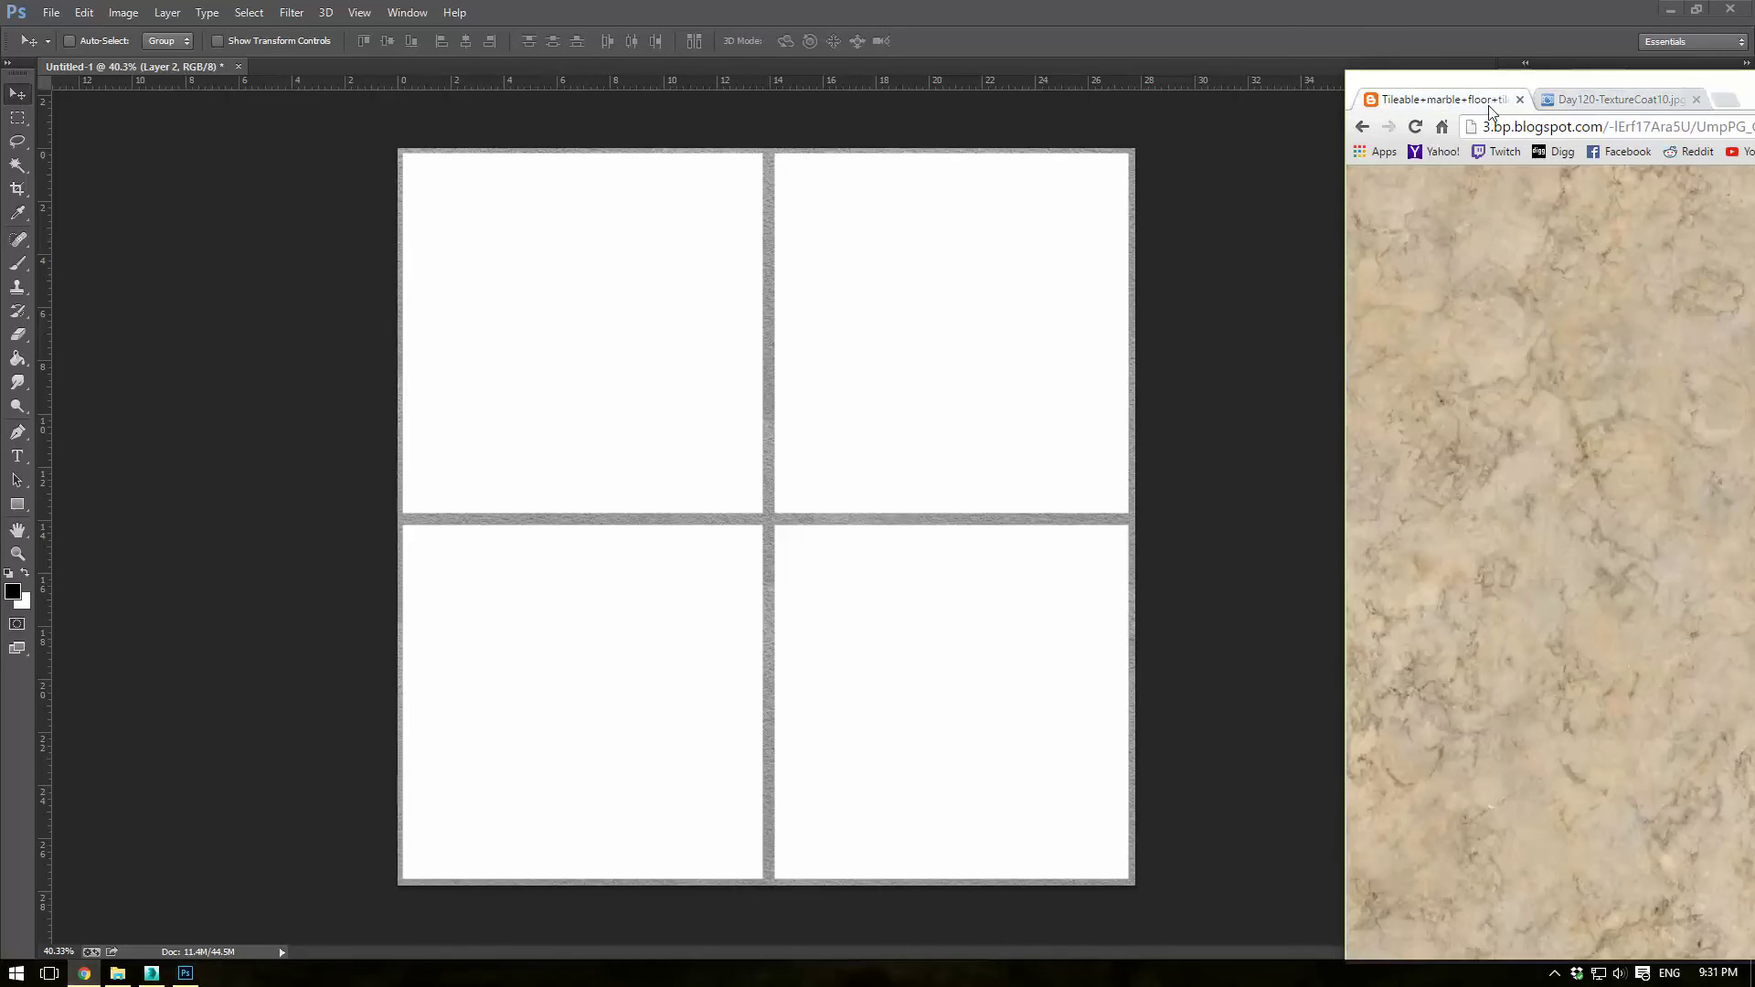
{"action": "right_click", "coordinate": [1486, 239]}
{"action": "left_click", "coordinate": [1521, 291]}
{"action": "key", "text": "alt+Tab"}
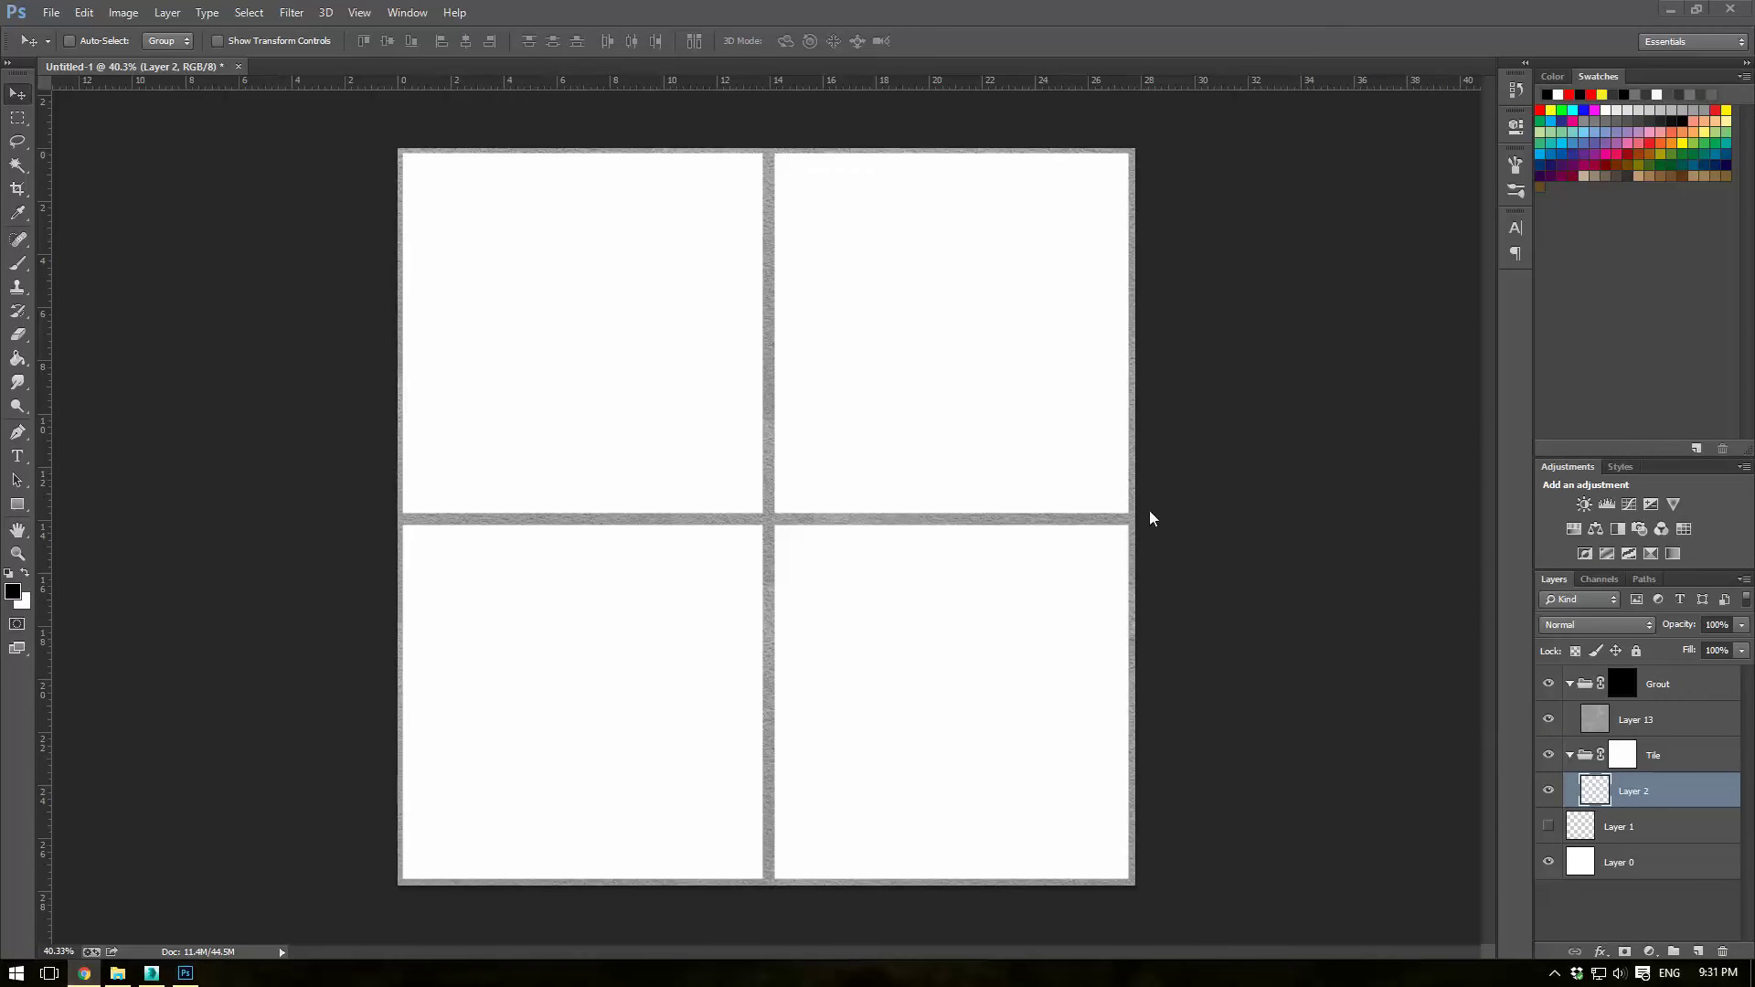
Step: Paste the marble into Layer 2 and scale it up to cover all four tiles
{"action": "key", "text": "ctrl+v"}
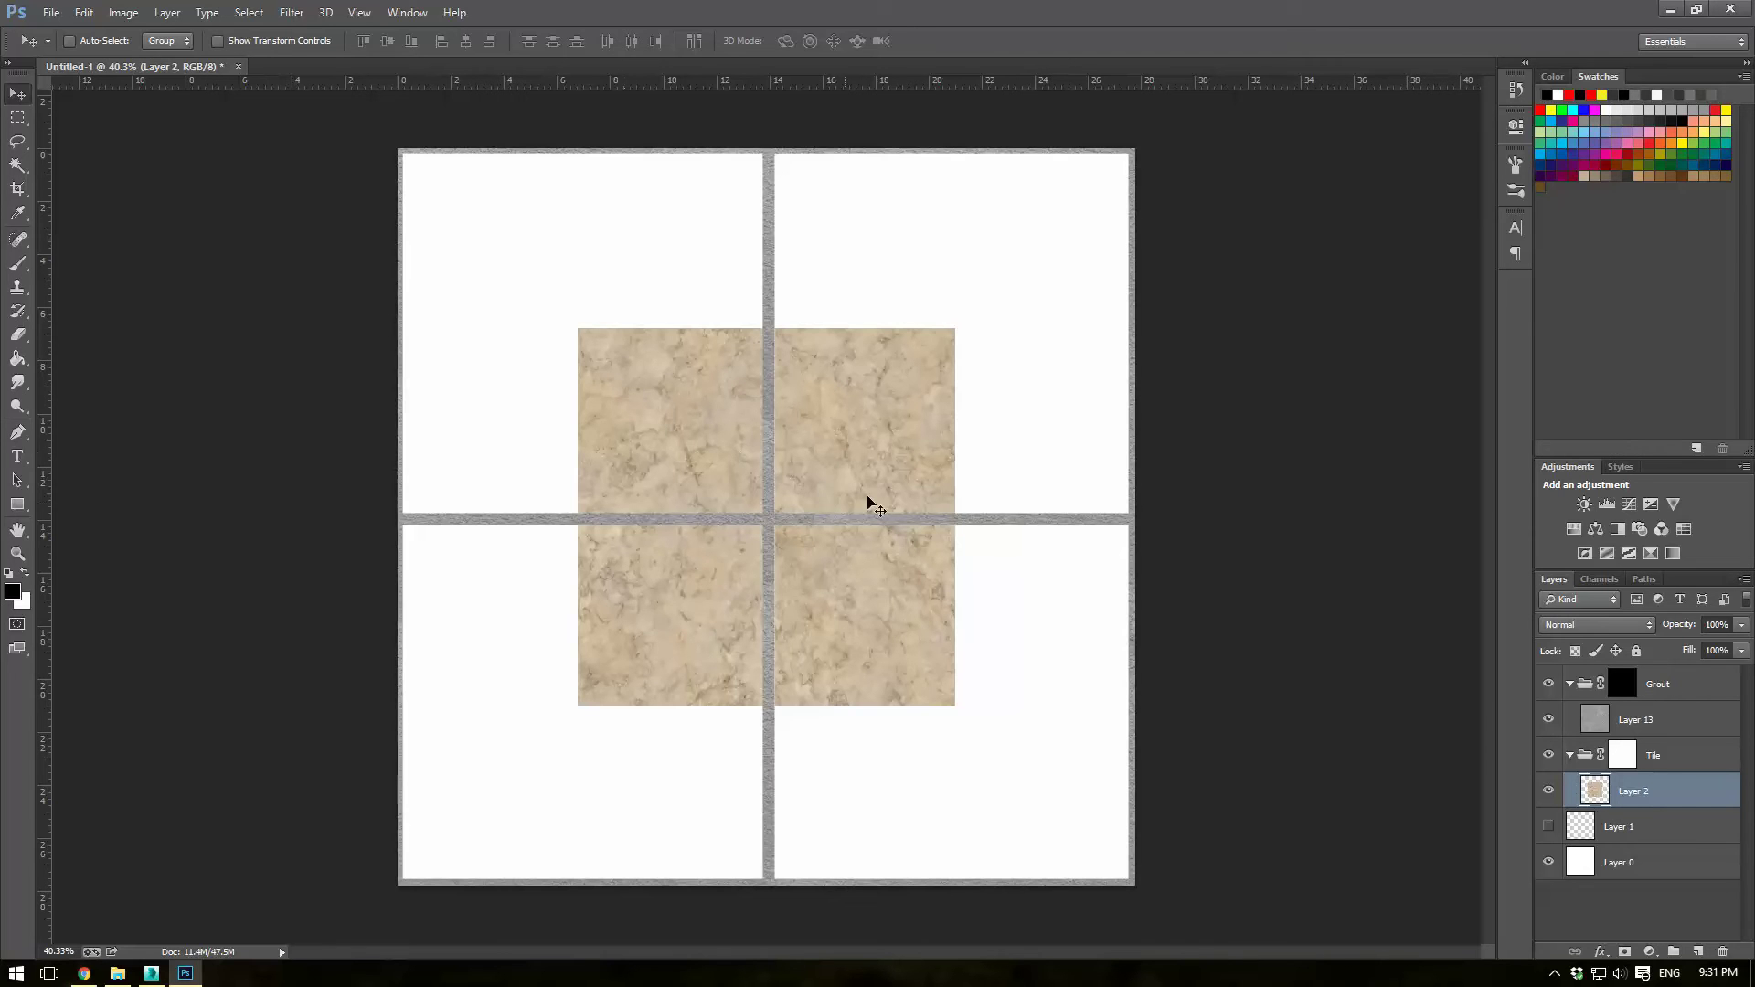
{"action": "key", "text": "ctrl+t"}
{"action": "left_click_drag", "start_coordinate": [953, 329], "coordinate": [760, 522], "text": "shift"}
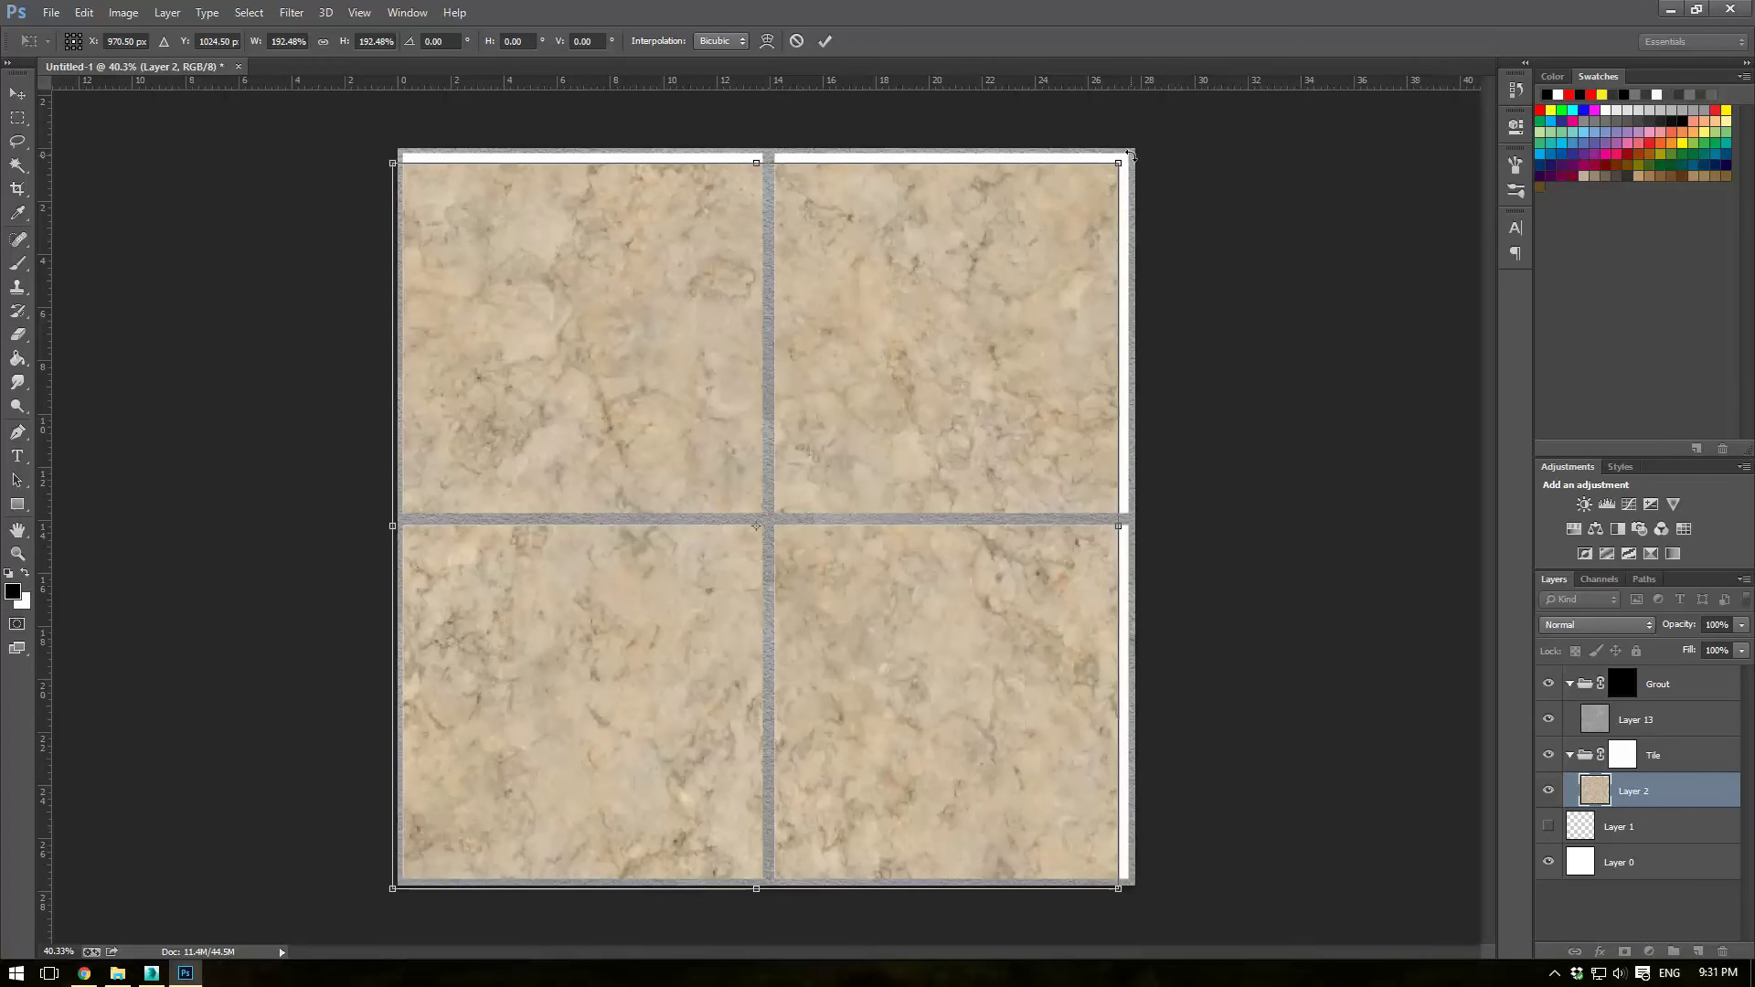
{"action": "left_click_drag", "start_coordinate": [1117, 165], "coordinate": [1140, 152], "text": "shift"}
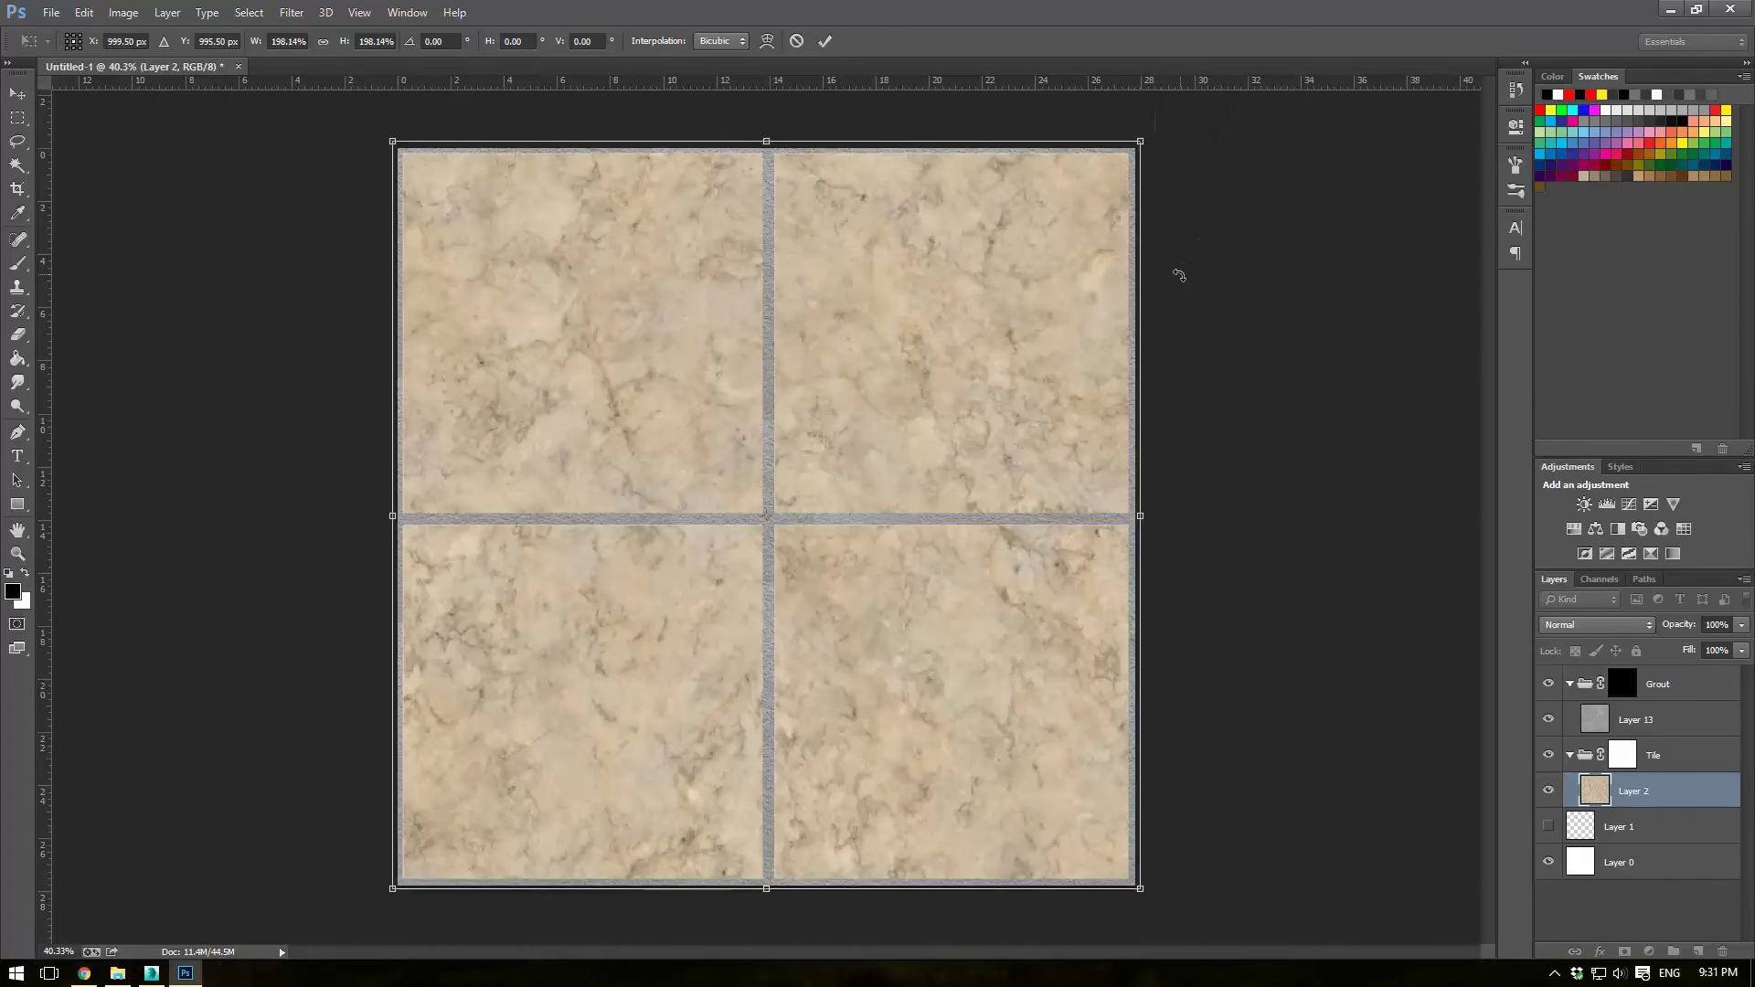
{"action": "key", "text": "Return"}
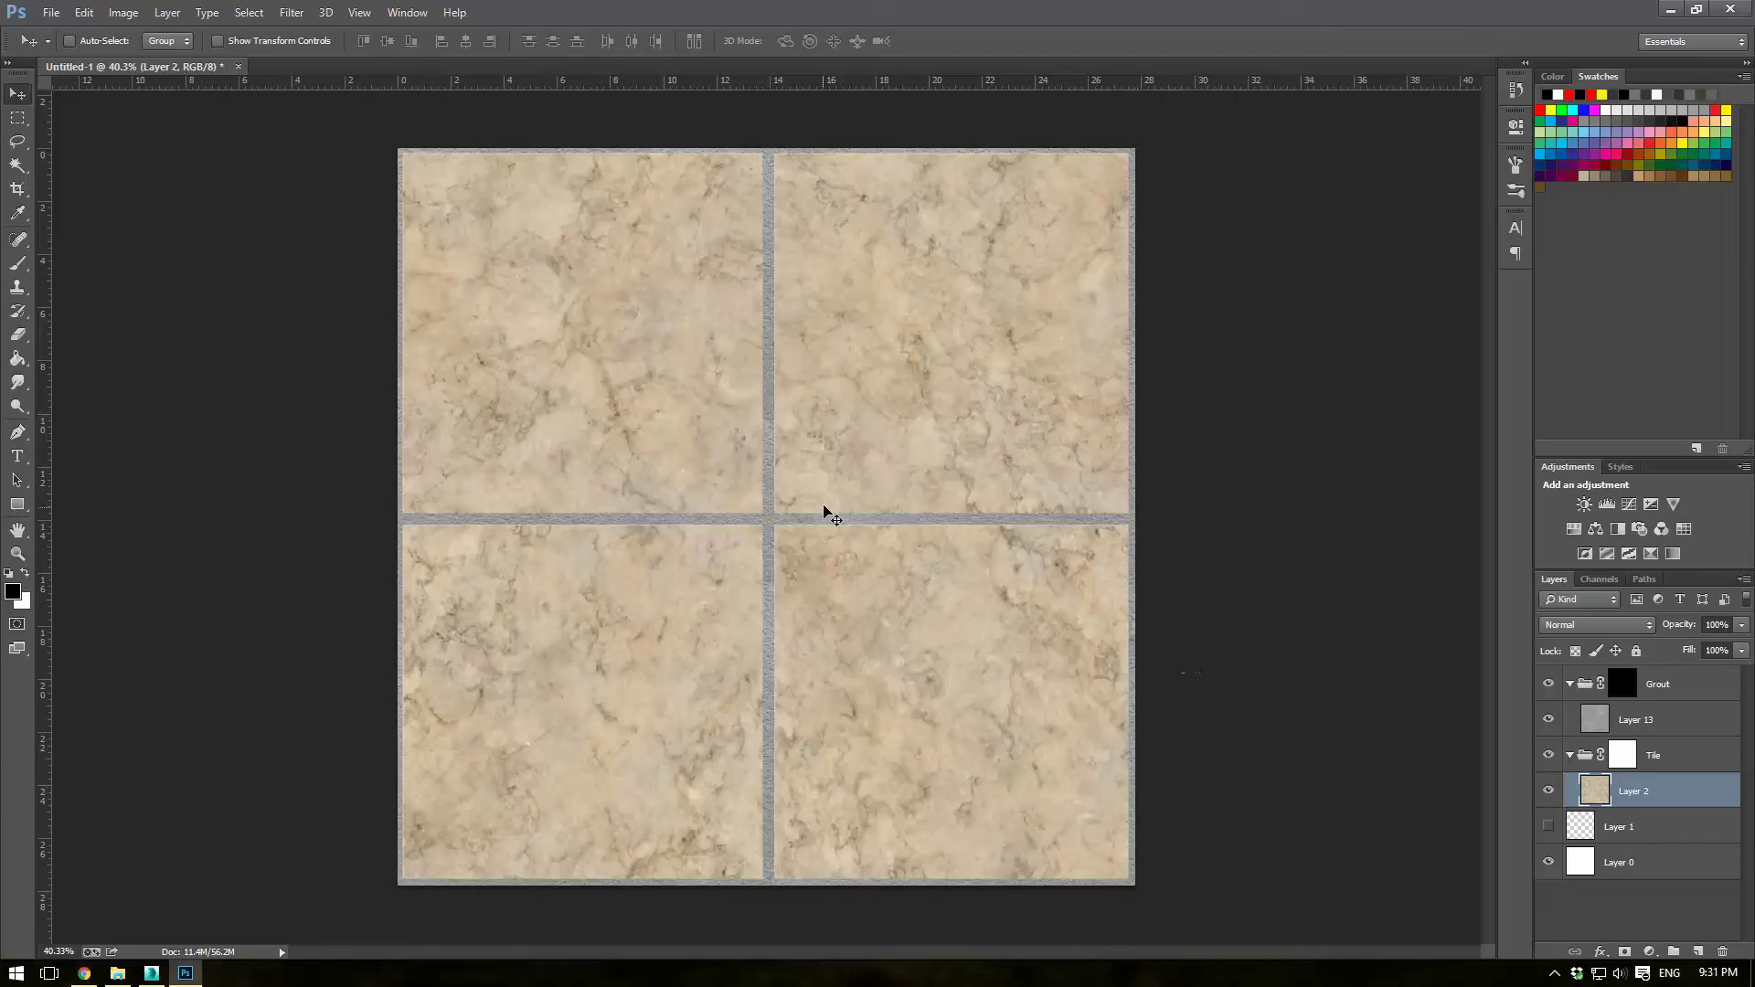
Step: From Save As, create a new Tile 01 folder inside the Tile Texture folder
{"action": "left_click", "coordinate": [51, 13]}
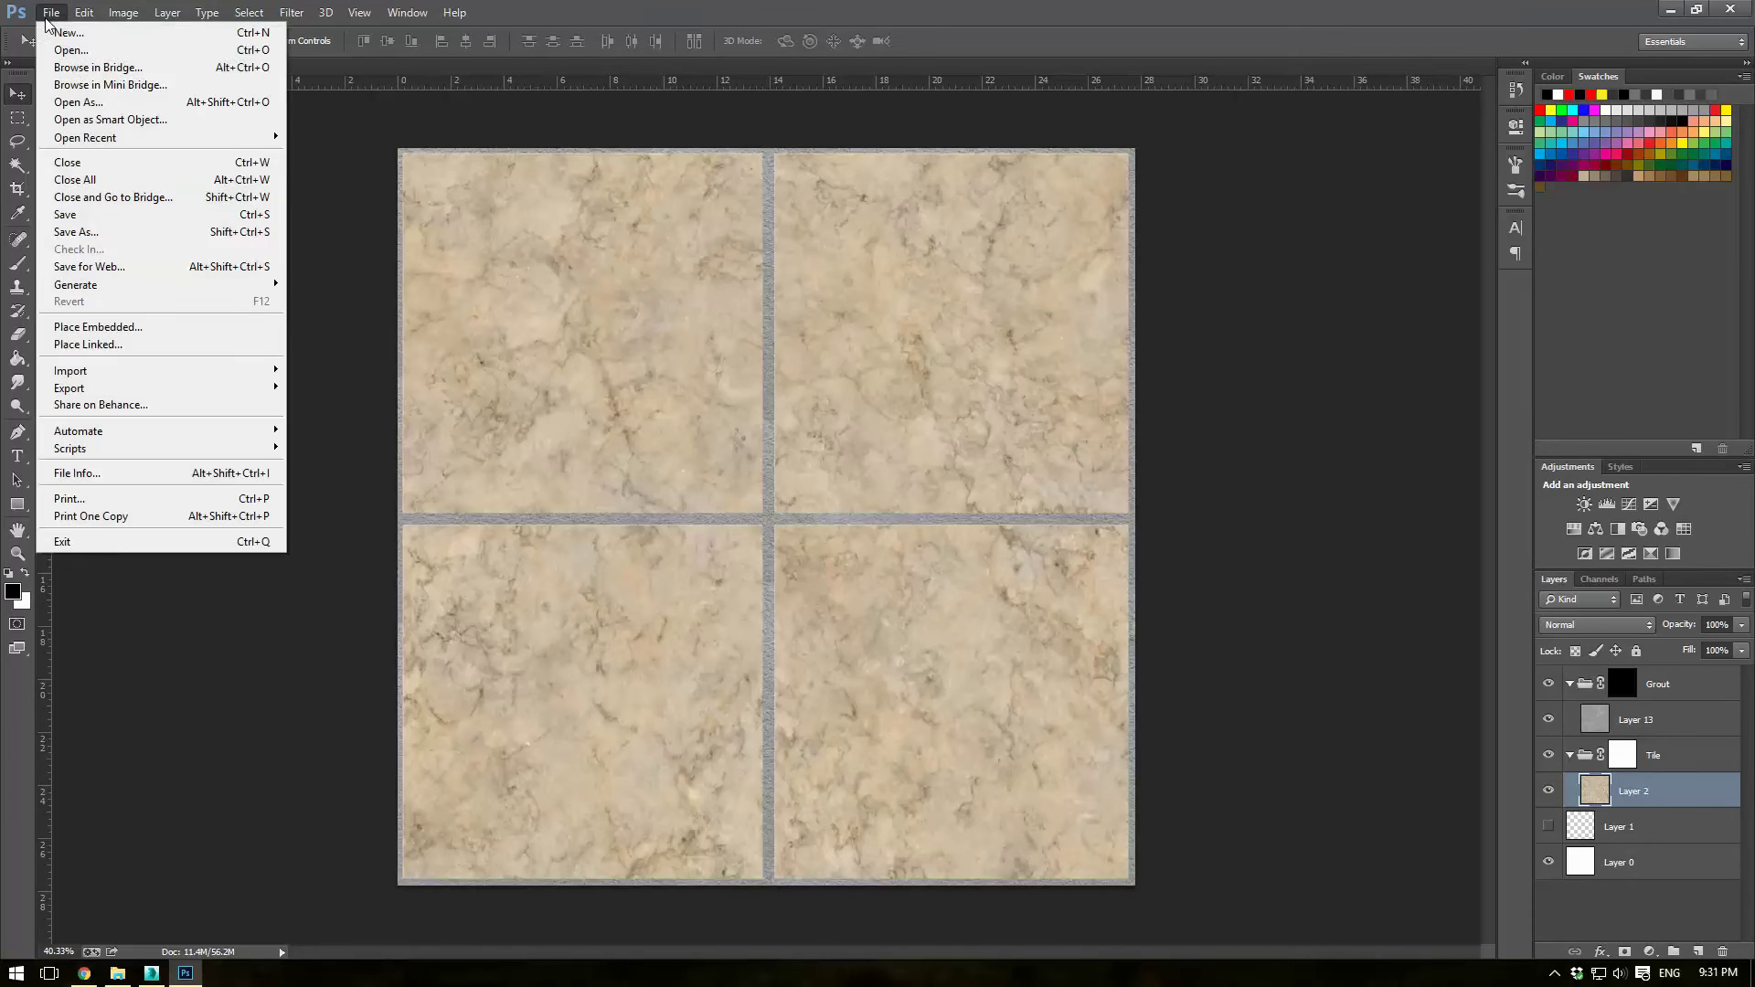
{"action": "left_click", "coordinate": [73, 231]}
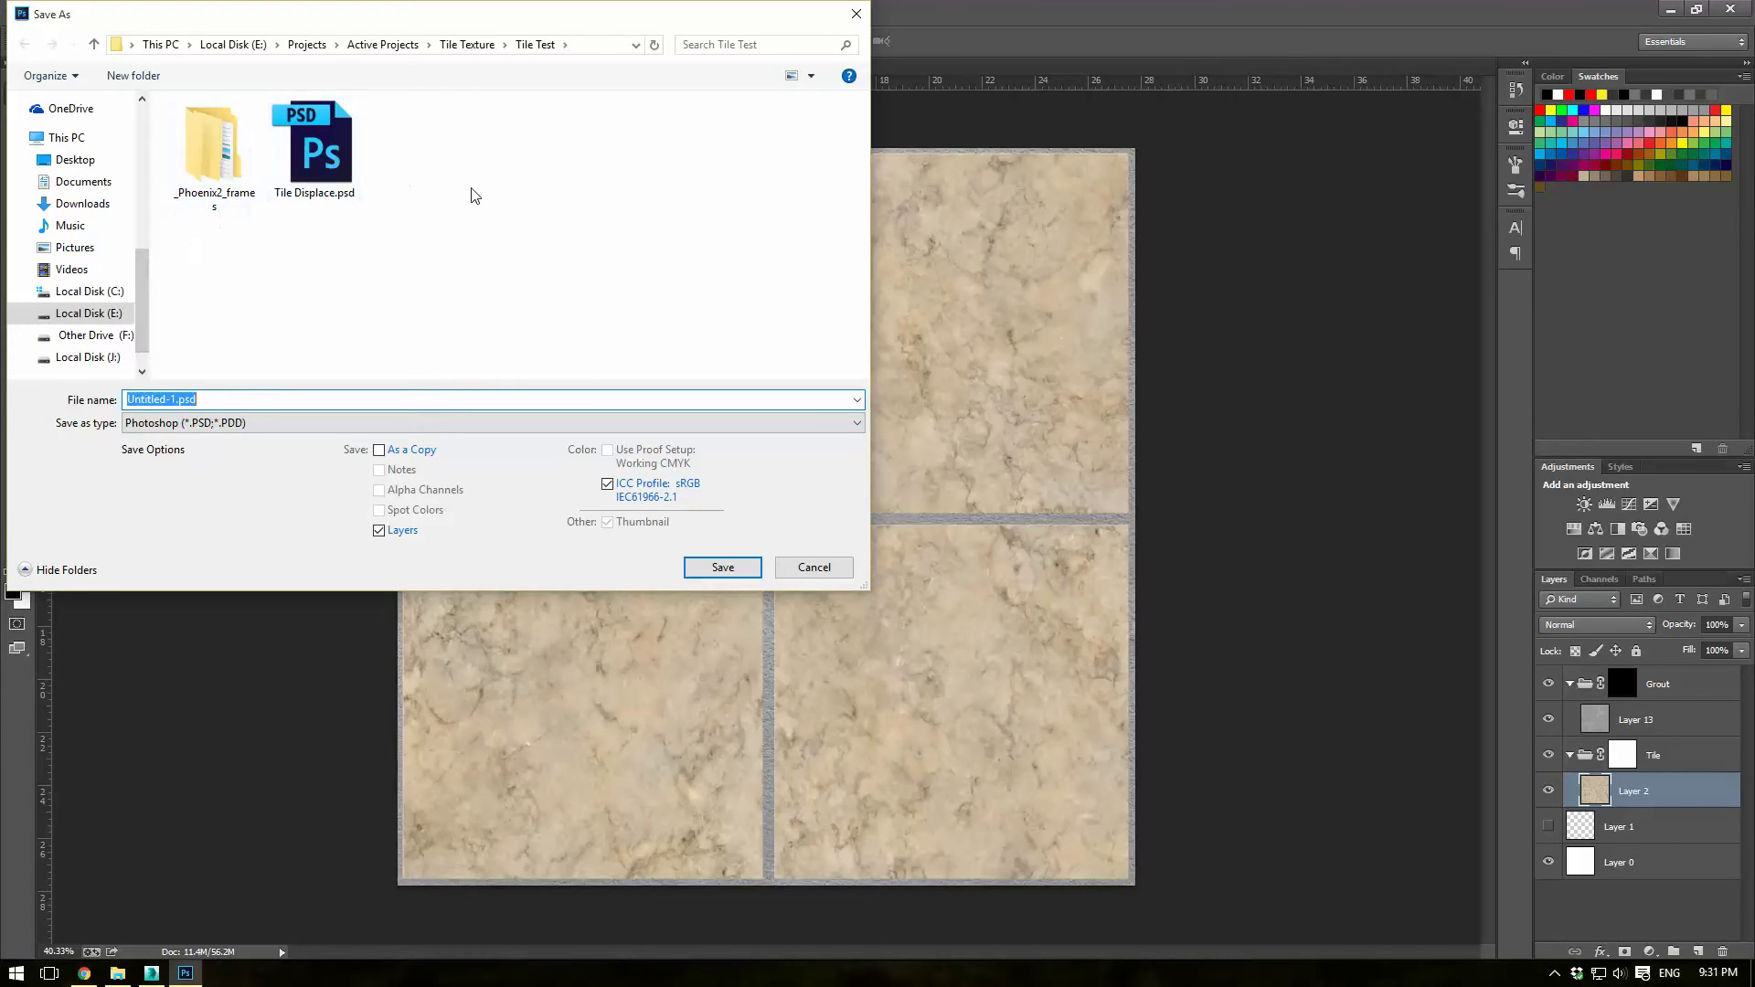
{"action": "left_click", "coordinate": [468, 45]}
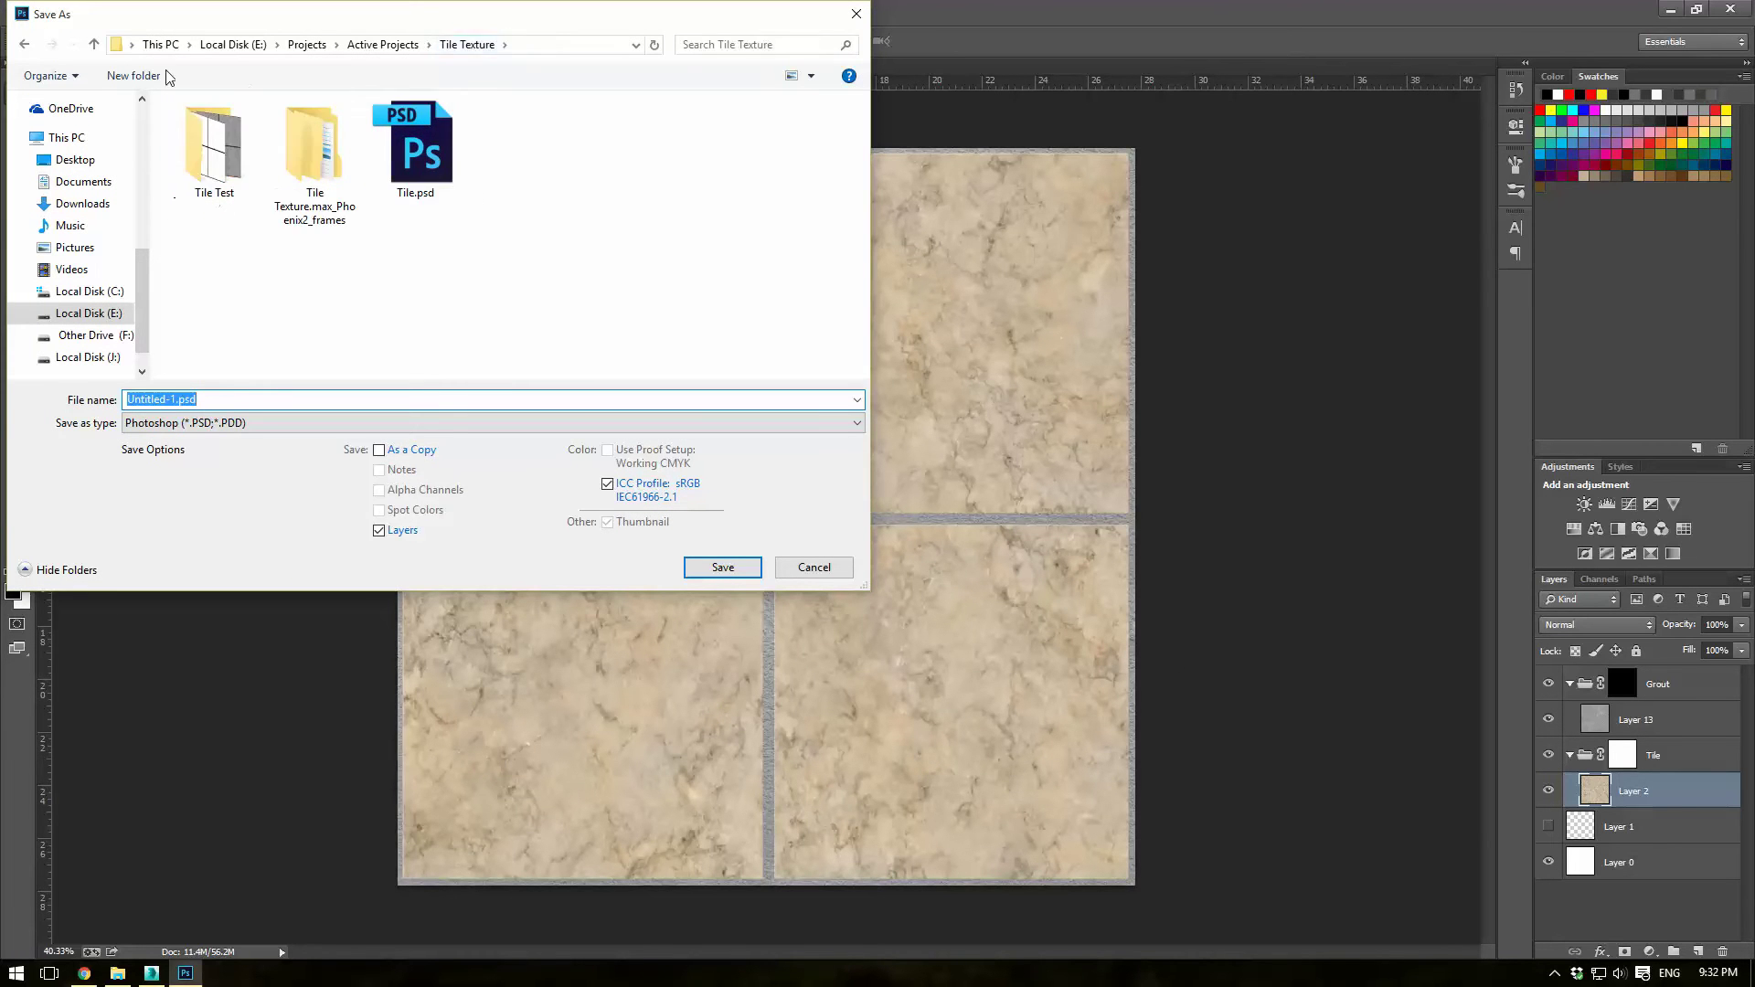
{"action": "left_click", "coordinate": [124, 75]}
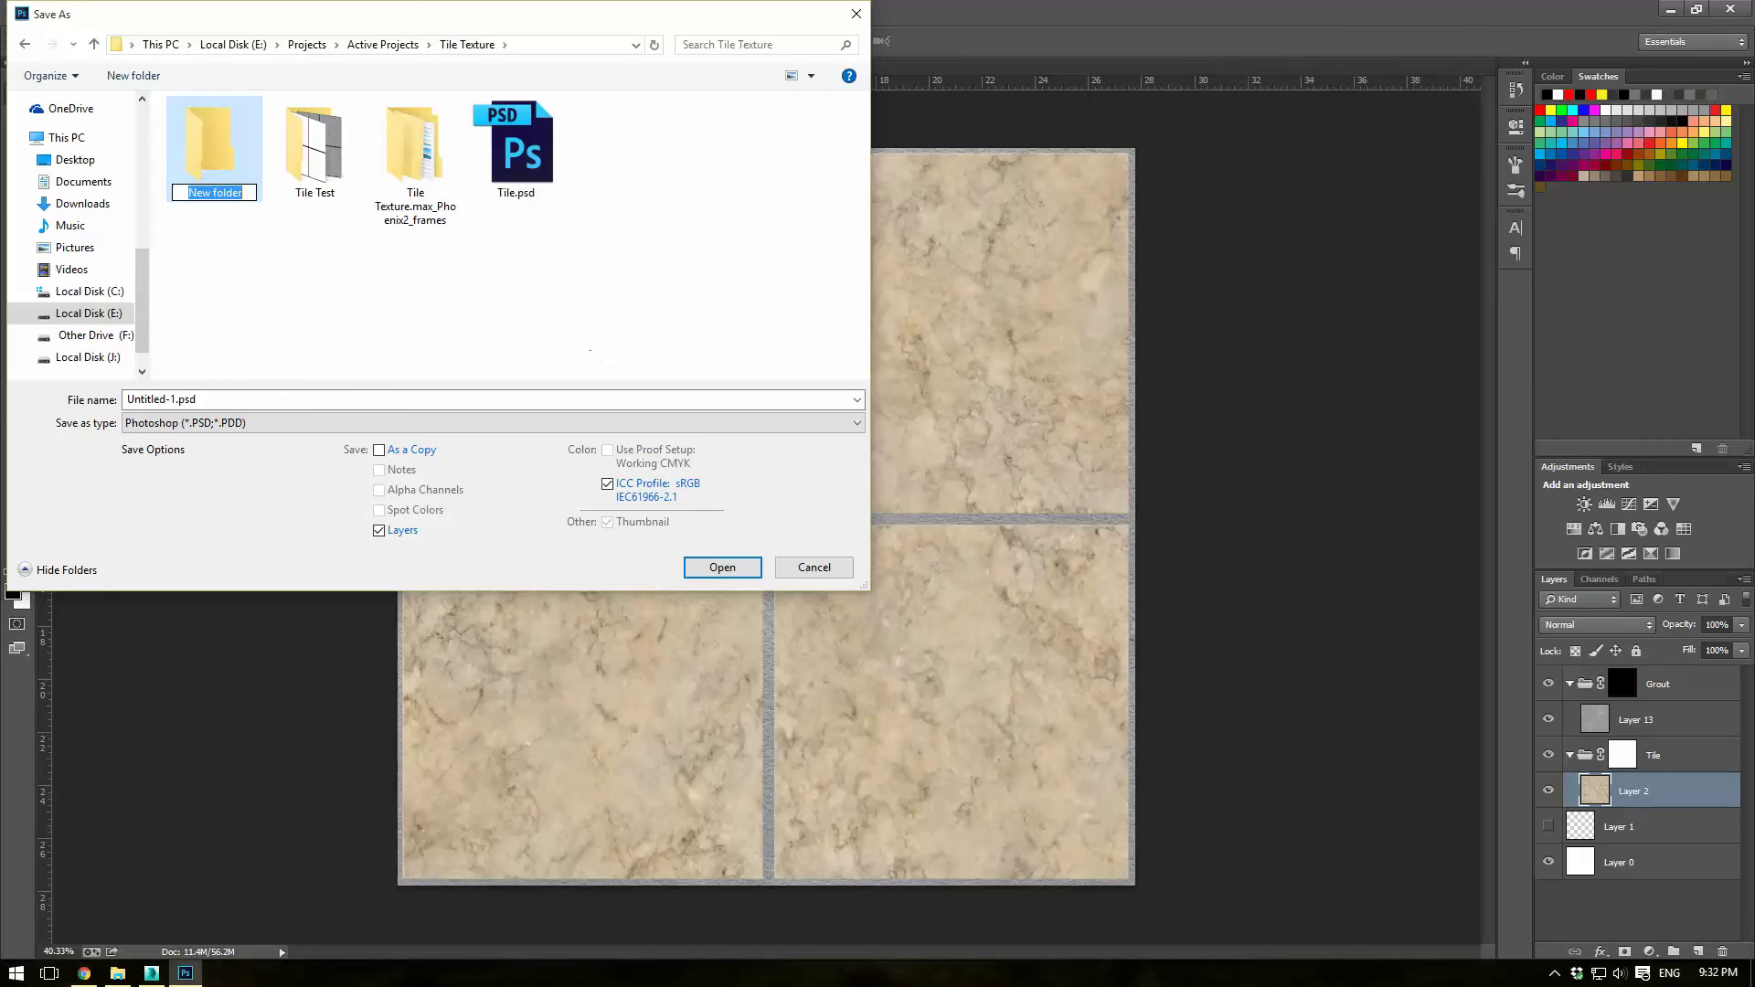
{"action": "type", "text": "Tile 01"}
{"action": "key", "text": "Return"}
{"action": "key", "text": "Return"}
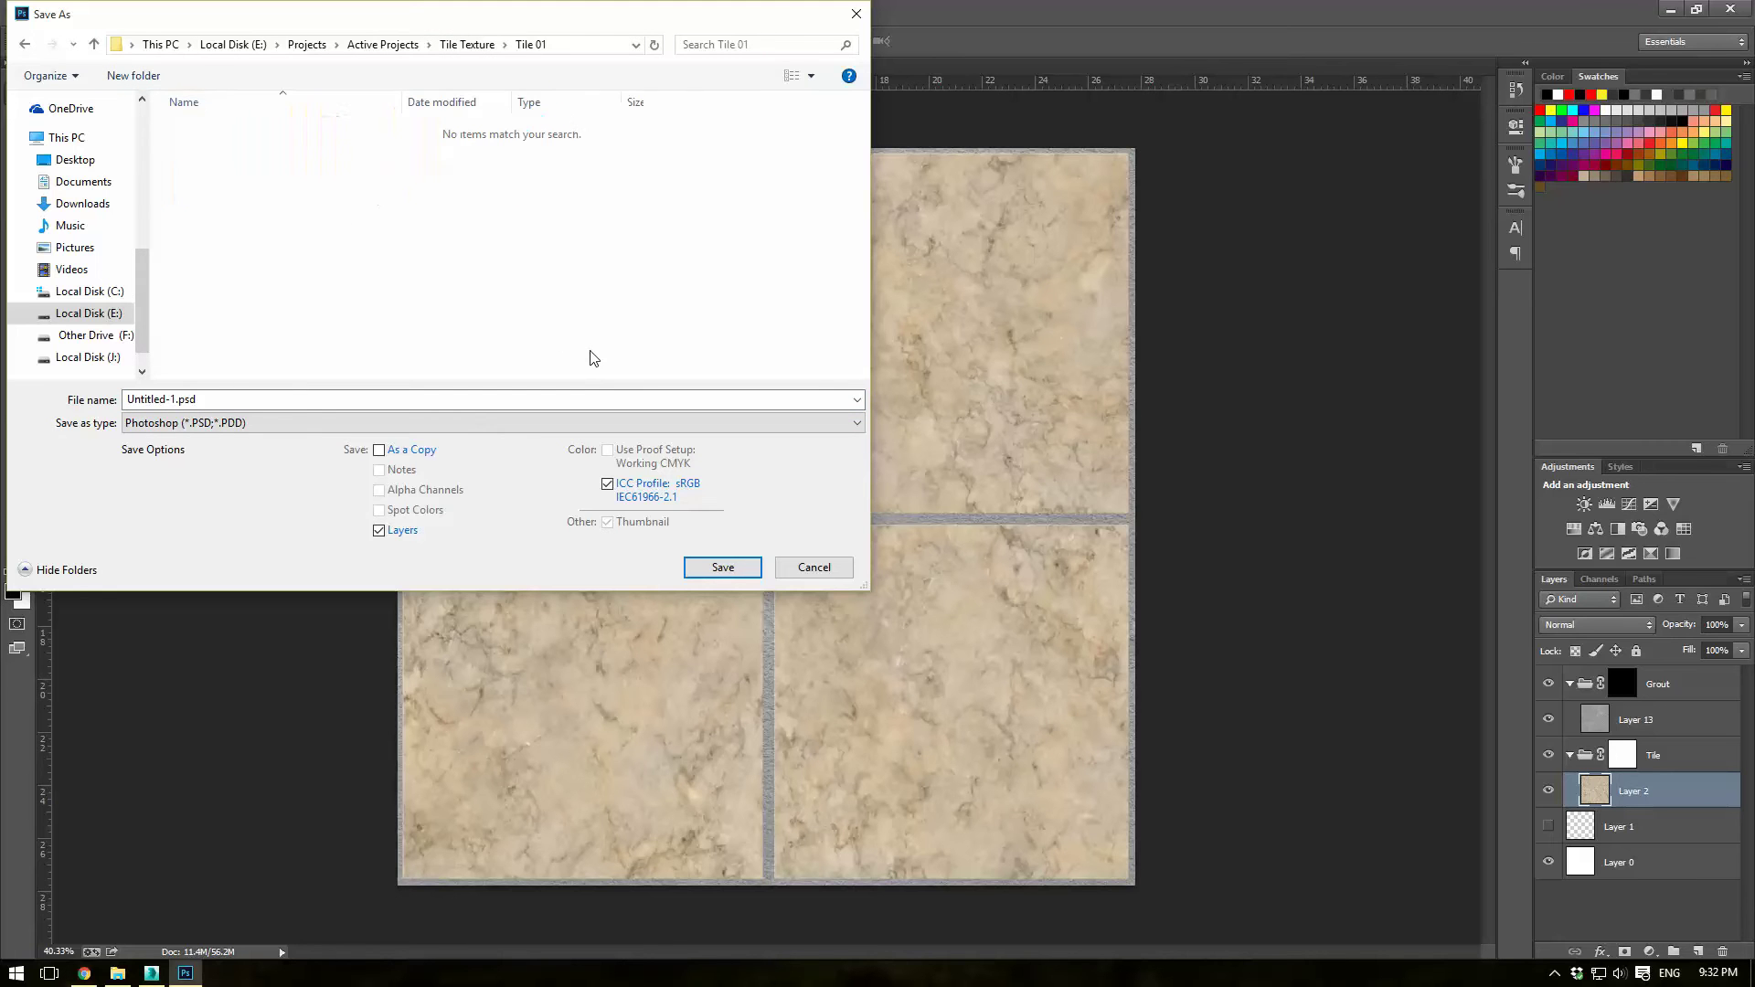
Step: Save the image in Tile 01 as Tile Diffuse in JPEG format with default quality
{"action": "left_click", "coordinate": [530, 404]}
{"action": "type", "text": "Tiel"}
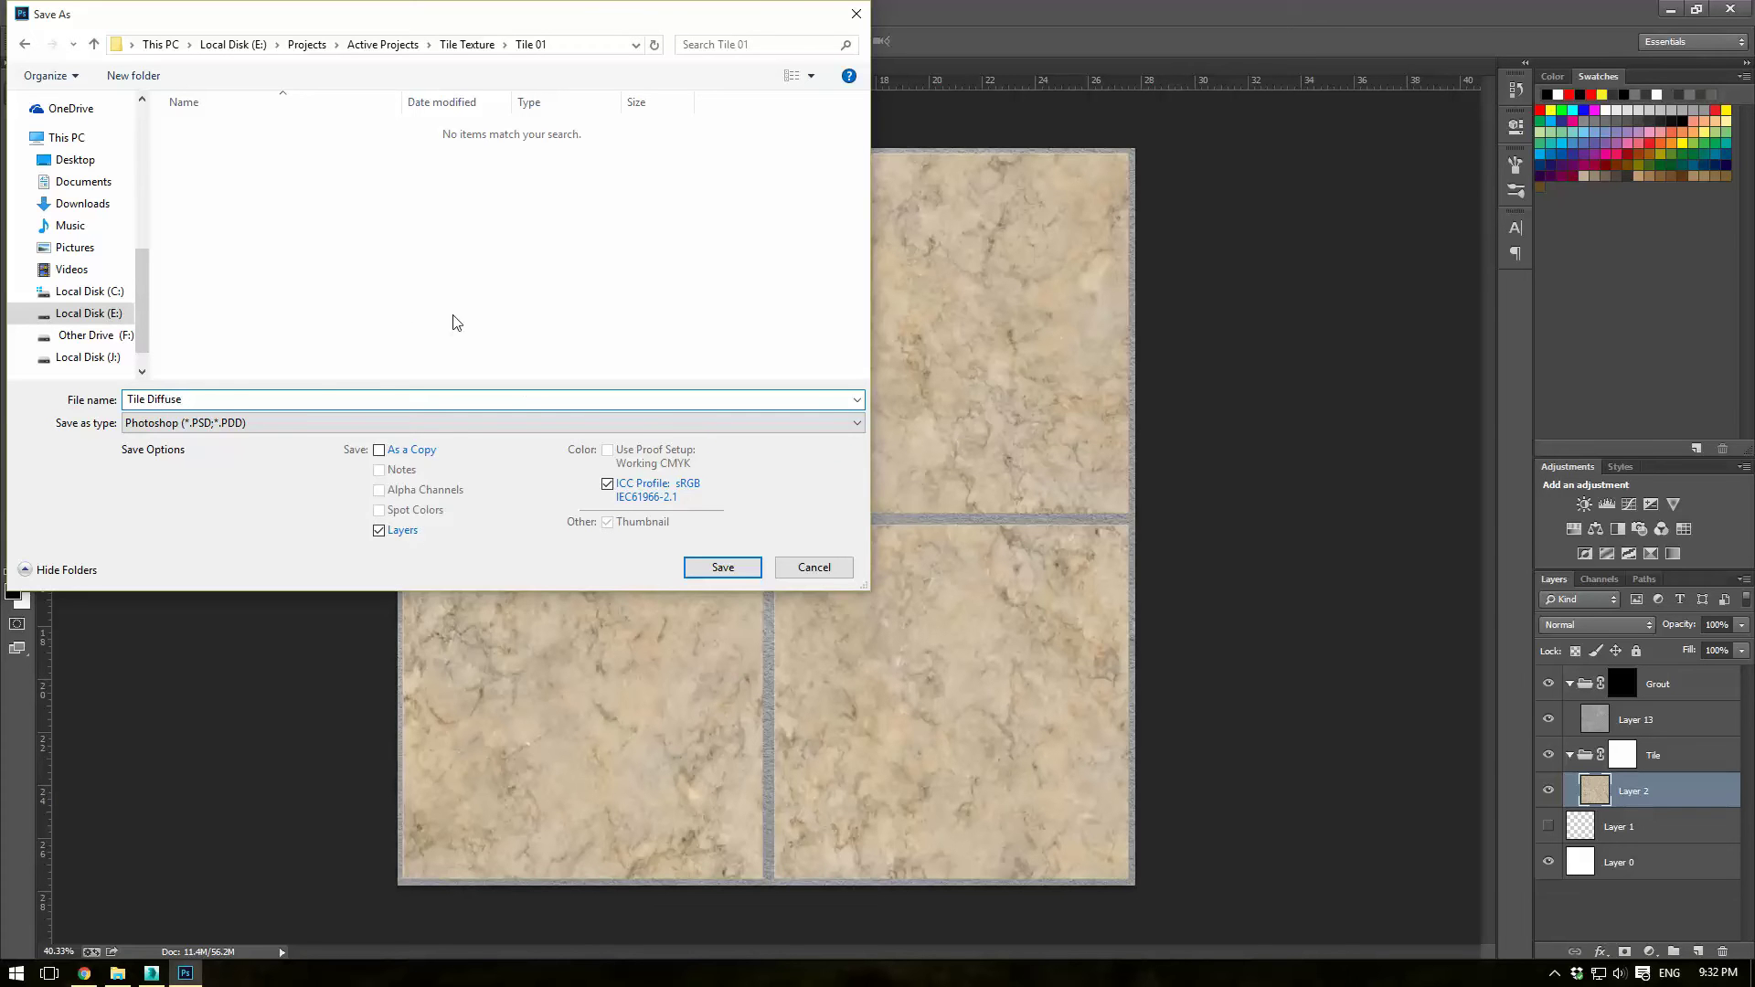
{"action": "left_click", "coordinate": [304, 426]}
{"action": "left_click", "coordinate": [274, 560]}
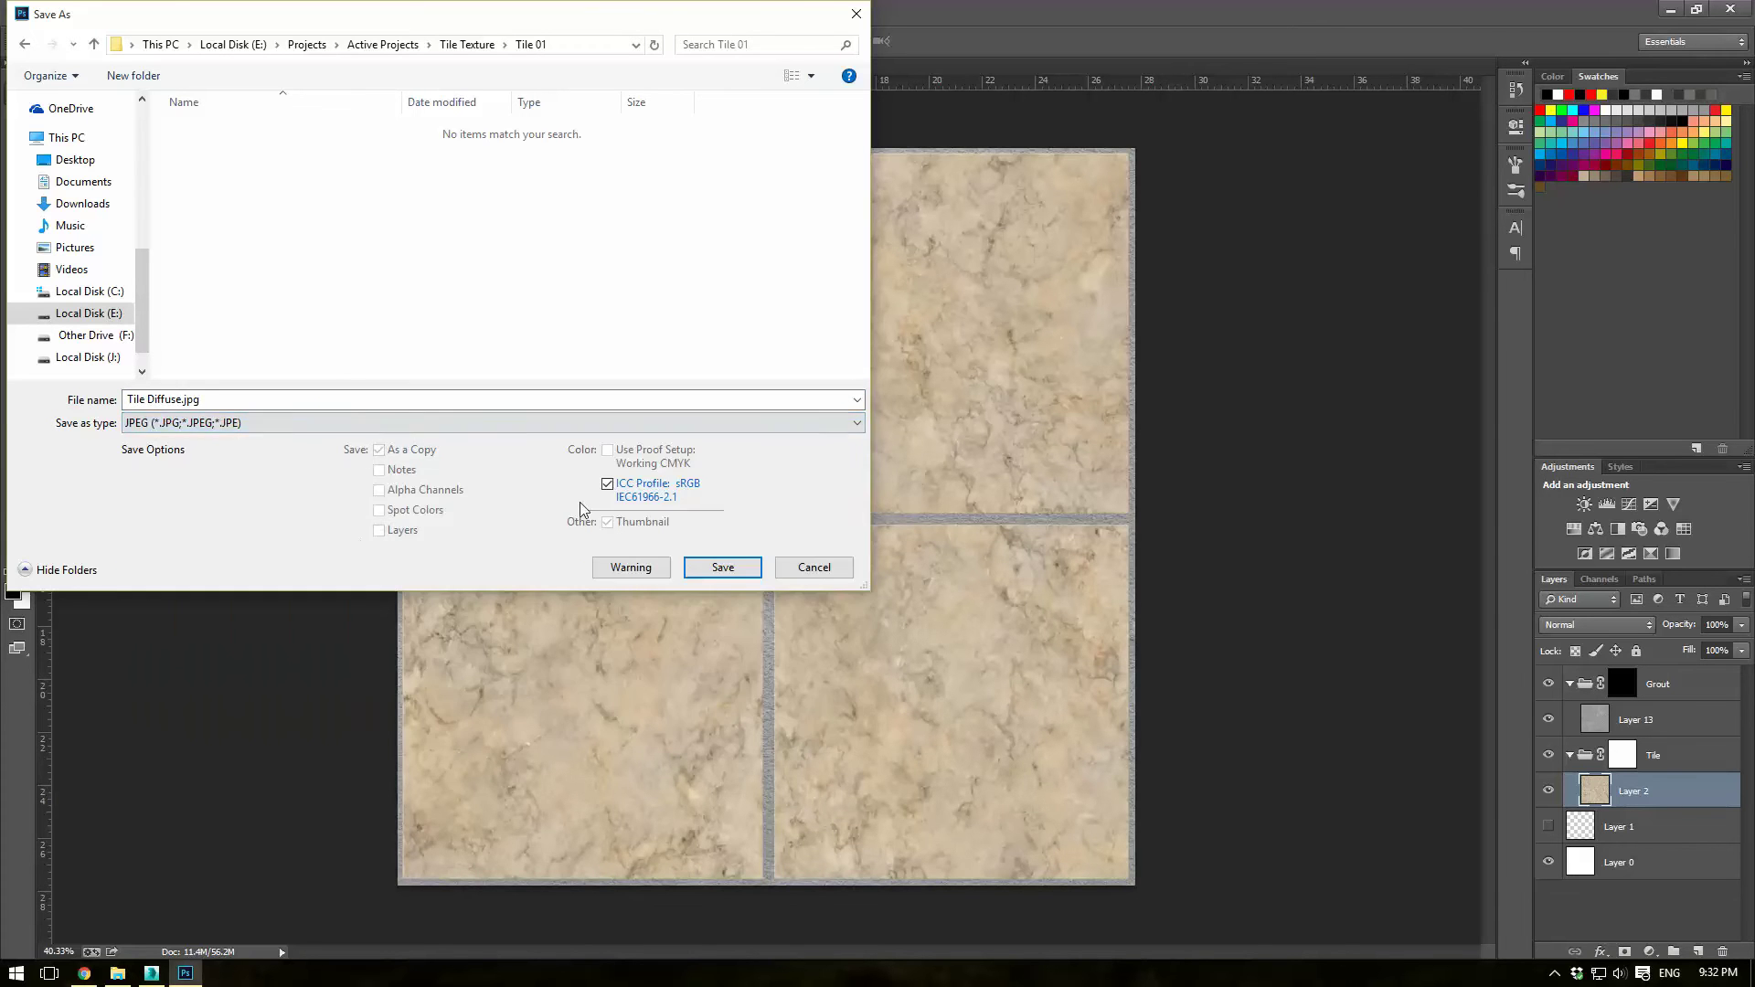
{"action": "left_click", "coordinate": [706, 568]}
{"action": "left_click", "coordinate": [989, 266]}
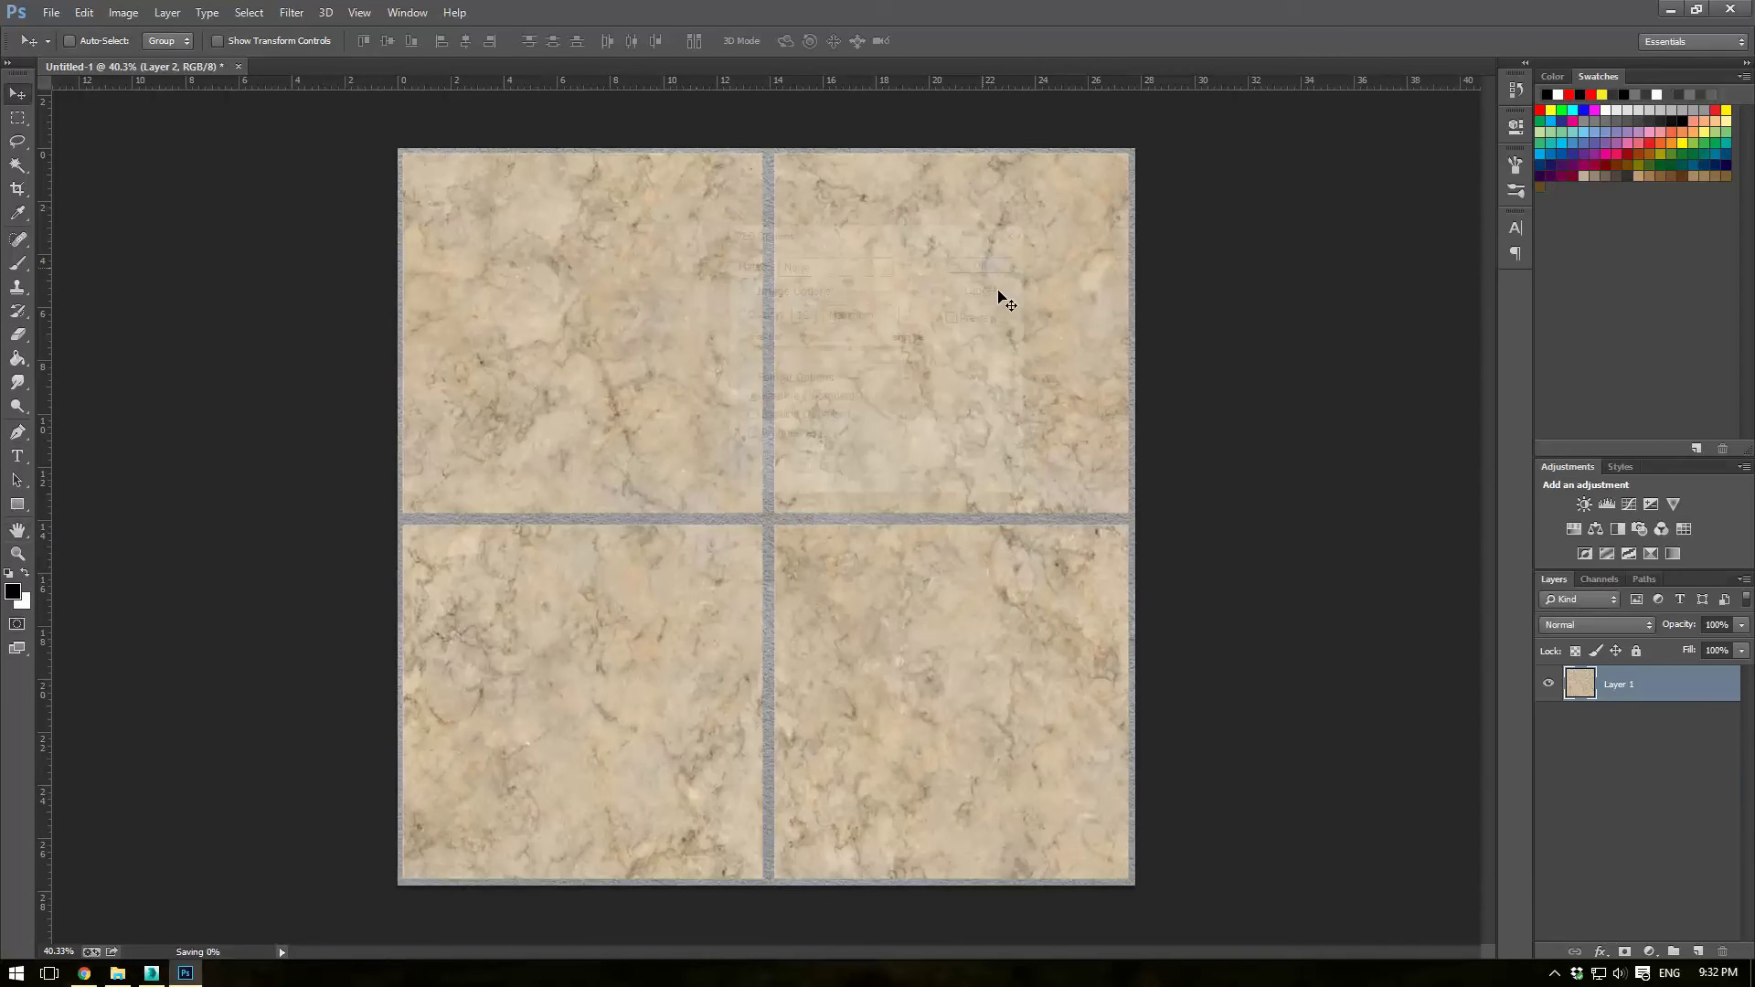
Step: Hide the grey grout and marble tile groups so only the black displacement grid shows
{"action": "left_click", "coordinate": [1548, 685]}
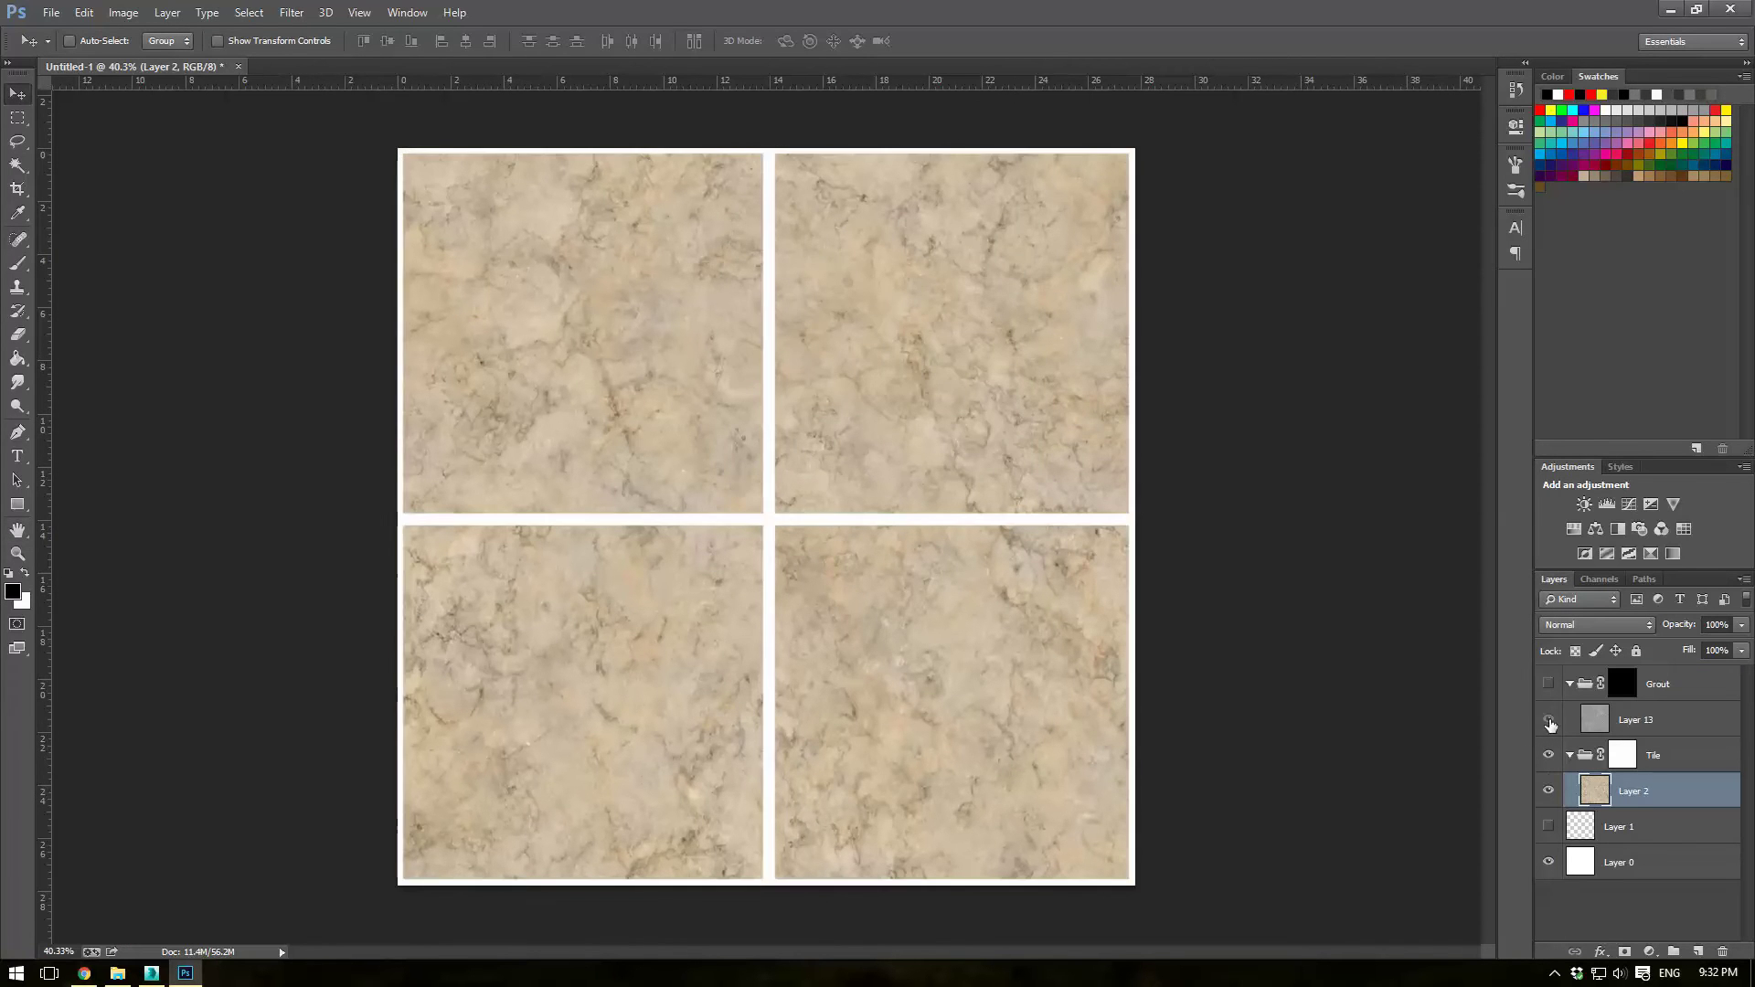
{"action": "left_click", "coordinate": [1548, 685]}
{"action": "left_click", "coordinate": [1550, 755]}
{"action": "left_click", "coordinate": [1549, 755]}
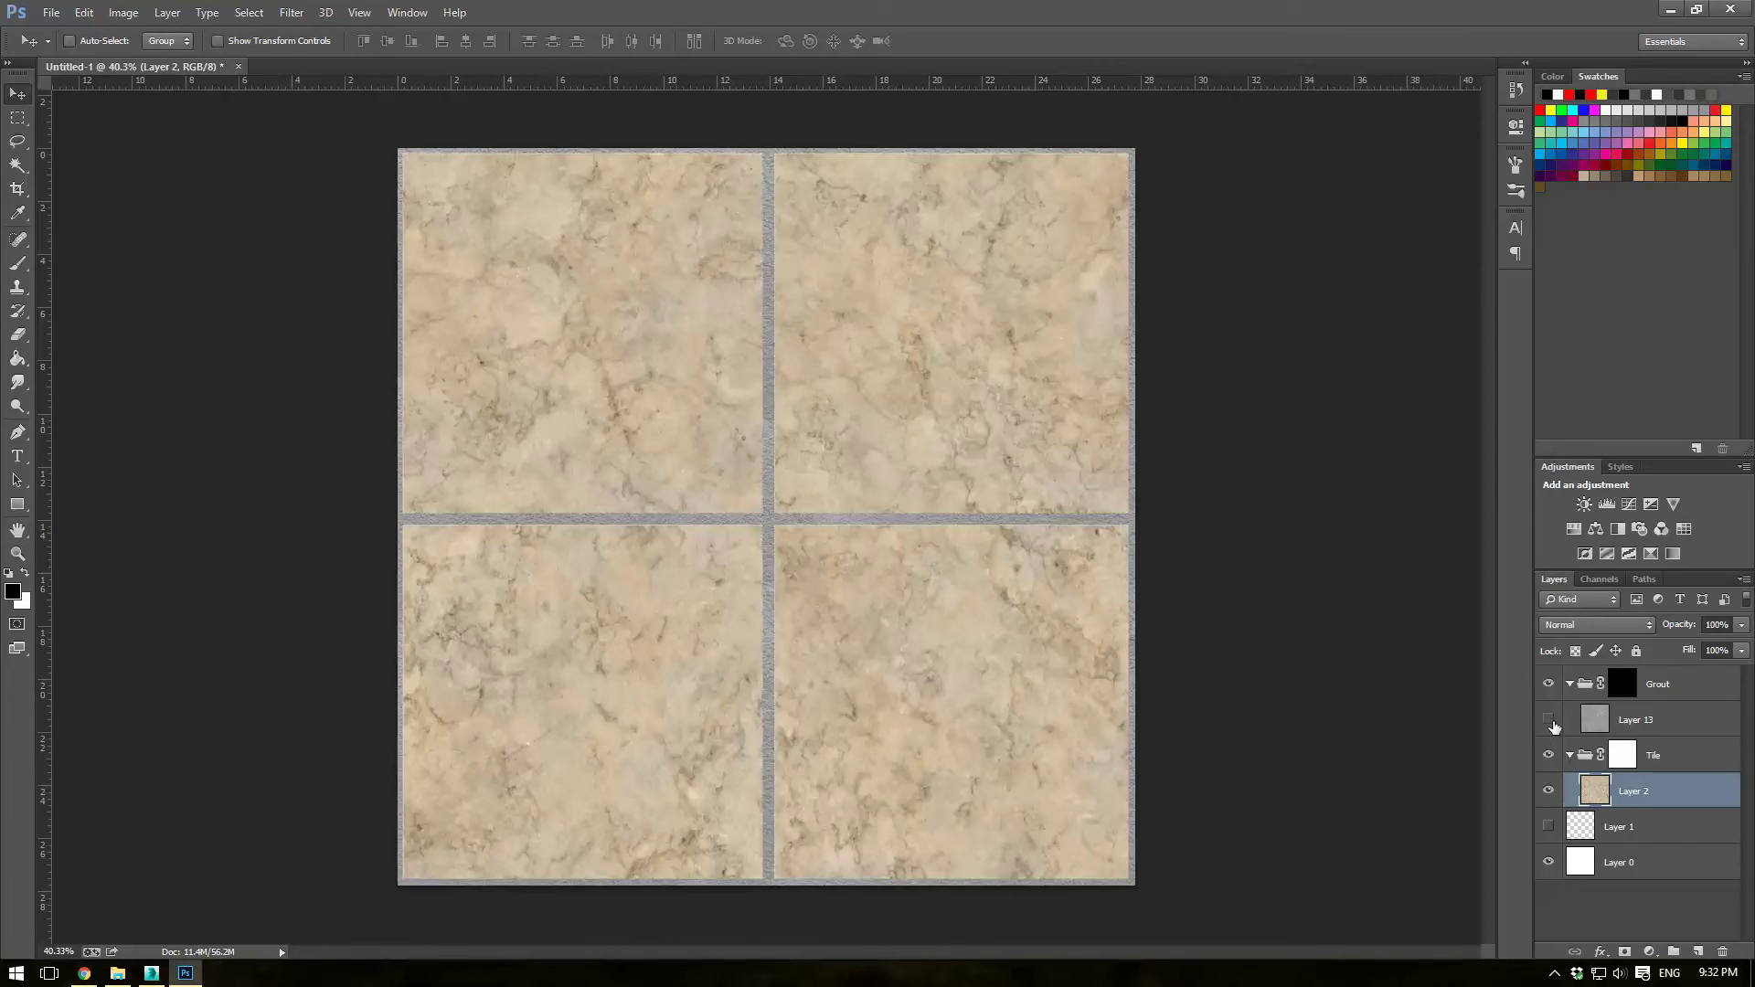
{"action": "left_click", "coordinate": [1548, 684]}
{"action": "left_click", "coordinate": [1548, 754]}
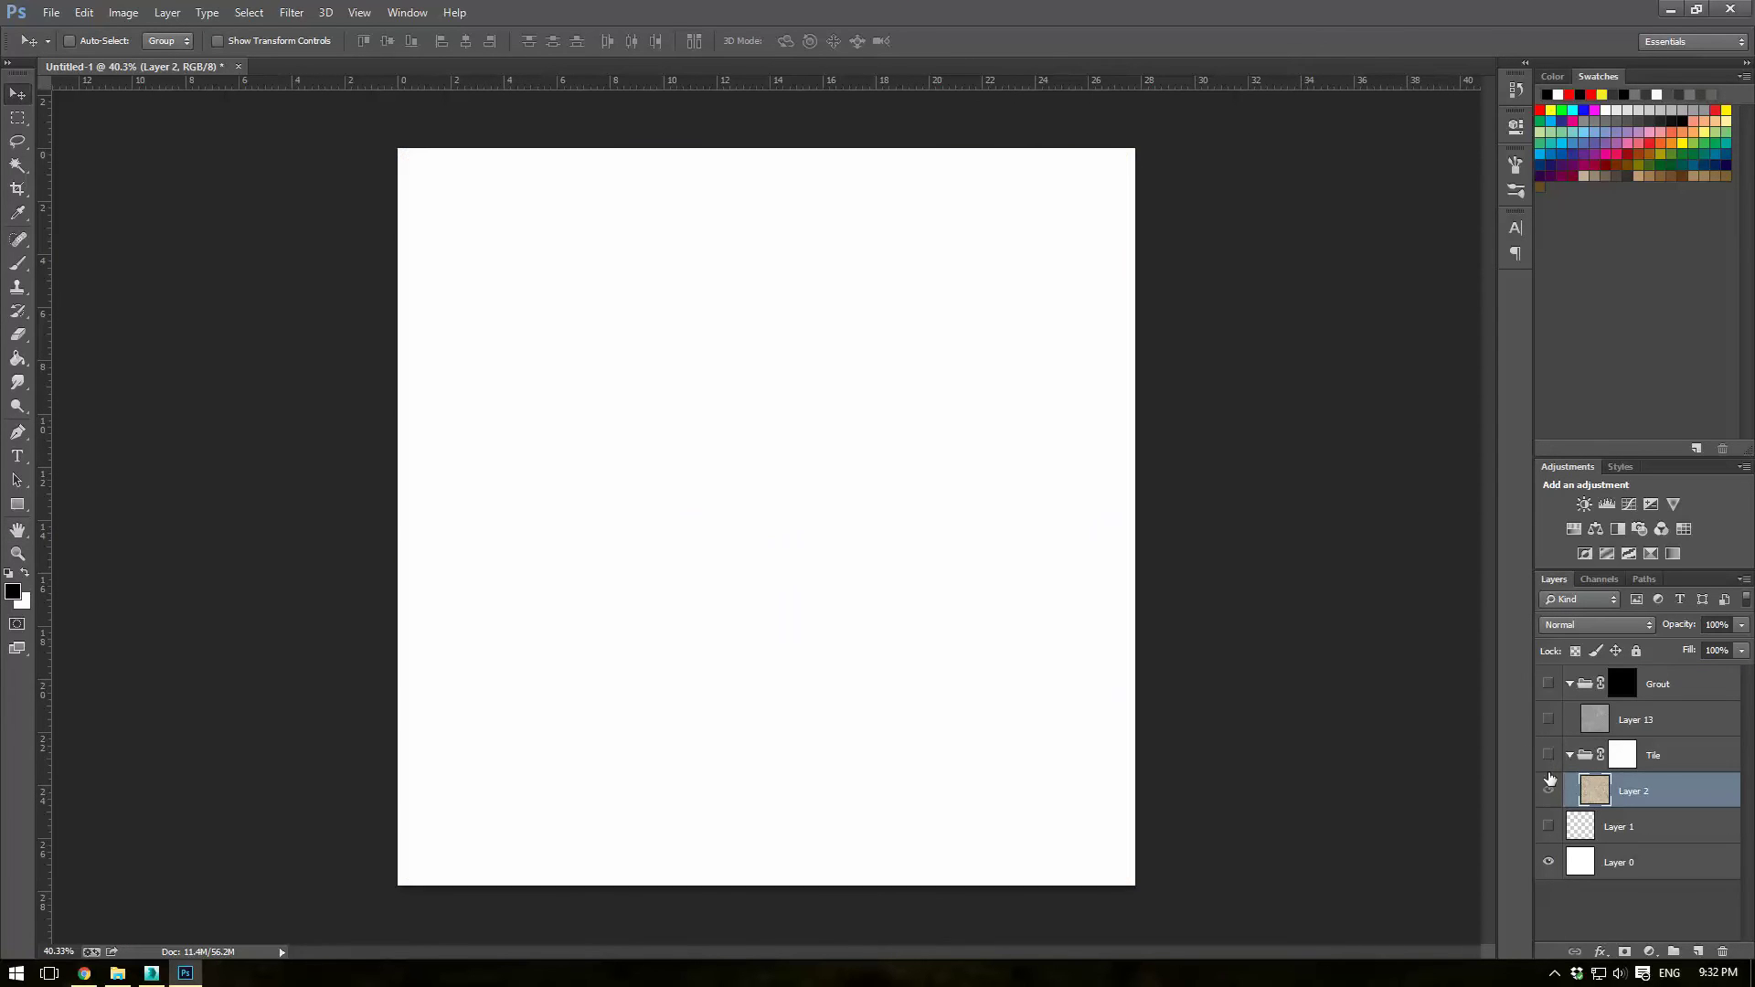
{"action": "left_click", "coordinate": [1549, 825]}
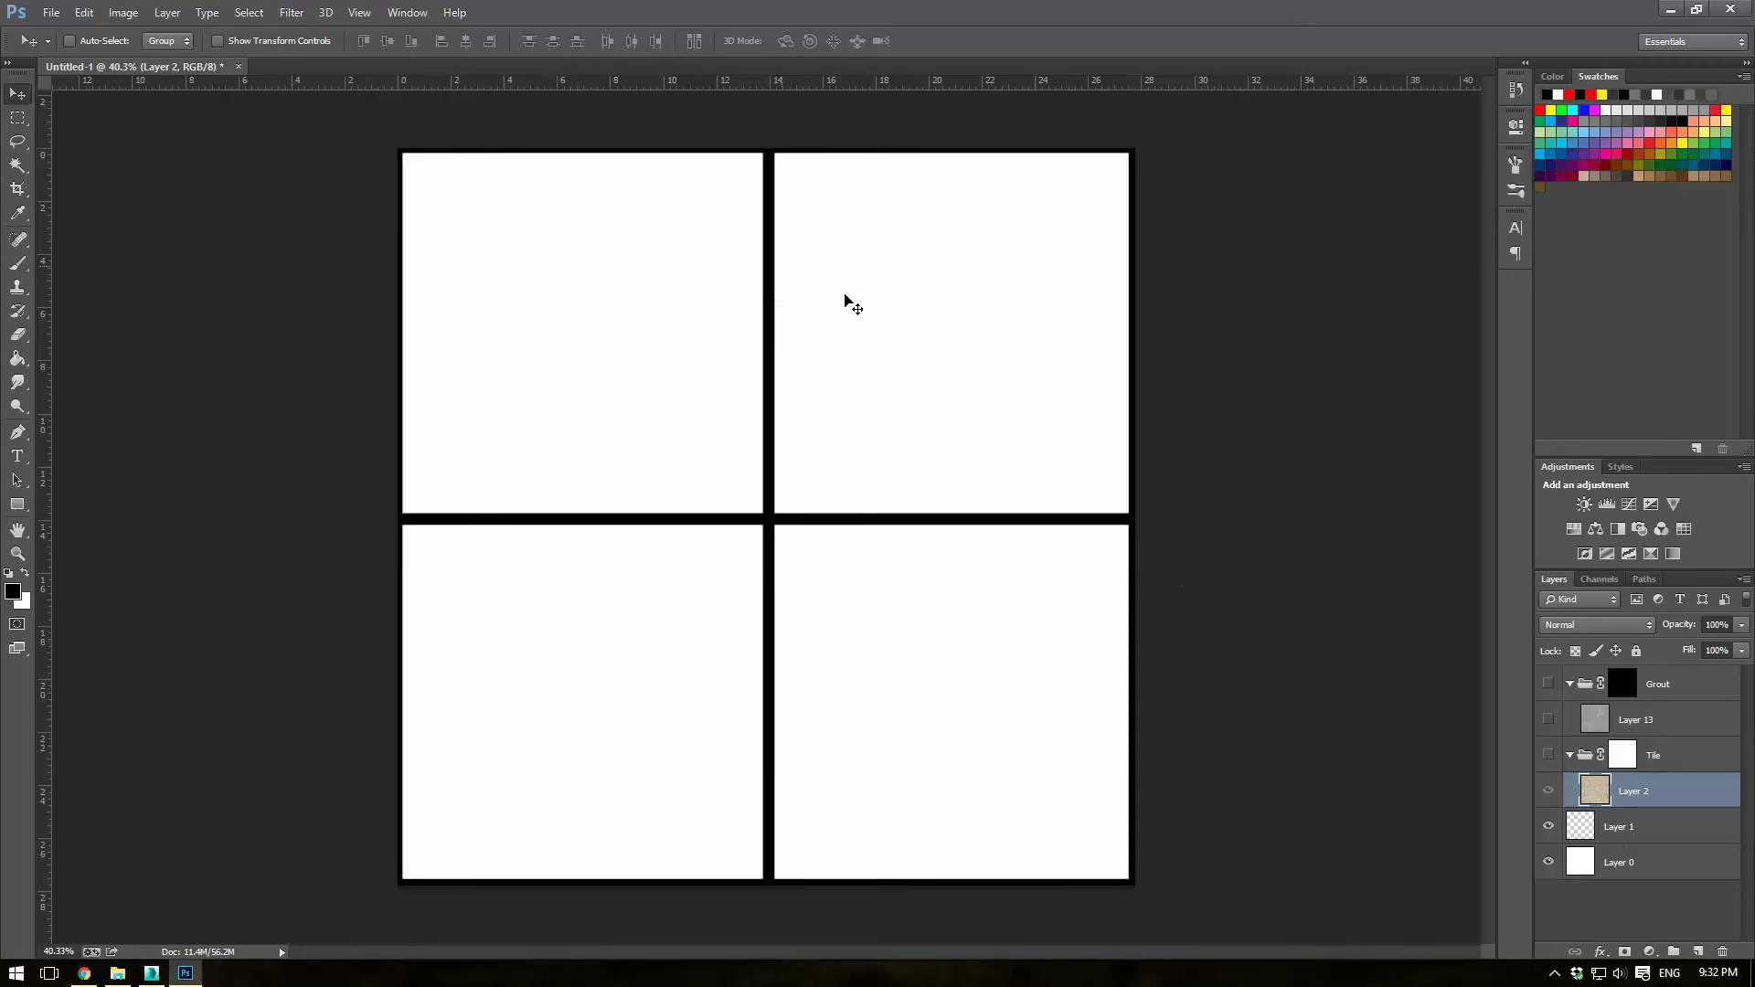
Step: Save the black grid as Tile Displacement.jpg, then show the marble tiles and grout again
{"action": "left_click", "coordinate": [35, 13]}
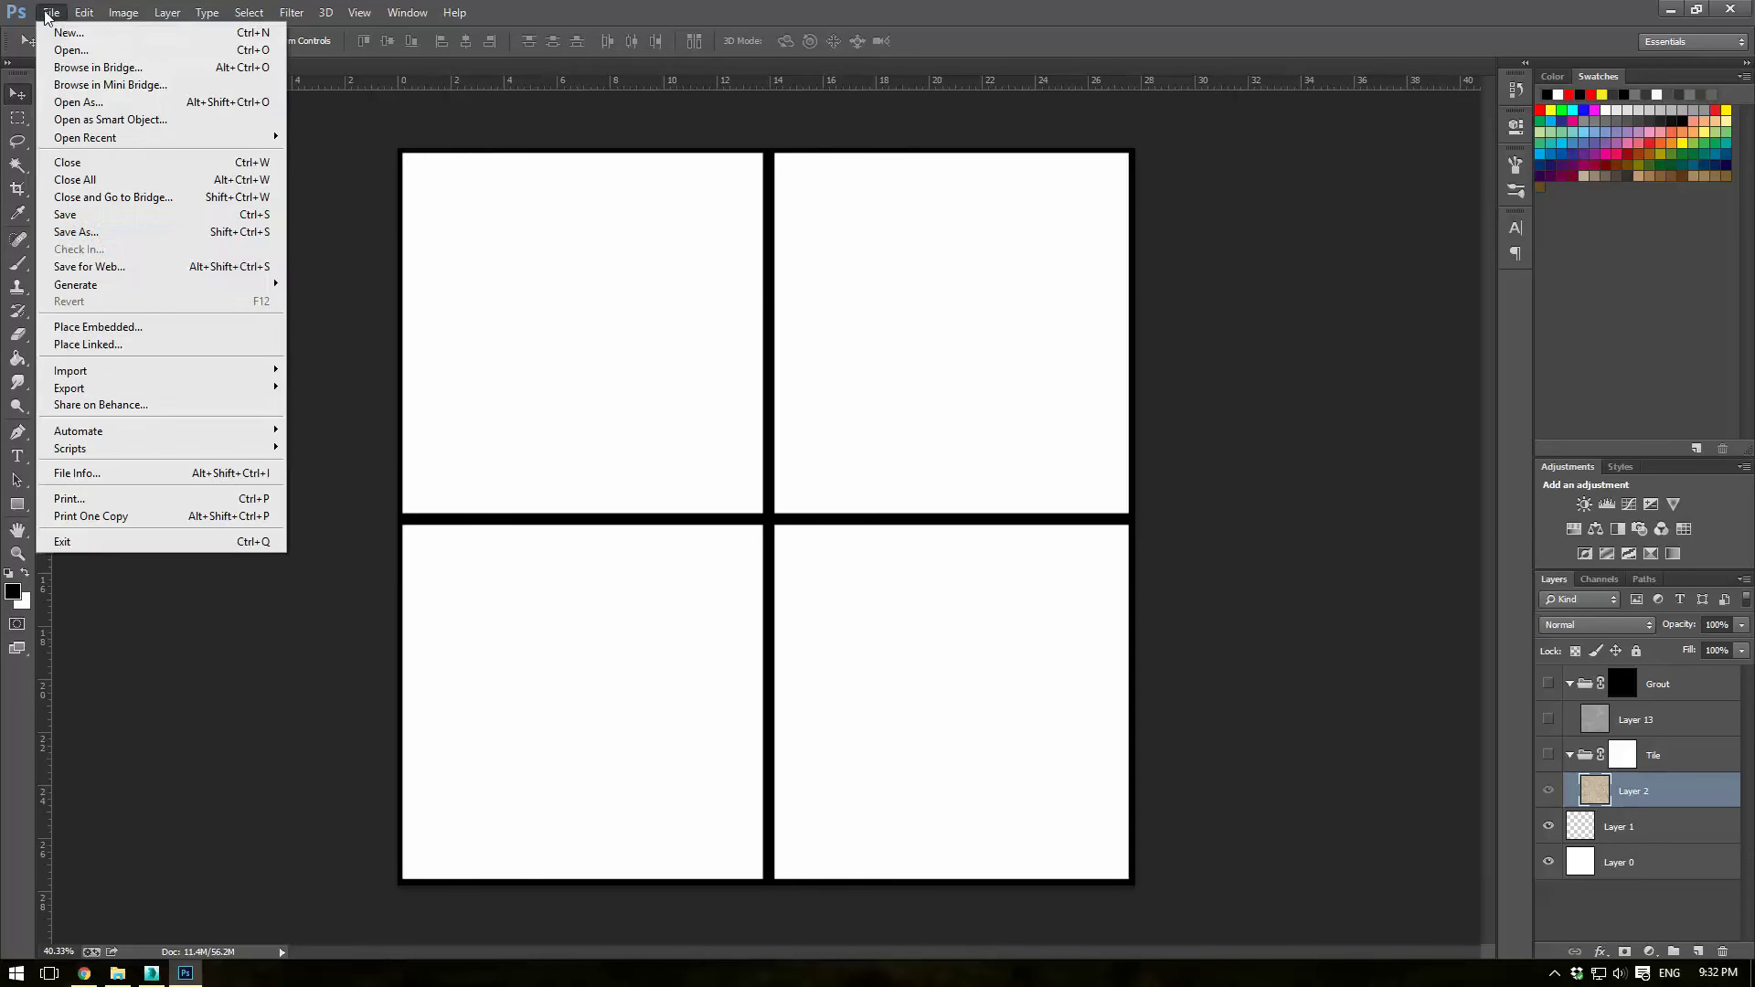
{"action": "left_click", "coordinate": [94, 232]}
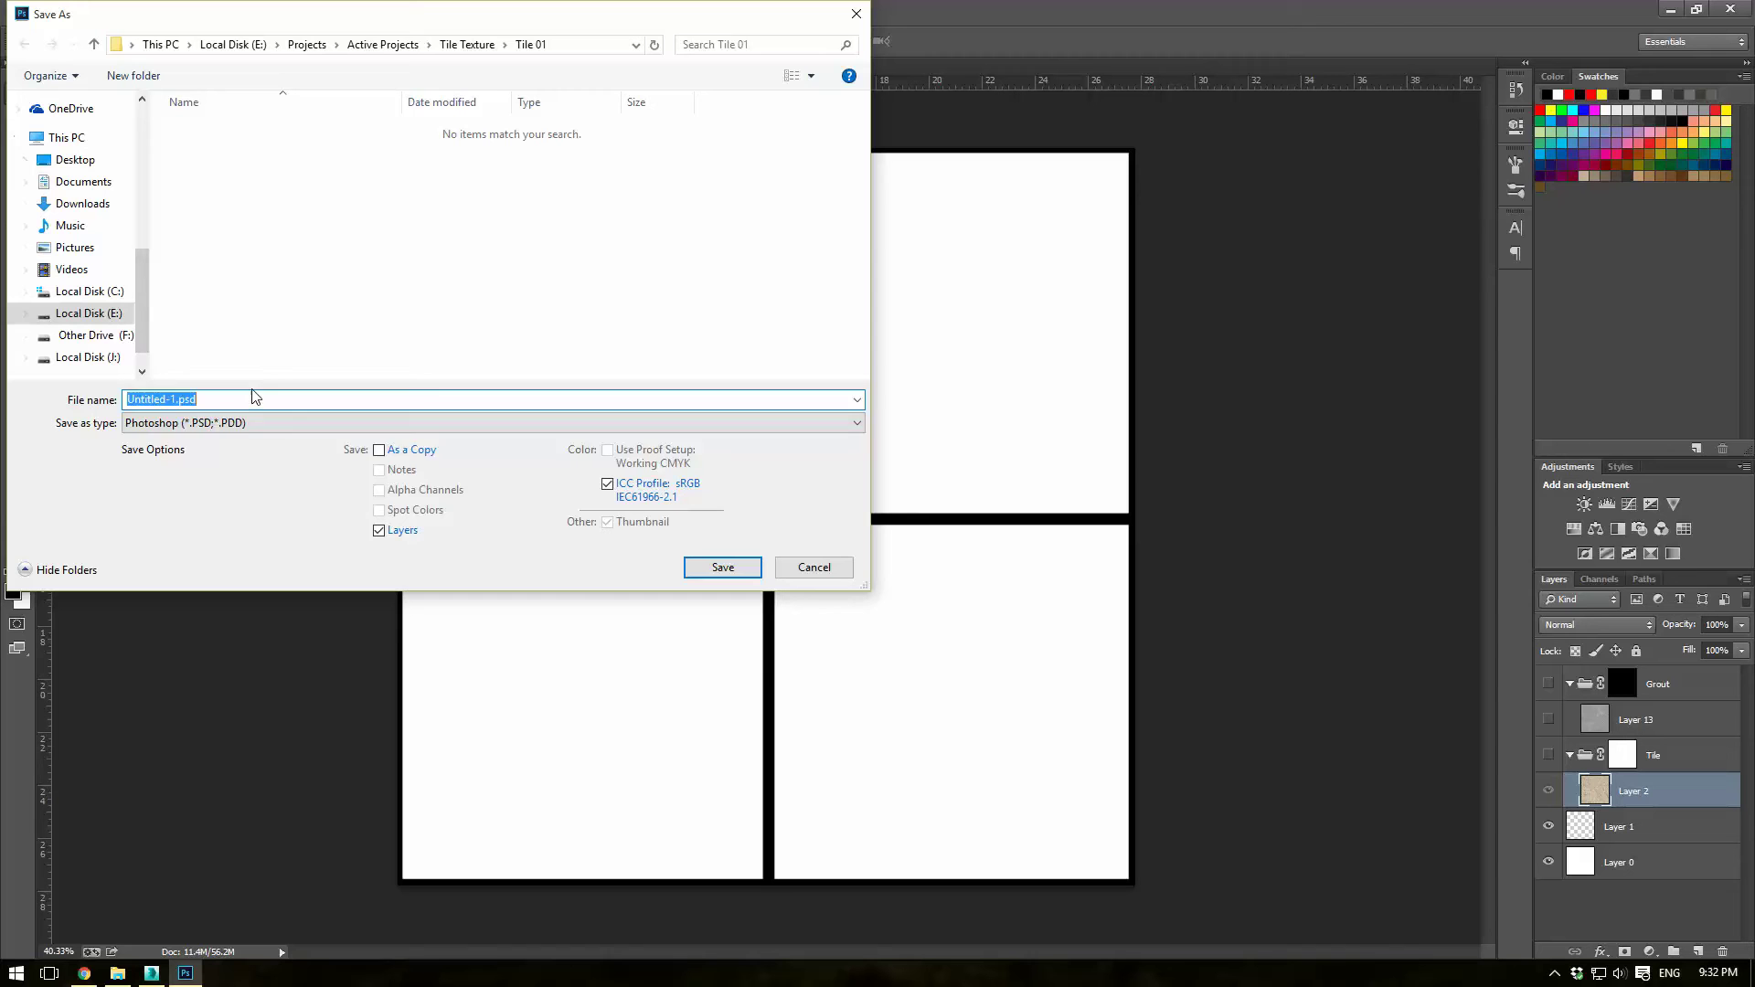
{"action": "type", "text": "Tile D"}
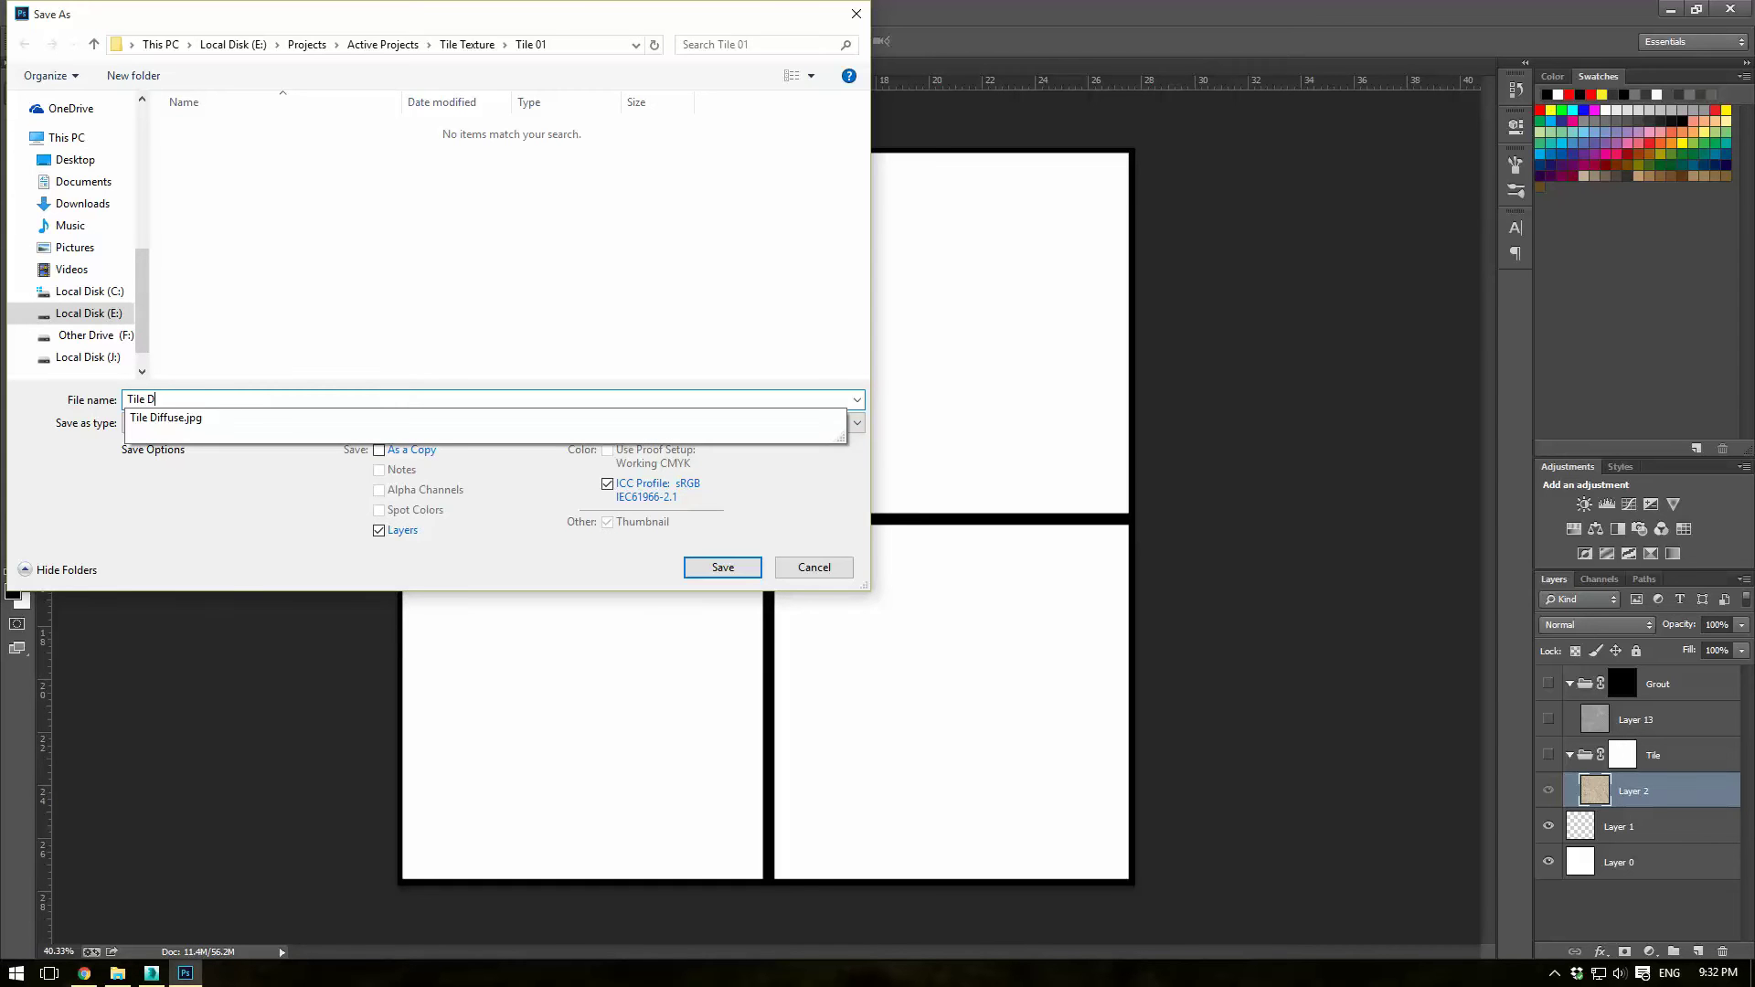
{"action": "type", "text": "isplacement"}
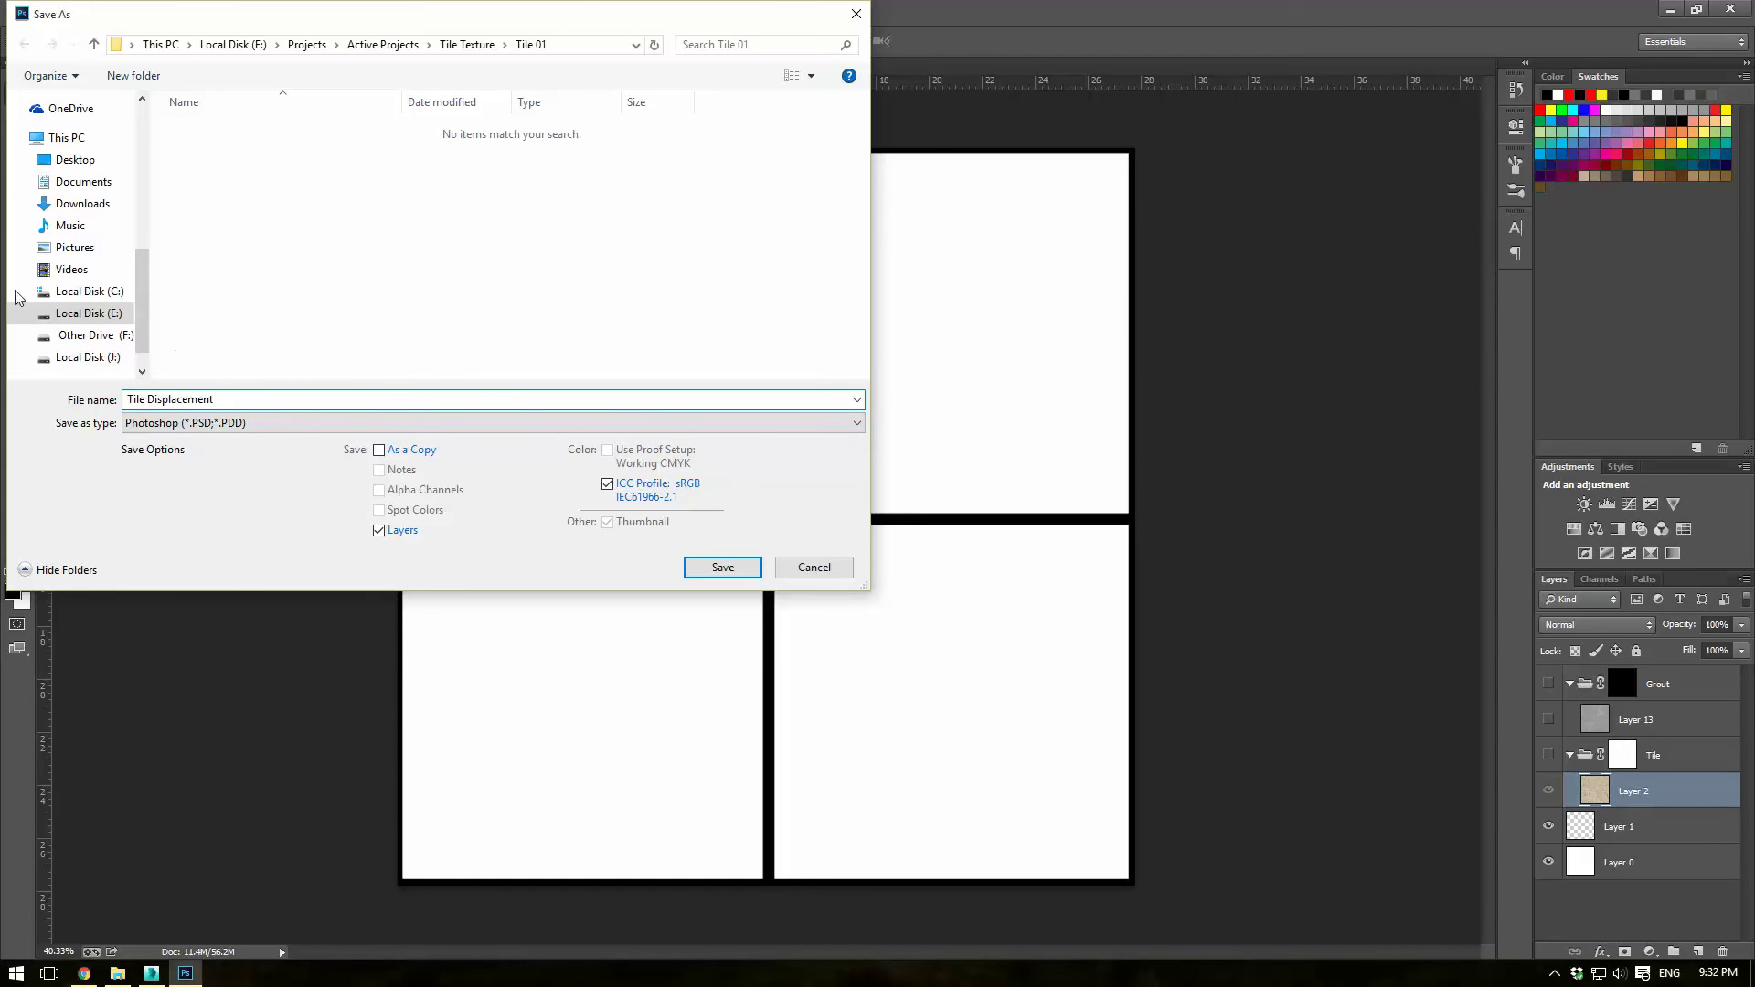
{"action": "left_click", "coordinate": [282, 424]}
{"action": "left_click", "coordinate": [612, 554]}
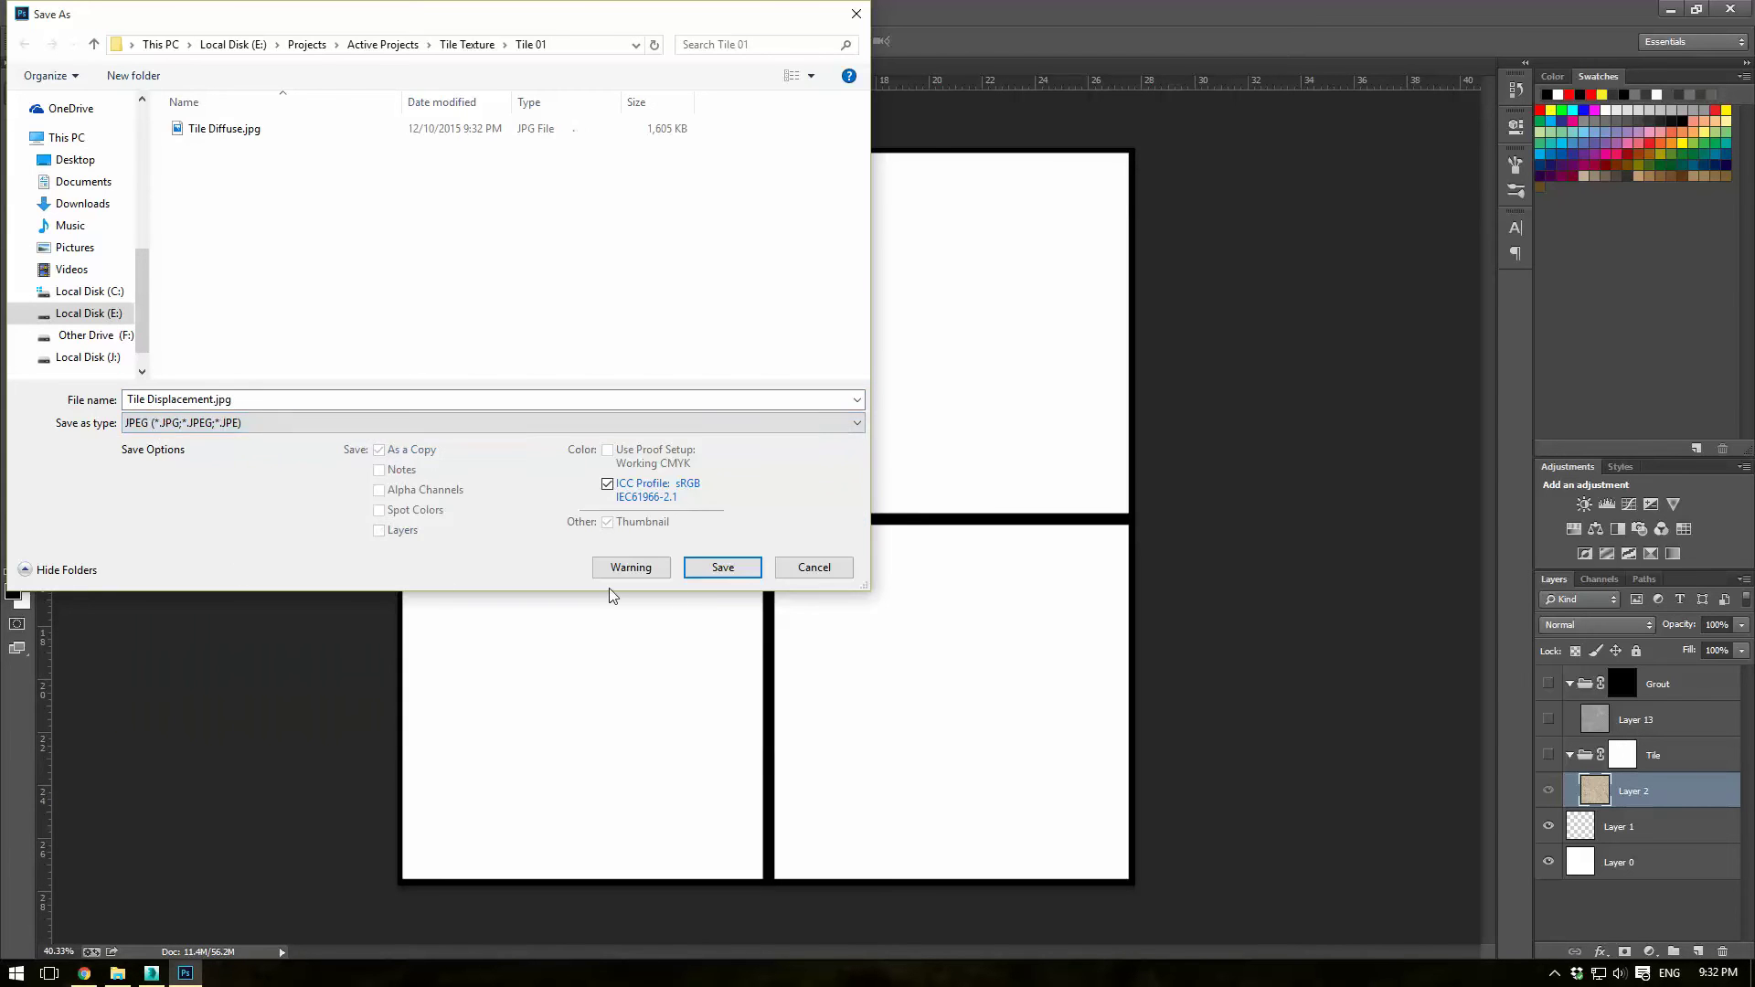
{"action": "left_click", "coordinate": [722, 567]}
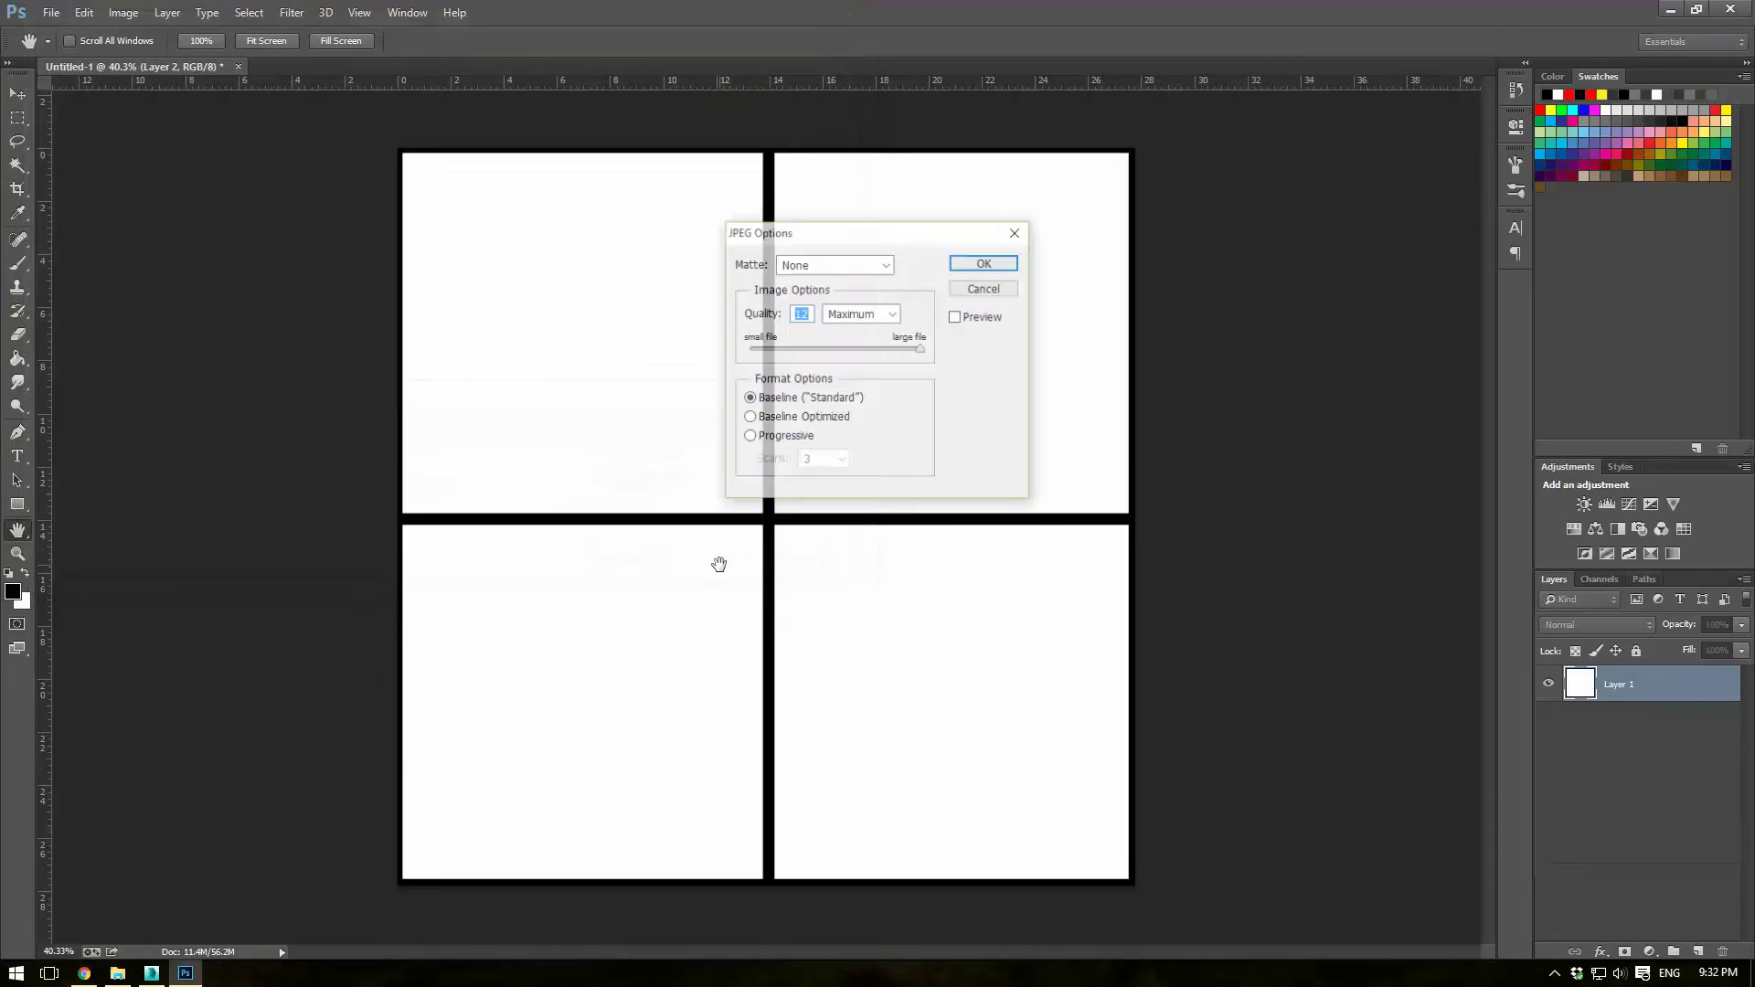
{"action": "left_click", "coordinate": [988, 263]}
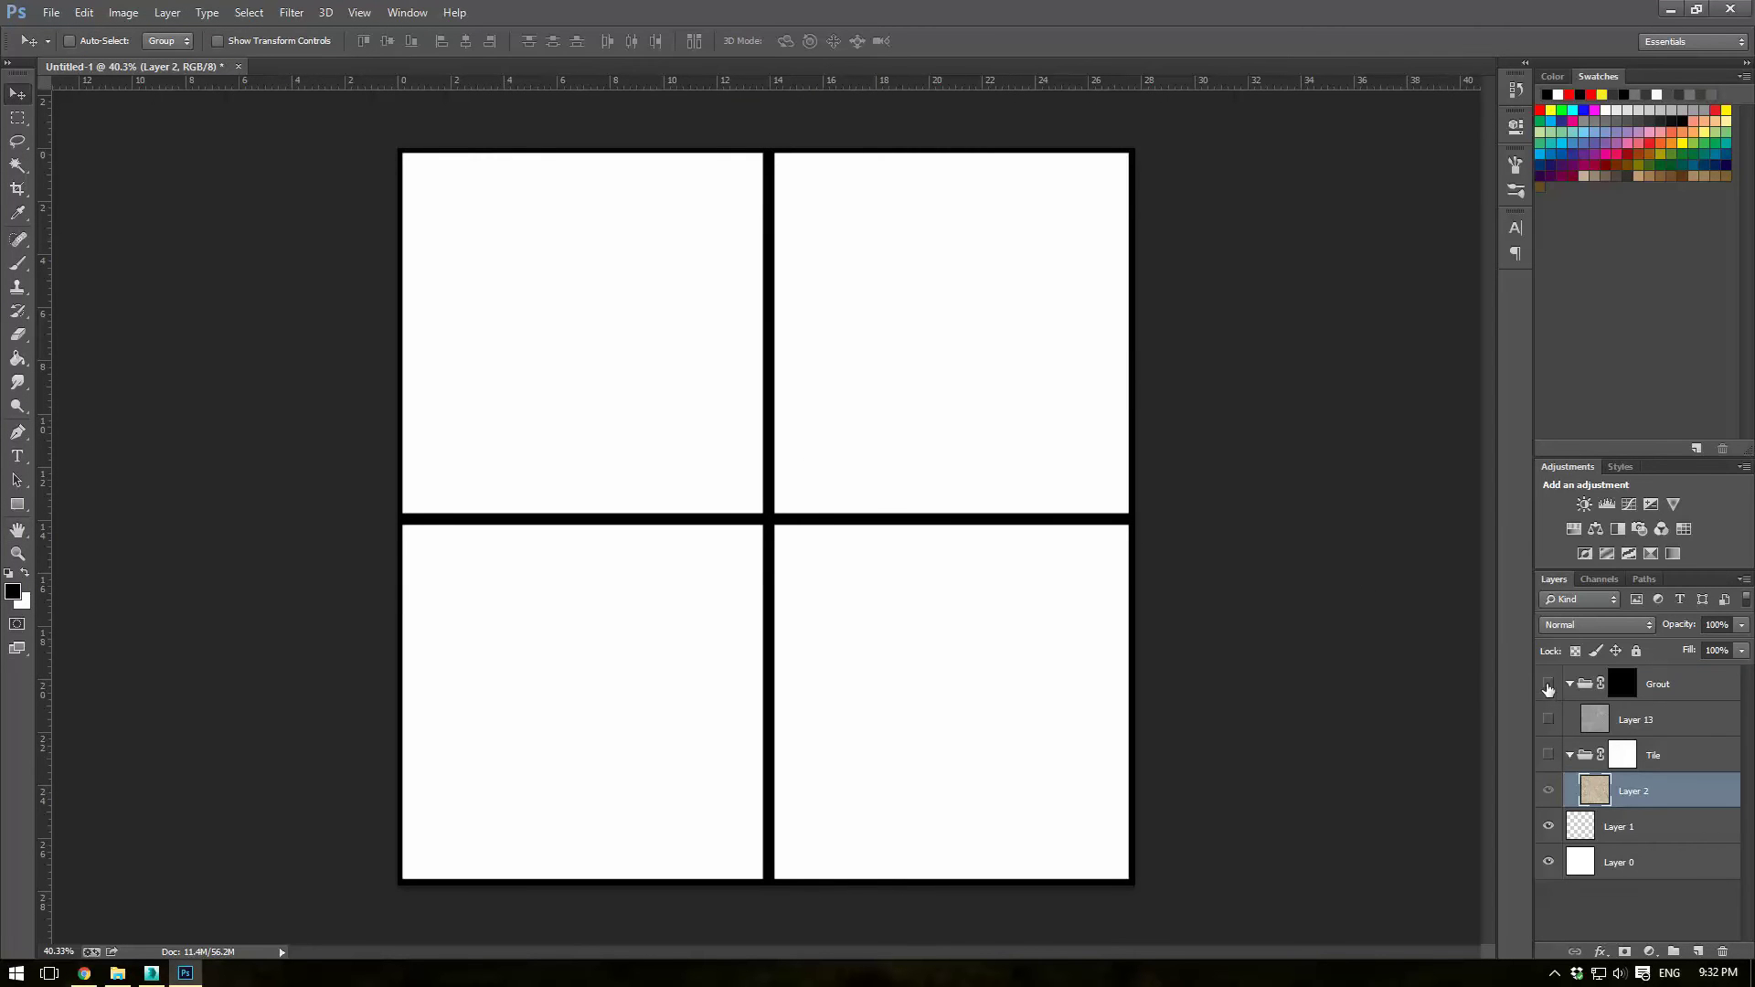
{"action": "left_click", "coordinate": [1546, 752]}
{"action": "left_click", "coordinate": [1550, 720]}
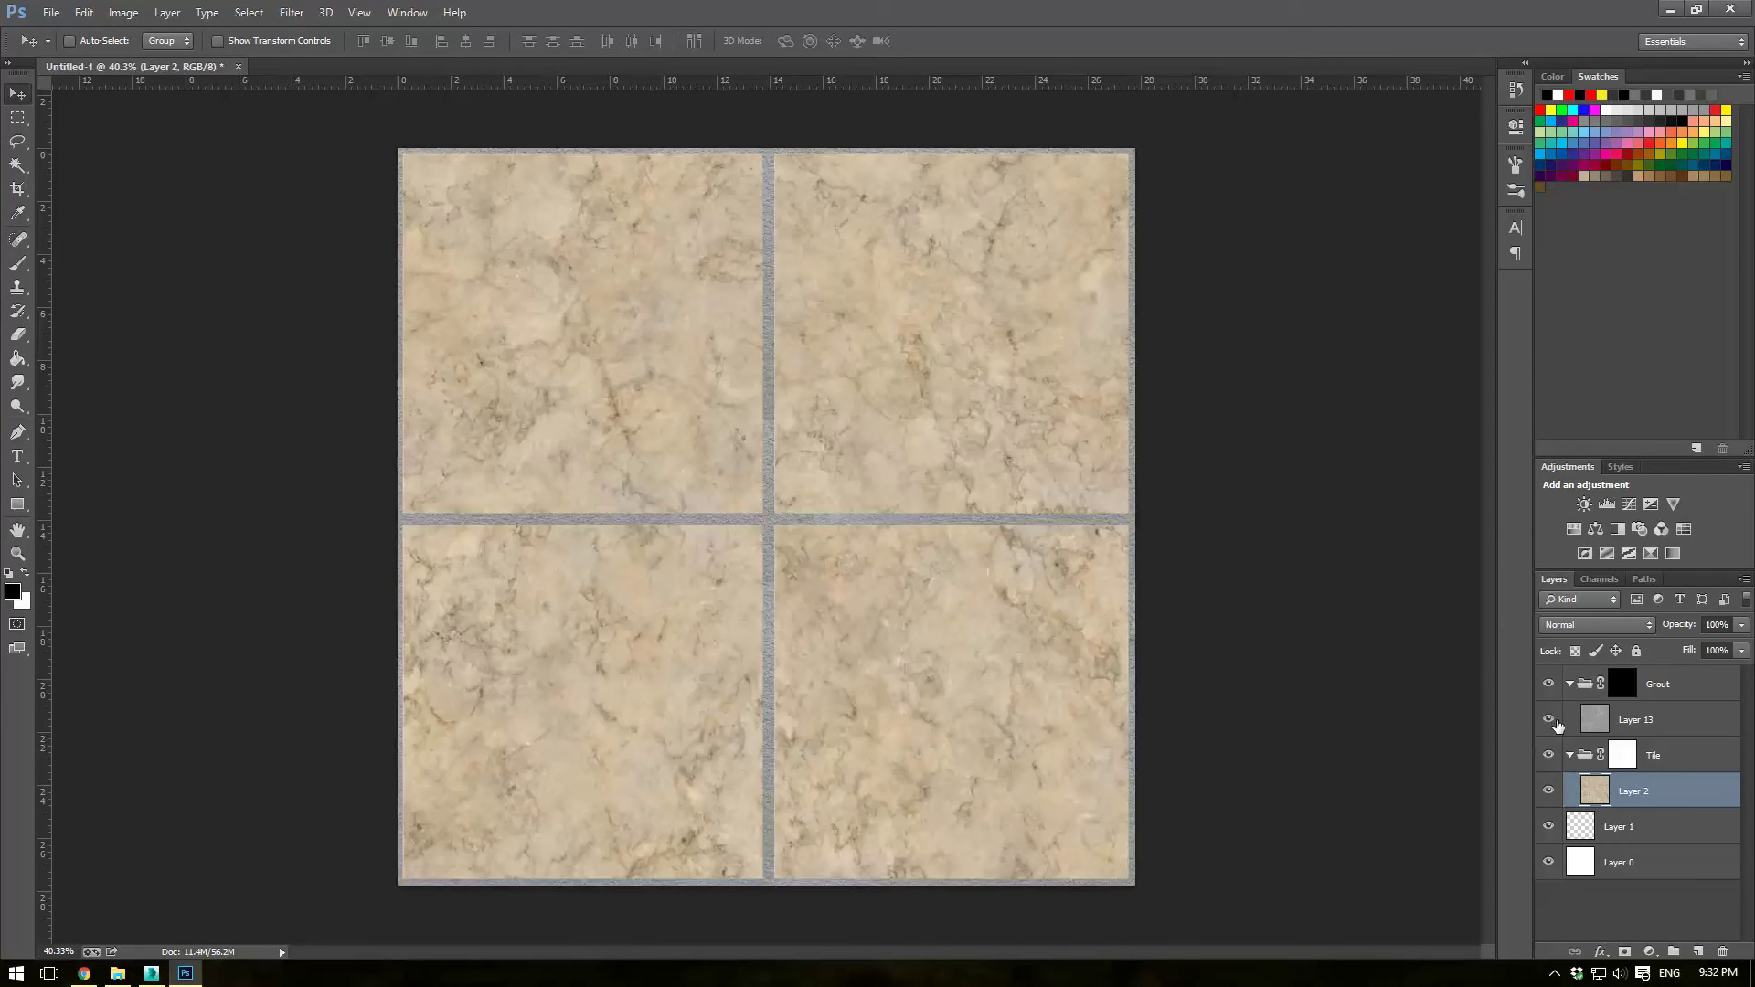
Step: Duplicate the Grout and Tile groups and merge the copies into one Grout copy layer
{"action": "left_click", "coordinate": [1672, 689]}
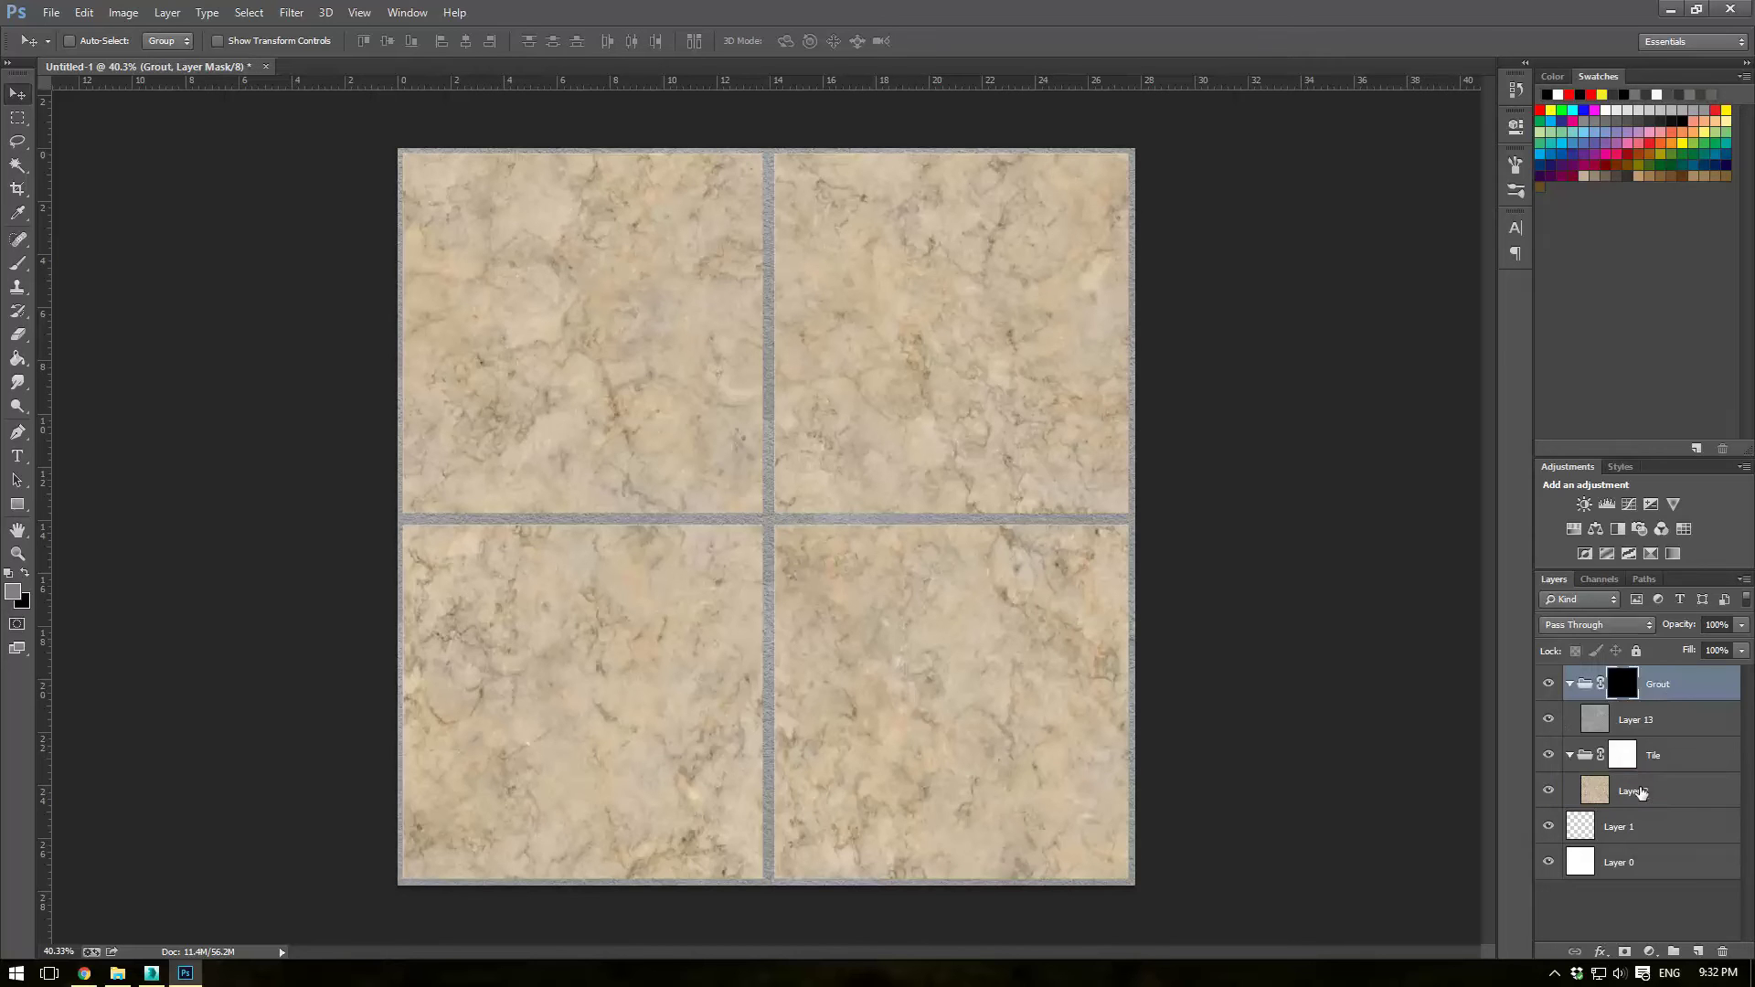
{"action": "left_click", "coordinate": [1641, 791], "text": "shift"}
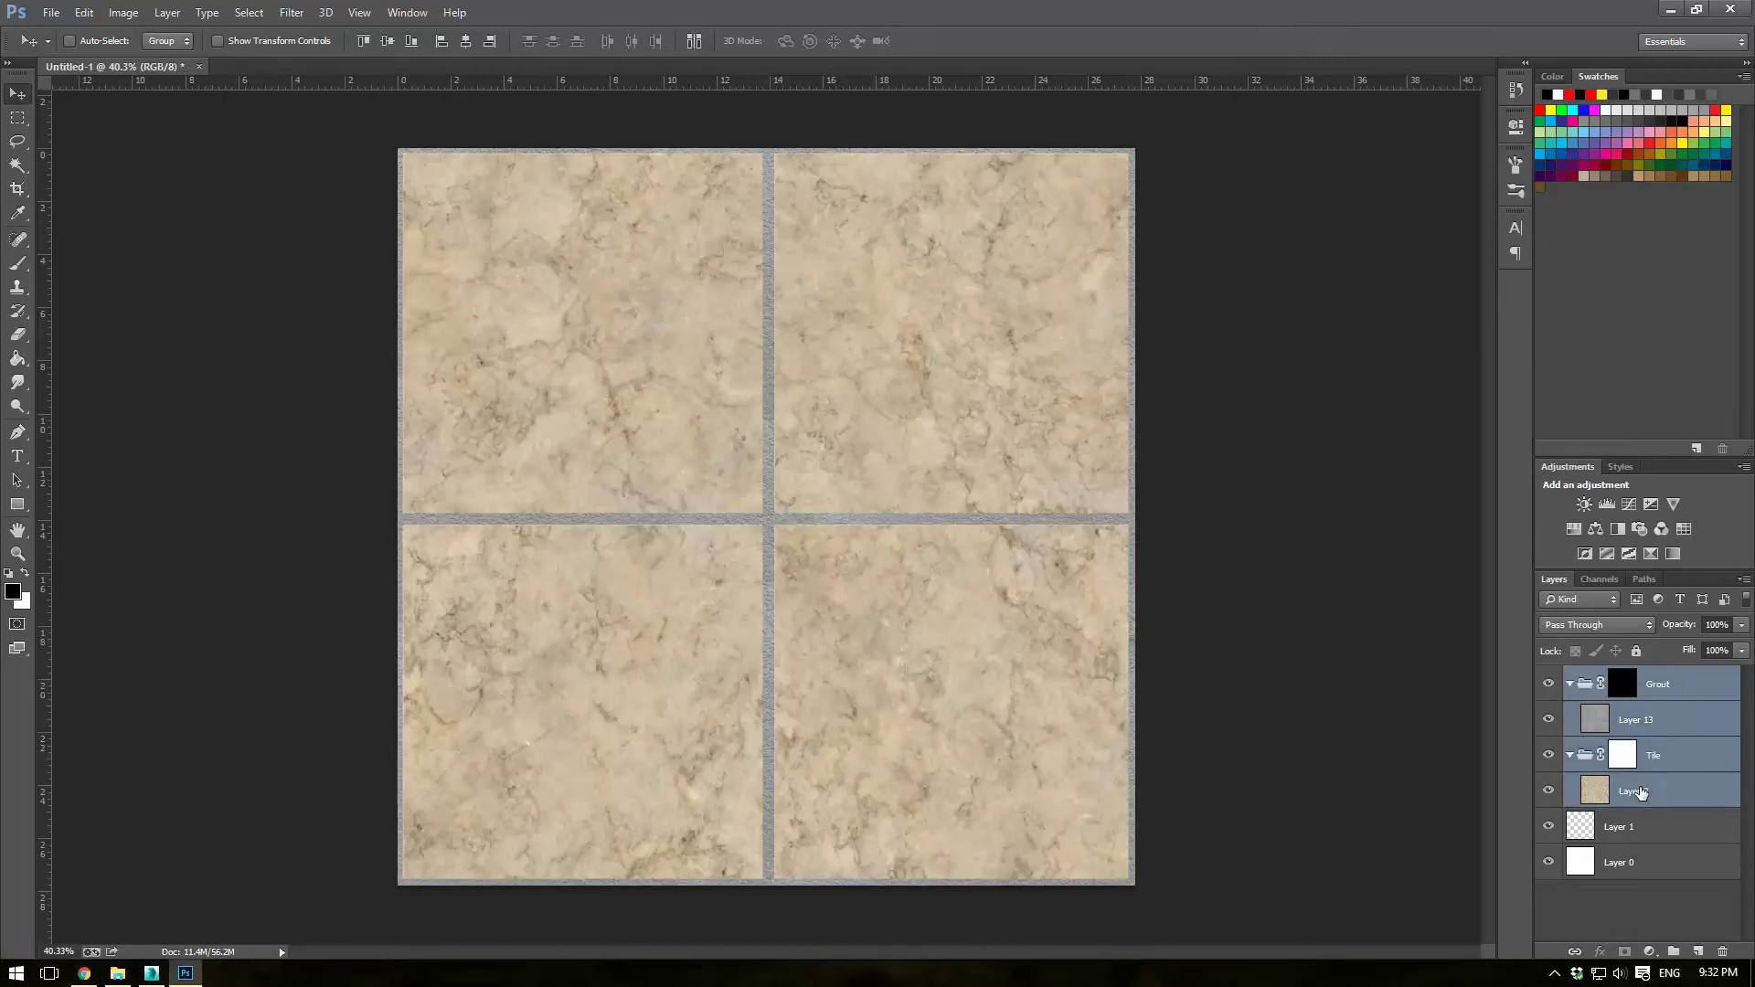
{"action": "right_click", "coordinate": [1648, 720]}
{"action": "left_click", "coordinate": [1453, 278]}
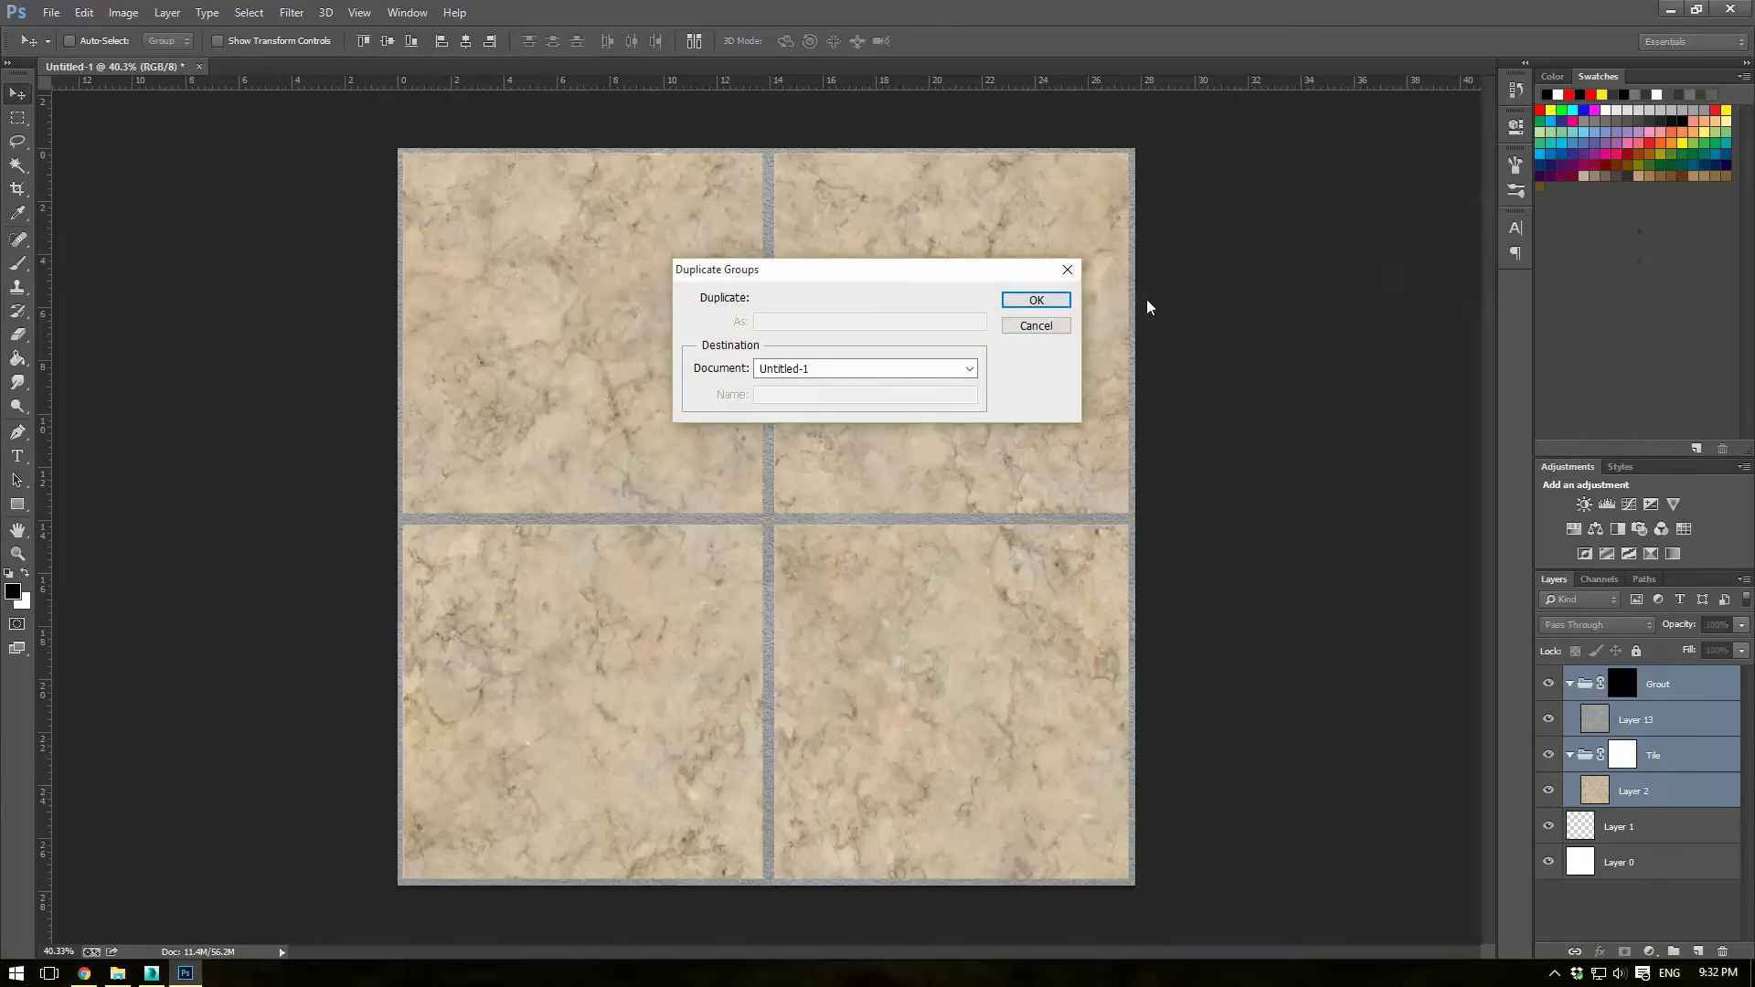
{"action": "left_click", "coordinate": [1030, 300]}
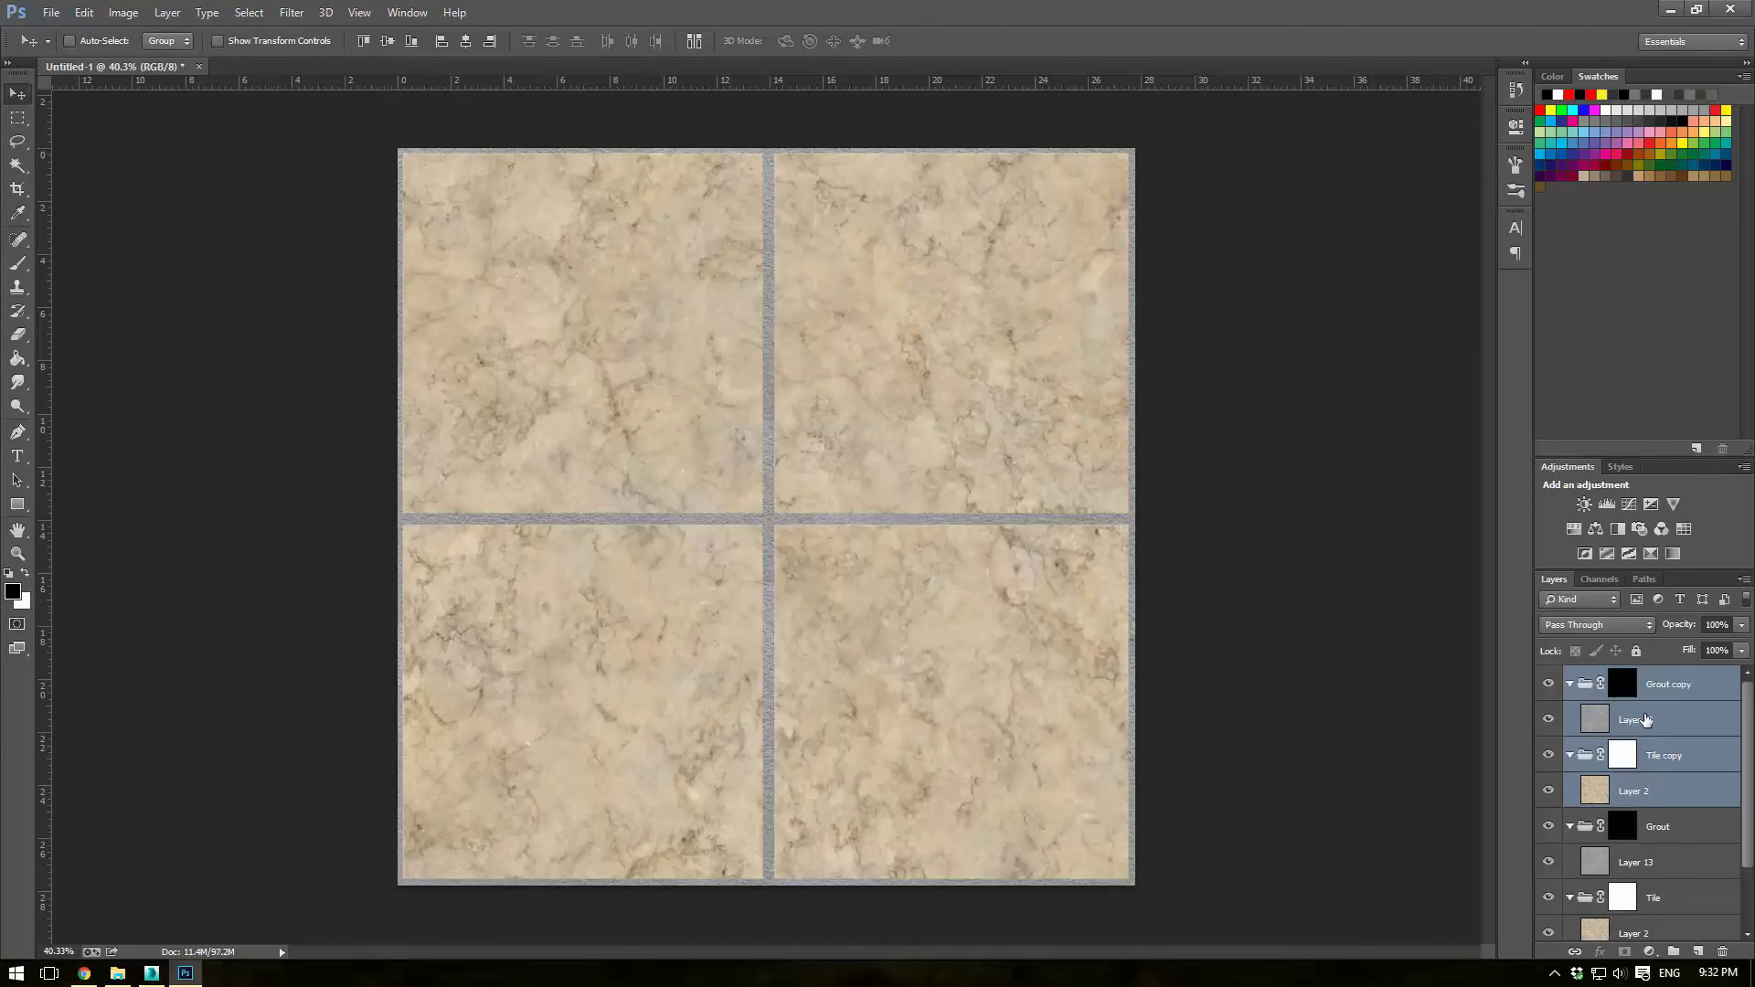
{"action": "right_click", "coordinate": [1646, 719]}
{"action": "left_click", "coordinate": [1438, 689]}
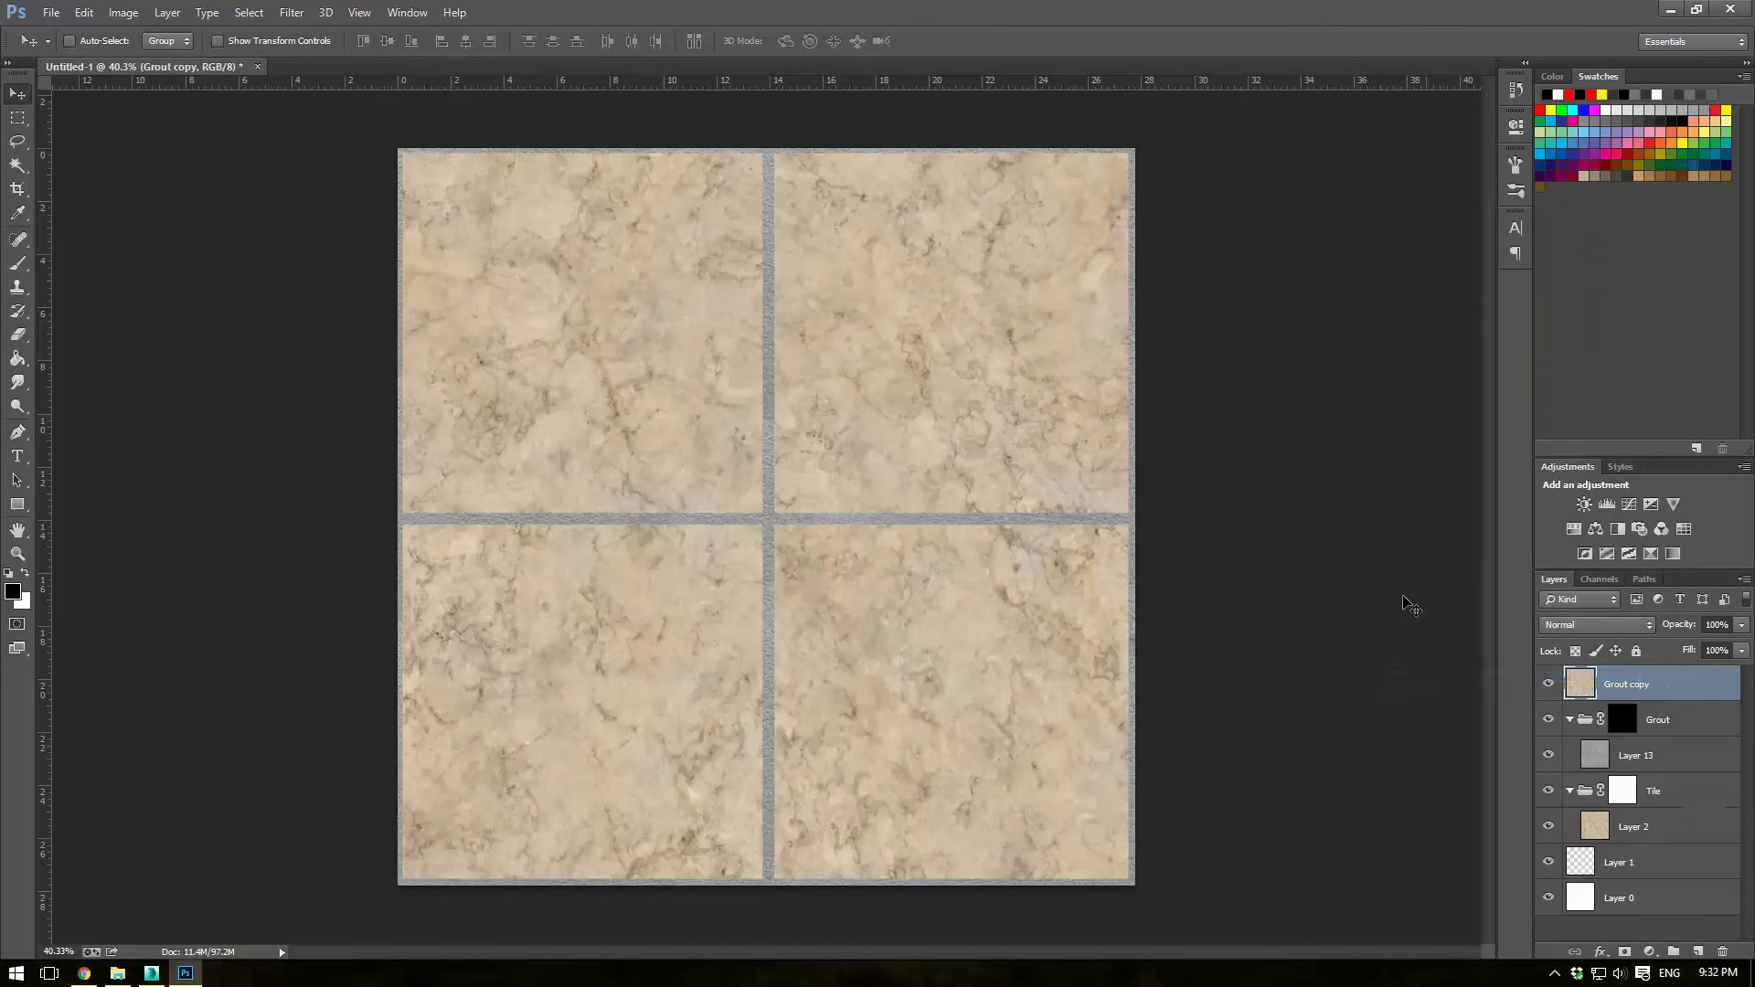
Step: Apply Hue/Saturation to the merged layer with Saturation -100 and Lightness -25
{"action": "left_click", "coordinate": [126, 13]}
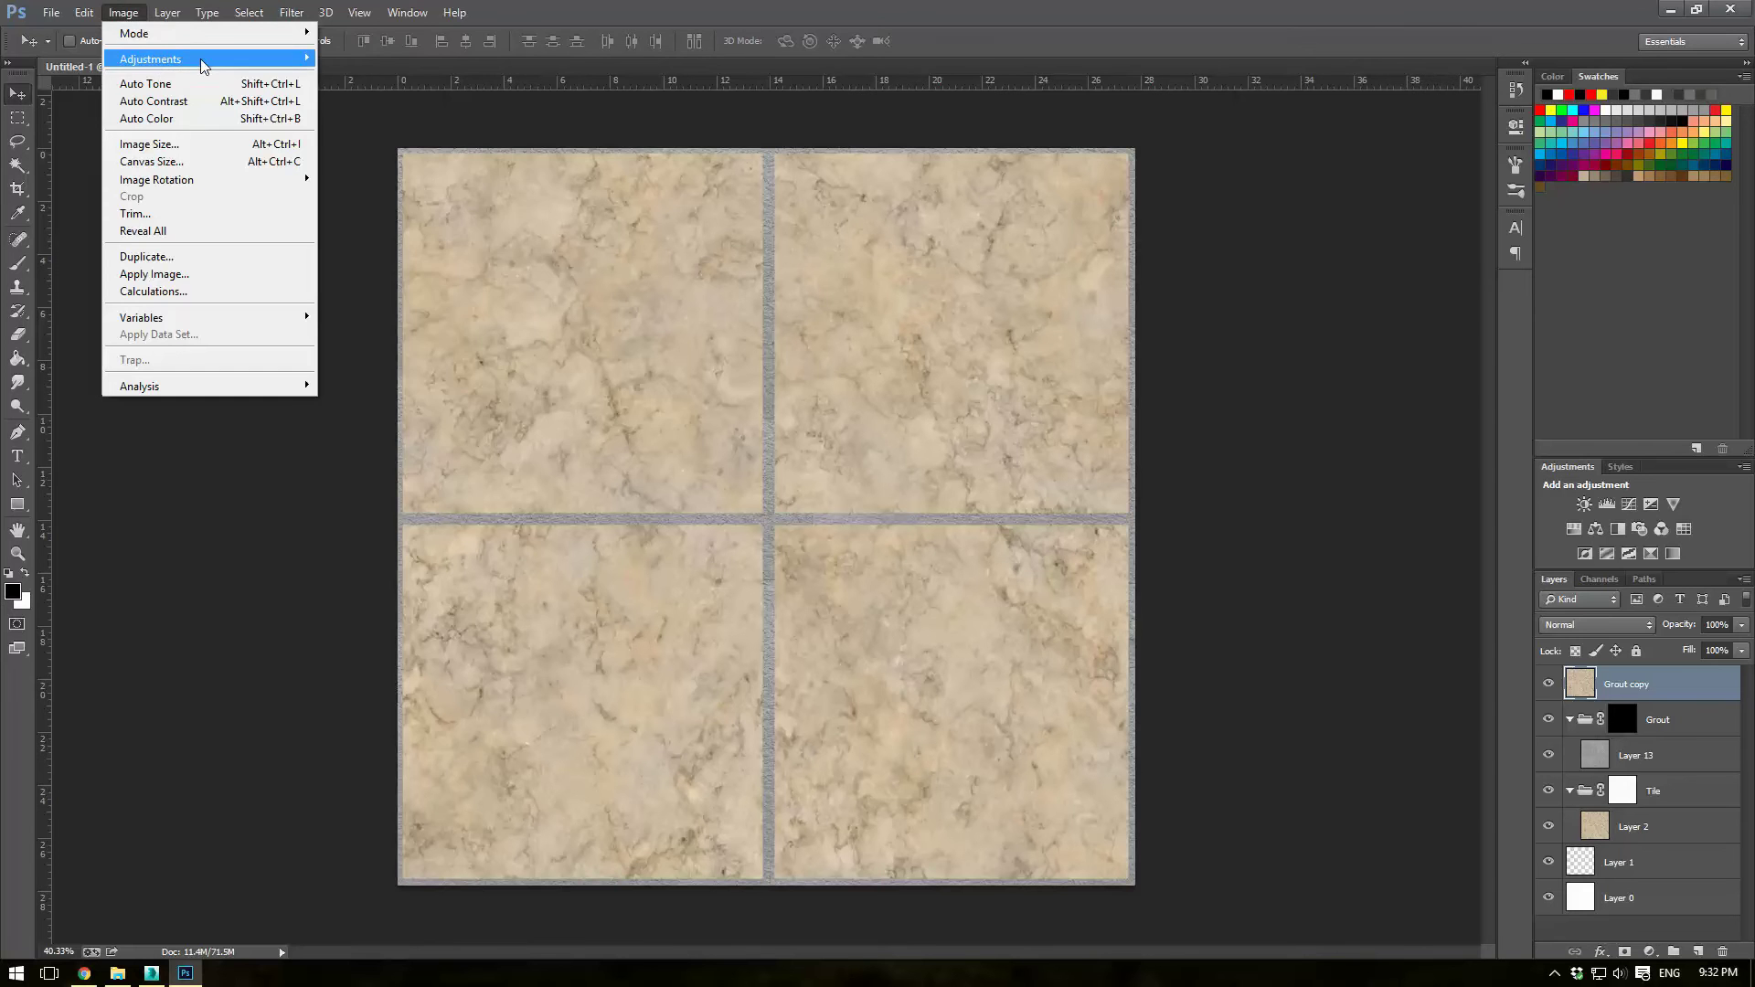
{"action": "mouse_move", "coordinate": [203, 62]}
{"action": "left_click", "coordinate": [432, 153]}
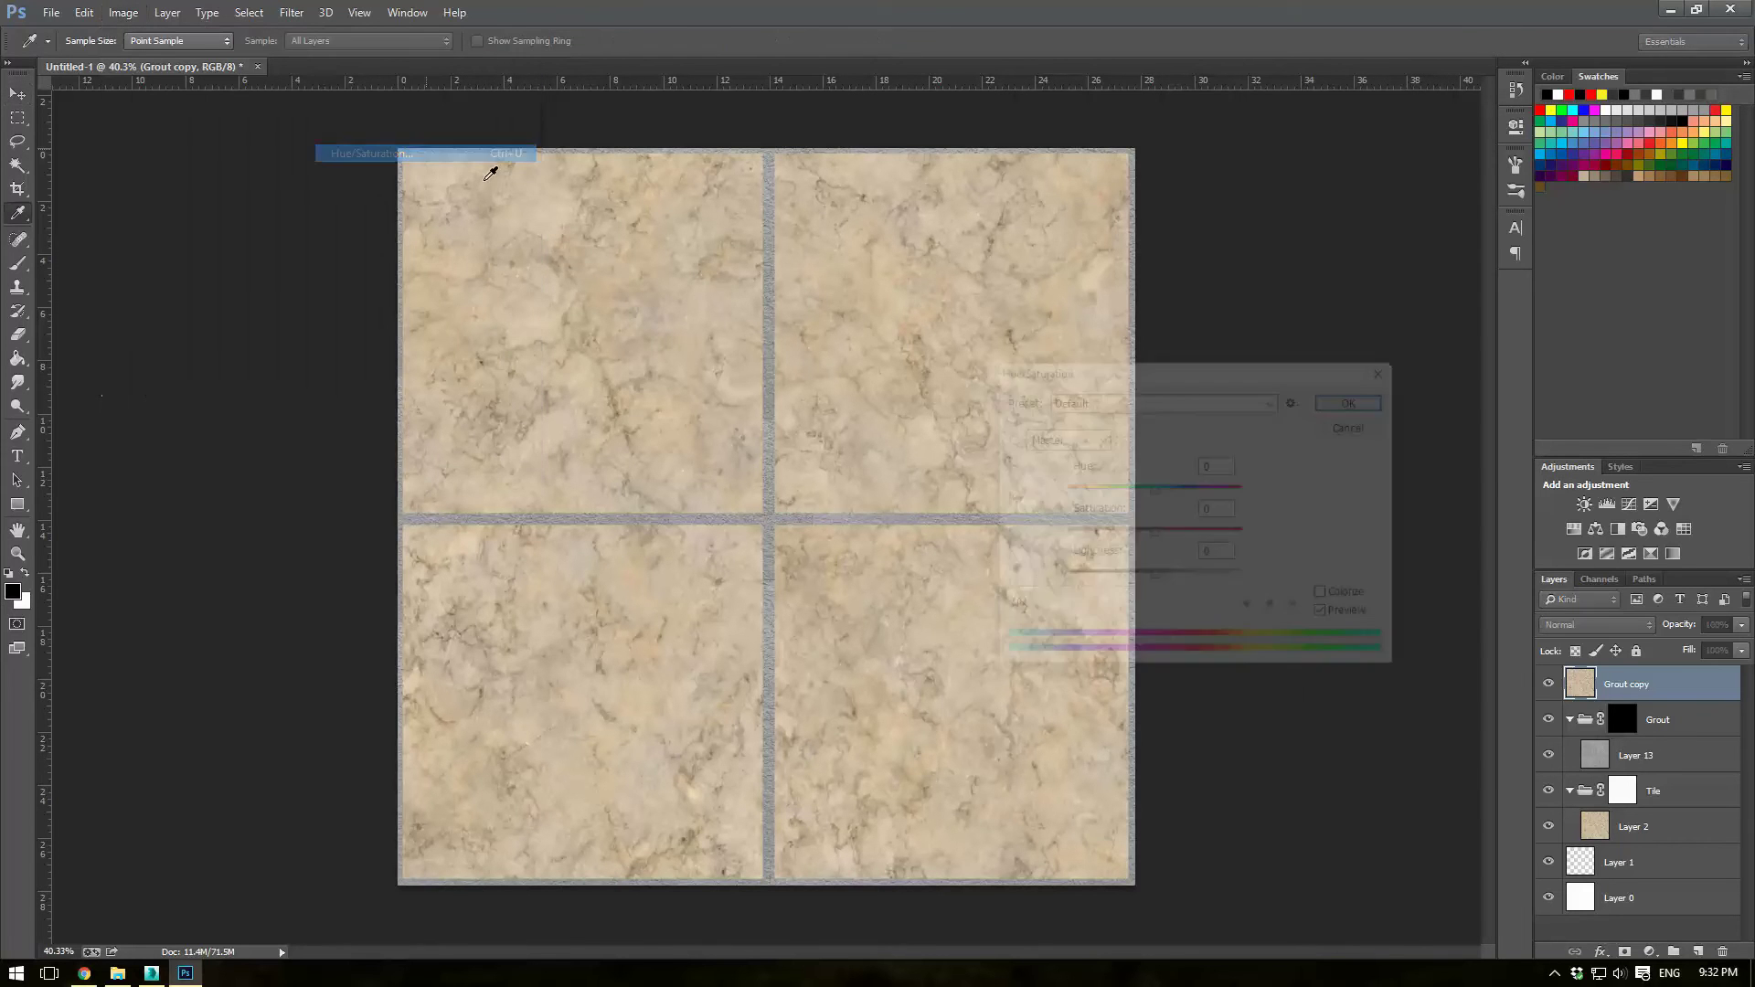
{"action": "left_click_drag", "start_coordinate": [1154, 533], "coordinate": [1027, 520]}
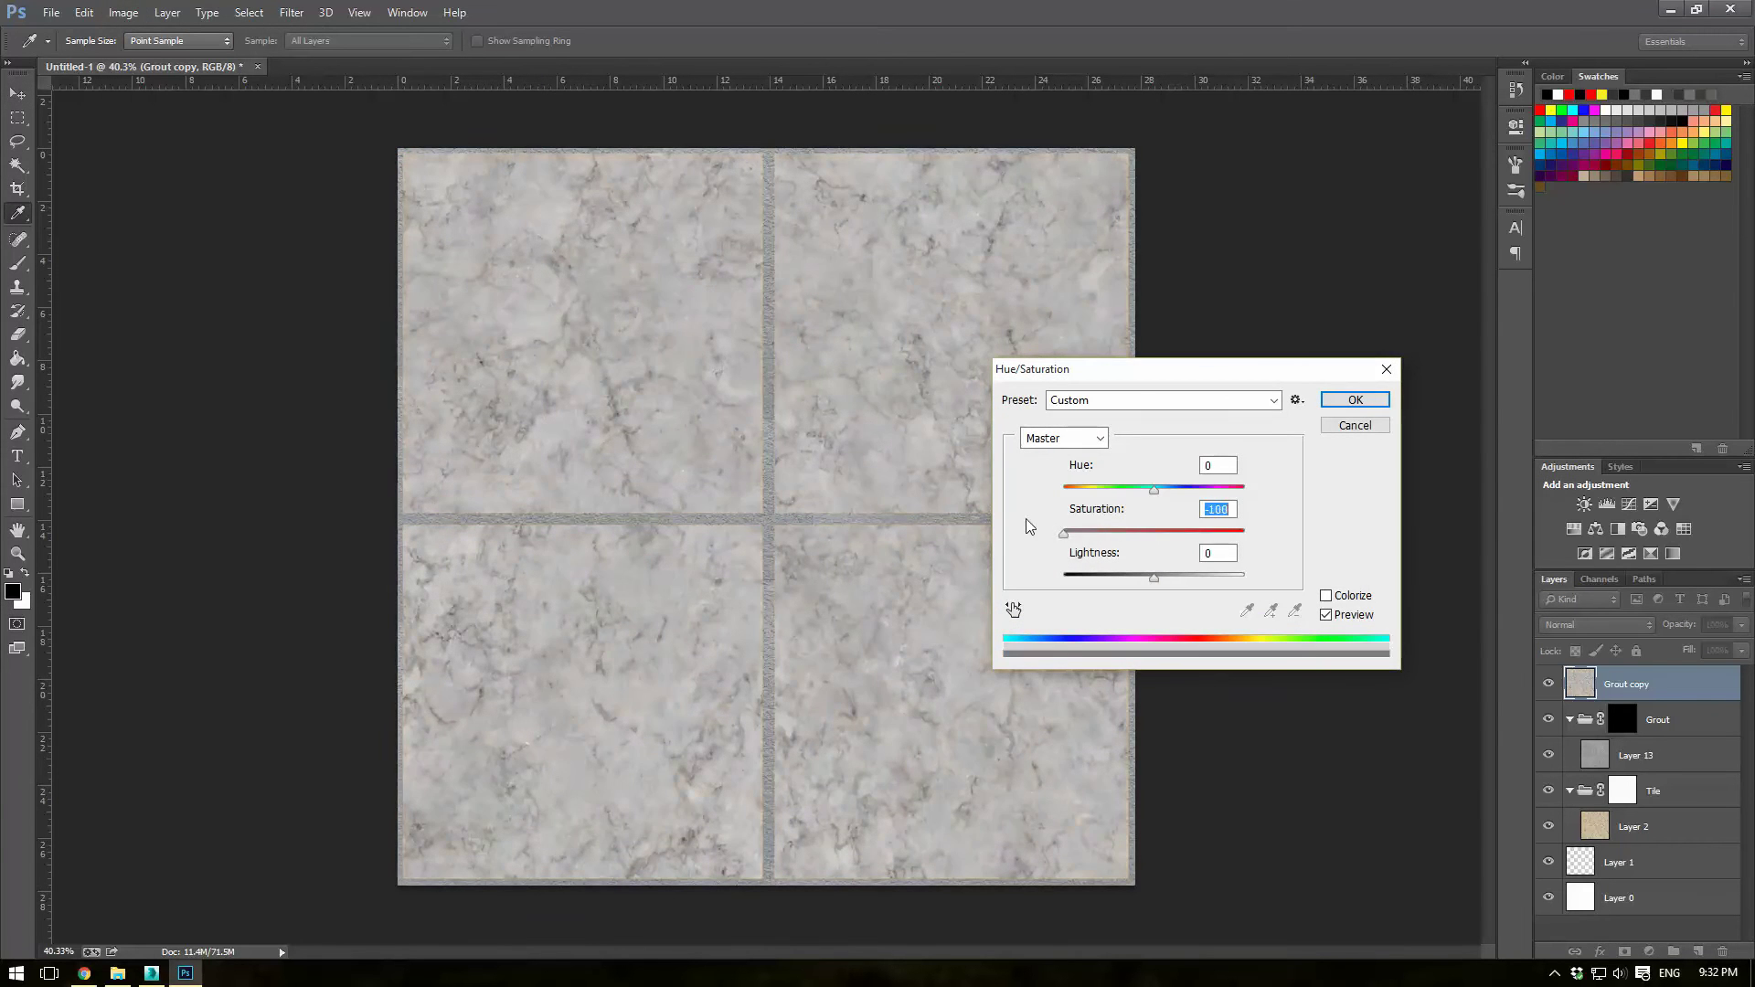
{"action": "left_click", "coordinate": [1129, 576]}
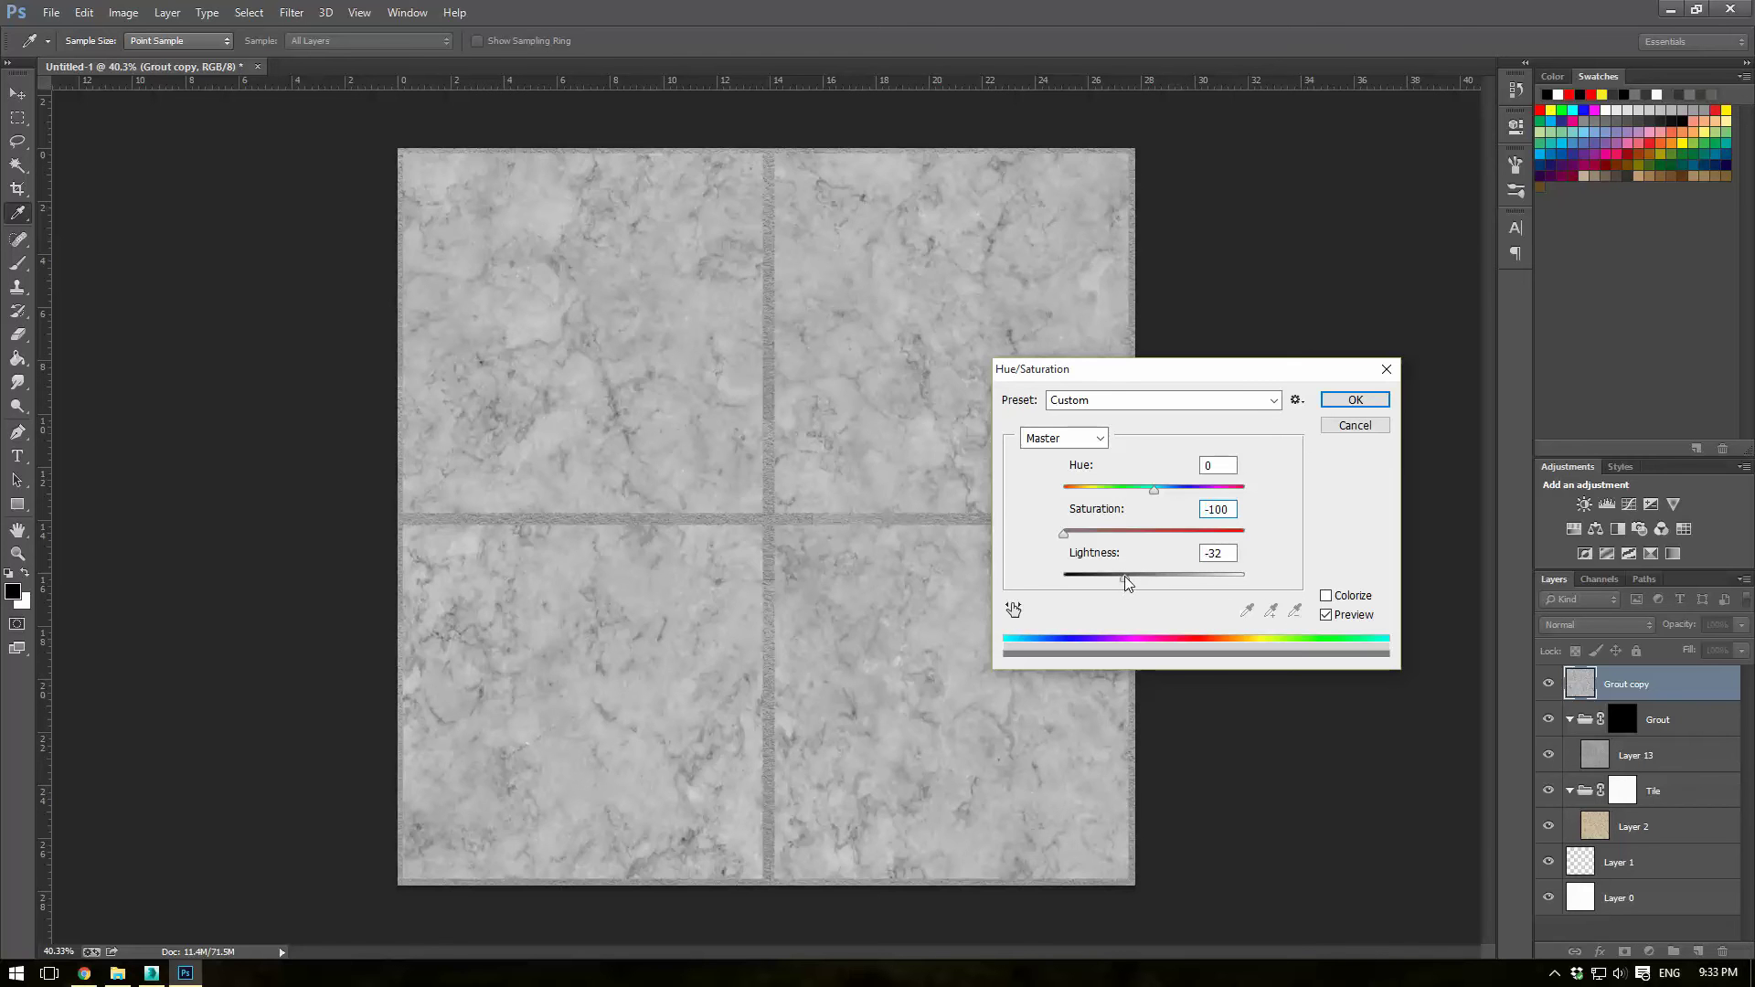
{"action": "left_click_drag", "start_coordinate": [1128, 574], "coordinate": [1132, 574]}
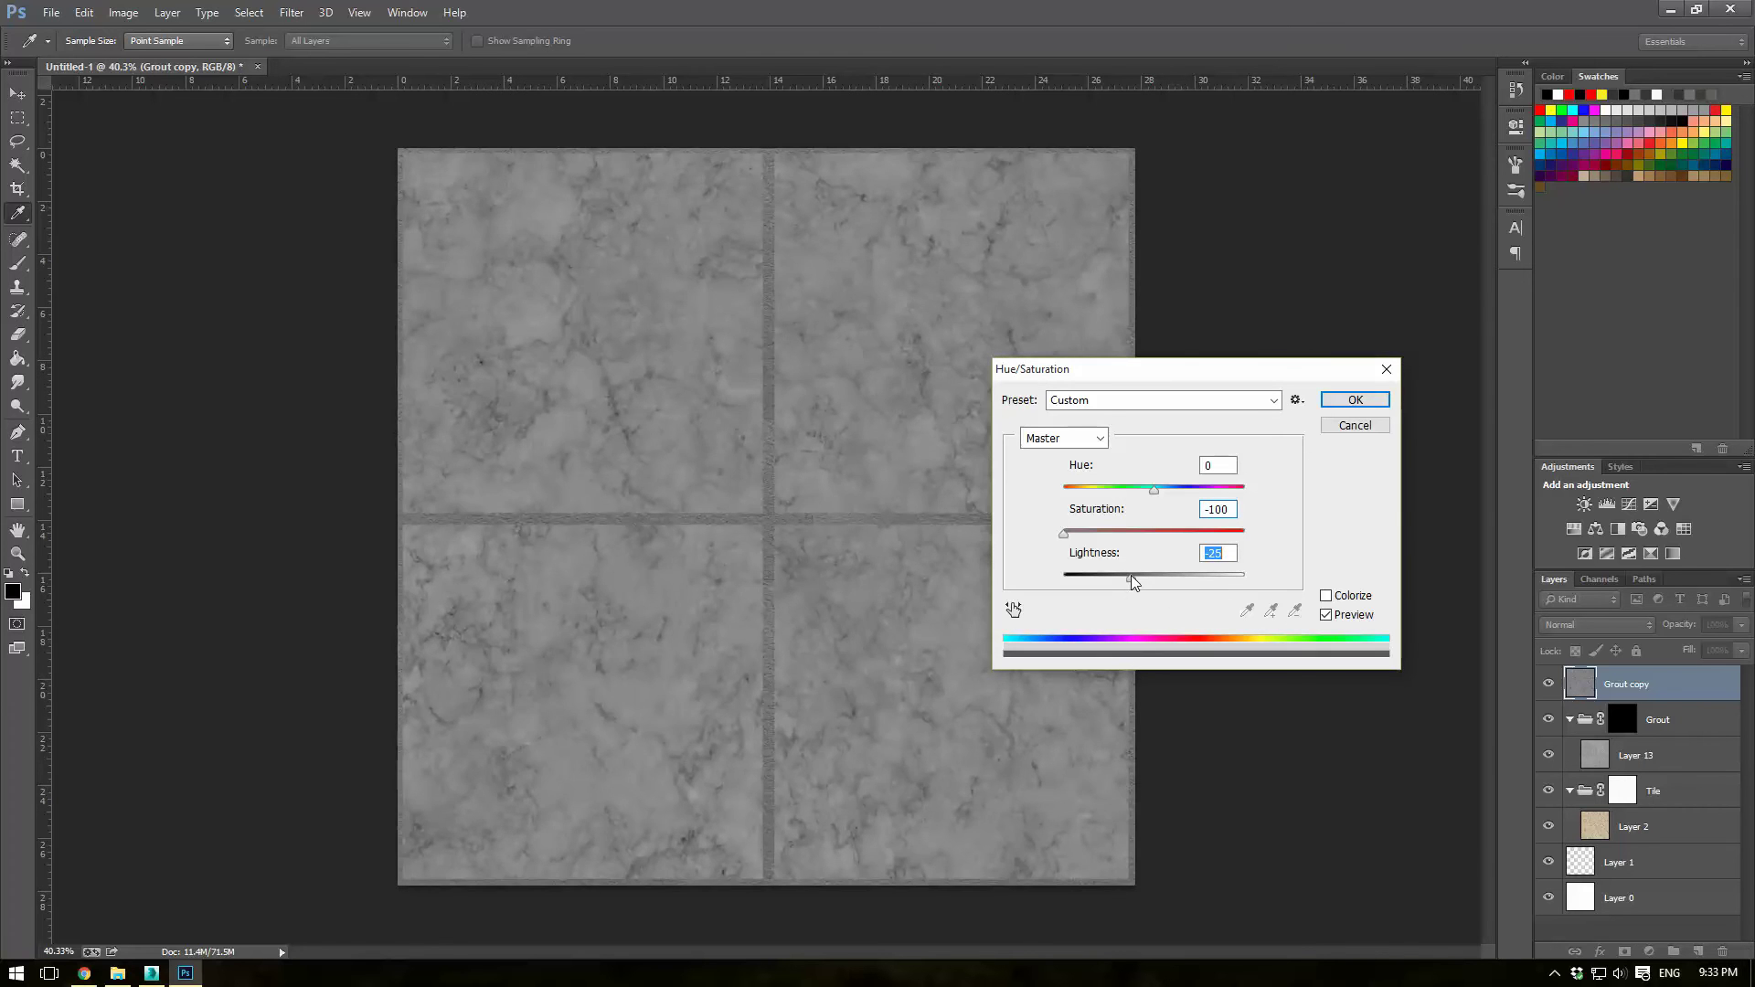
{"action": "left_click", "coordinate": [1351, 402]}
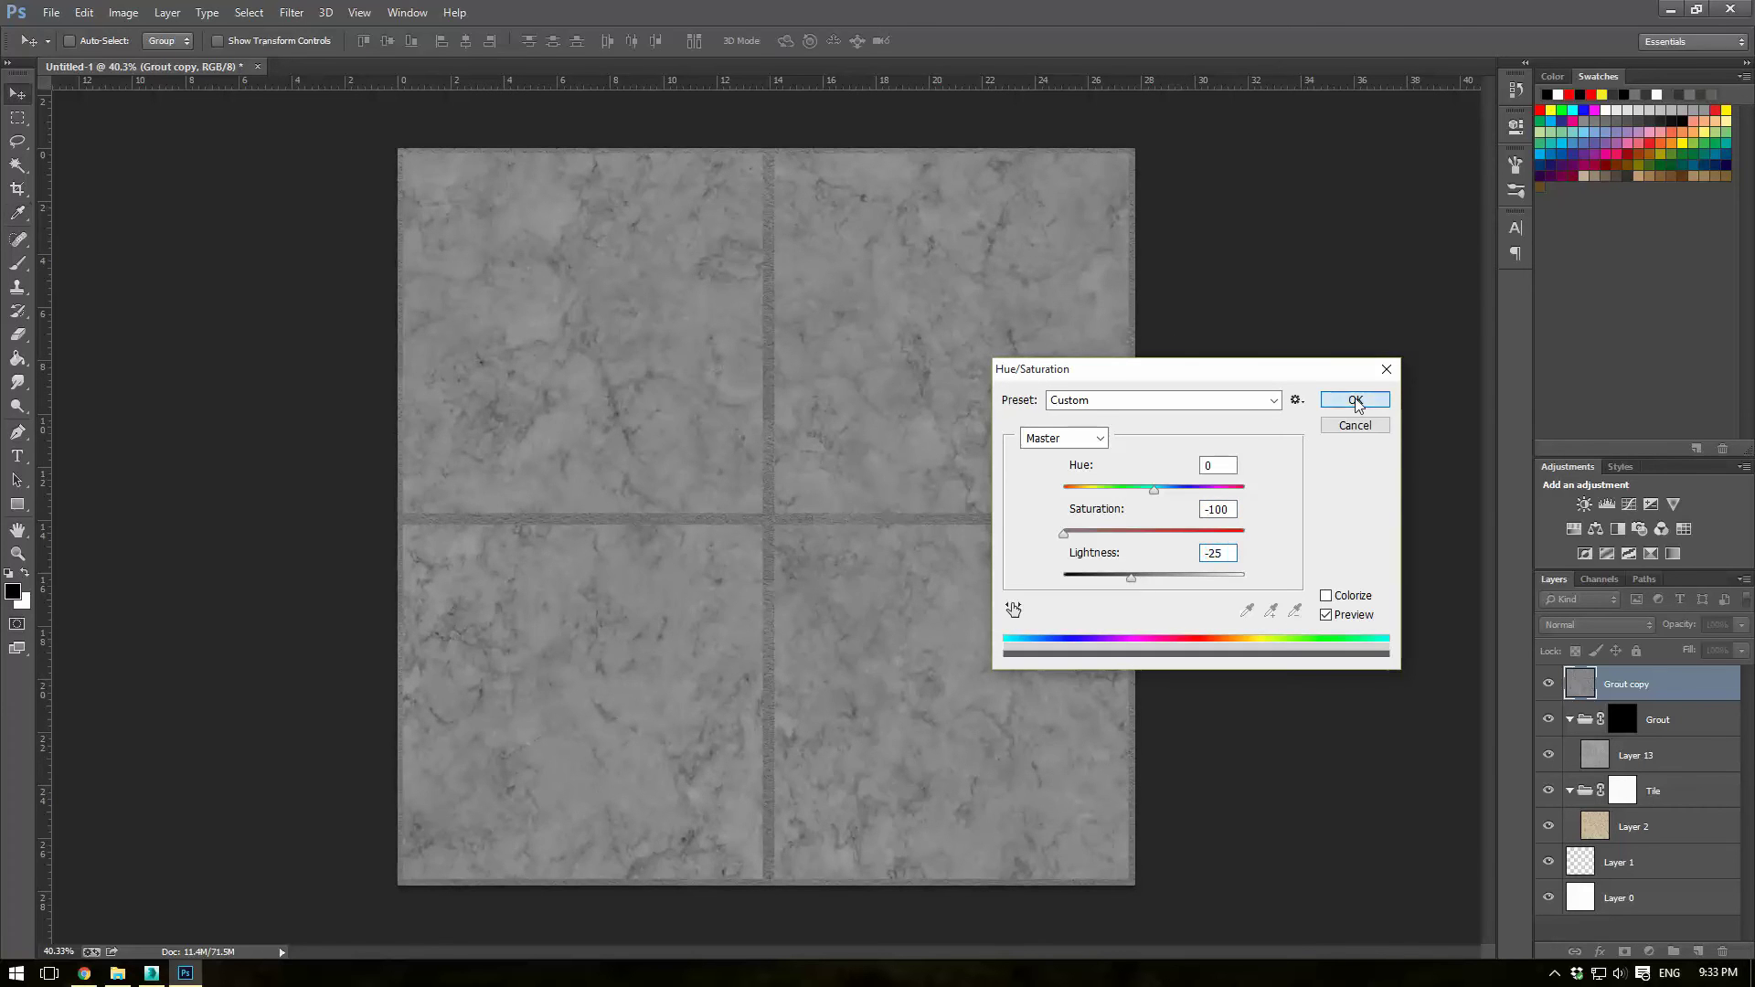
Step: Save the darkened greyscale marble as Tile Bump.jpg in the Tile 01 folder
{"action": "left_click", "coordinate": [51, 12]}
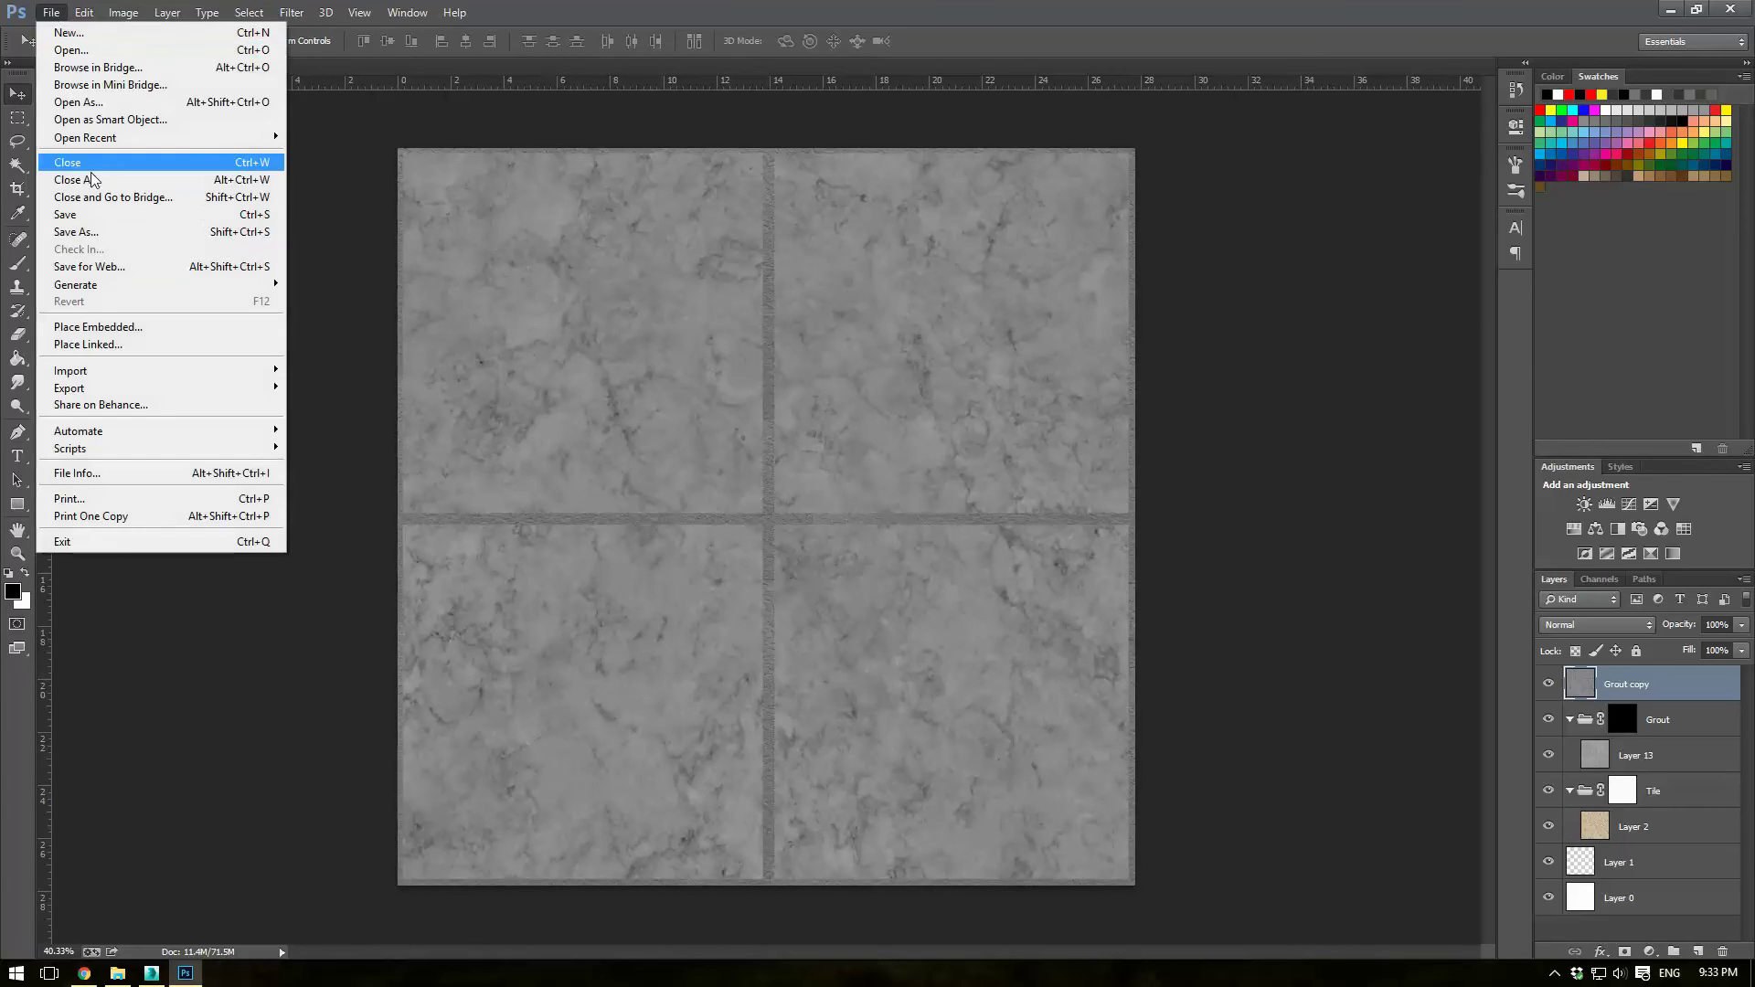
{"action": "left_click", "coordinate": [102, 233]}
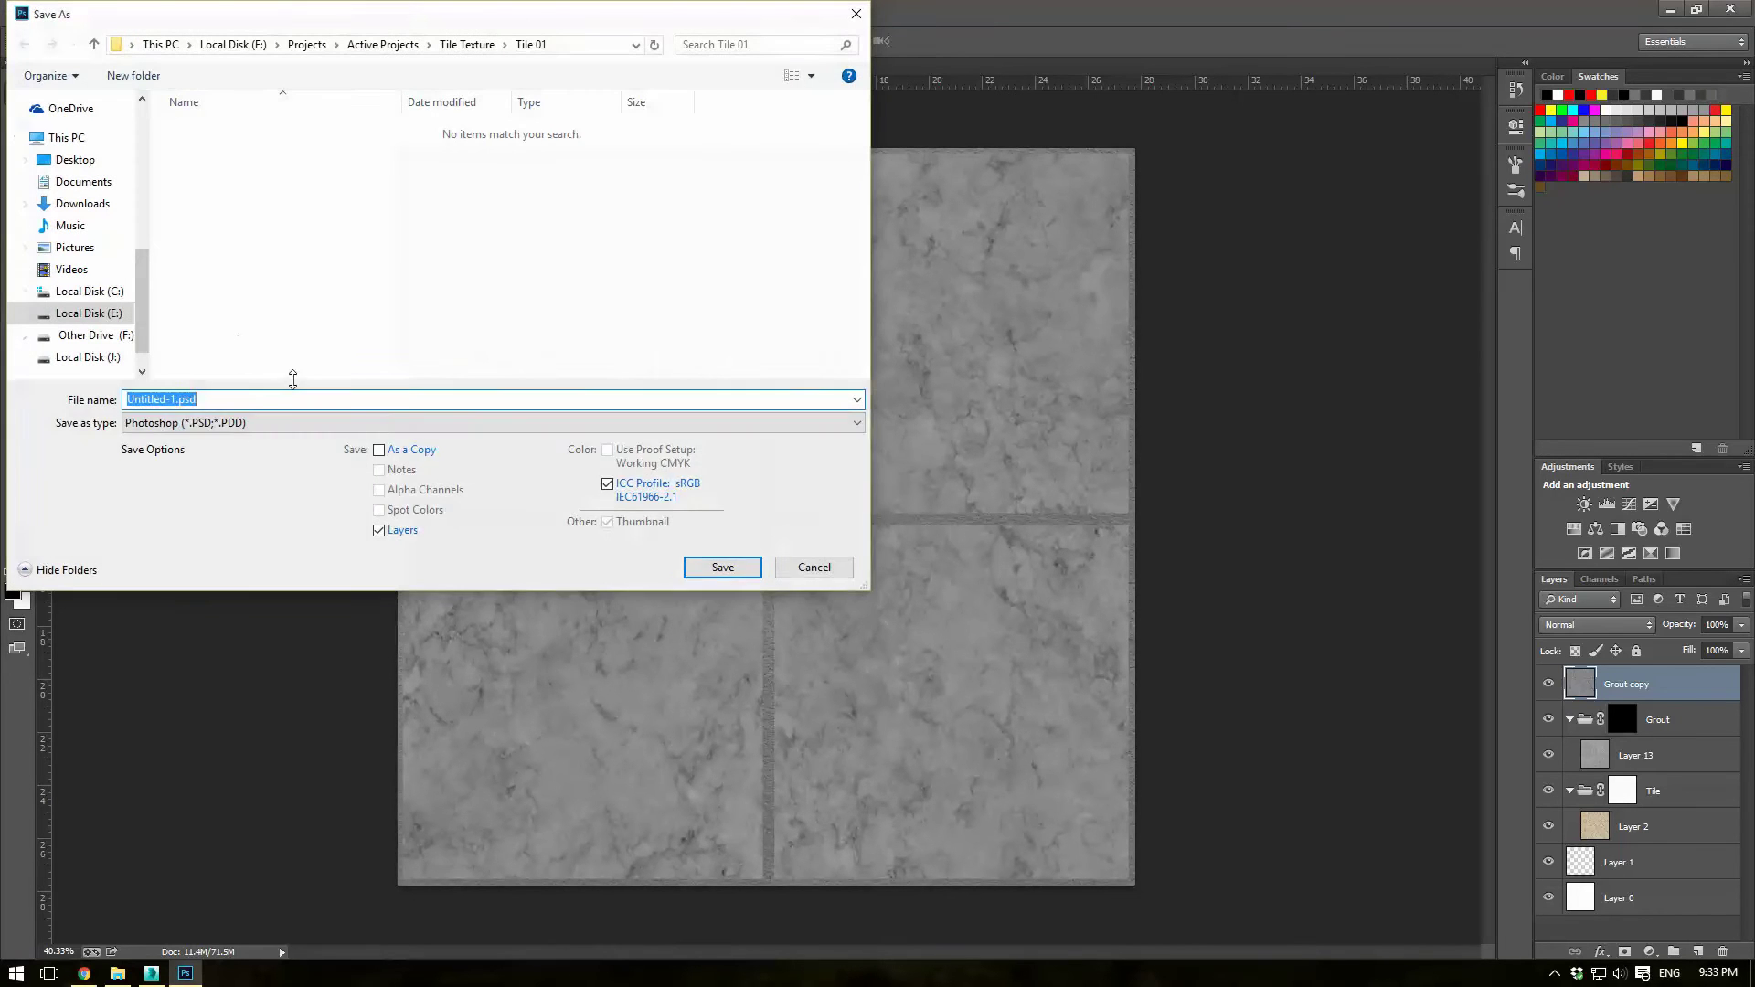
{"action": "left_click", "coordinate": [275, 423]}
{"action": "left_click", "coordinate": [215, 561]}
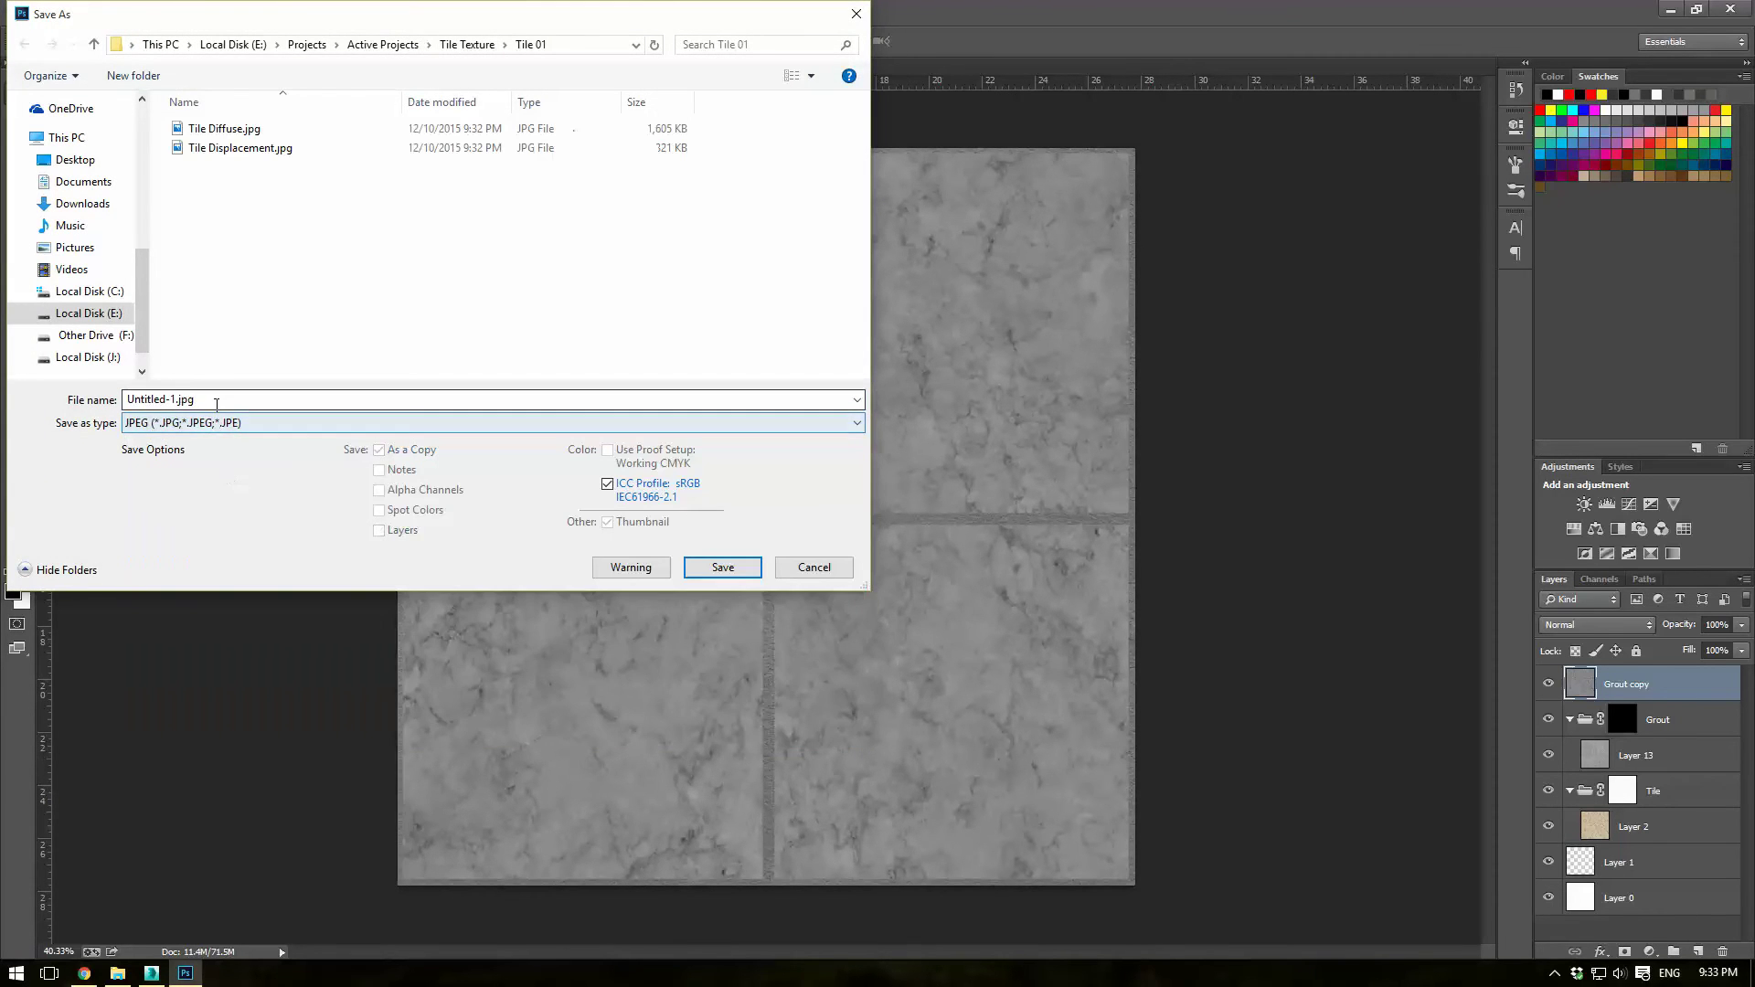
{"action": "double_click", "coordinate": [216, 403]}
{"action": "type", "text": "Tile "}
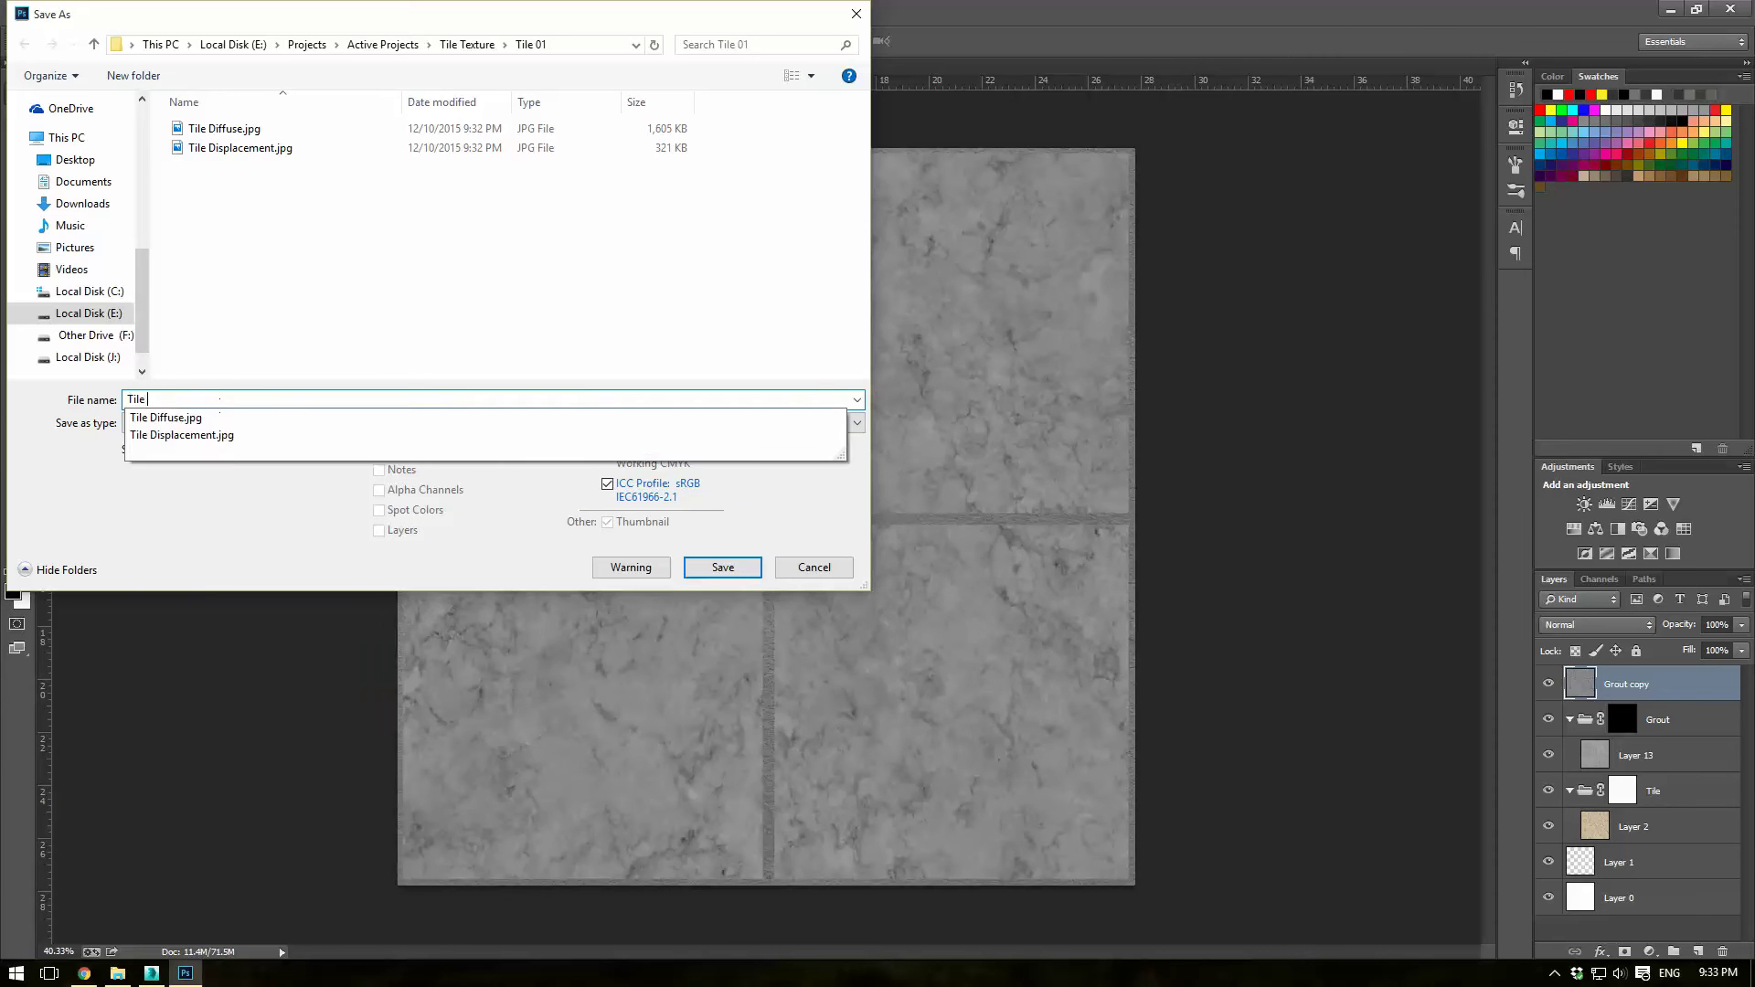
{"action": "type", "text": "Bump"}
{"action": "key", "text": "Return"}
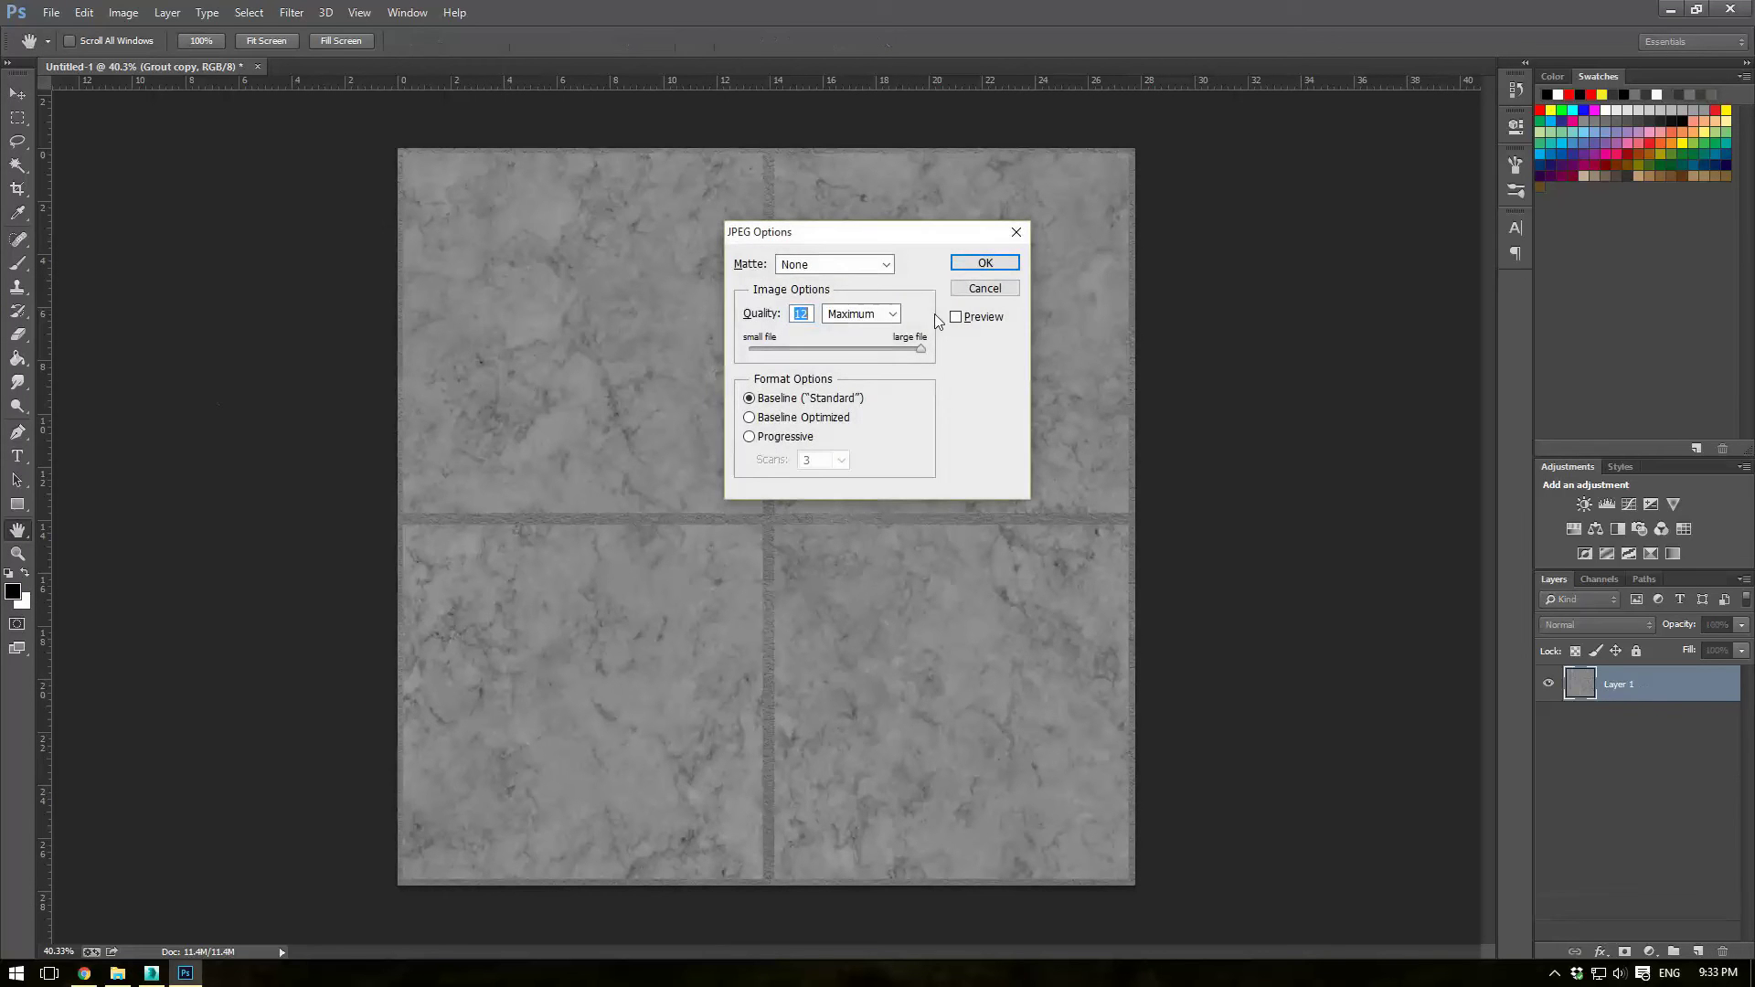
{"action": "left_click", "coordinate": [983, 264]}
{"action": "key", "text": "v"}
{"action": "key", "text": "ctrl+z"}
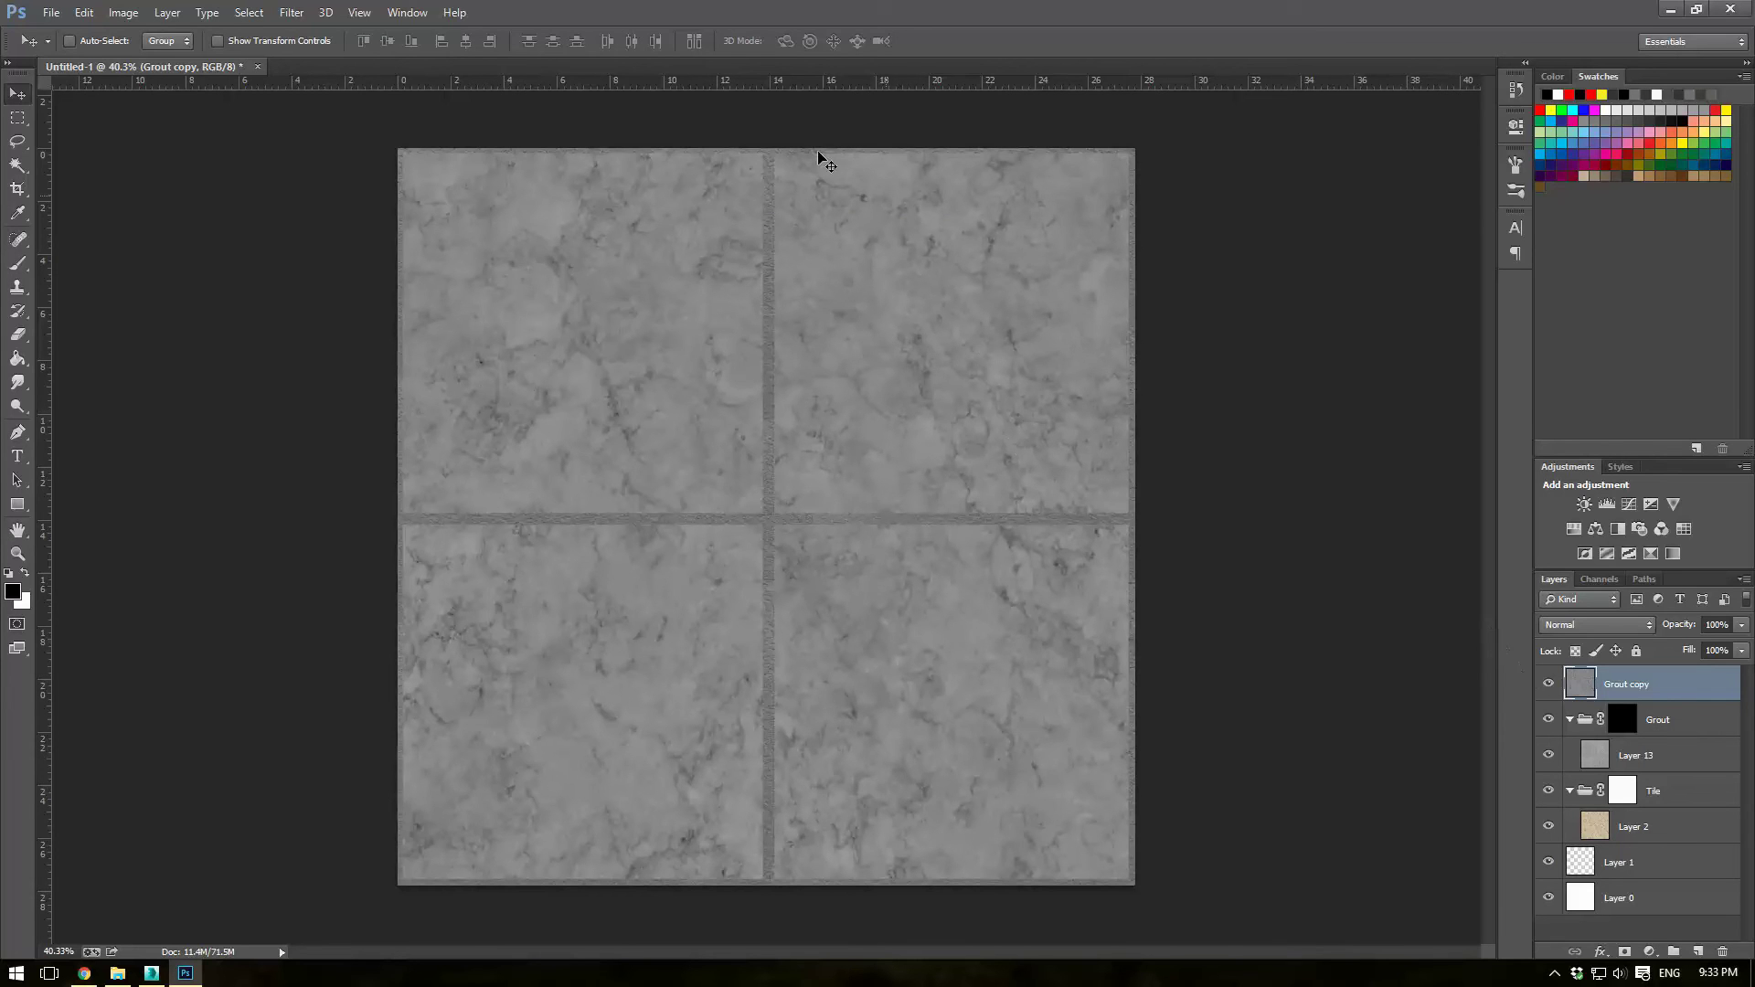
Step: Move Layer 1's dark grout lines to the top of the stack at 59% opacity
{"action": "left_click", "coordinate": [1638, 868]}
{"action": "left_click_drag", "start_coordinate": [1630, 875], "coordinate": [1638, 672]}
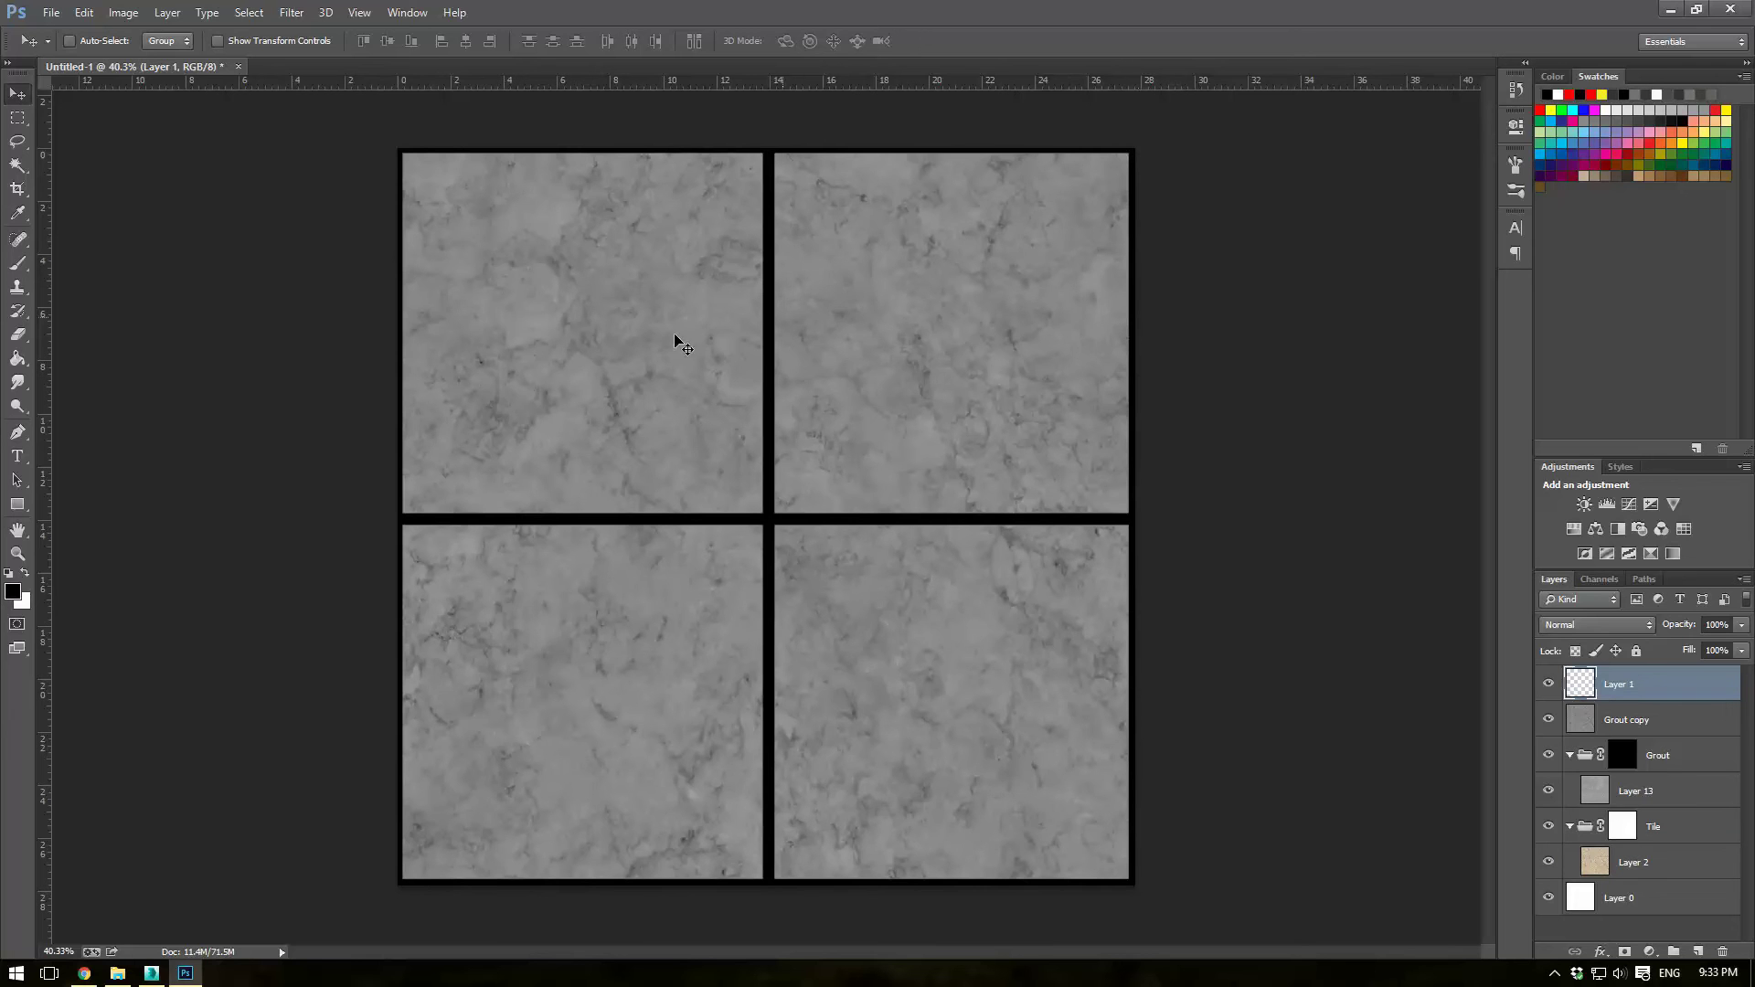
{"action": "left_click", "coordinate": [1741, 625]}
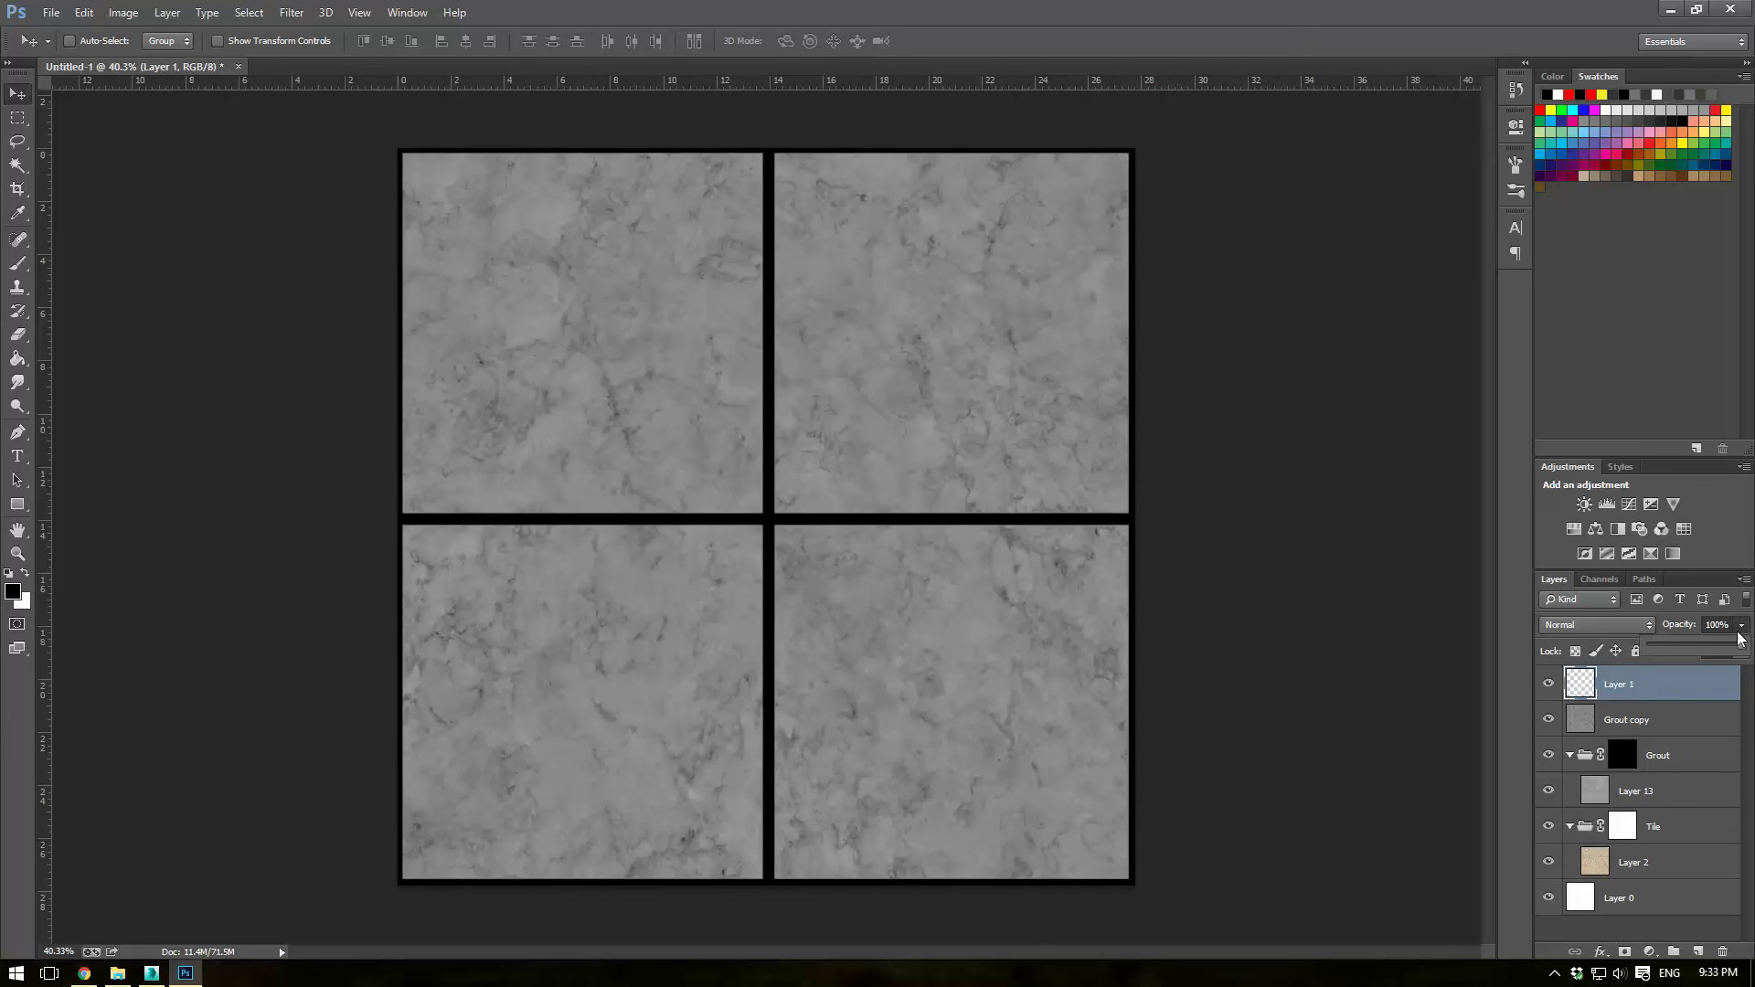
{"action": "left_click_drag", "start_coordinate": [1740, 647], "coordinate": [1704, 656]}
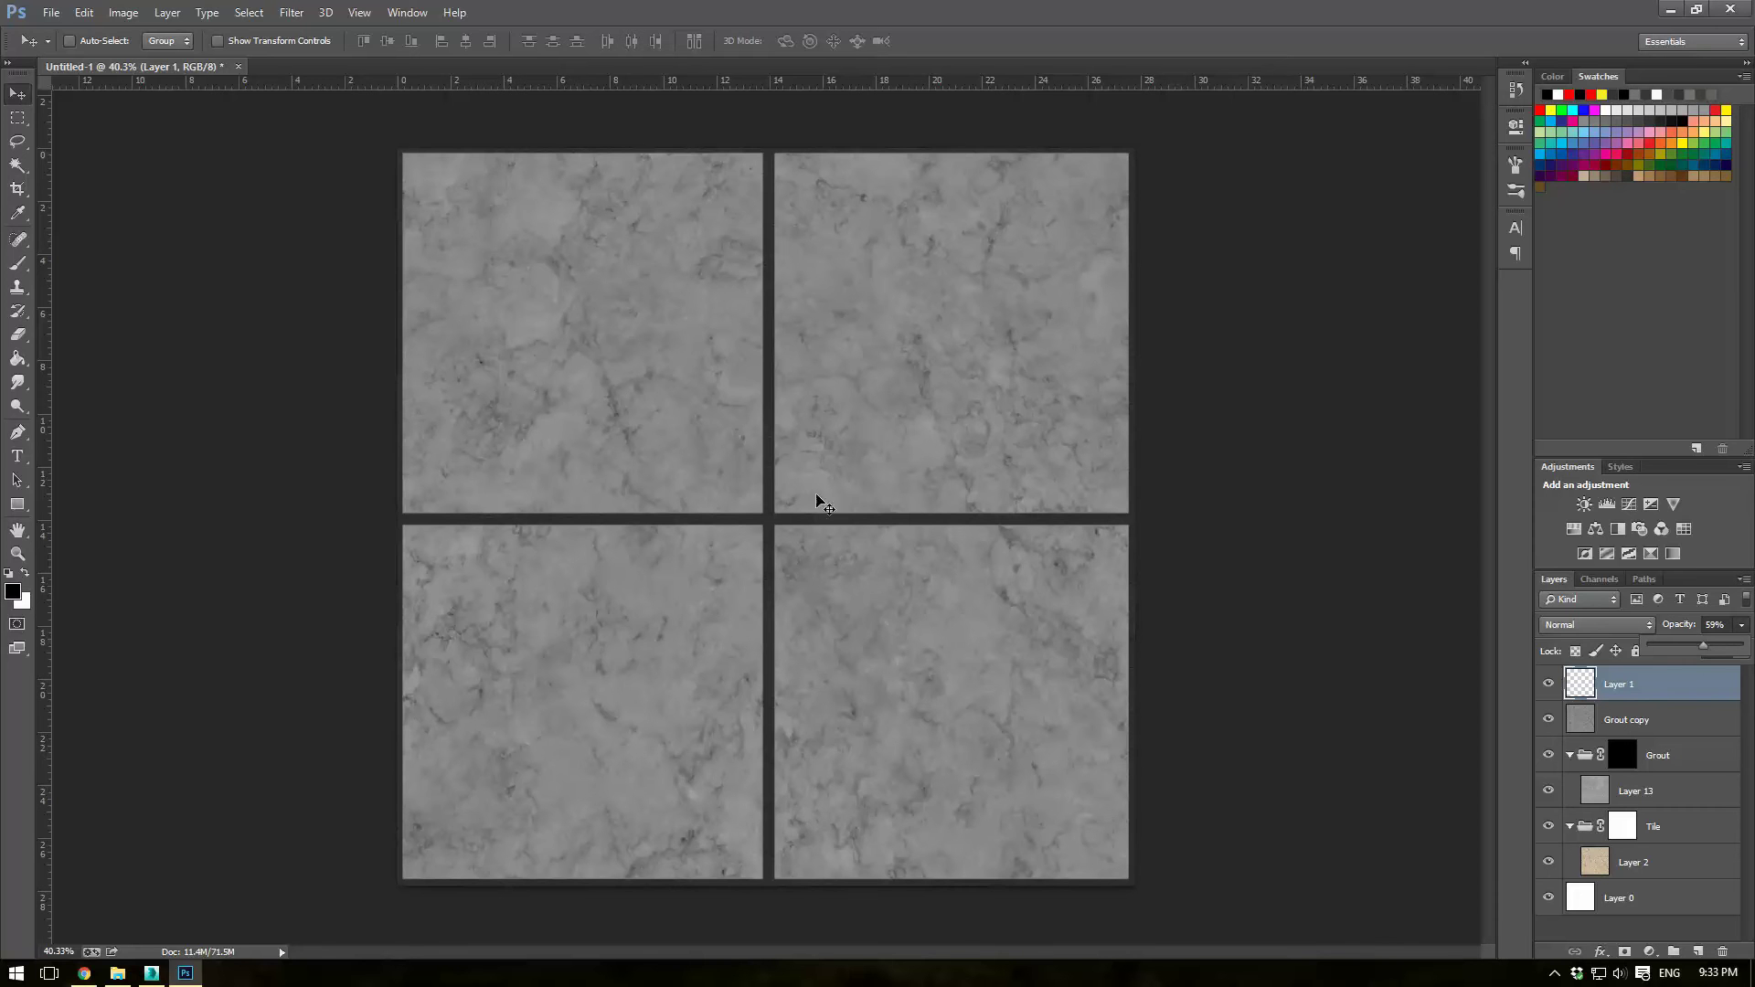
Step: Save the combined image as the Tile Reflect JPEG in Tile 01
{"action": "left_click", "coordinate": [50, 13]}
{"action": "left_click", "coordinate": [137, 228]}
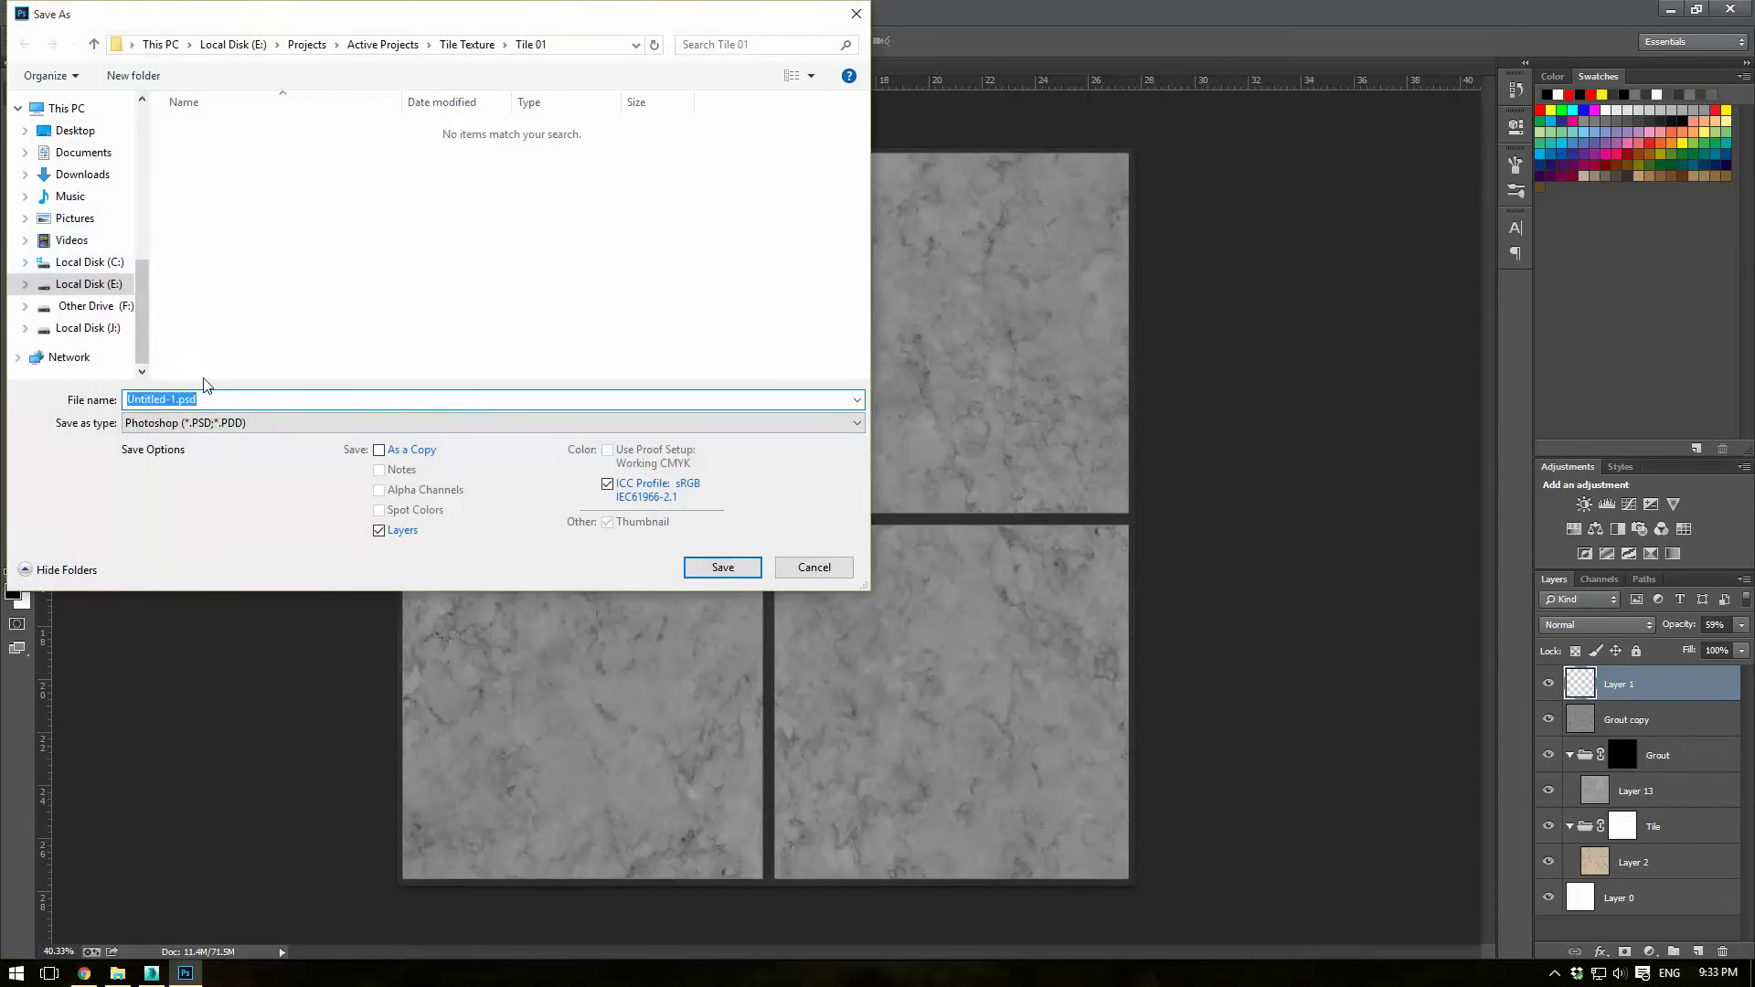
{"action": "left_click", "coordinate": [256, 424]}
{"action": "left_click", "coordinate": [256, 564]}
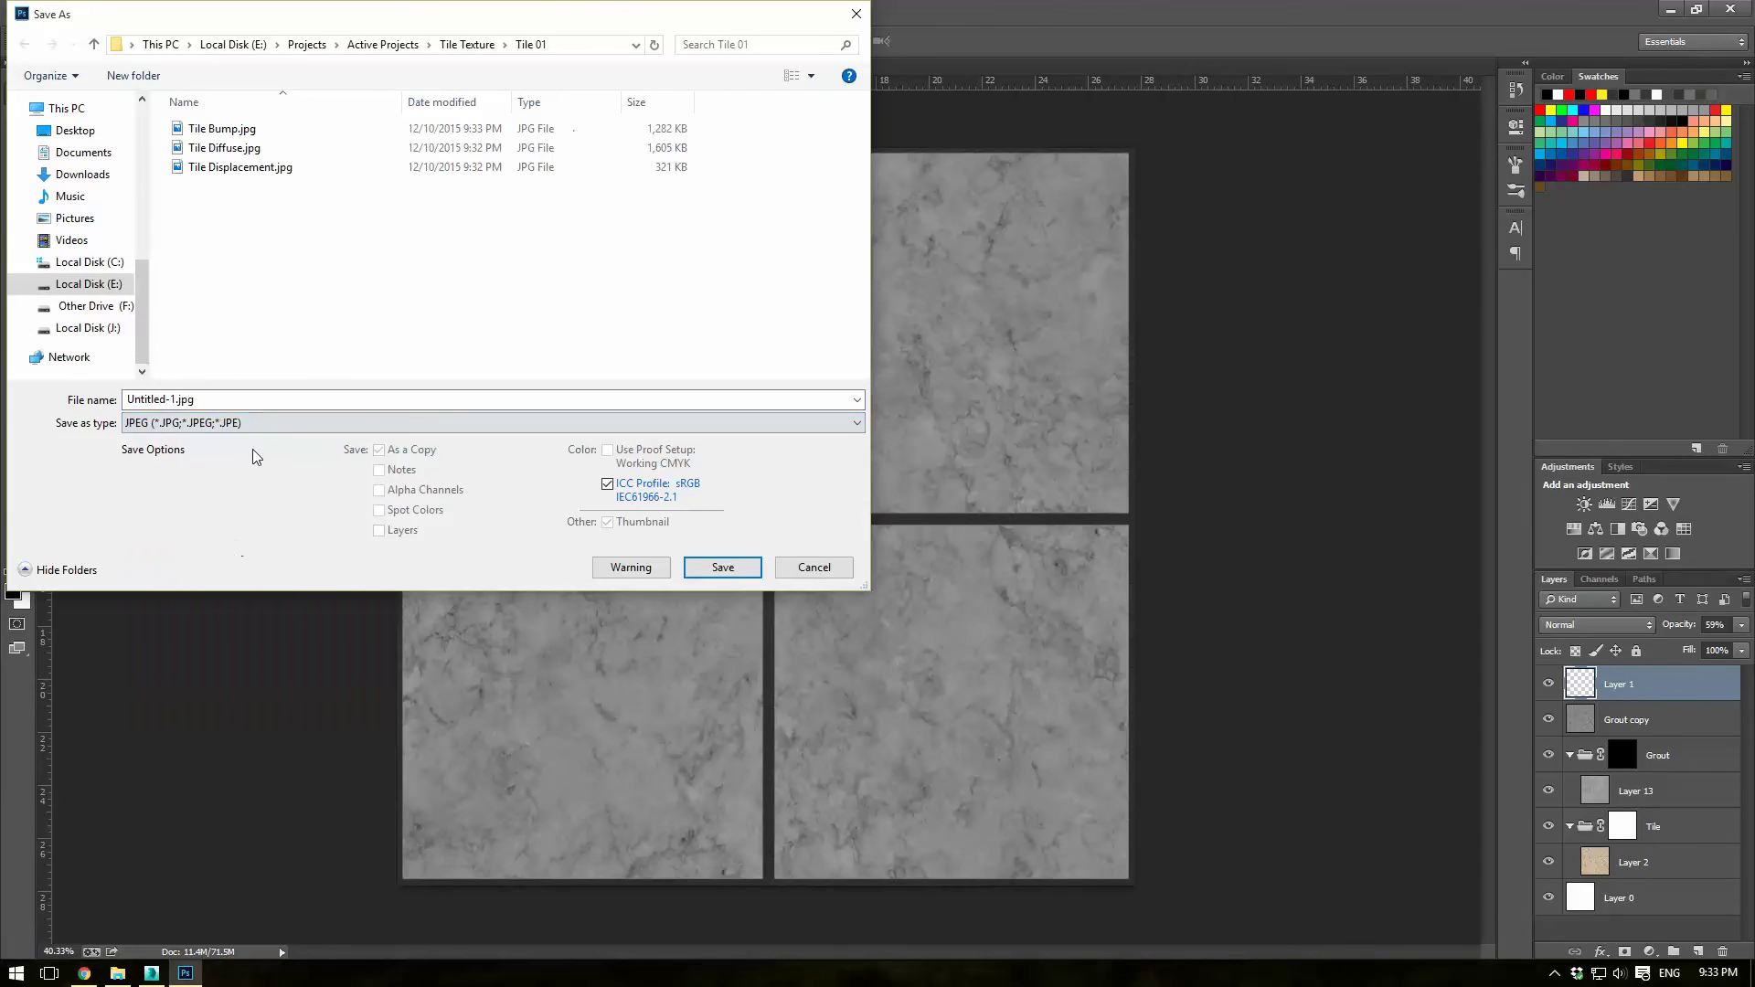
{"action": "left_click", "coordinate": [248, 402]}
{"action": "type", "text": "Tile "}
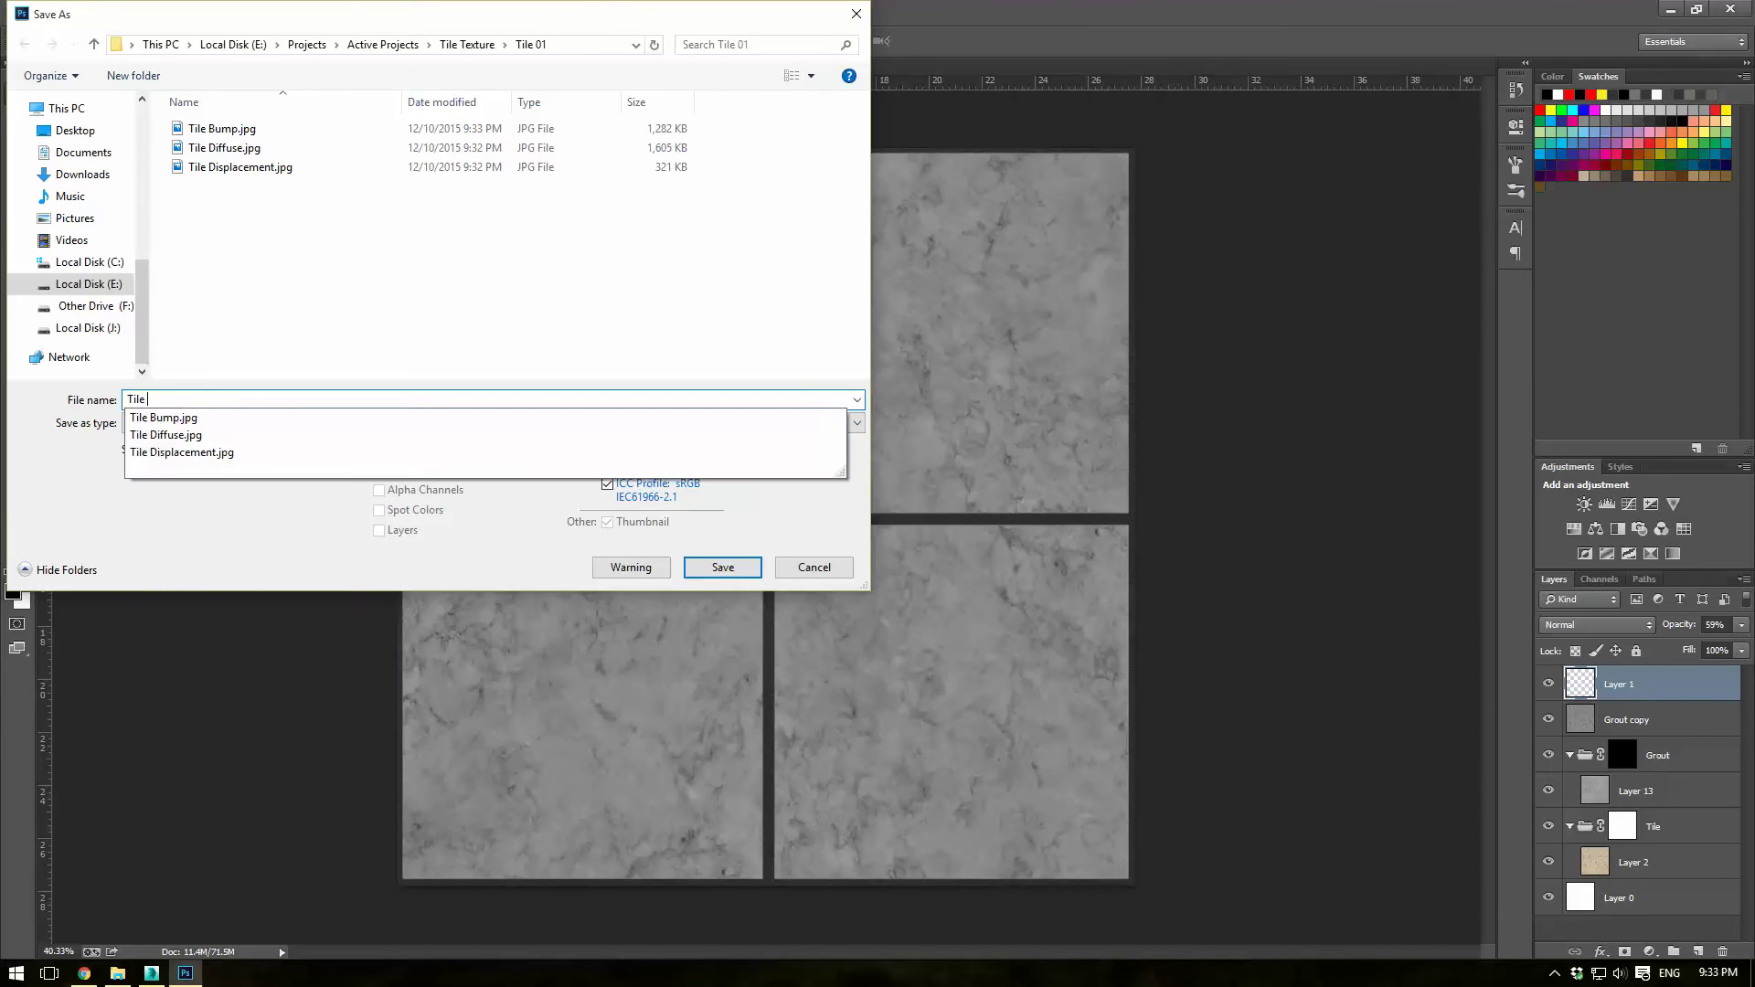
{"action": "type", "text": "Reflect"}
{"action": "key", "text": "Return"}
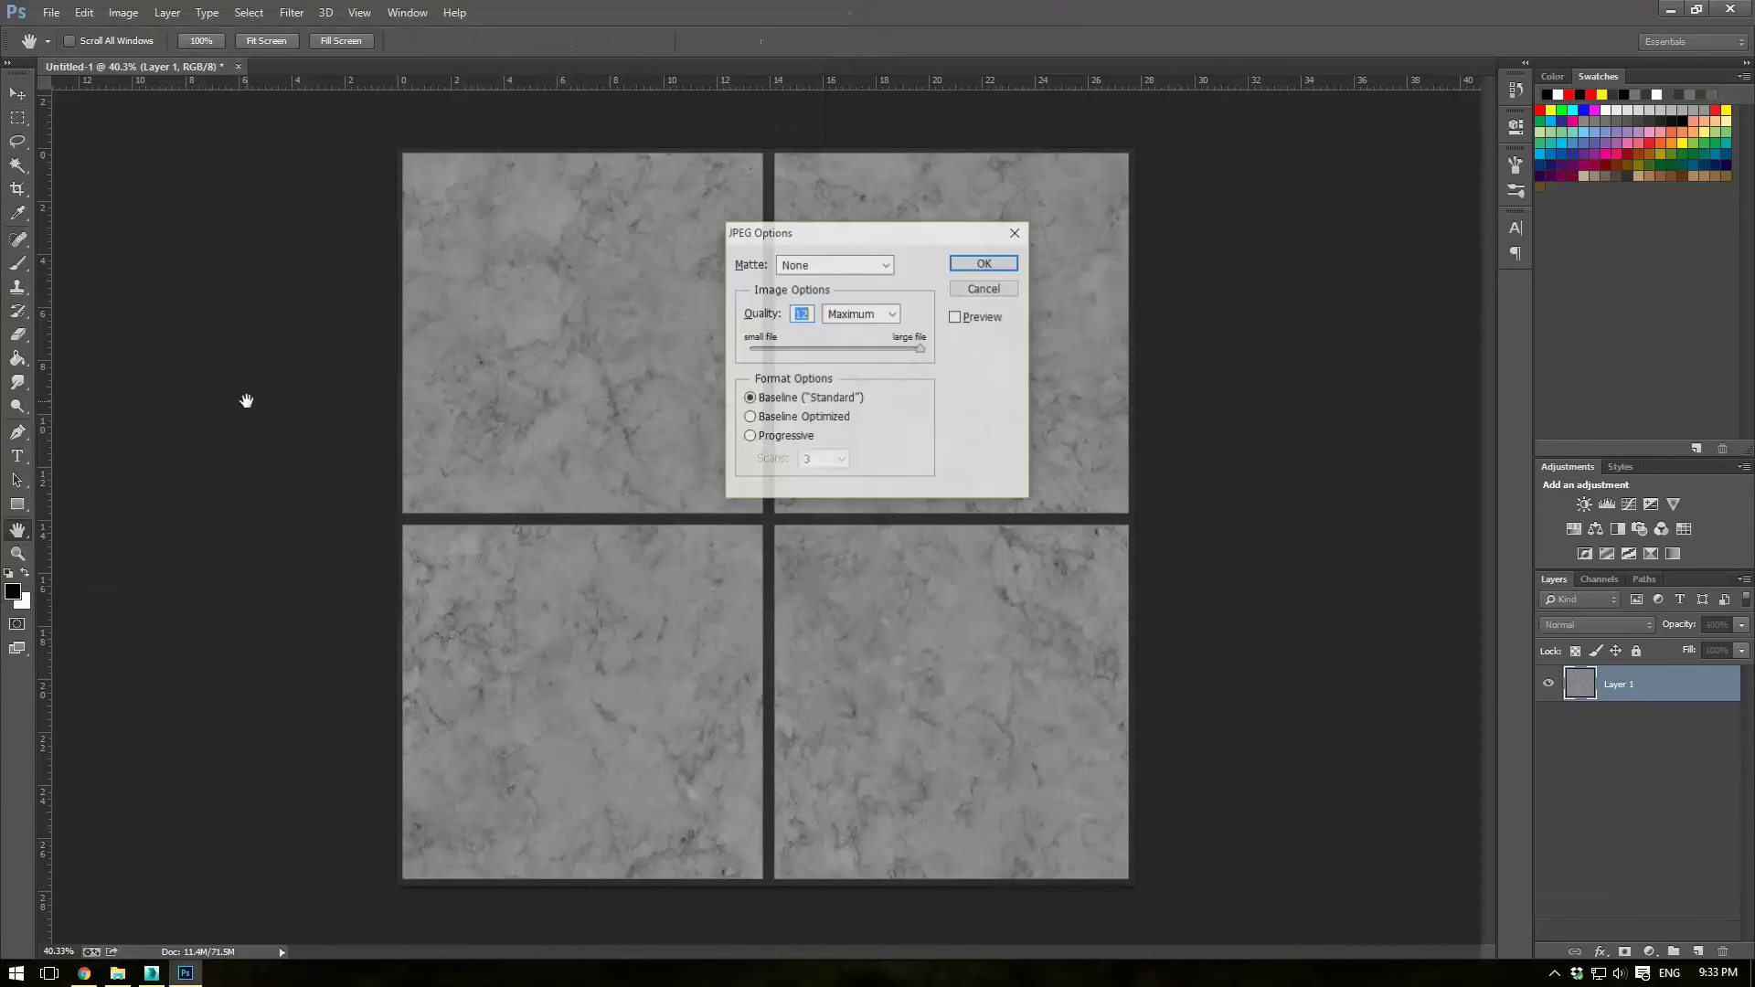
{"action": "left_click", "coordinate": [983, 261]}
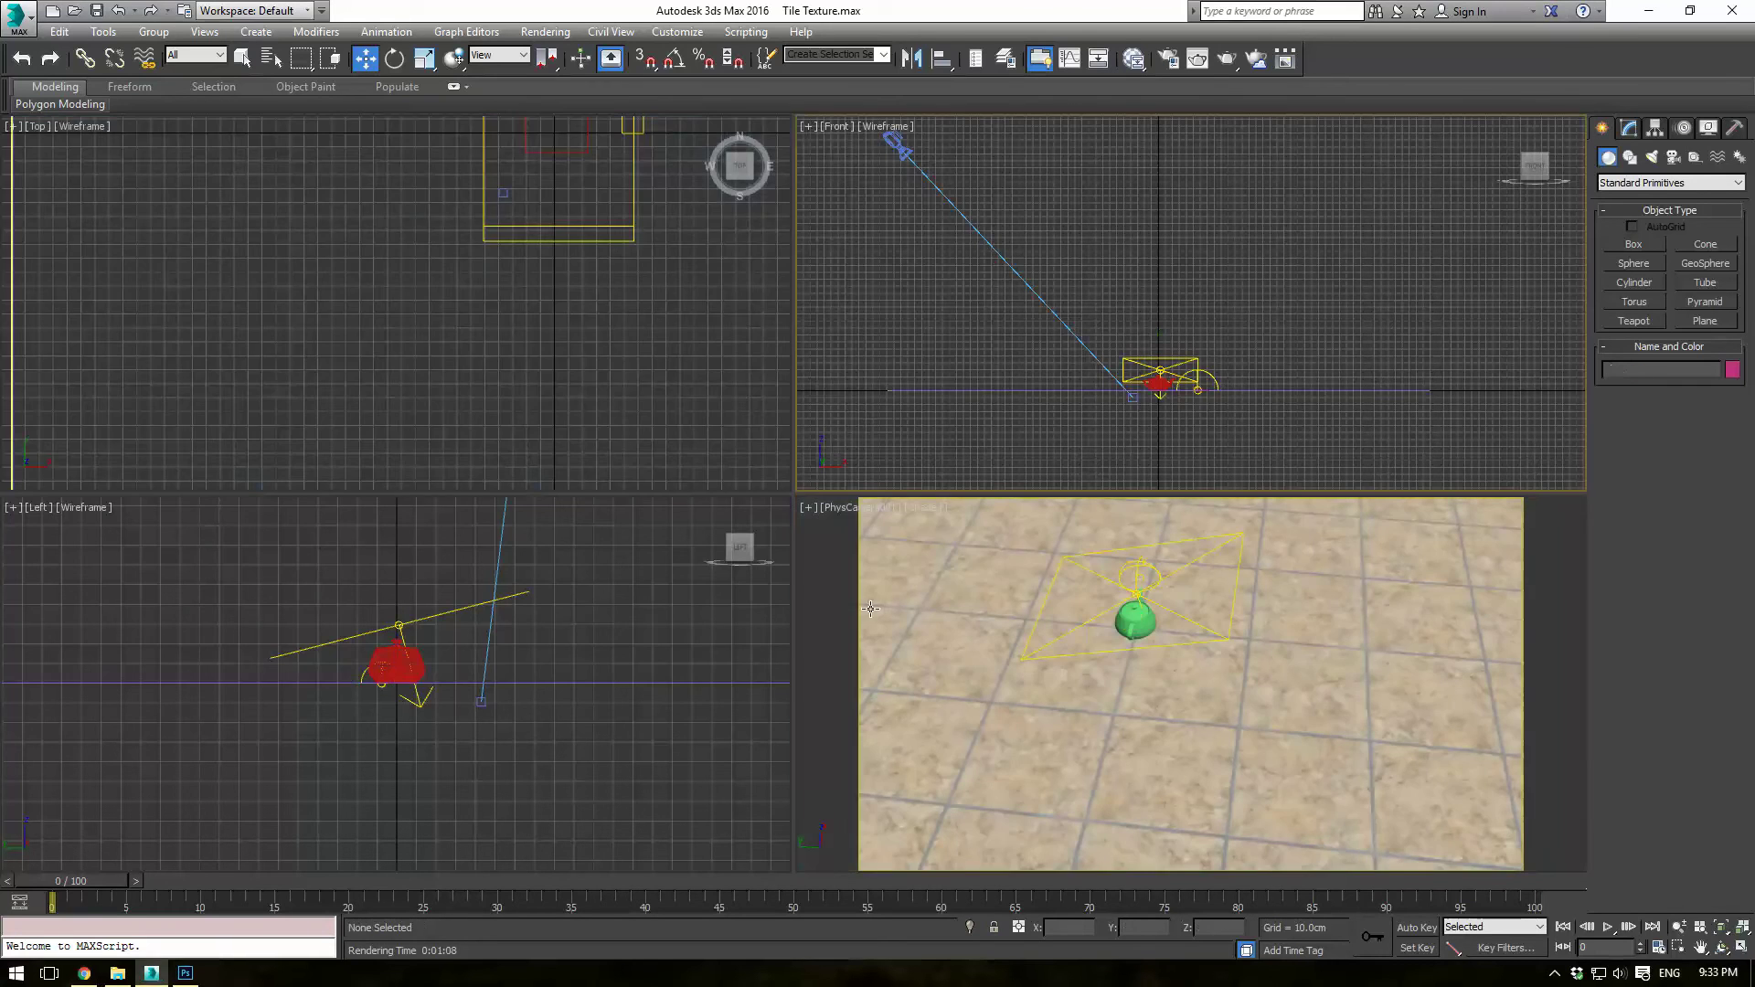
Step: Create a new VRayMtl in the Slate Material Editor and name it Tile
{"action": "key", "text": "m"}
{"action": "middle_click_drag", "start_coordinate": [563, 546], "coordinate": [316, 193]}
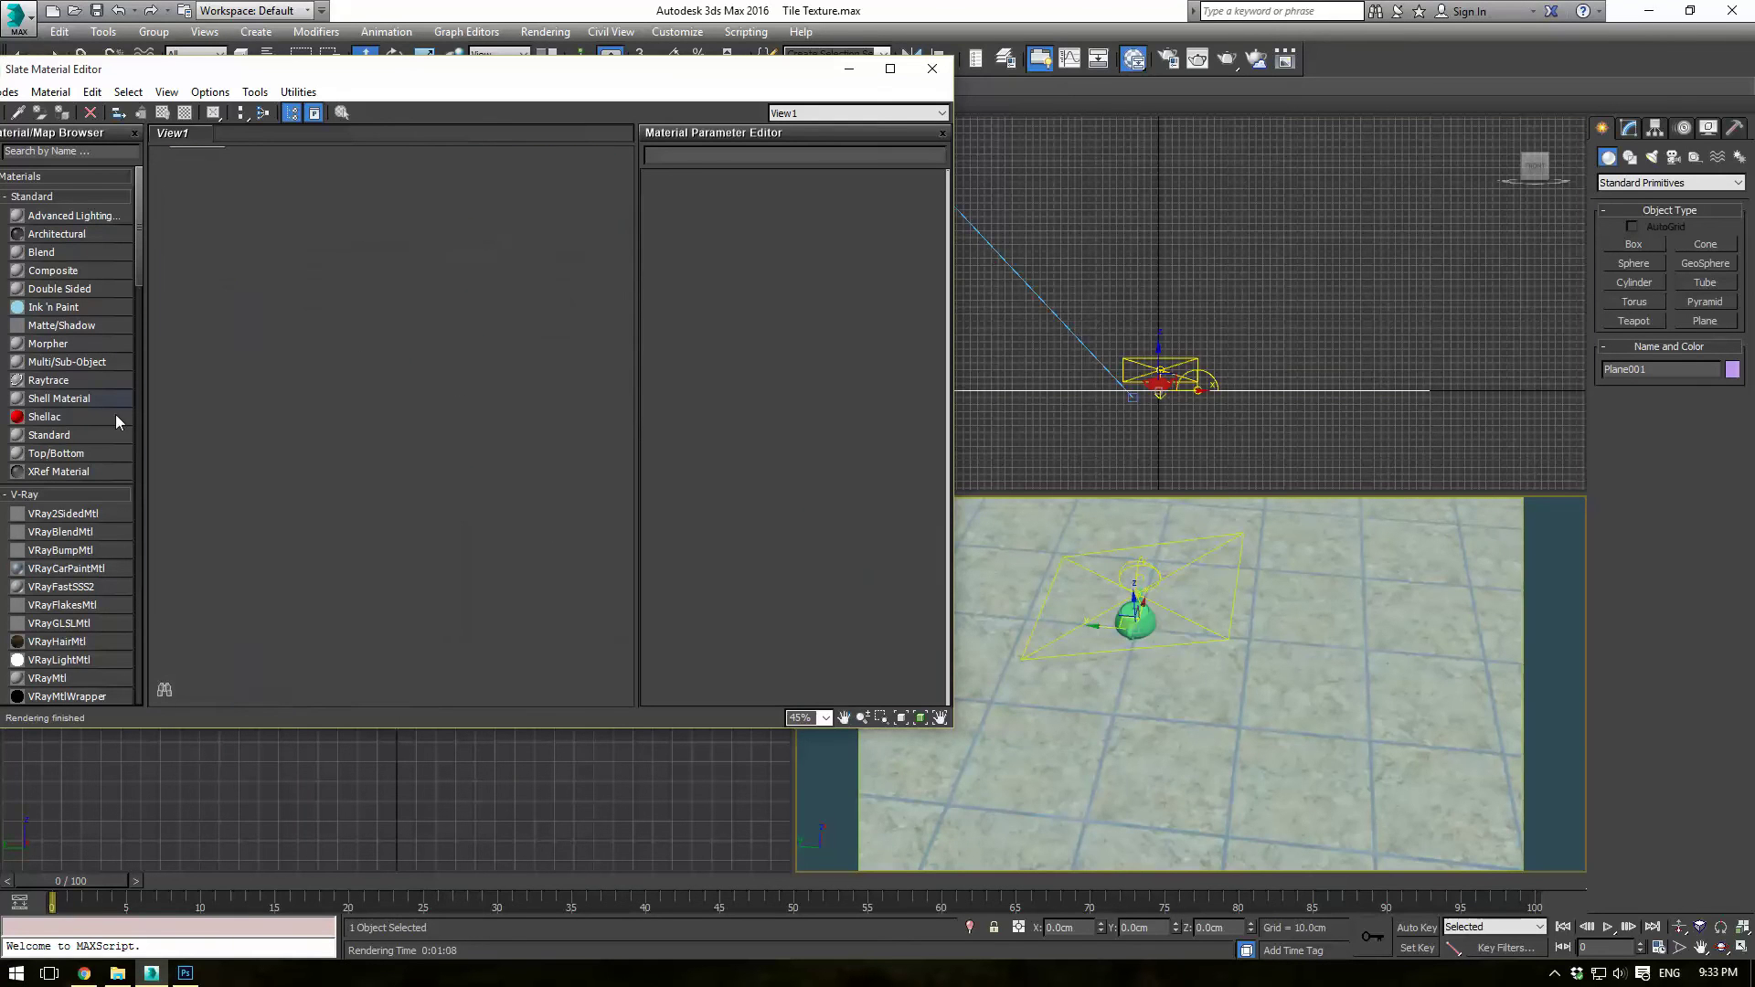
{"action": "left_click_drag", "start_coordinate": [50, 678], "coordinate": [427, 358]}
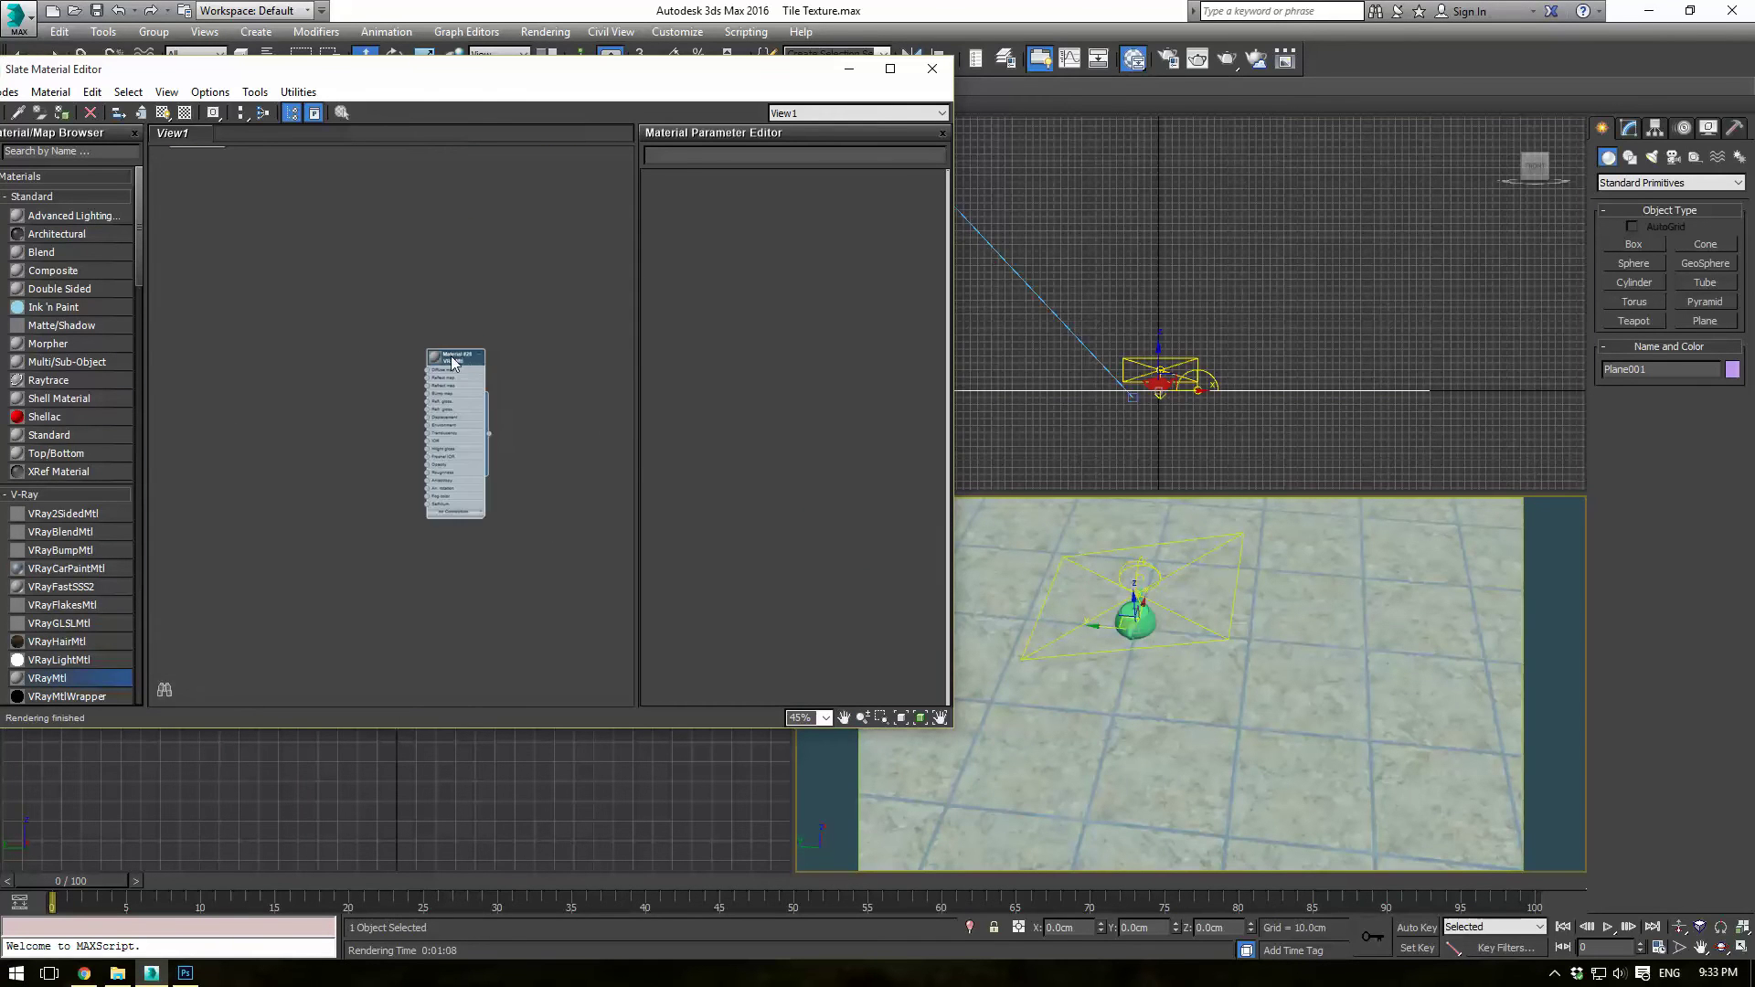
{"action": "scroll", "coordinate": [450, 362], "scroll_direction": "up", "scroll_amount": 3}
{"action": "double_click", "coordinate": [450, 362]}
{"action": "left_click", "coordinate": [769, 156]}
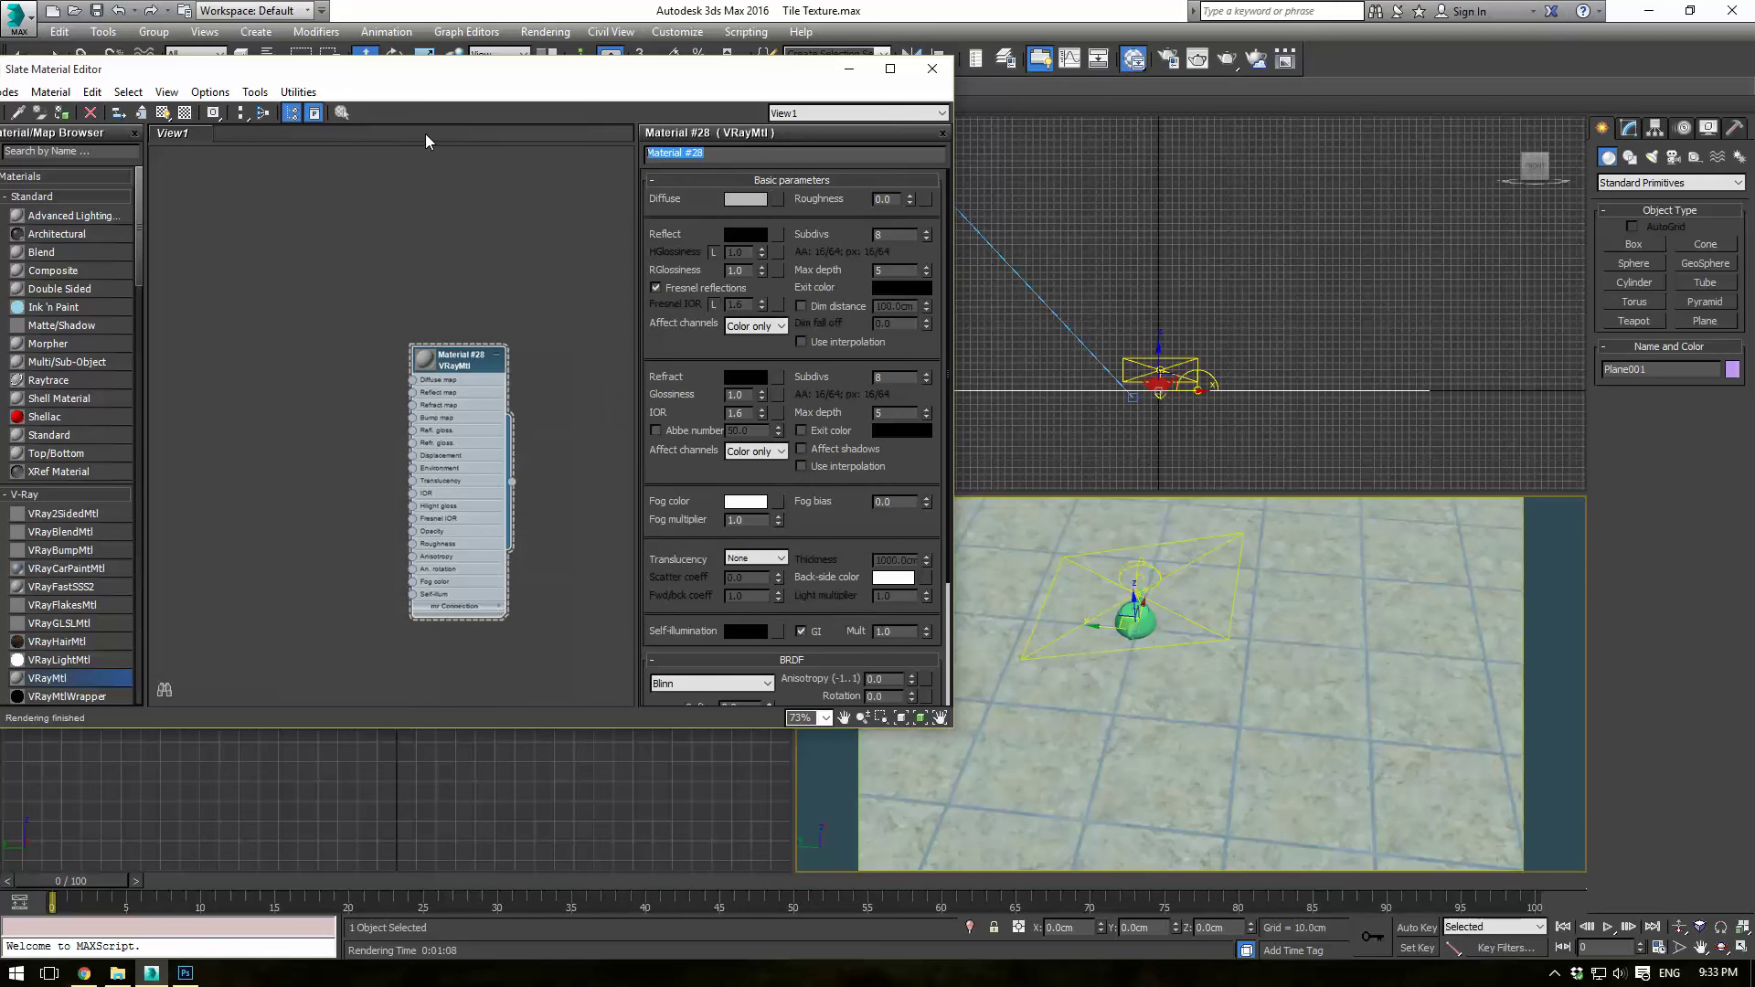
{"action": "type", "text": "Y"}
{"action": "left_click", "coordinate": [1317, 562]}
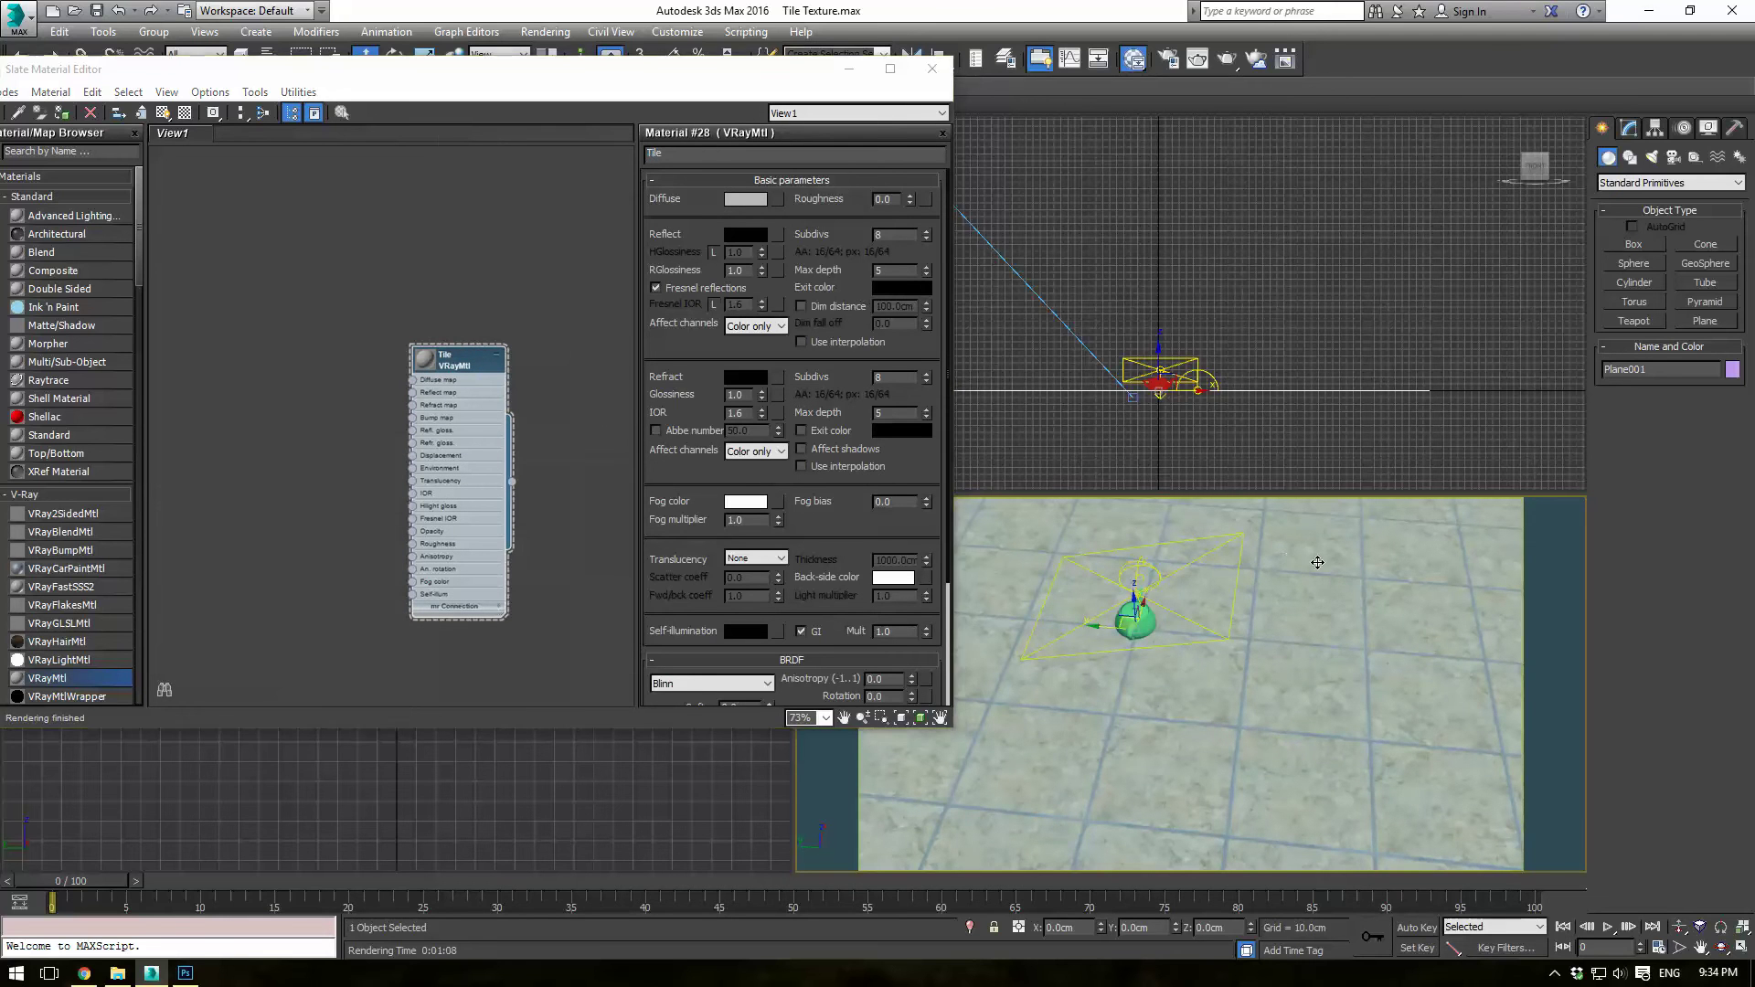
Step: Delete the plane's UVW Map and VRayDisplacementMod modifiers and assign the Tile material to it
{"action": "left_click", "coordinate": [1628, 128]}
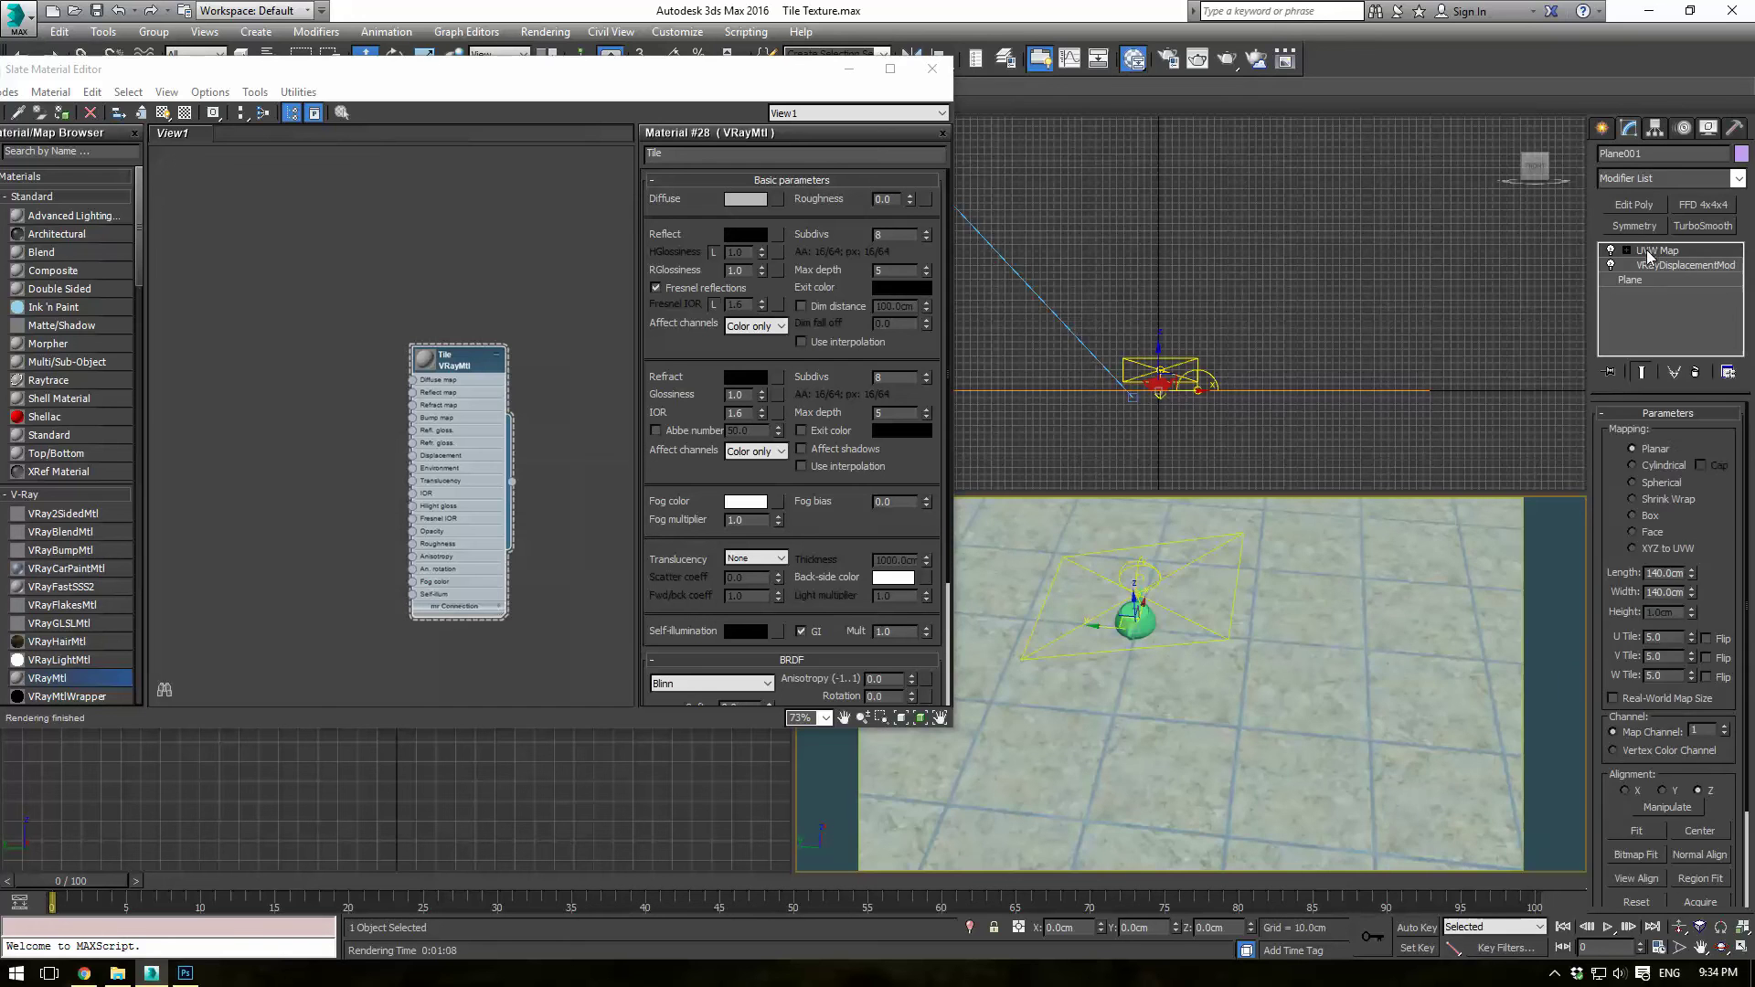
{"action": "right_click", "coordinate": [1650, 257]}
{"action": "left_click", "coordinate": [1650, 276]}
{"action": "right_click", "coordinate": [1653, 255]}
{"action": "left_click", "coordinate": [1665, 275]}
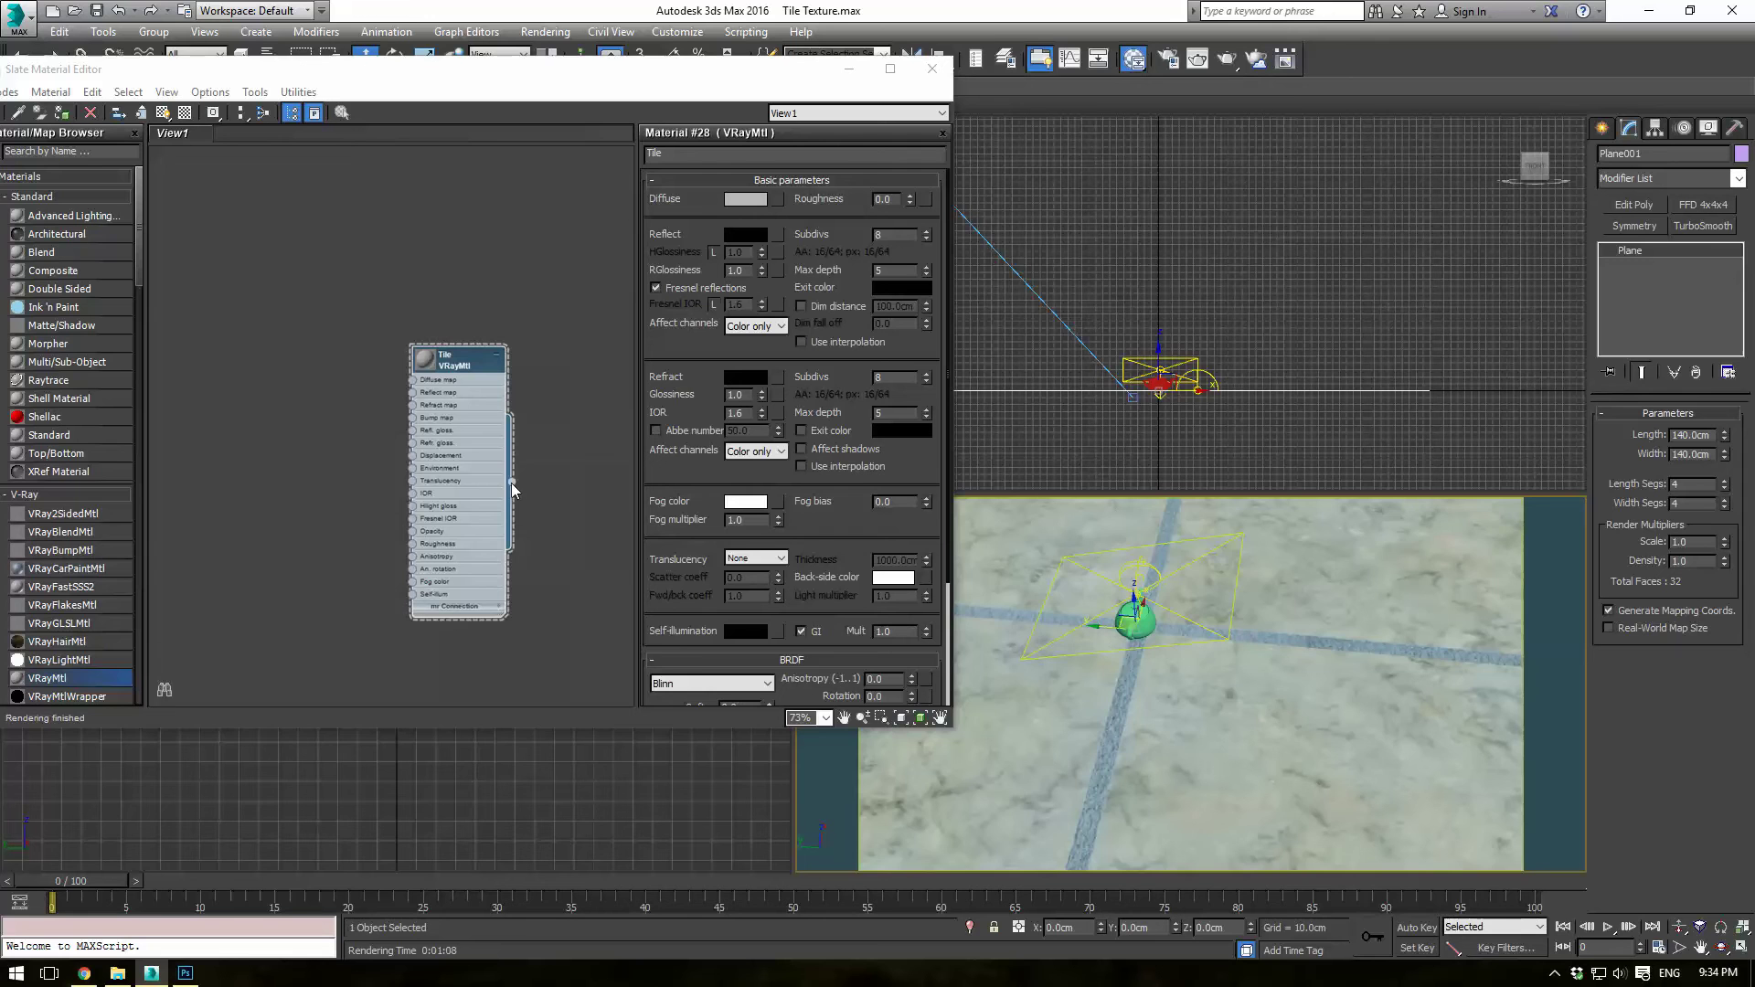
{"action": "left_click_drag", "start_coordinate": [512, 483], "coordinate": [1208, 733]}
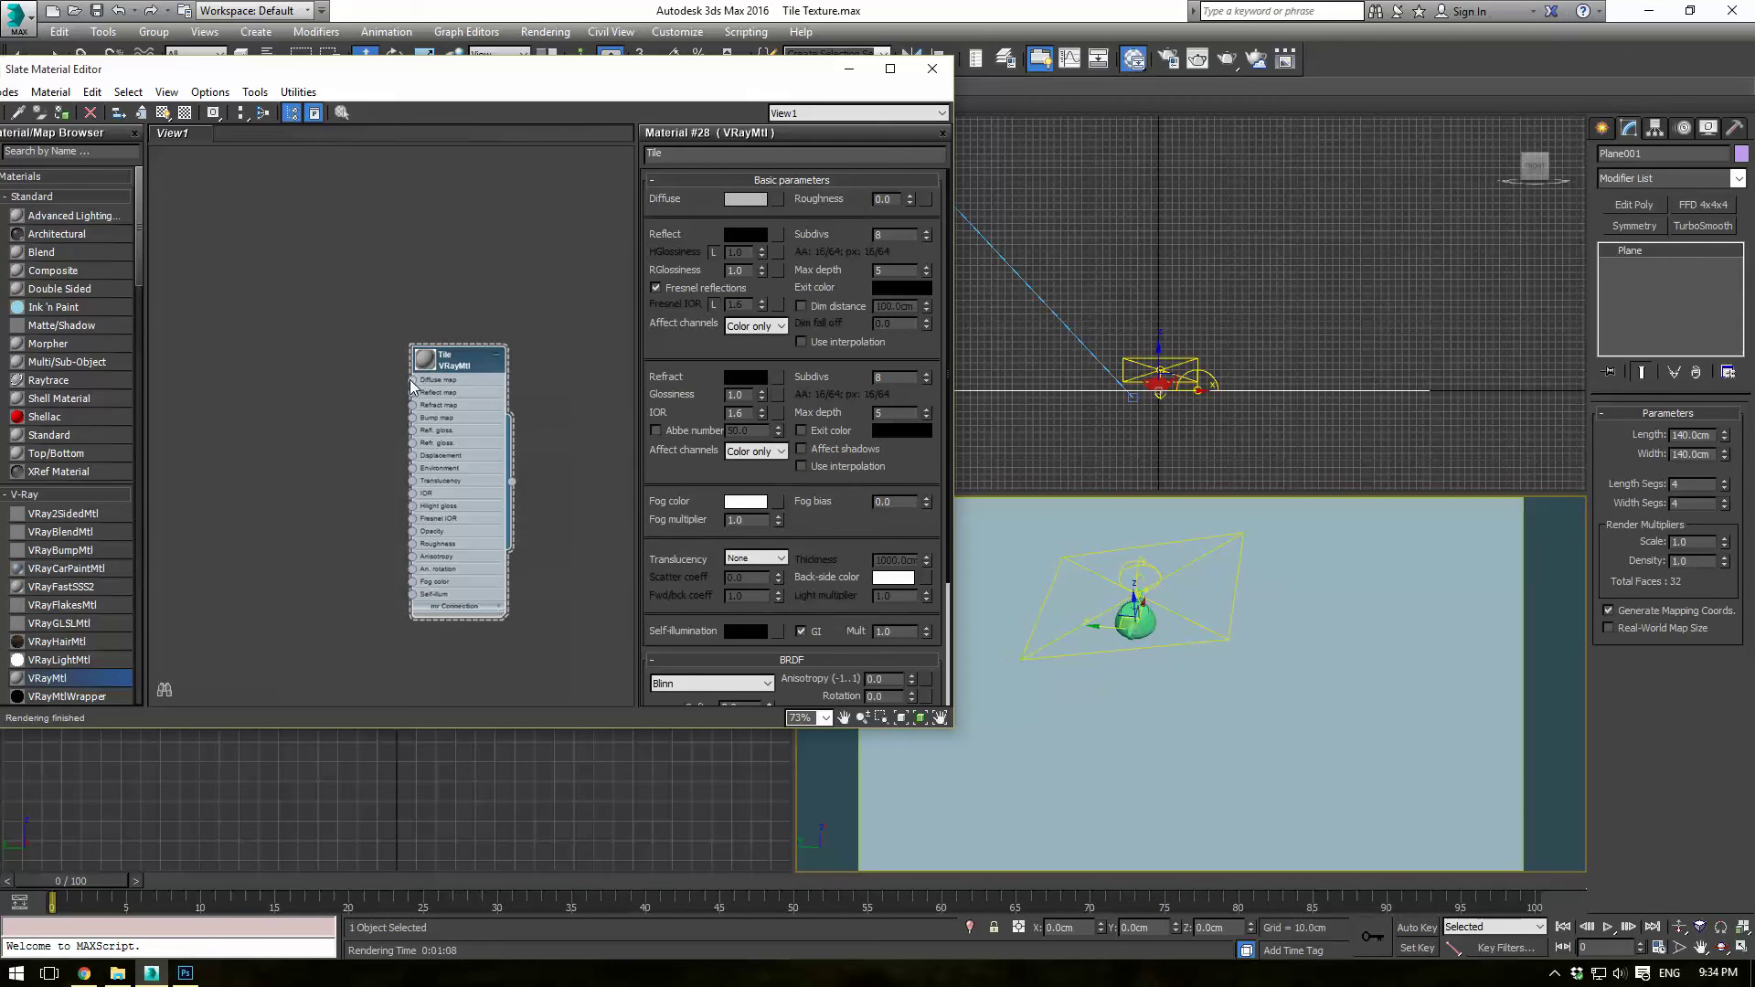
Step: Load Tile 01\Tile Diffuse.jpg as a Bitmap in the Tile material's Diffuse slot and show it in the viewport
{"action": "left_click_drag", "start_coordinate": [412, 380], "coordinate": [367, 328]}
{"action": "mouse_move", "coordinate": [406, 339]}
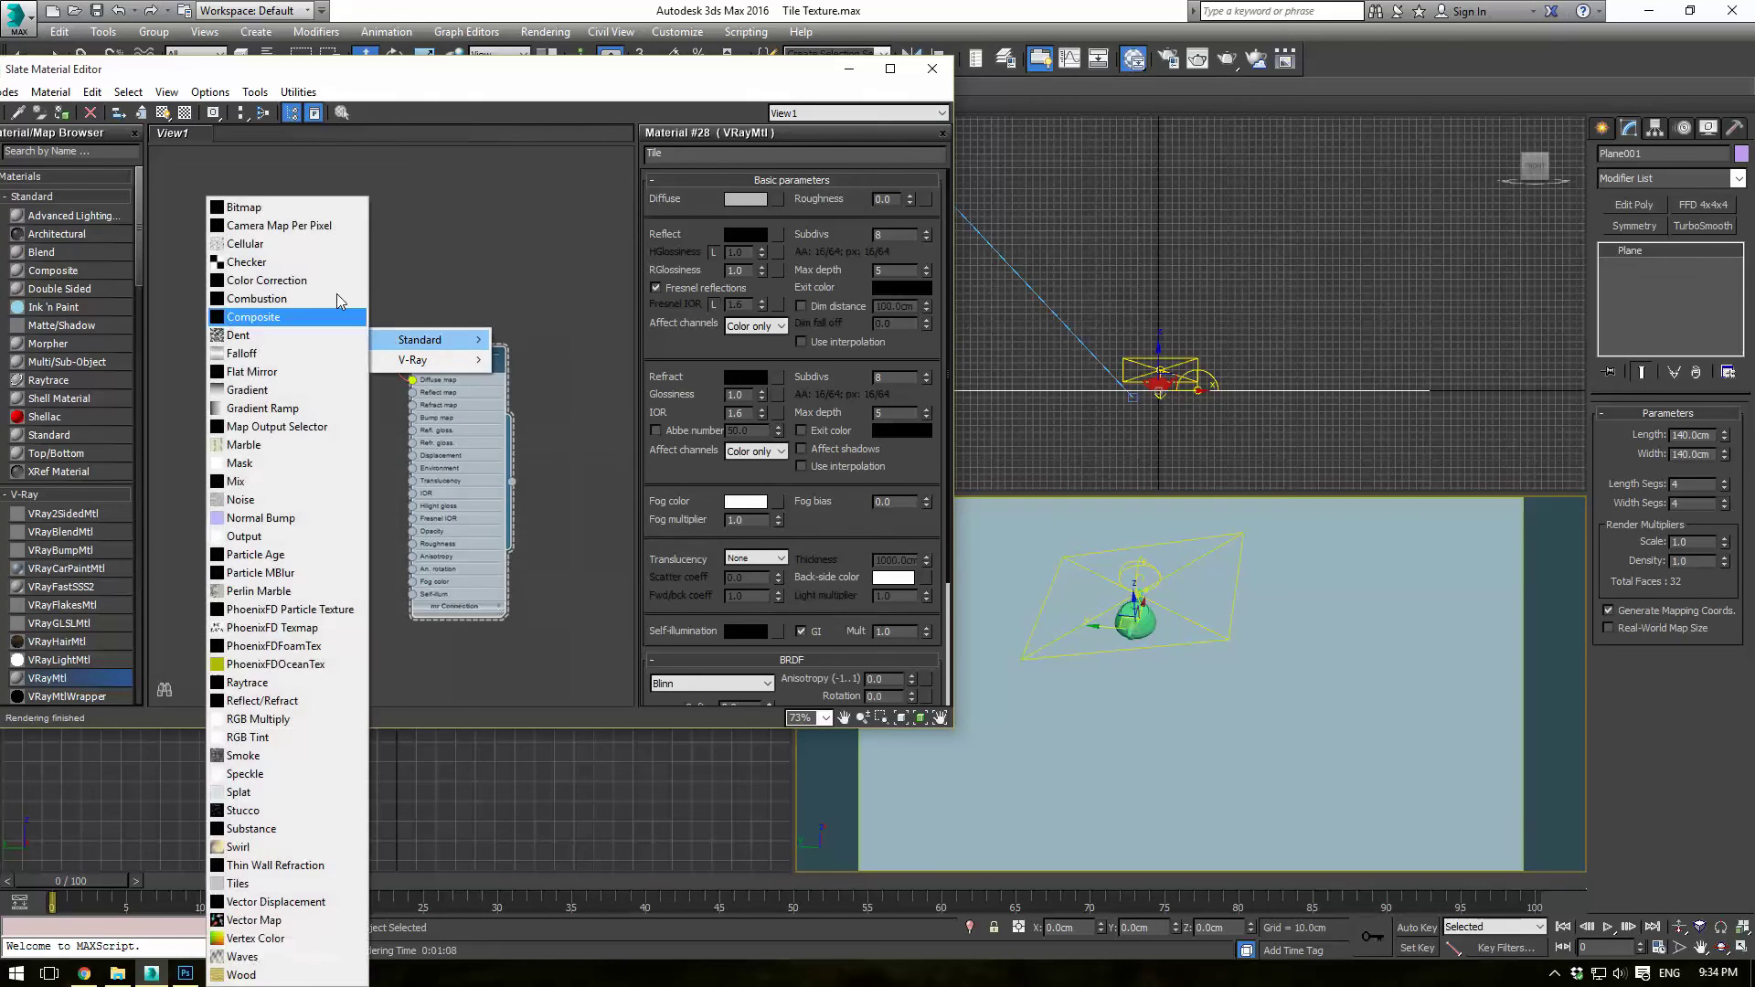
{"action": "left_click", "coordinate": [293, 210]}
{"action": "left_click", "coordinate": [393, 44]}
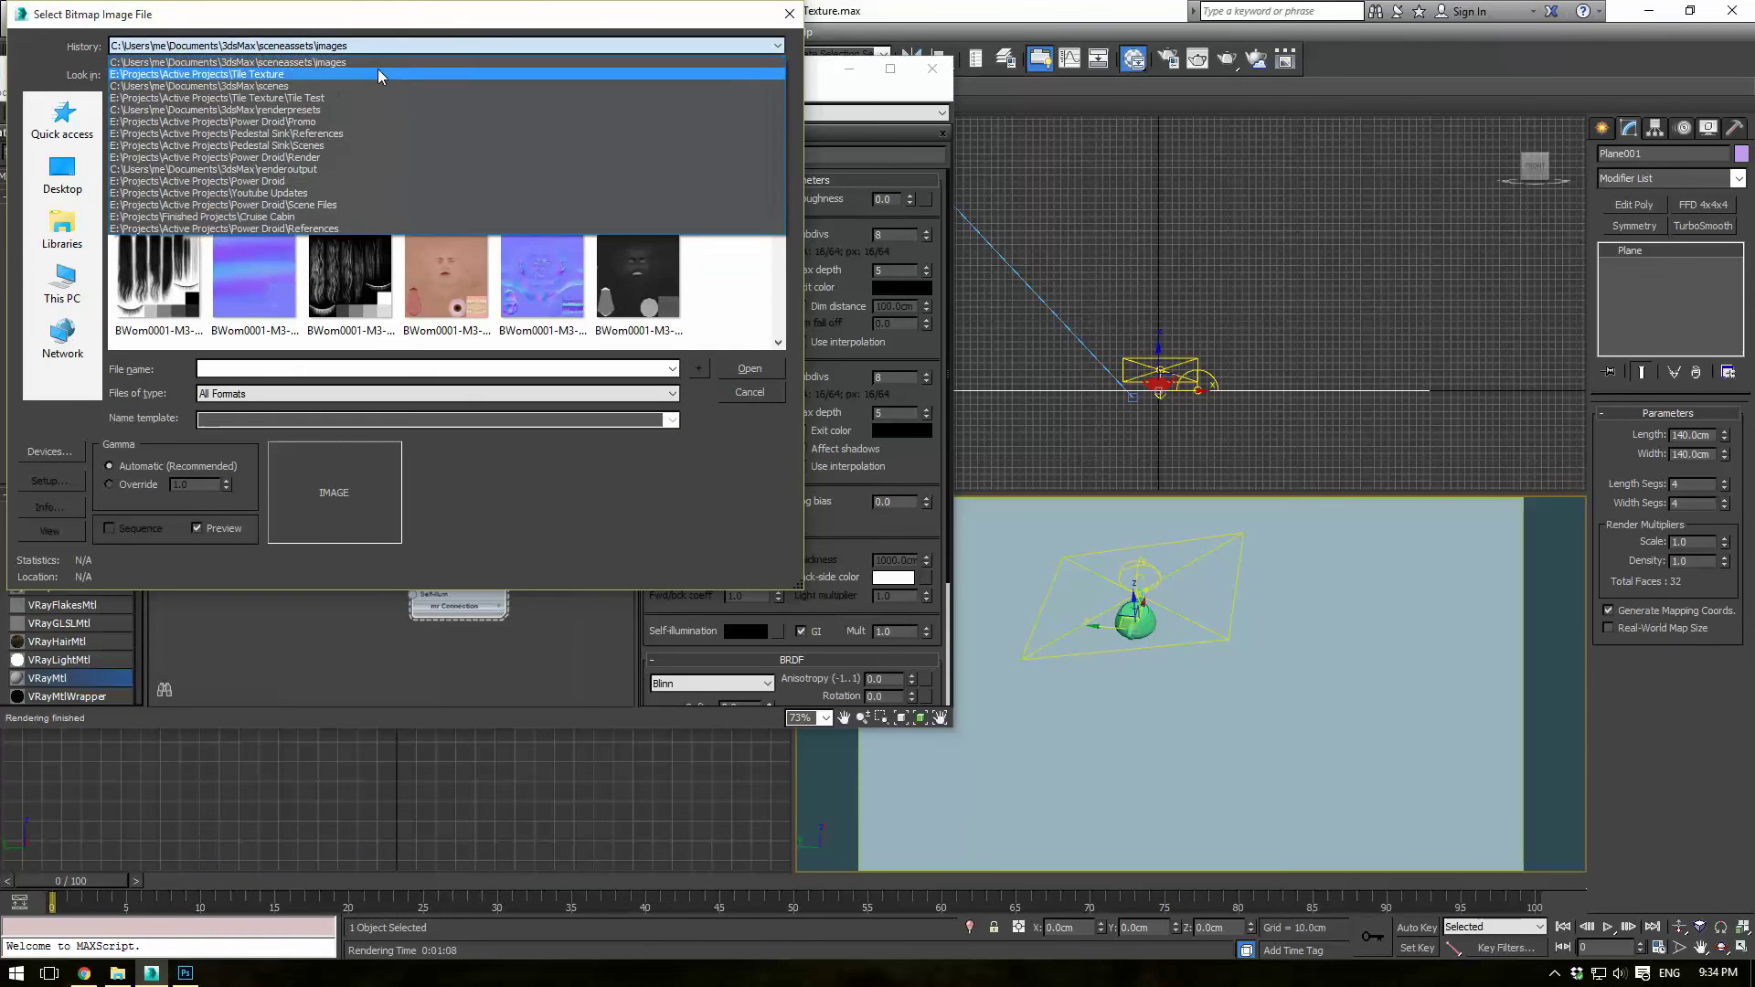
{"action": "left_click", "coordinate": [375, 70]}
{"action": "double_click", "coordinate": [158, 145]}
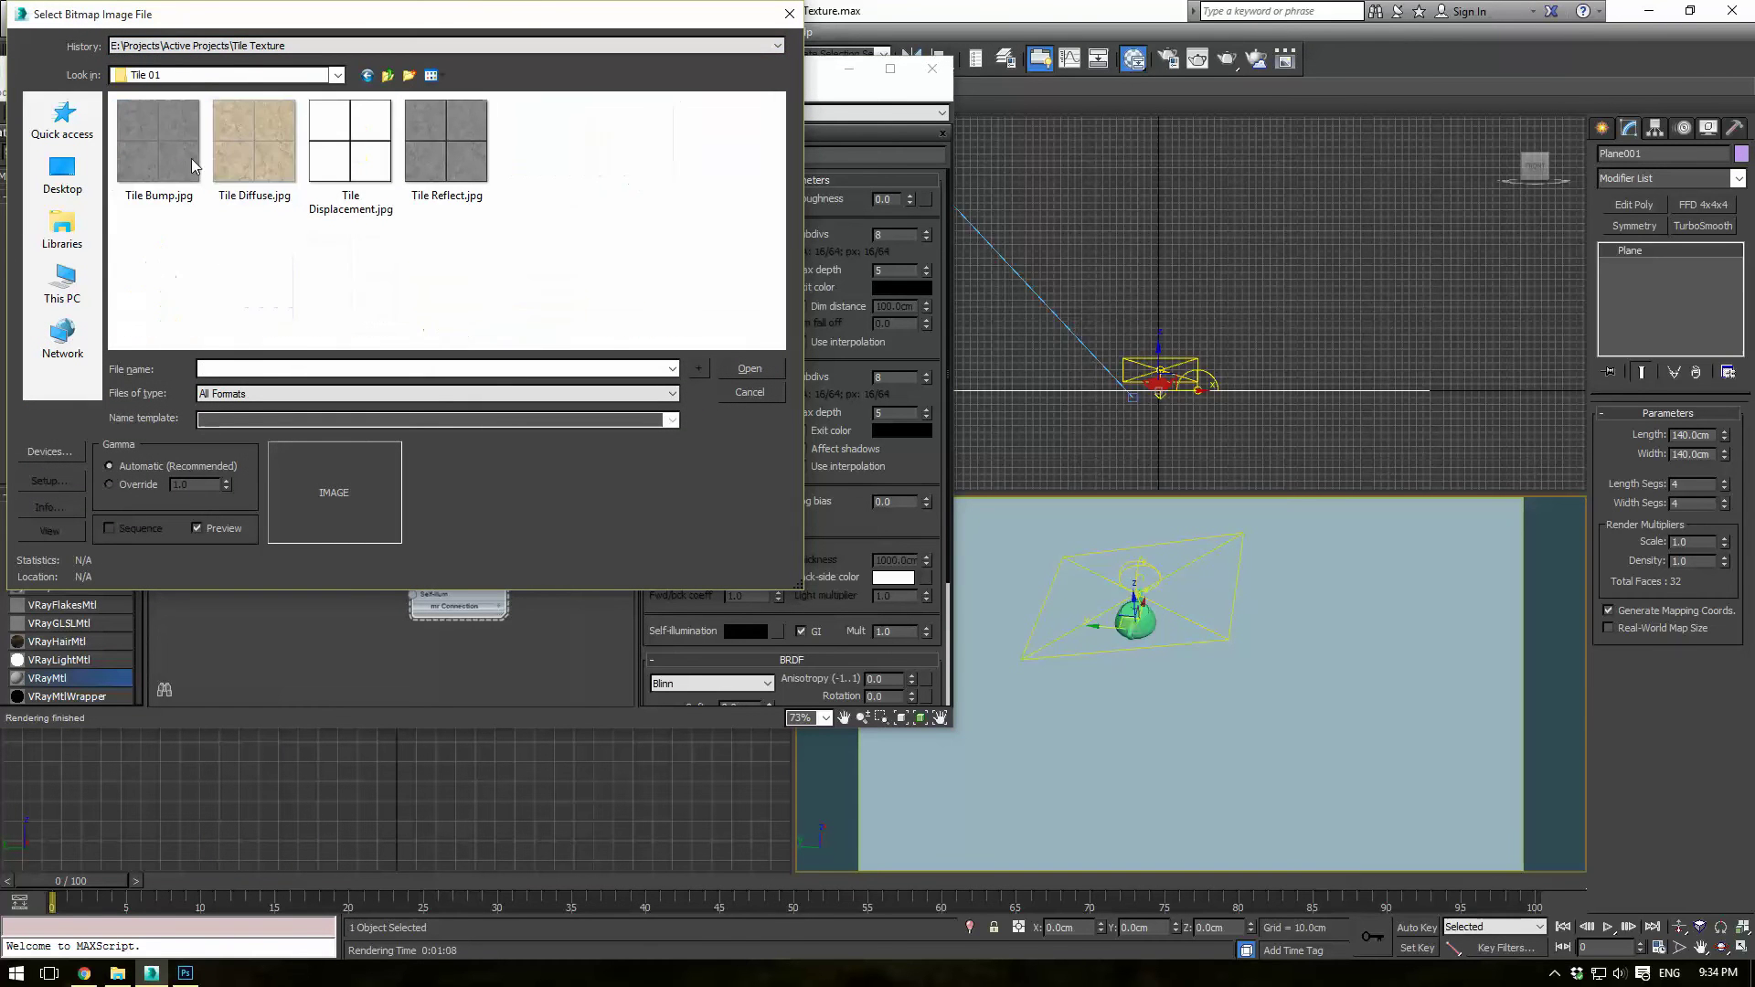
{"action": "left_click", "coordinate": [254, 144]}
{"action": "left_click", "coordinate": [750, 369]}
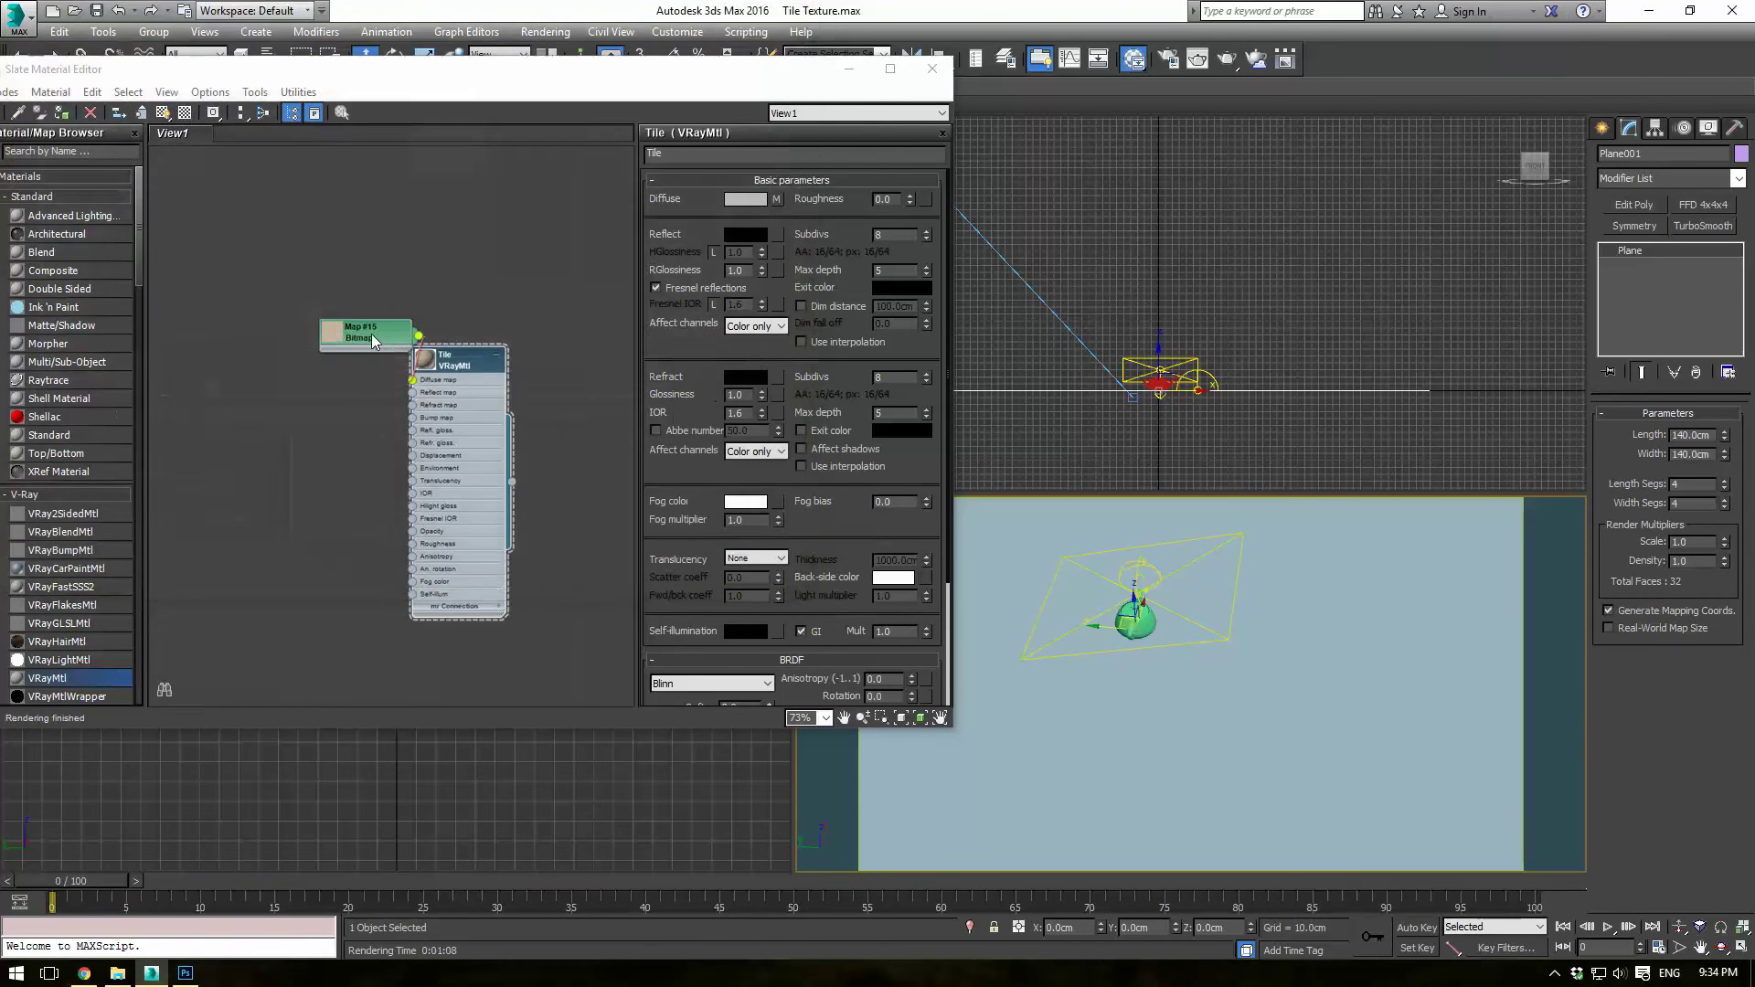
{"action": "left_click_drag", "start_coordinate": [372, 333], "coordinate": [317, 338]}
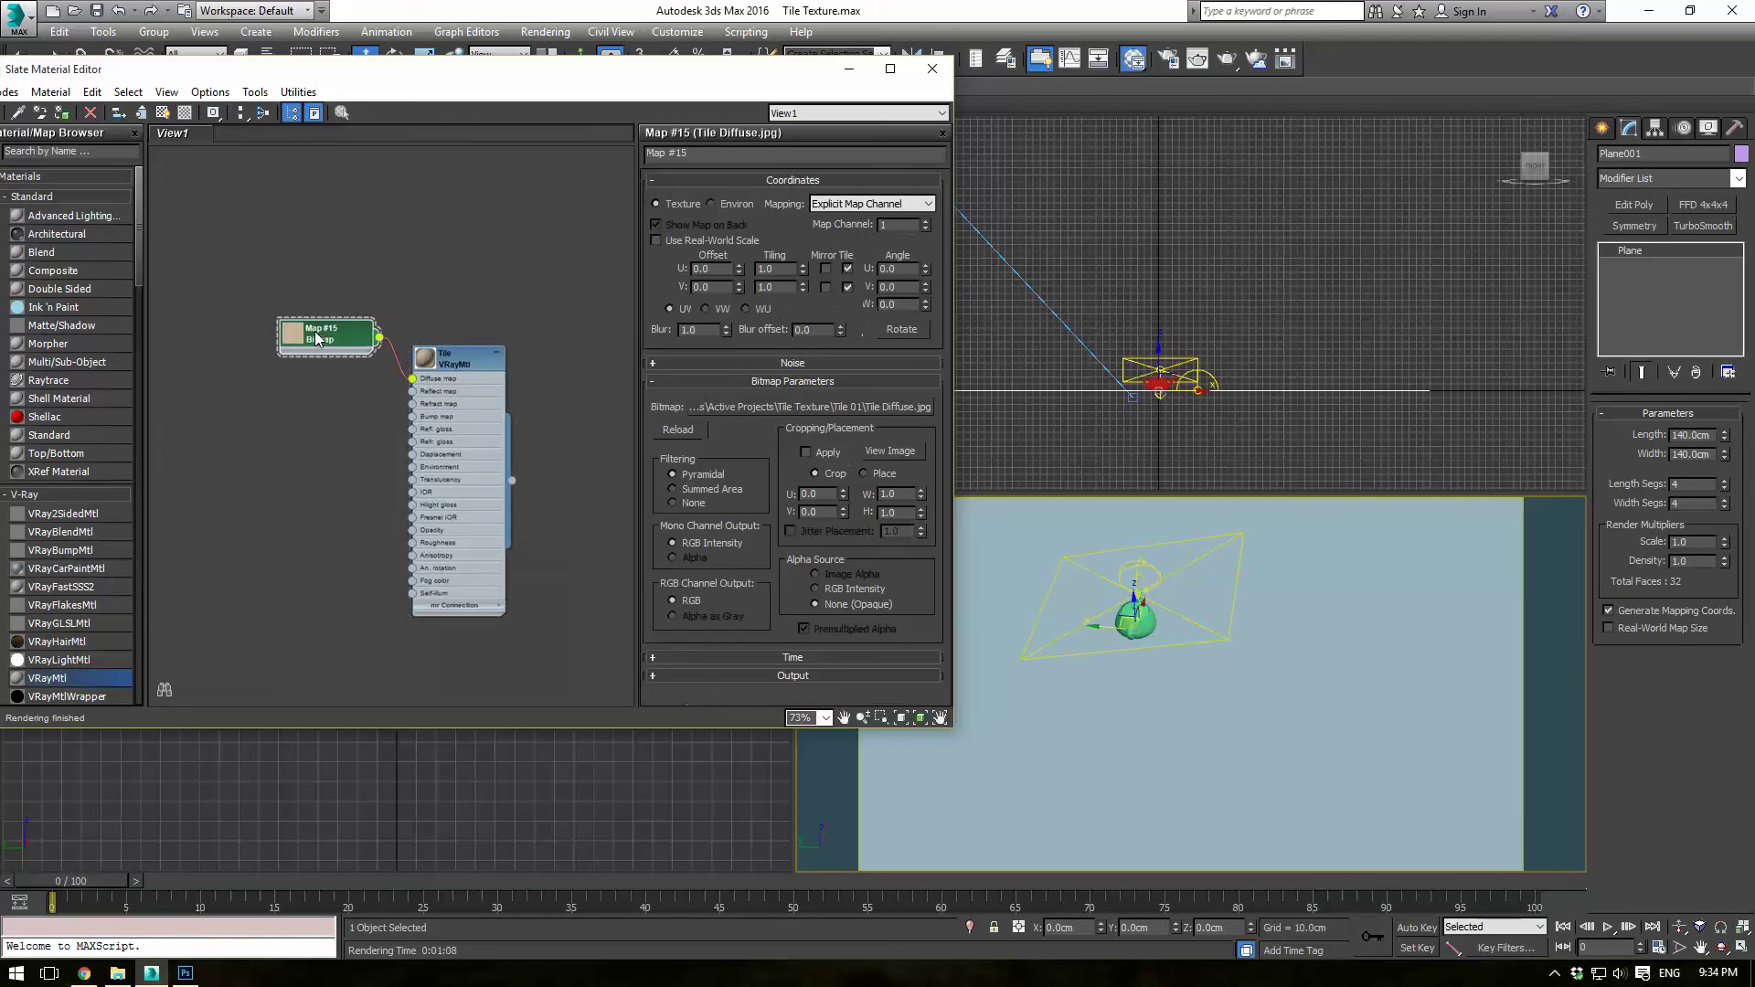
{"action": "left_click", "coordinate": [163, 113]}
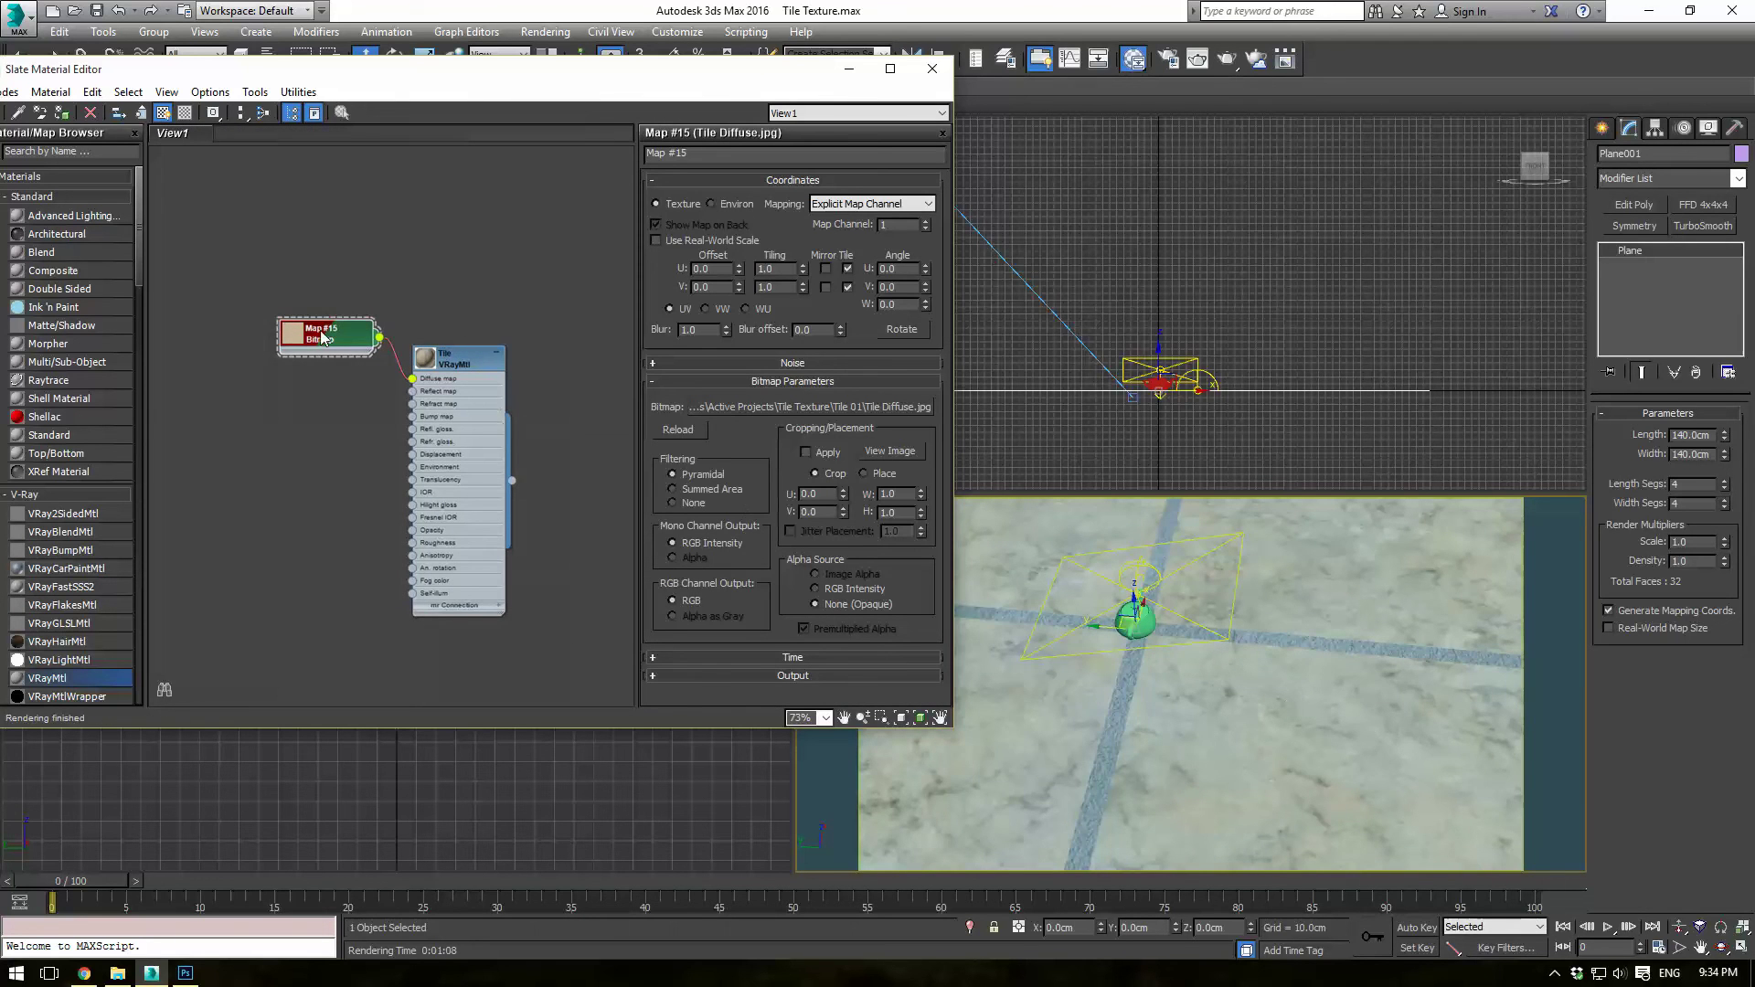
Step: Connect a Tile Reflect.jpg bitmap to the Tile material's Reflect map slot
{"action": "left_click_drag", "start_coordinate": [317, 338], "coordinate": [303, 324]}
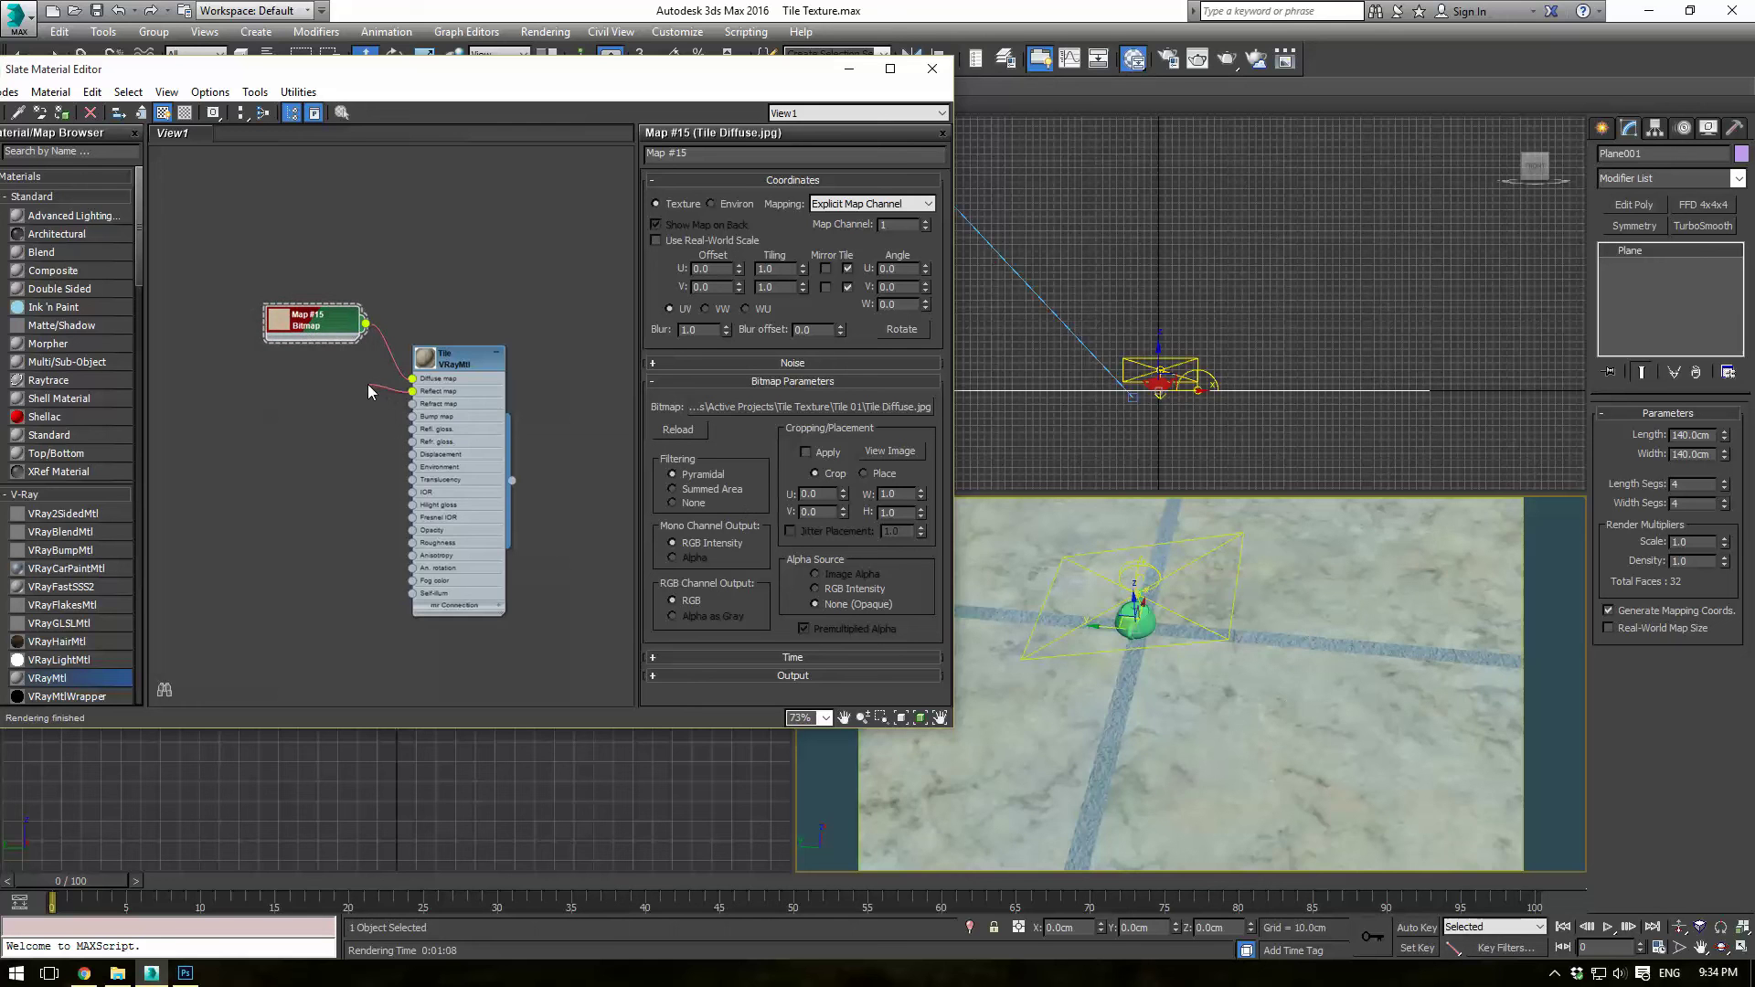
{"action": "left_click_drag", "start_coordinate": [369, 392], "coordinate": [370, 392]}
{"action": "mouse_move", "coordinate": [416, 394]}
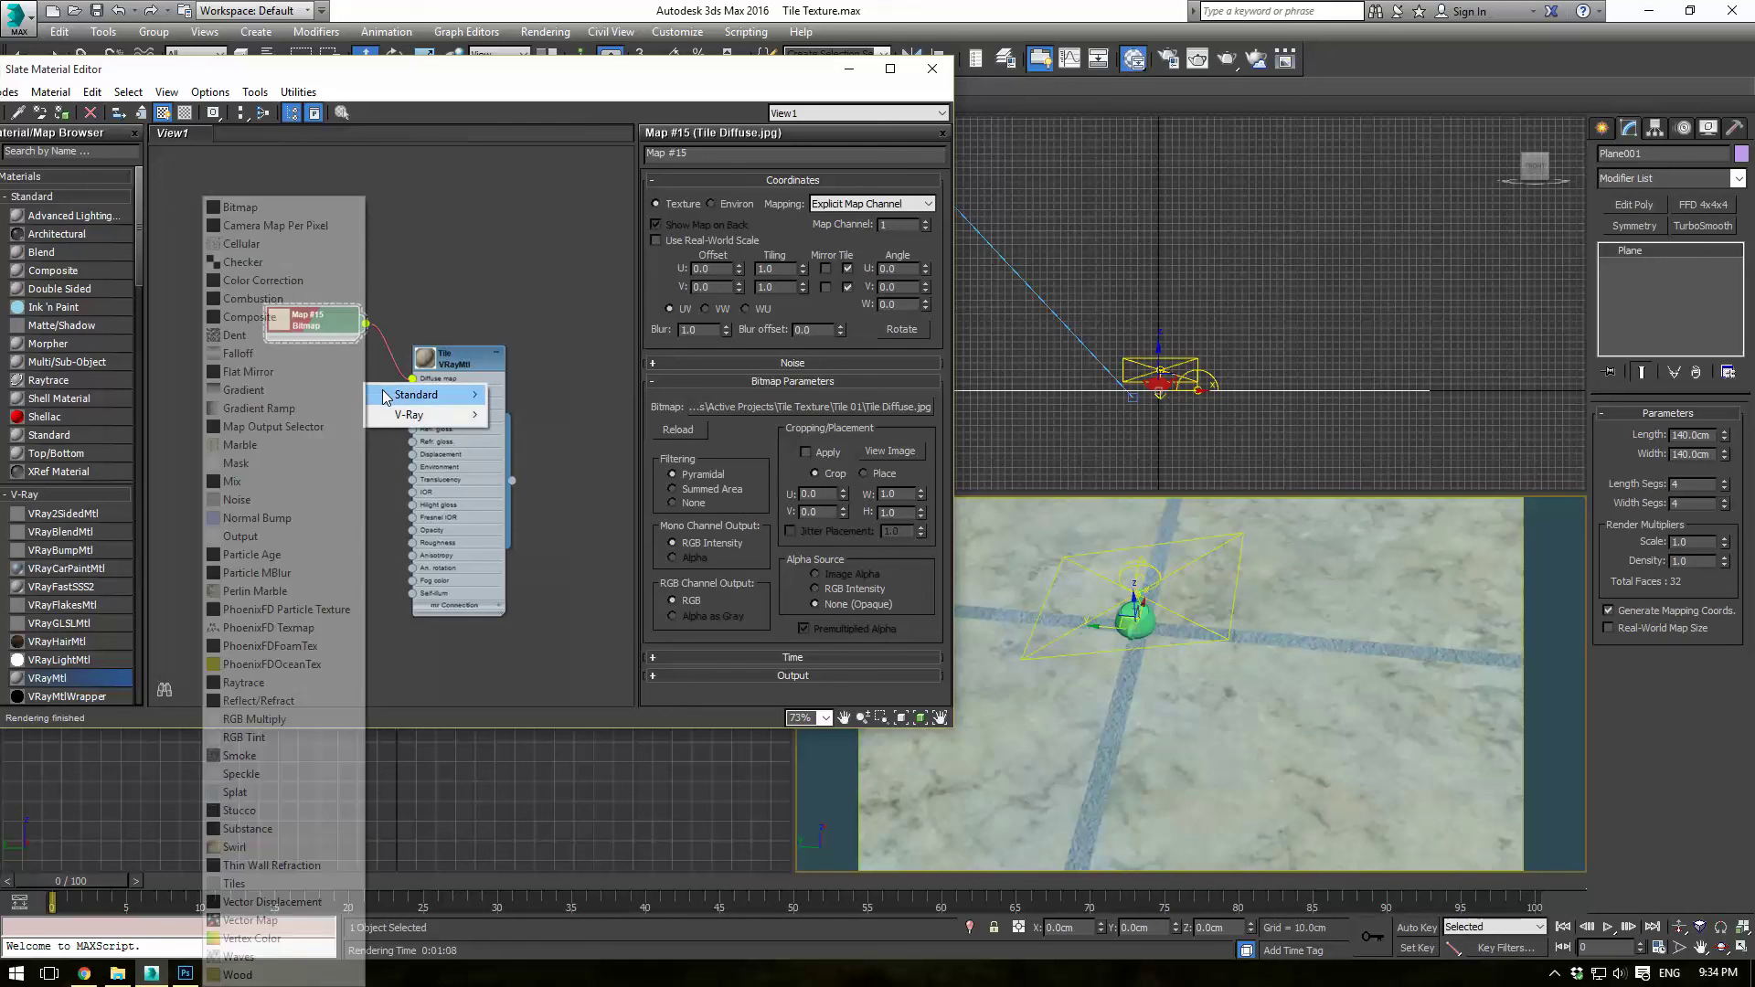
{"action": "left_click", "coordinate": [494, 281]}
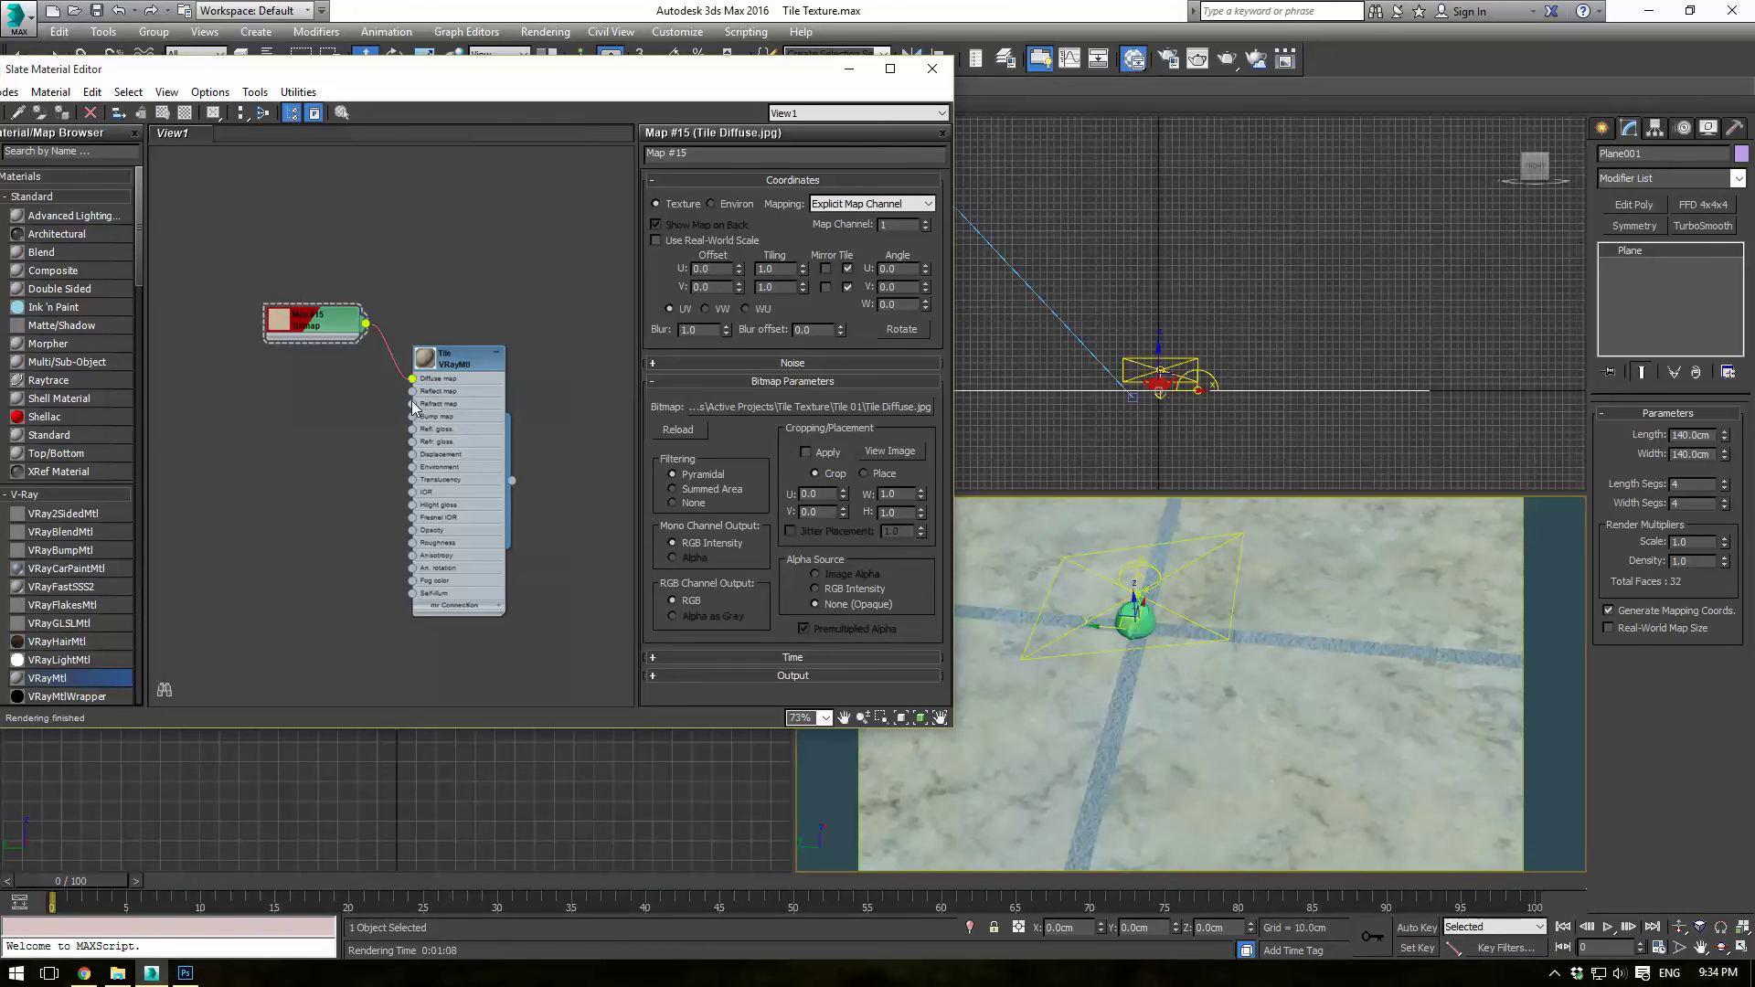
{"action": "left_click_drag", "start_coordinate": [411, 393], "coordinate": [366, 387]}
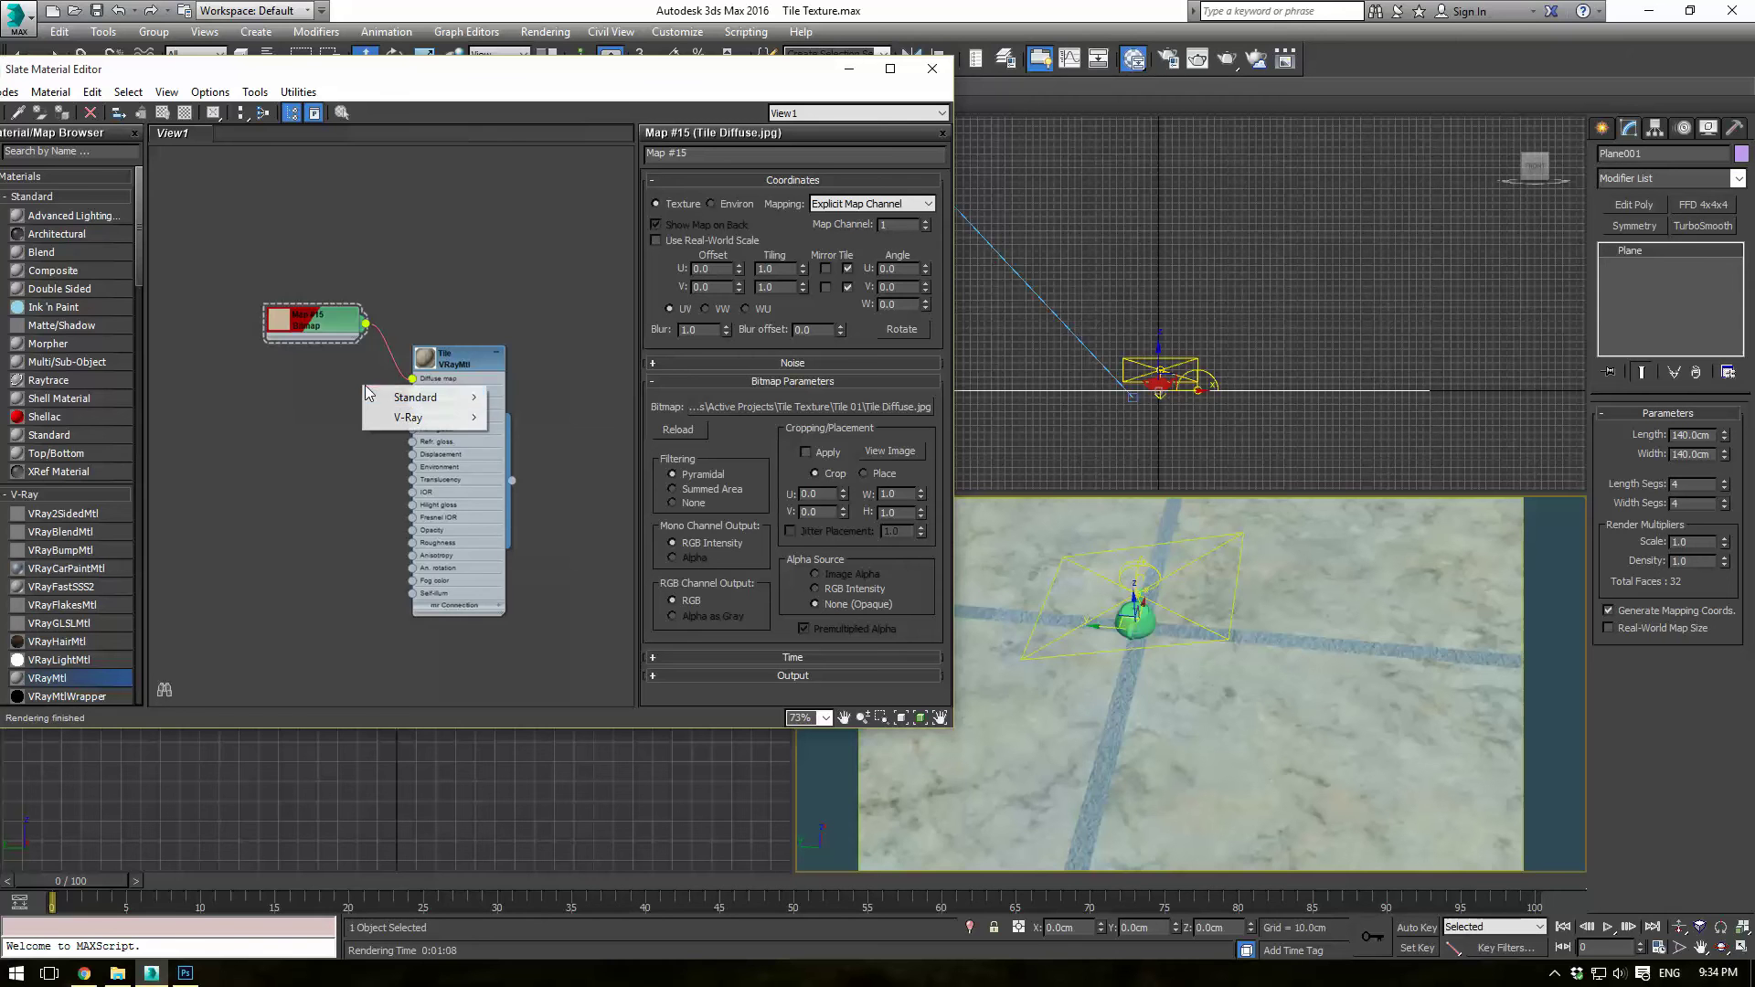
{"action": "mouse_move", "coordinate": [429, 393]}
{"action": "left_click", "coordinate": [258, 207]}
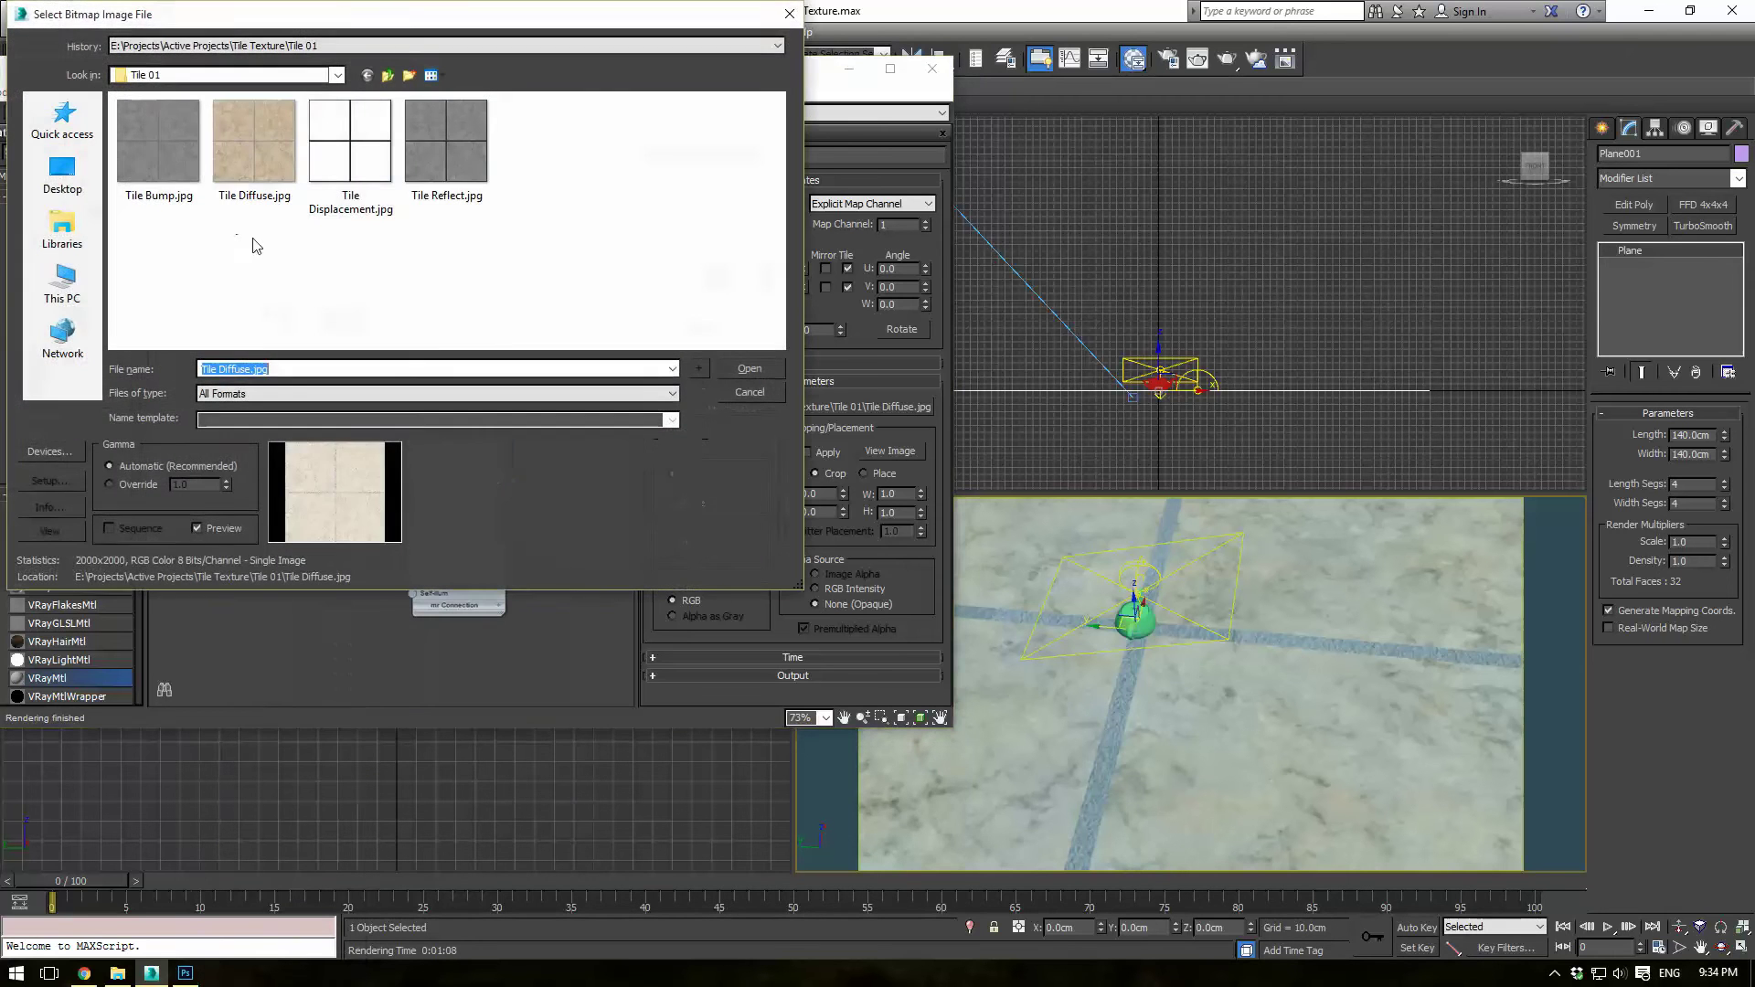
{"action": "double_click", "coordinate": [437, 155]}
{"action": "double_click", "coordinate": [427, 359]}
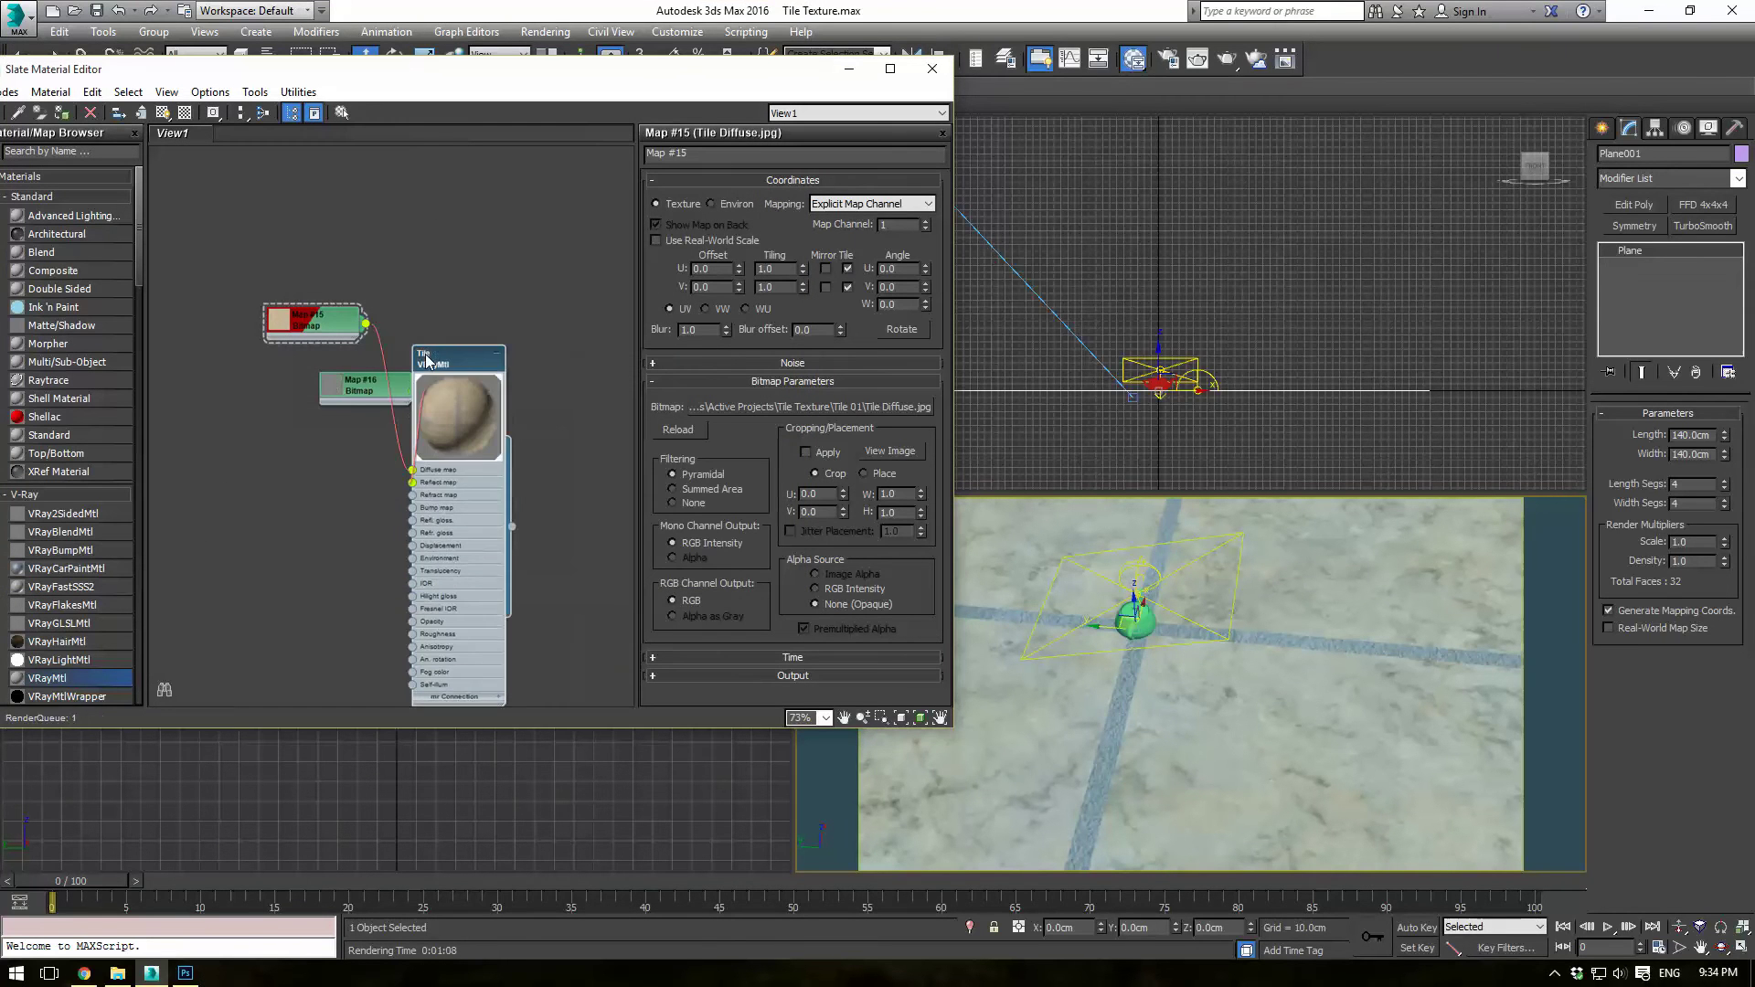
{"action": "left_click_drag", "start_coordinate": [366, 391], "coordinate": [272, 364]}
Step: Open an enlarged floating preview of the Tile material with background enabled, and tidy the bitmap nodes
{"action": "right_click", "coordinate": [424, 408]}
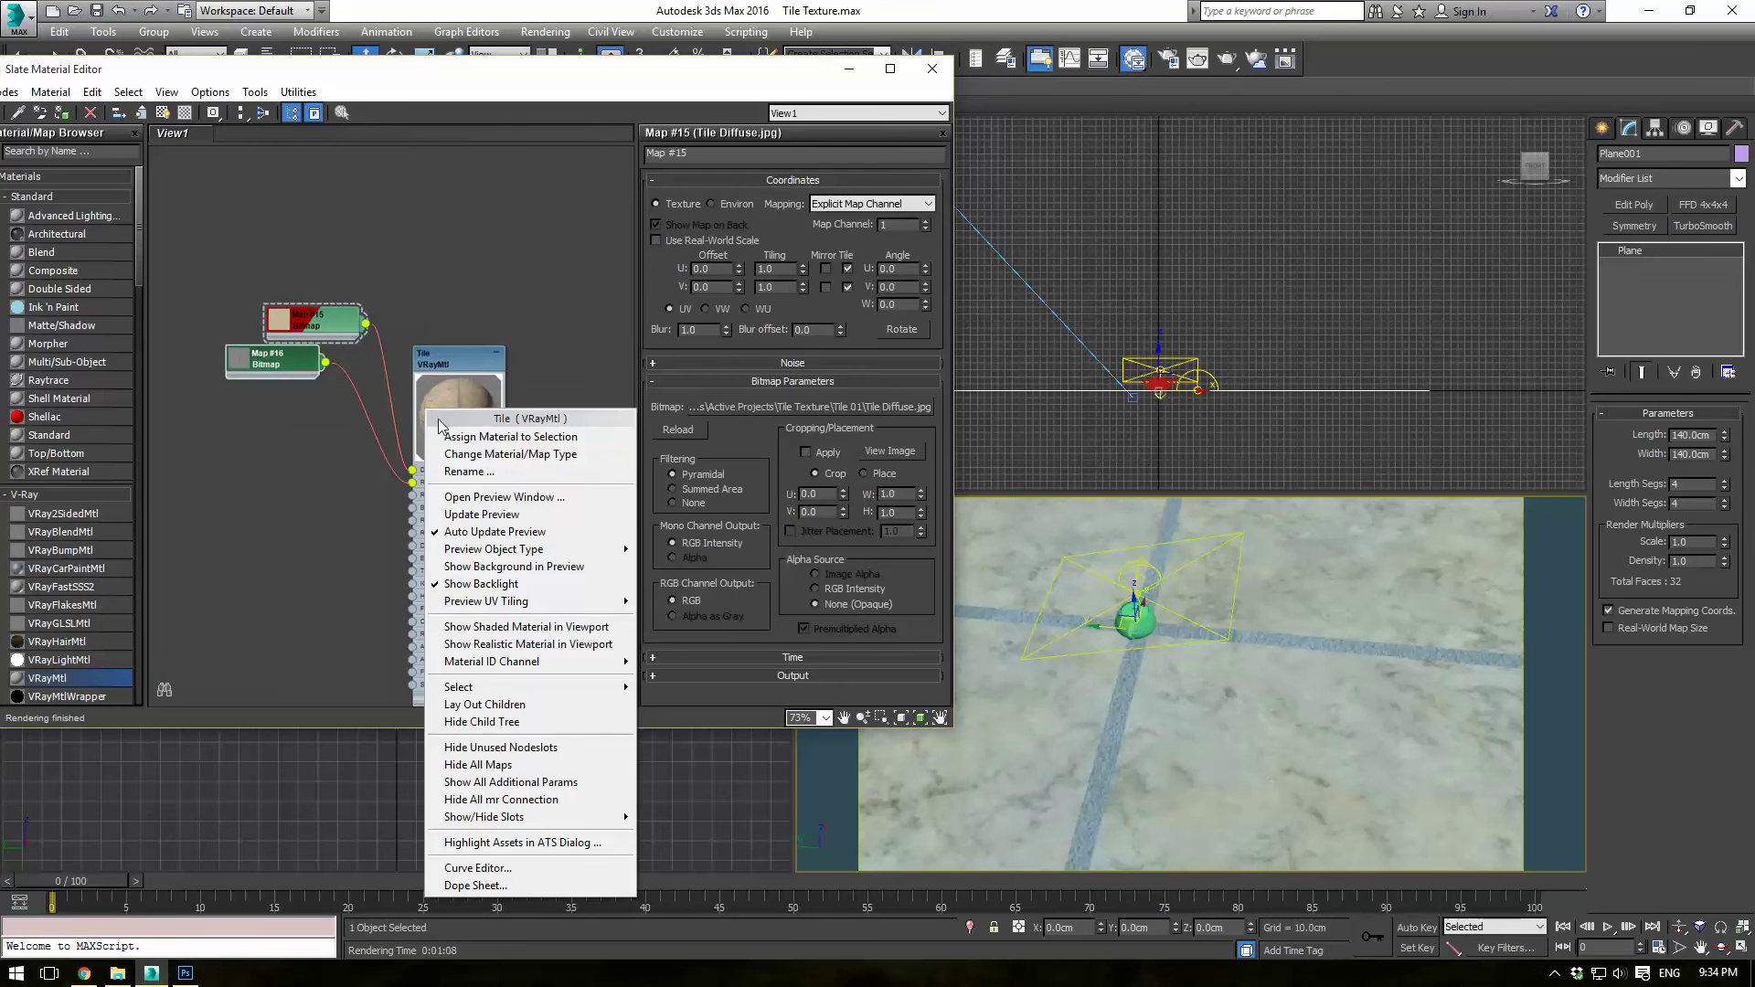
{"action": "left_click", "coordinate": [512, 497]}
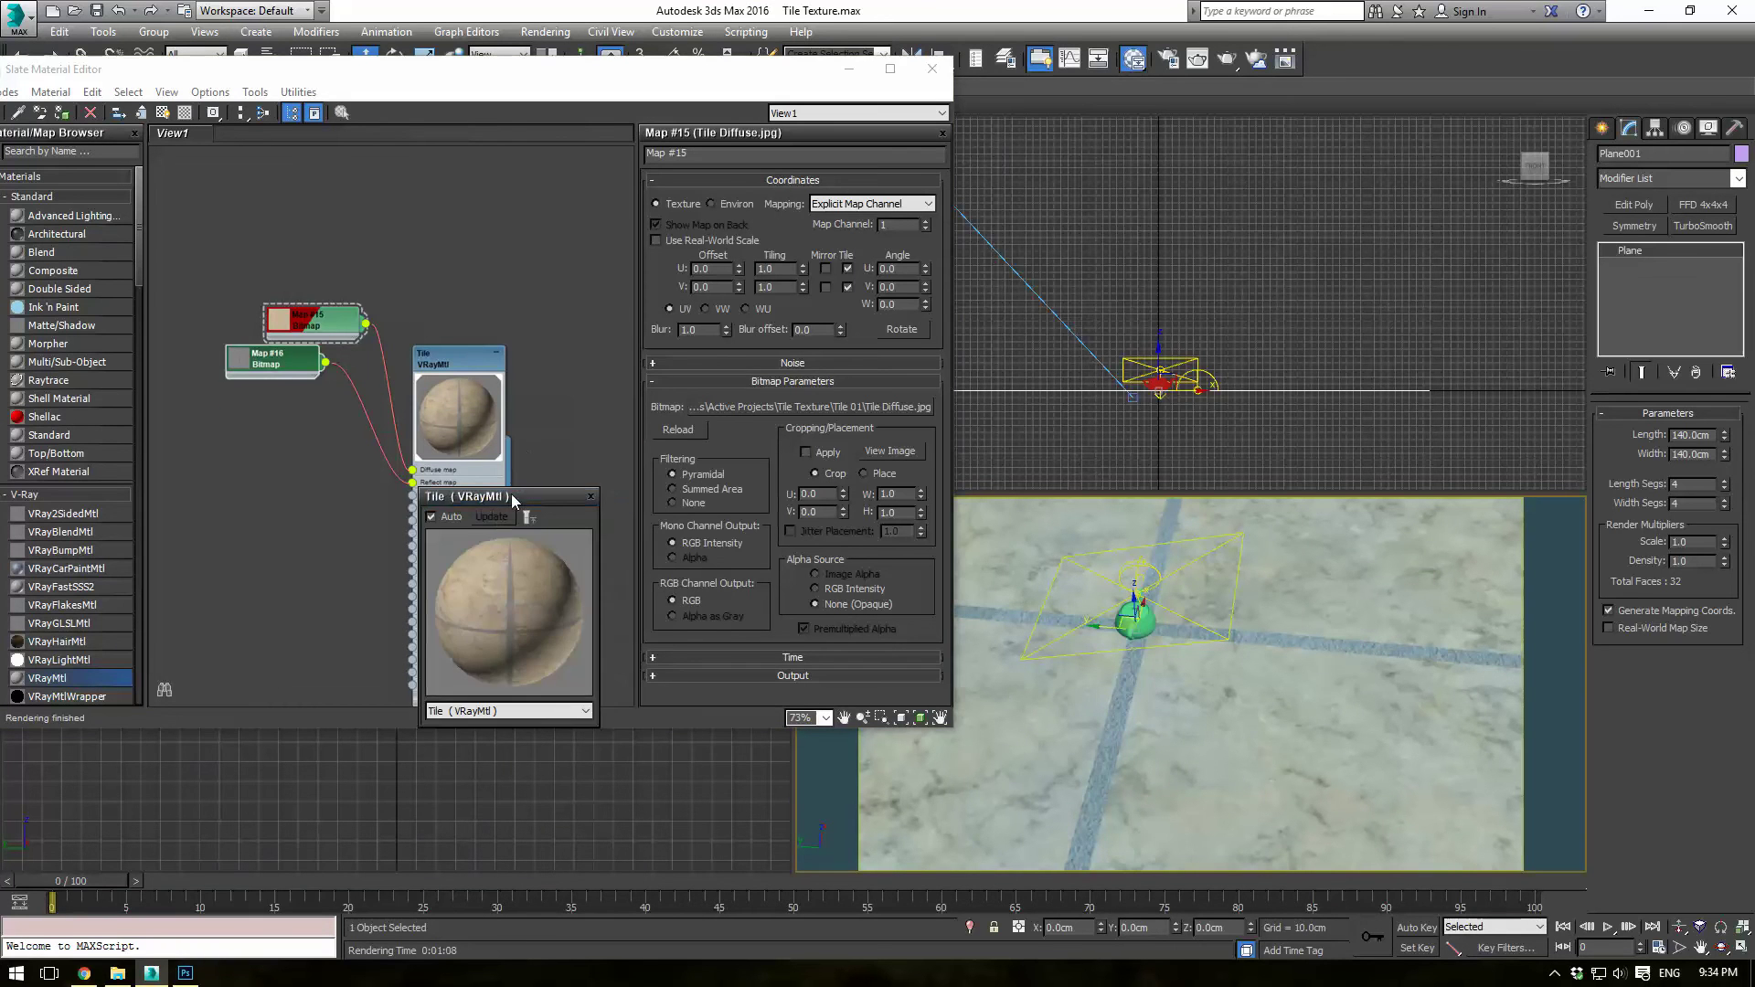
{"action": "left_click_drag", "start_coordinate": [512, 493], "coordinate": [832, 173]}
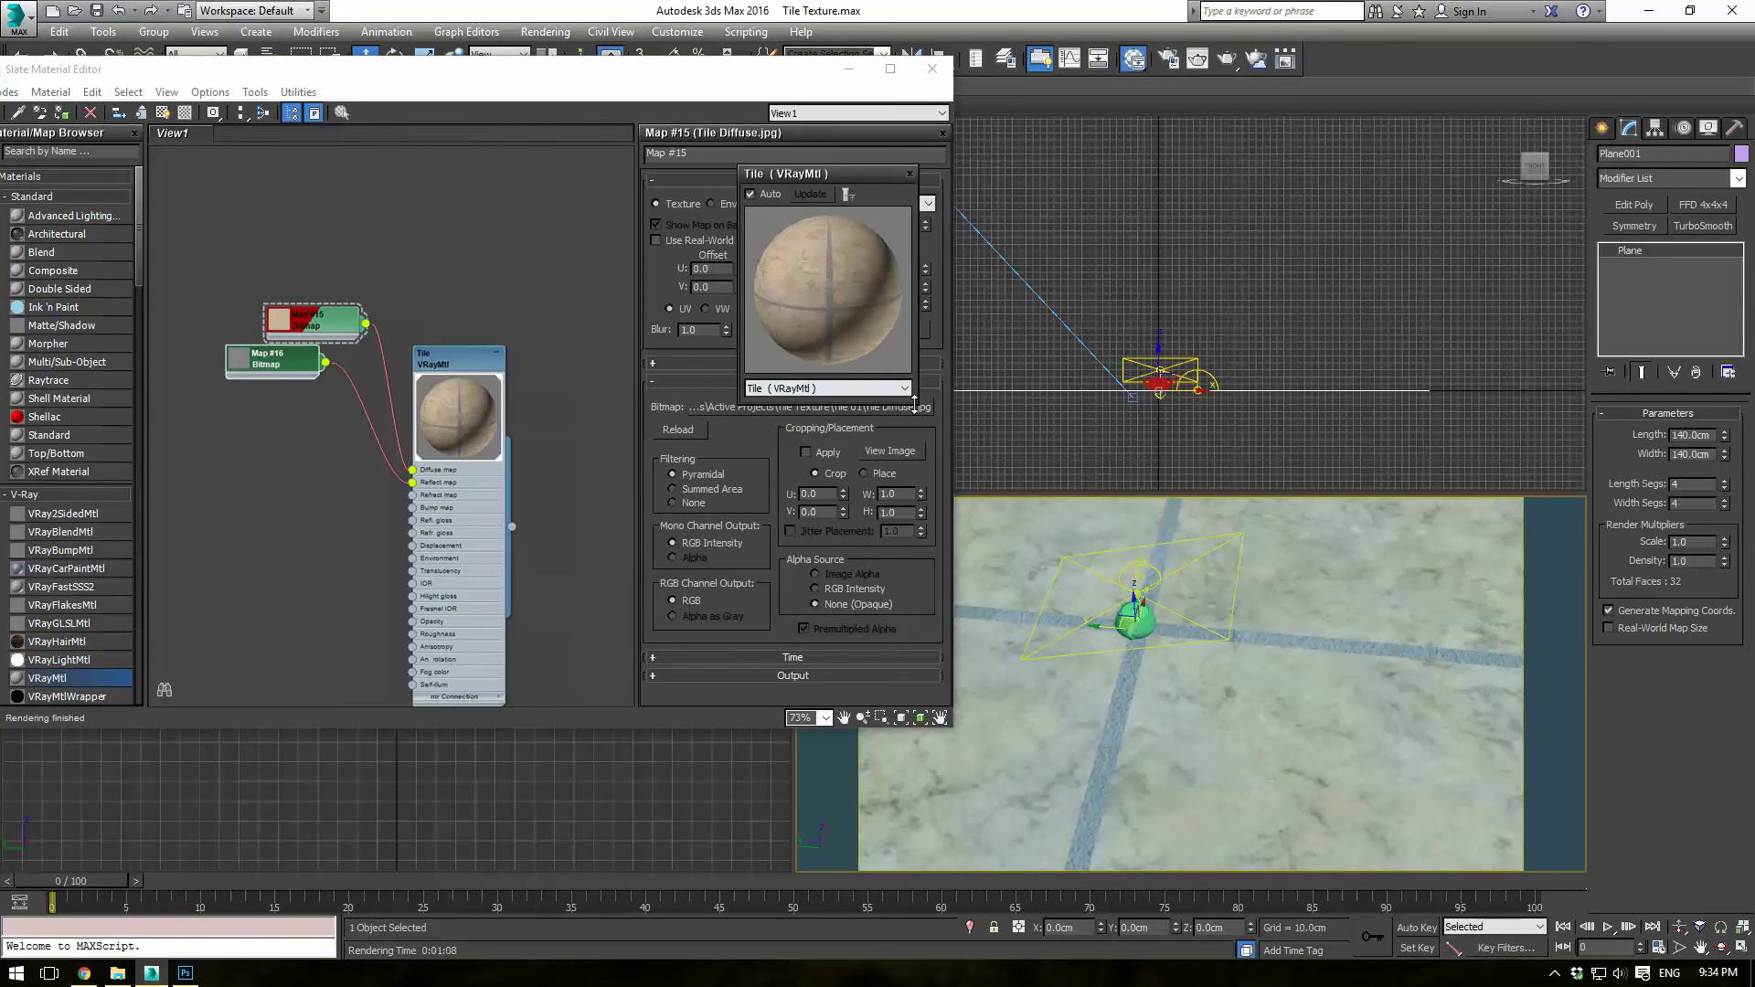
{"action": "left_click_drag", "start_coordinate": [916, 399], "coordinate": [1146, 632]}
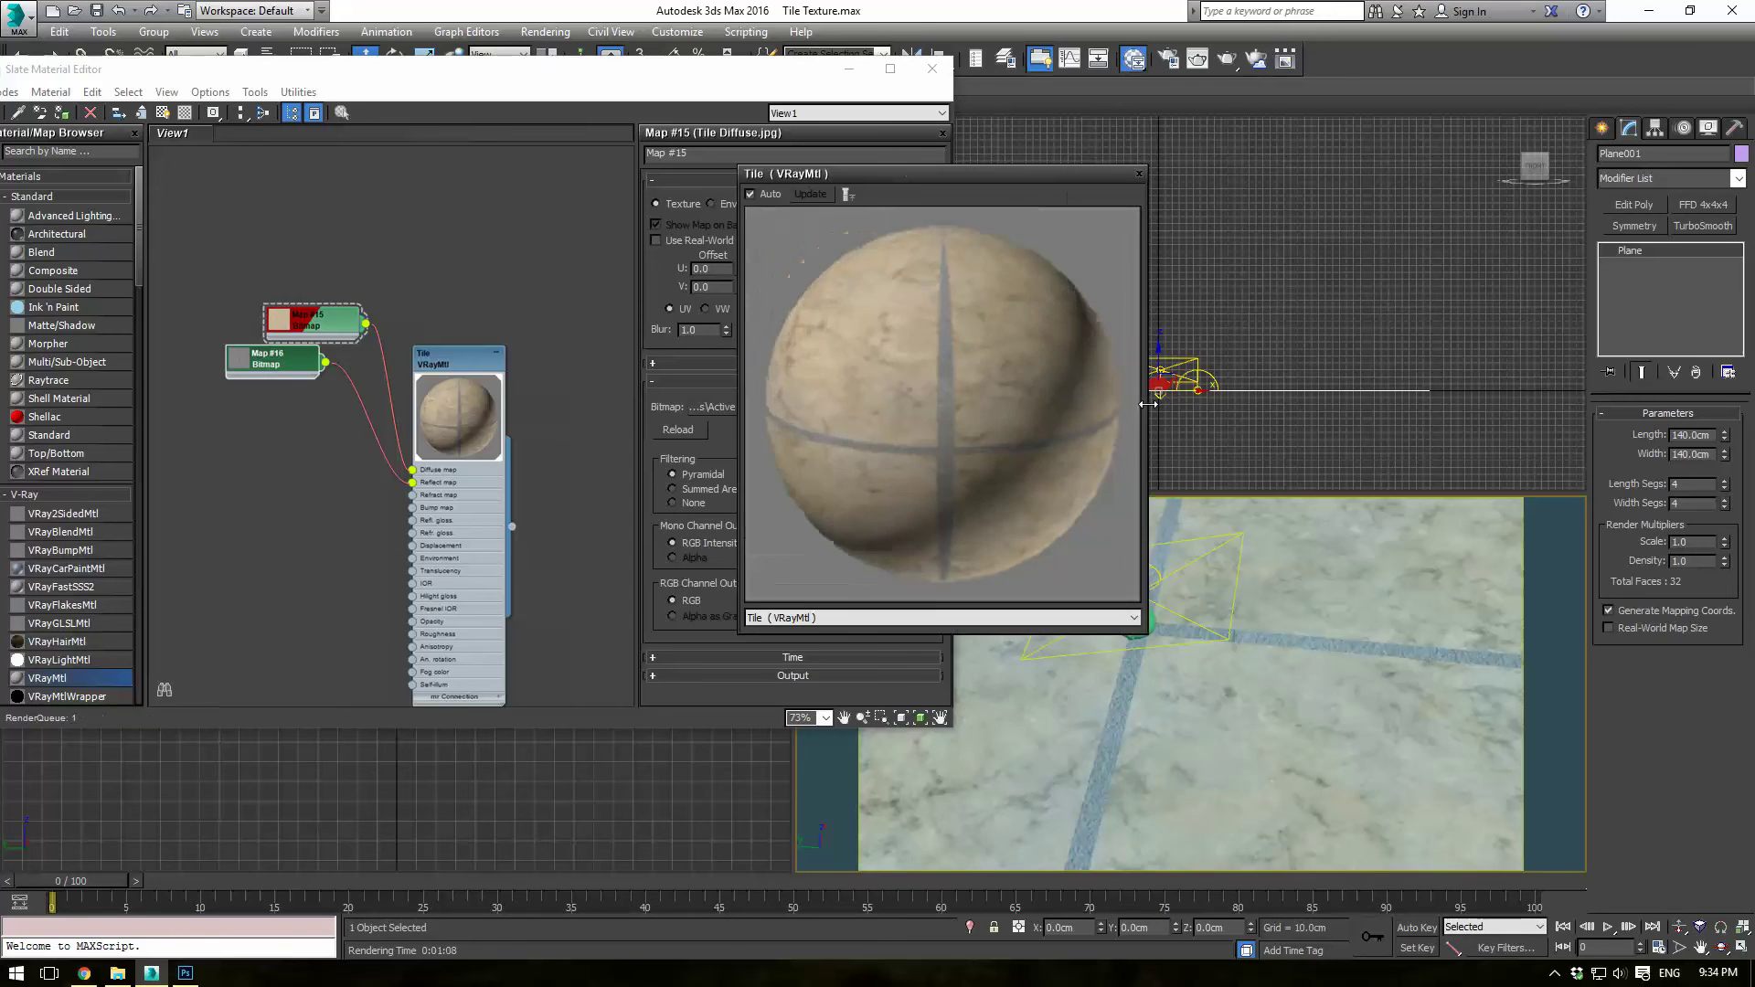
{"action": "left_click", "coordinate": [166, 115]}
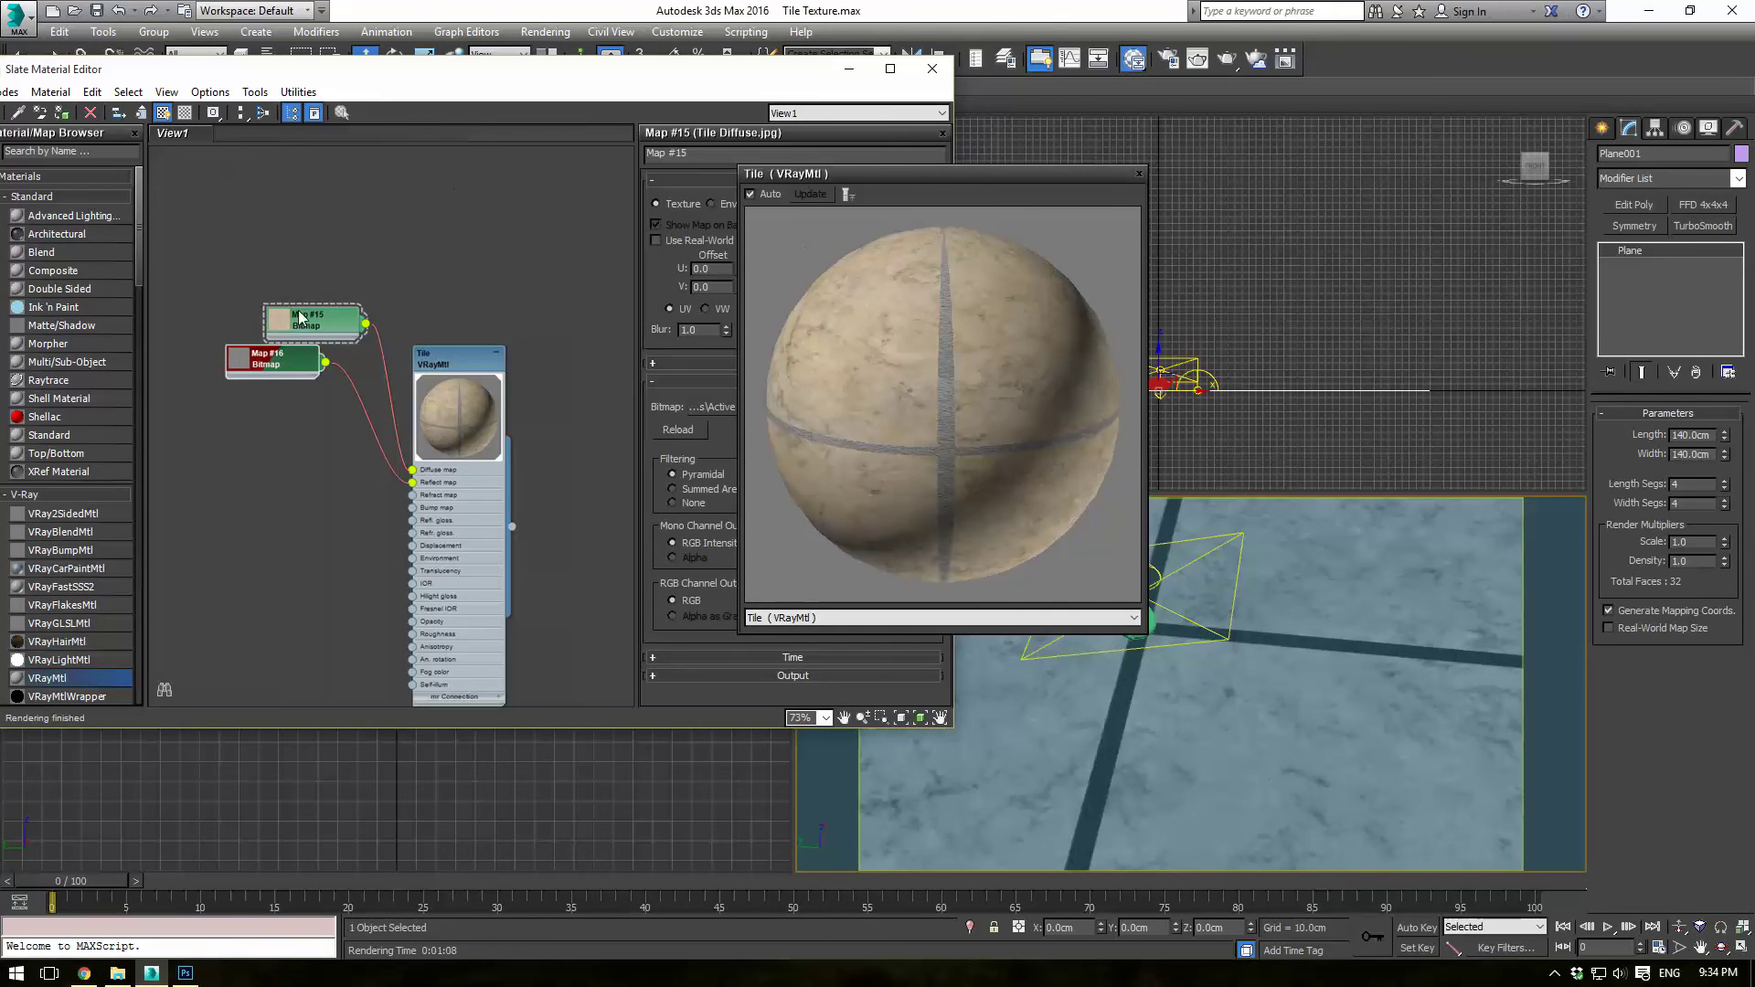
{"action": "left_click", "coordinate": [454, 366]}
{"action": "left_click", "coordinate": [185, 112]}
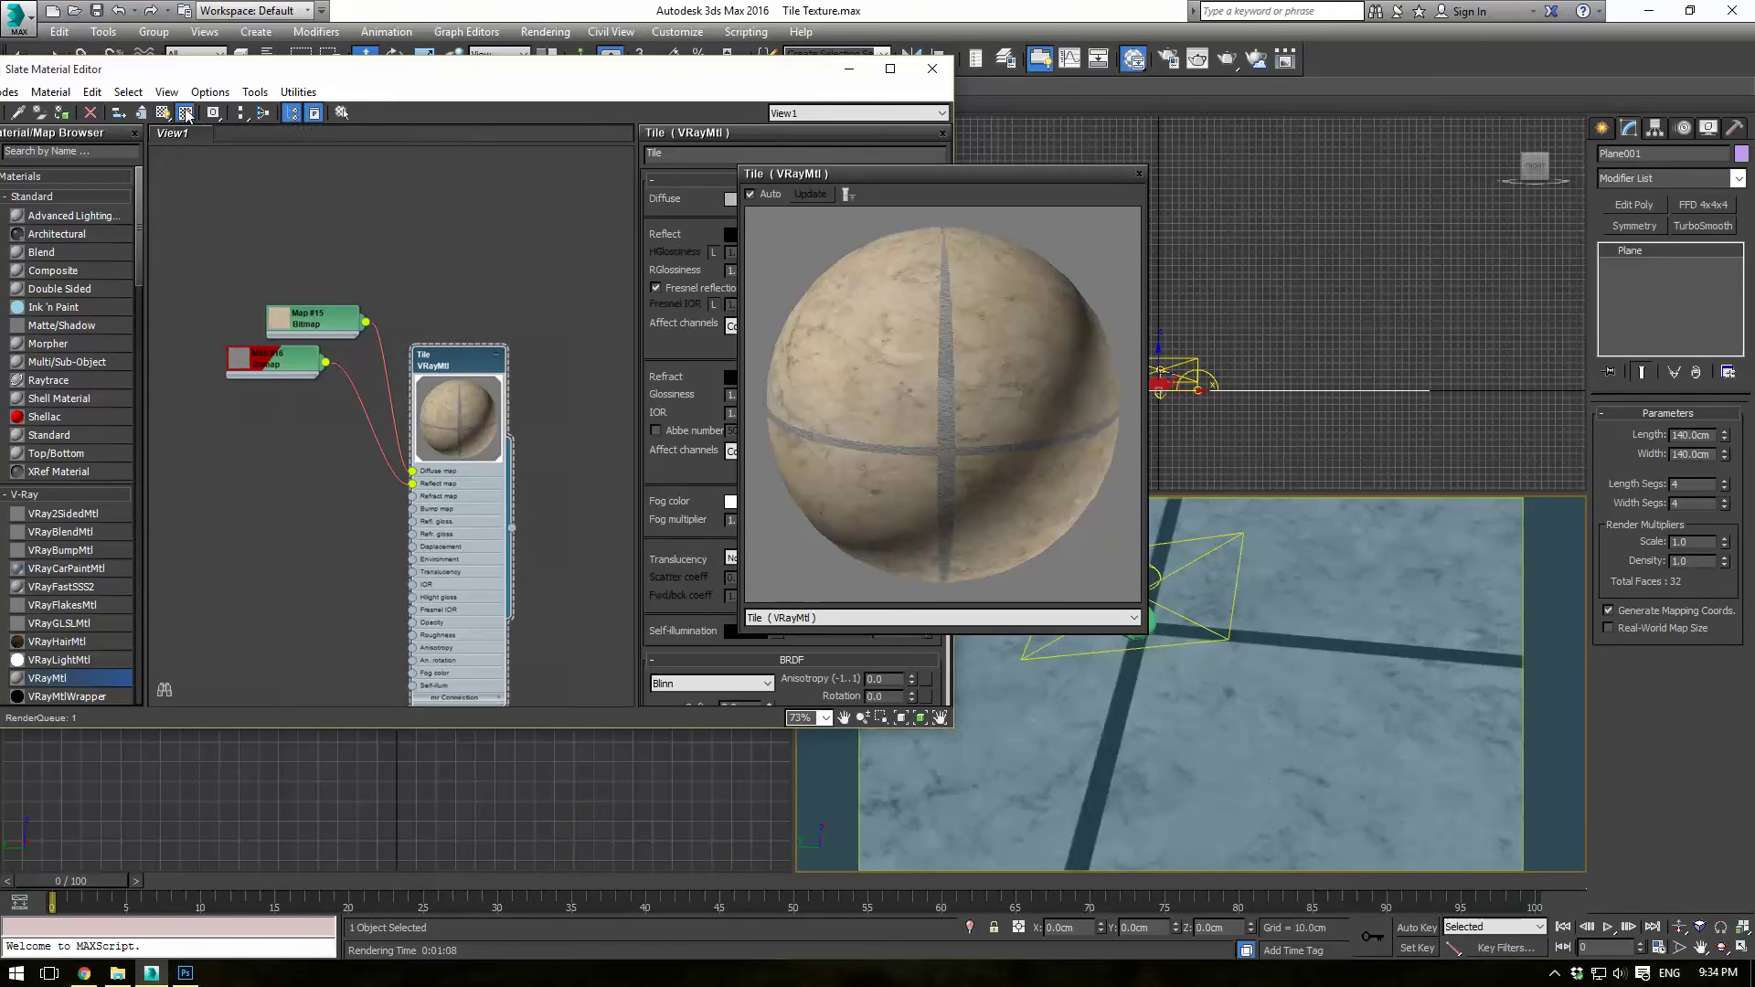
{"action": "double_click", "coordinate": [271, 359]}
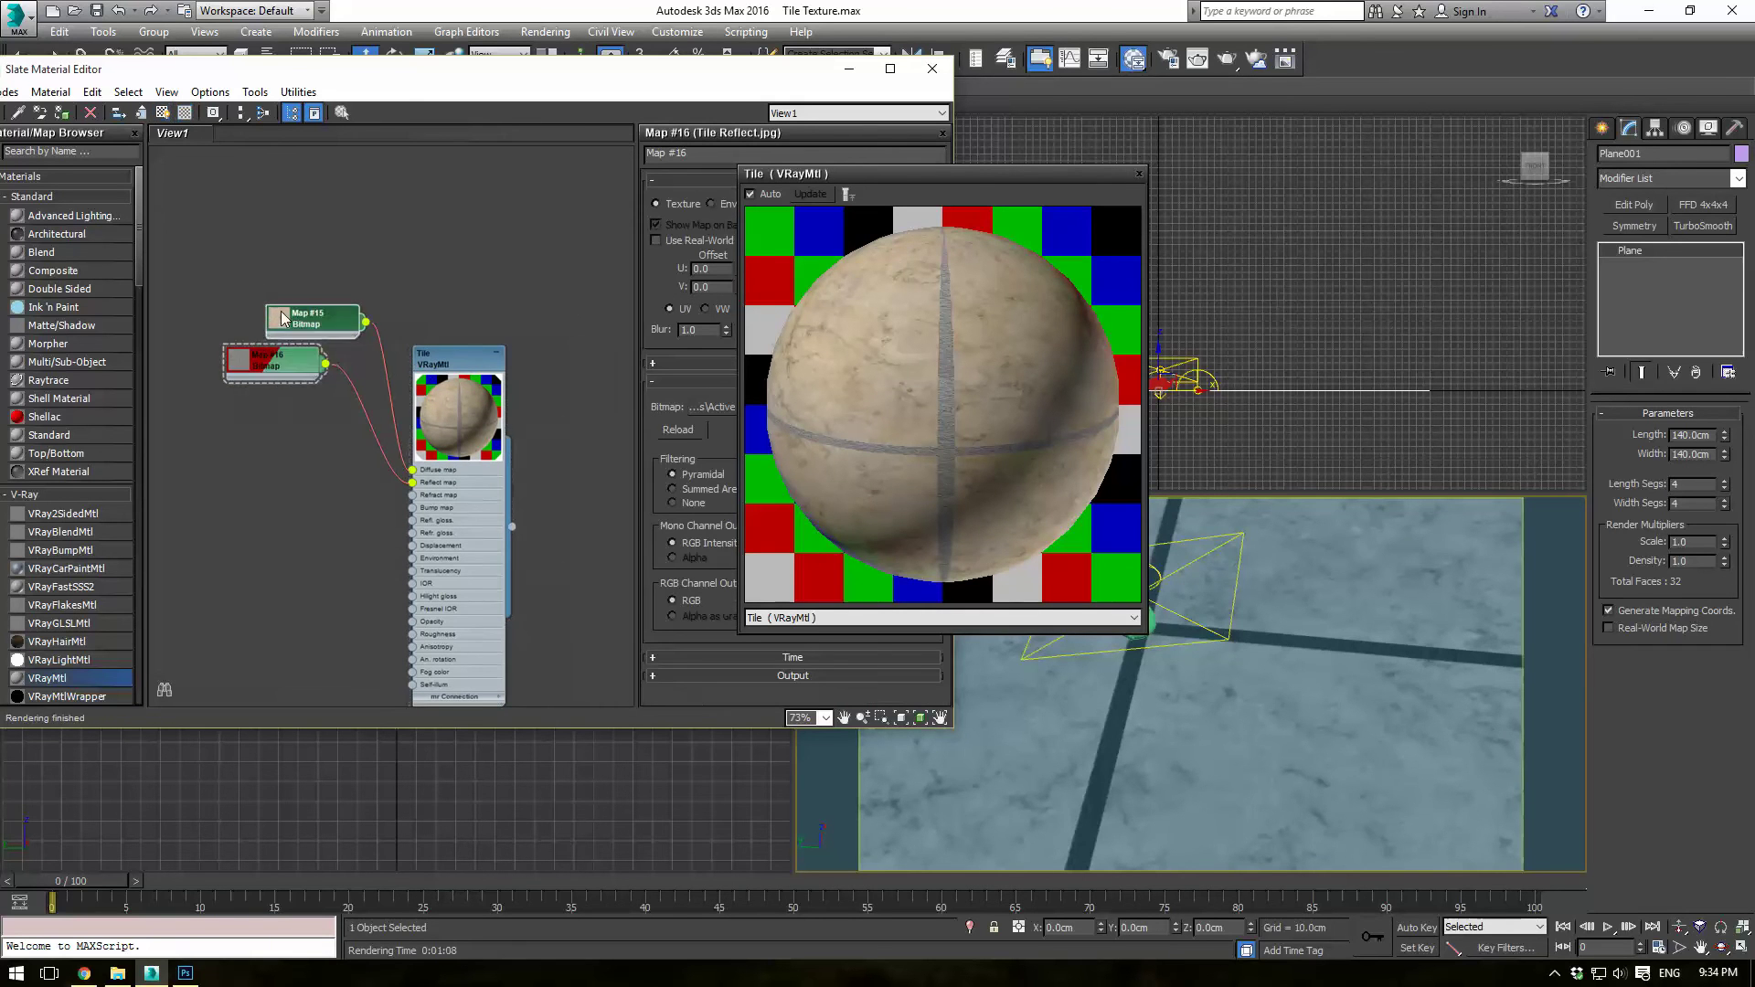
{"action": "left_click", "coordinate": [163, 113]}
{"action": "left_click_drag", "start_coordinate": [302, 315], "coordinate": [276, 171]}
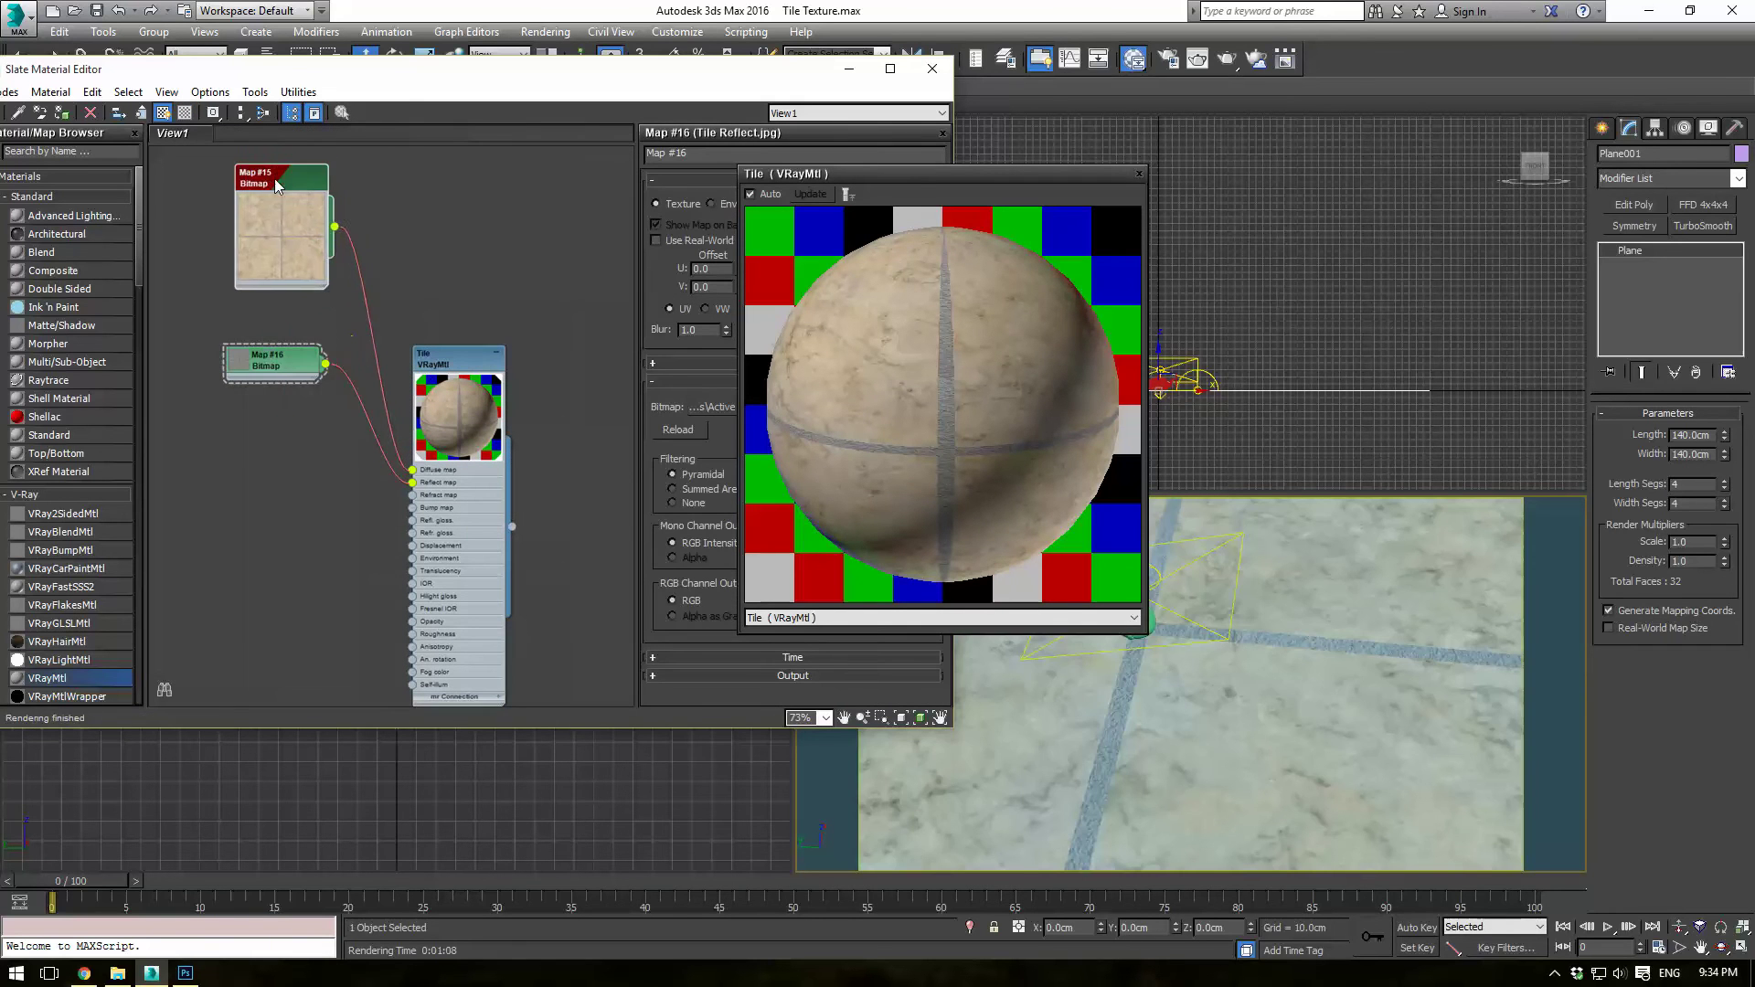
{"action": "left_click_drag", "start_coordinate": [270, 369], "coordinate": [232, 341]}
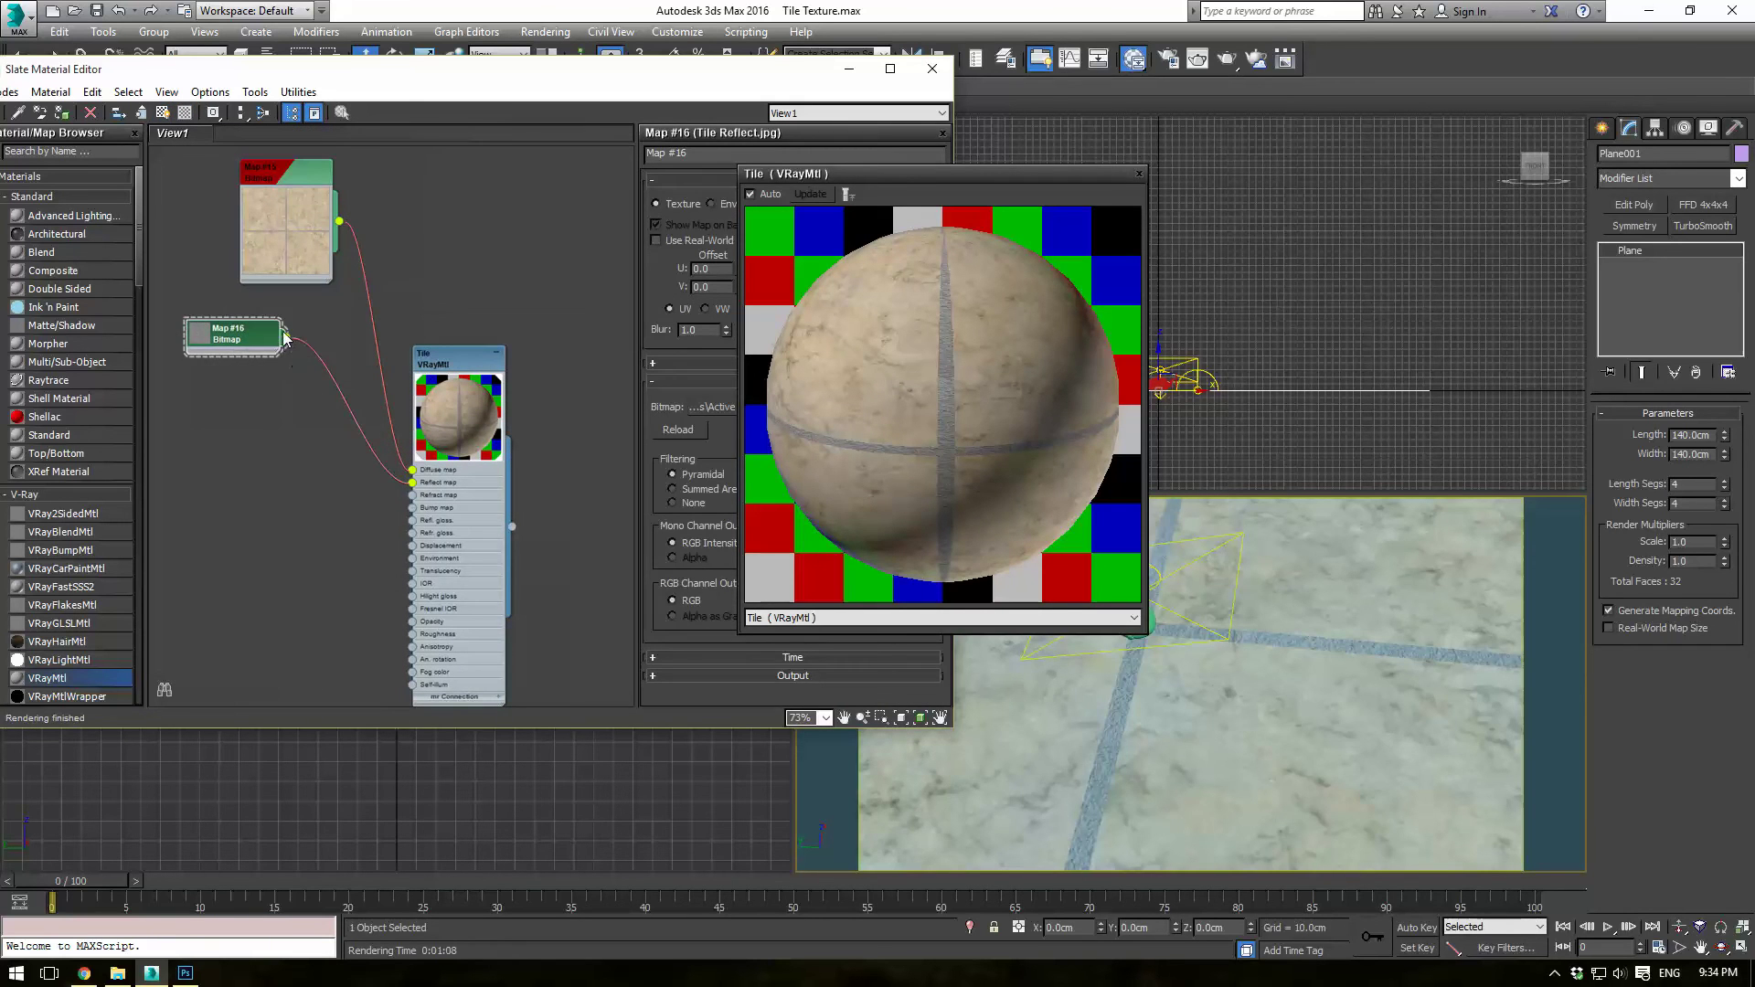
Step: Insert a Color Correction map on the reflect bitmap with Brightness 52.824 and Contrast 23.588
{"action": "right_click", "coordinate": [300, 388]}
{"action": "mouse_move", "coordinate": [348, 420]}
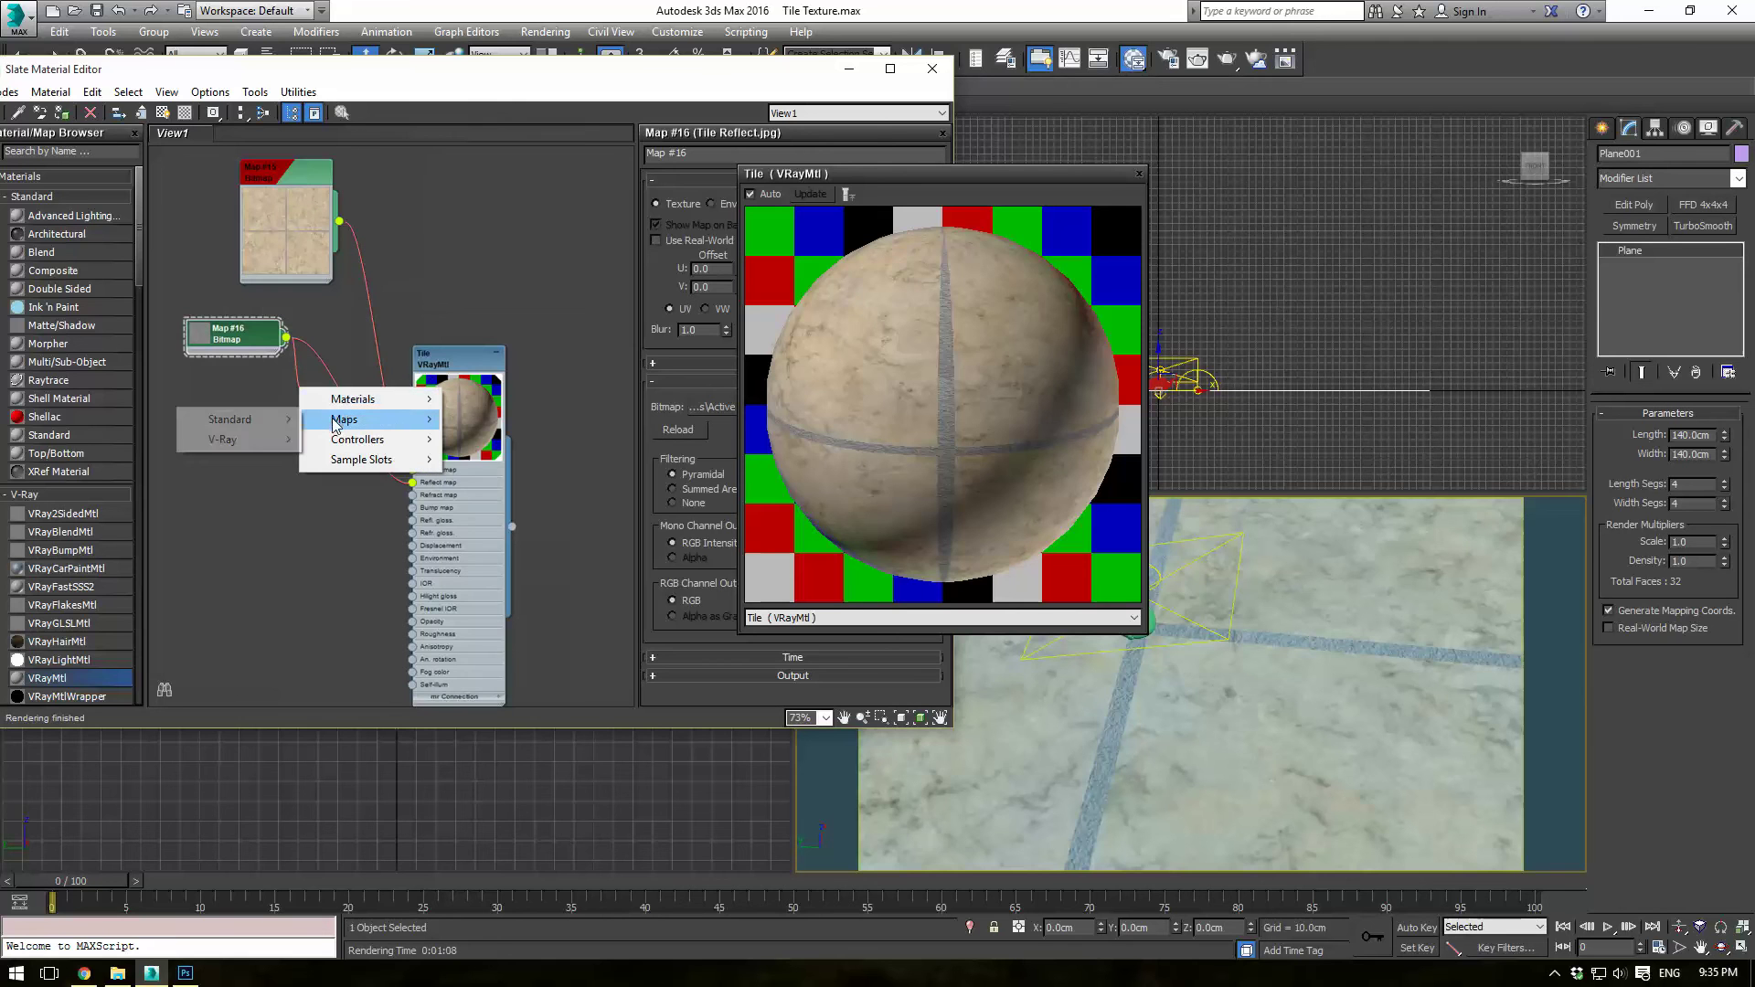
{"action": "mouse_move", "coordinate": [242, 425]}
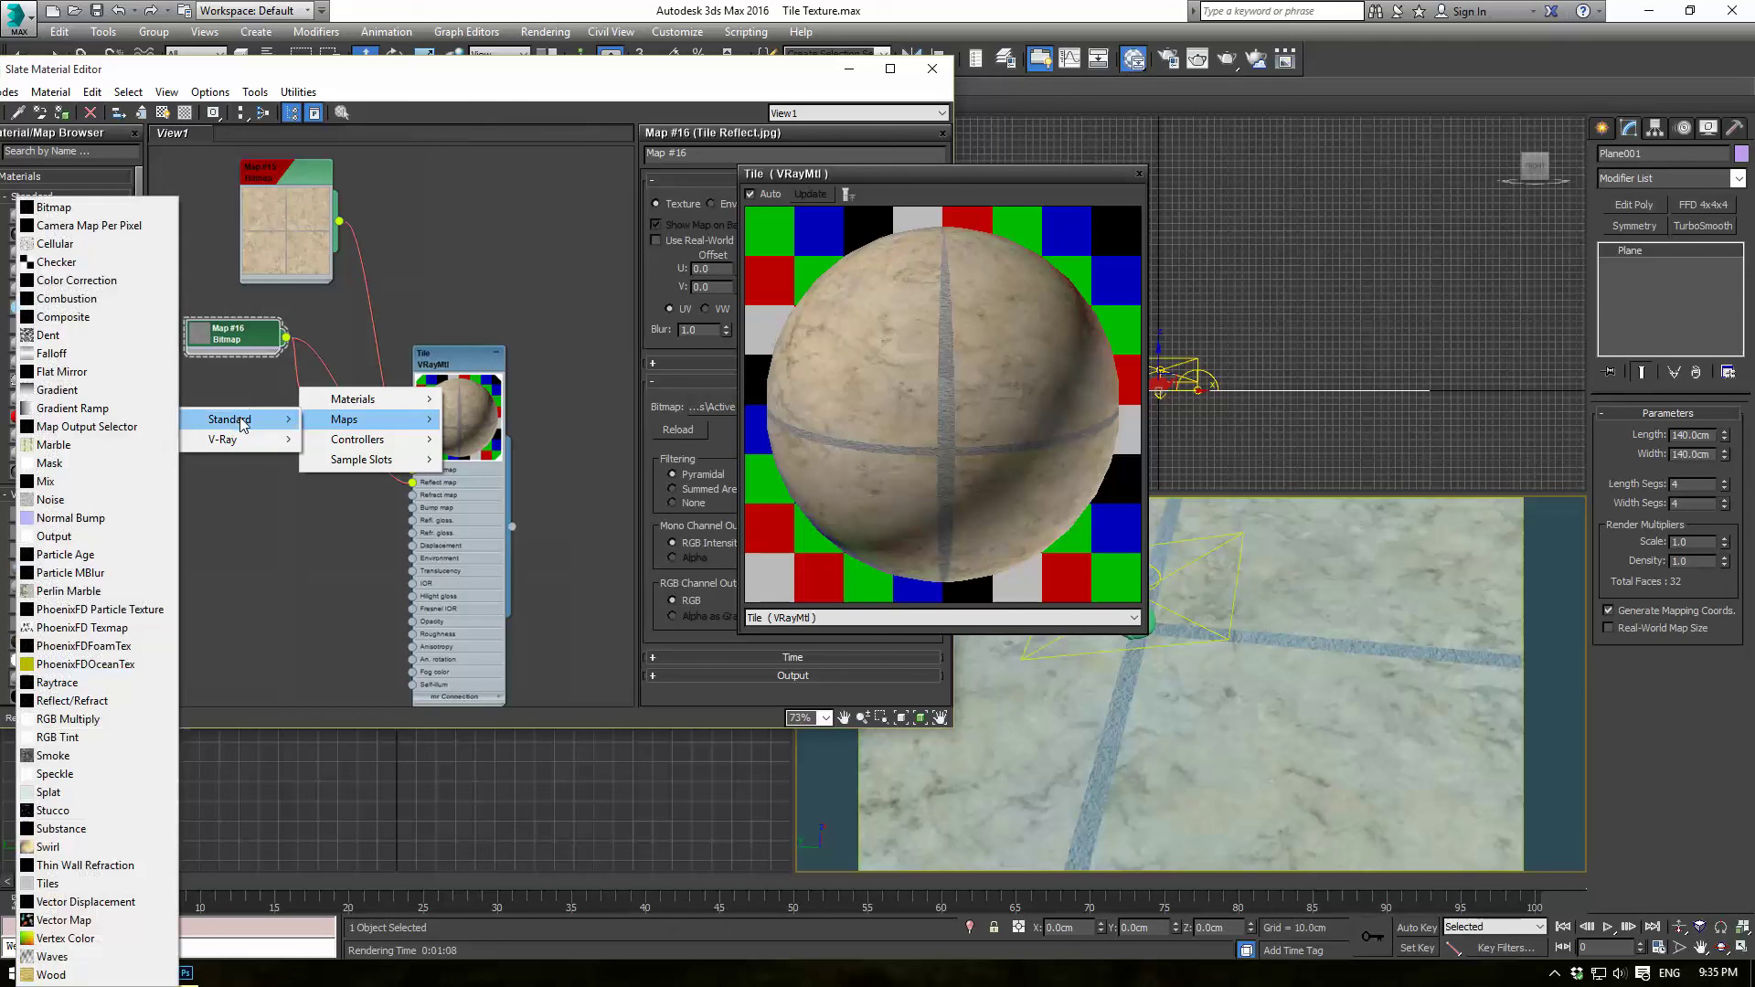
{"action": "left_click", "coordinate": [101, 282]}
{"action": "double_click", "coordinate": [312, 405]}
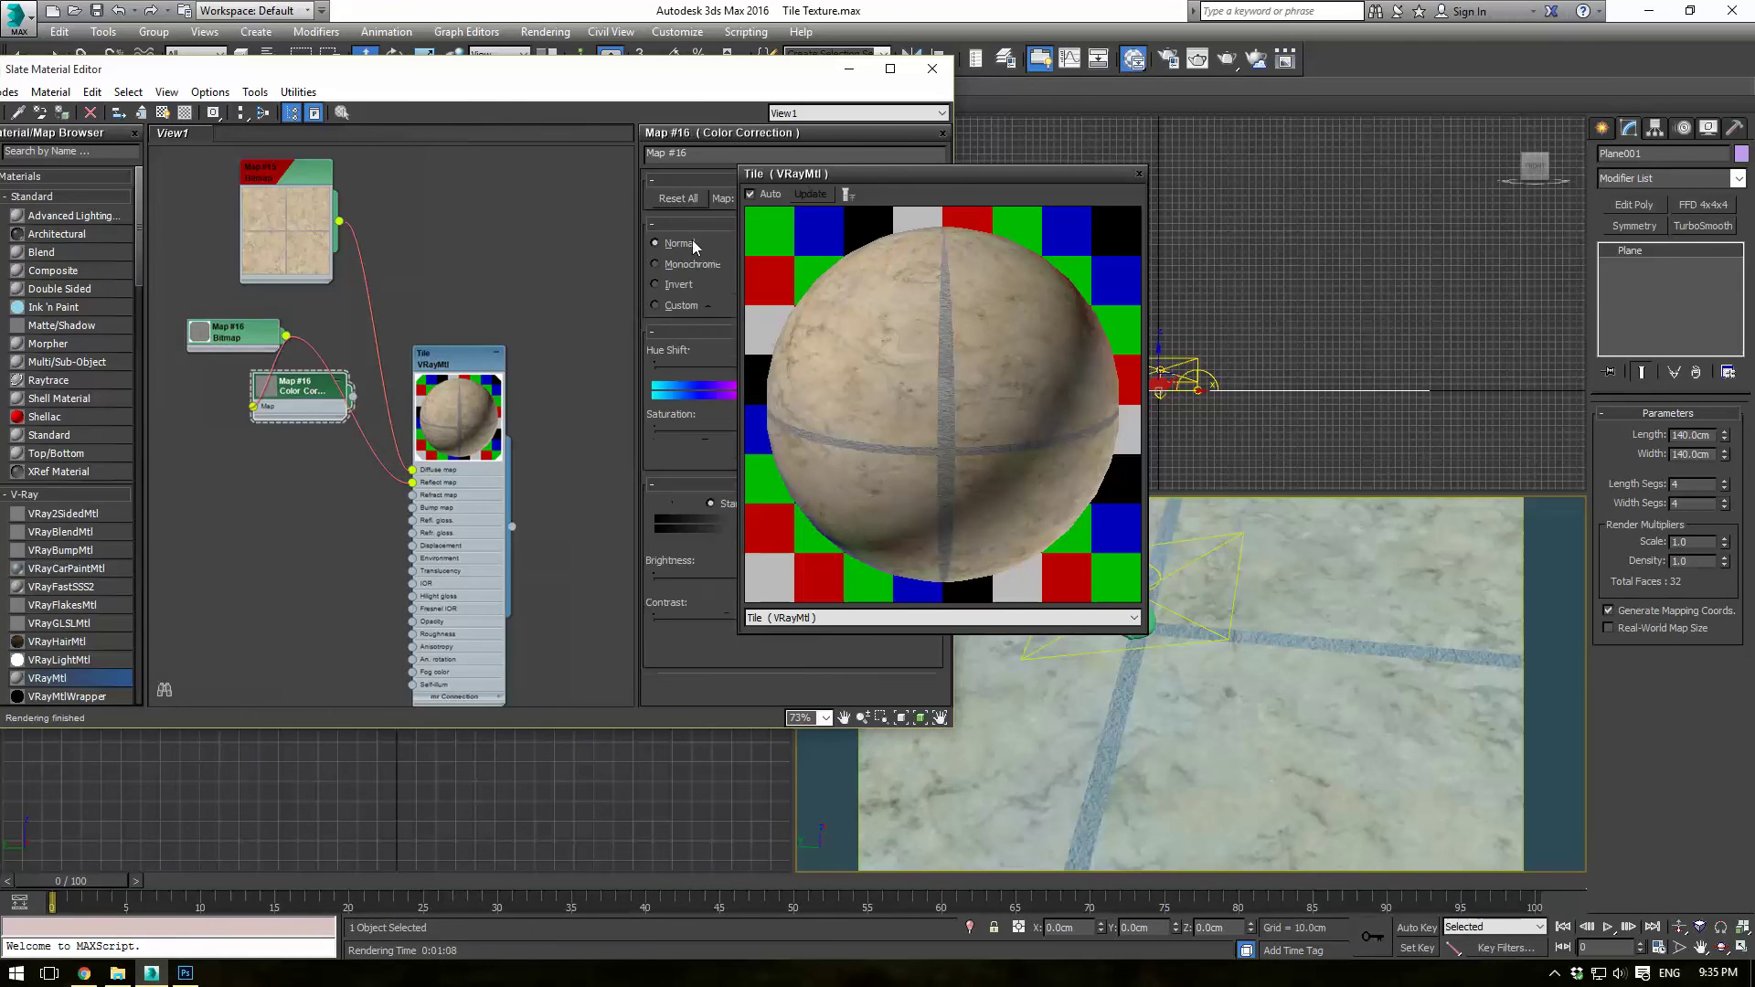
{"action": "left_click_drag", "start_coordinate": [889, 175], "coordinate": [1184, 152]}
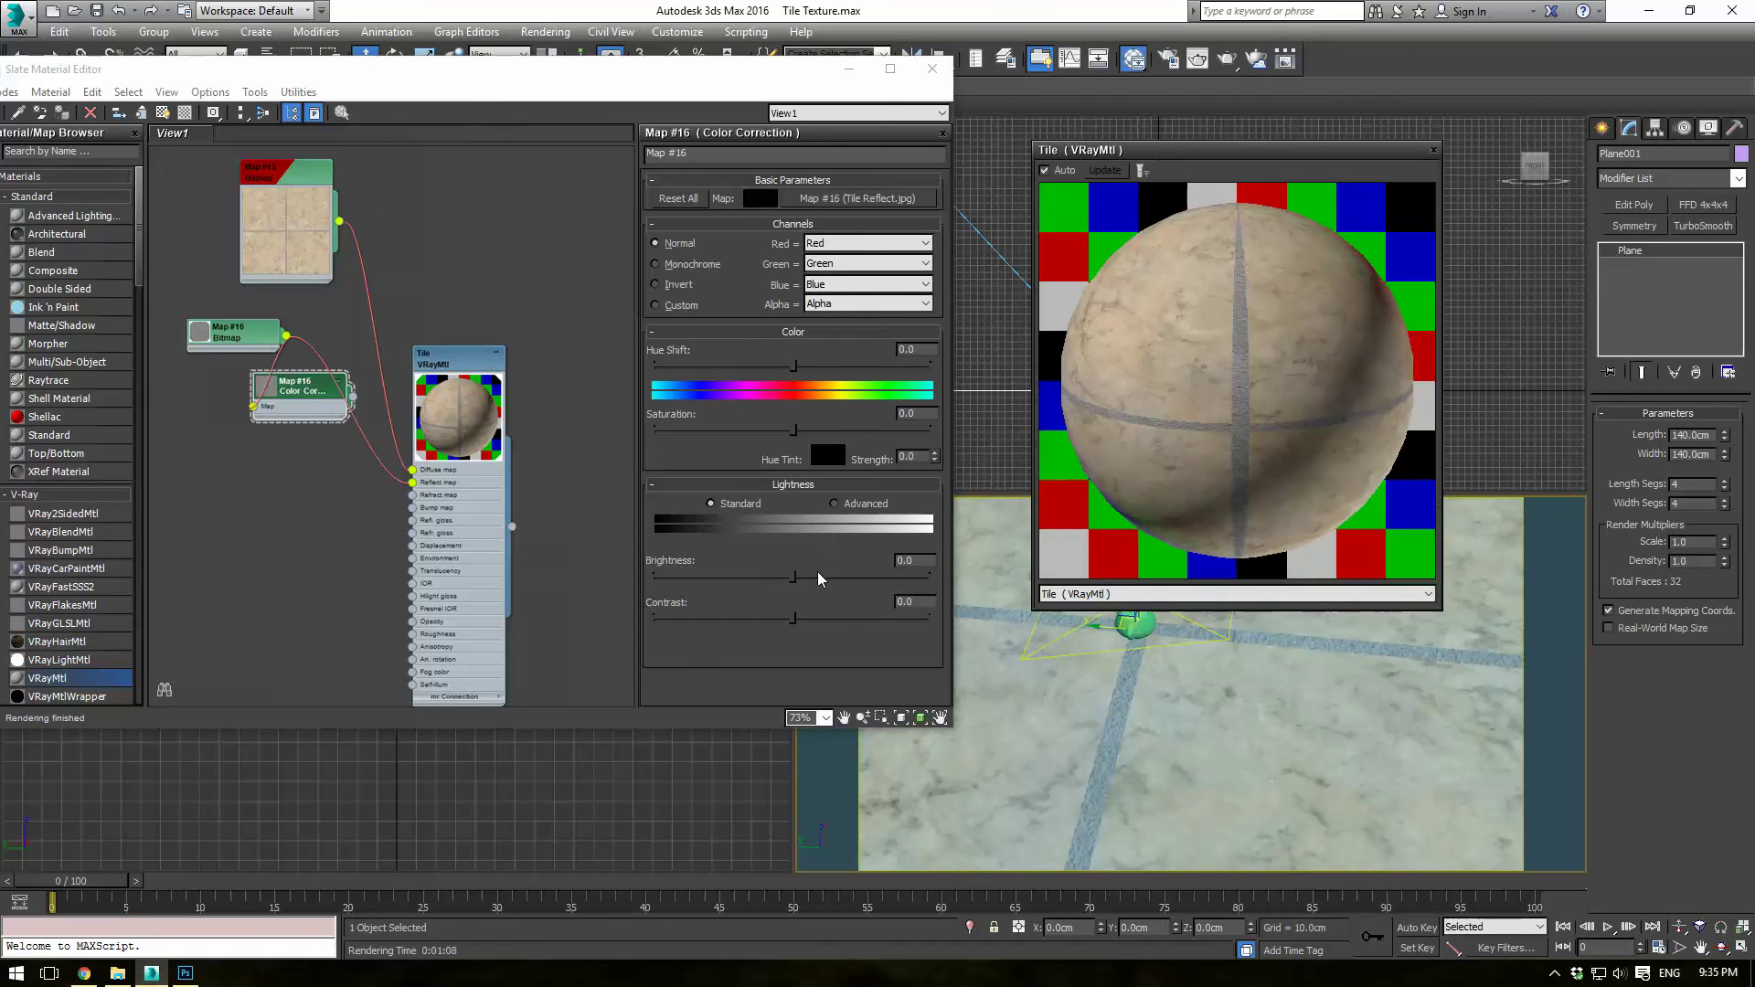
{"action": "left_click_drag", "start_coordinate": [792, 576], "coordinate": [824, 620]}
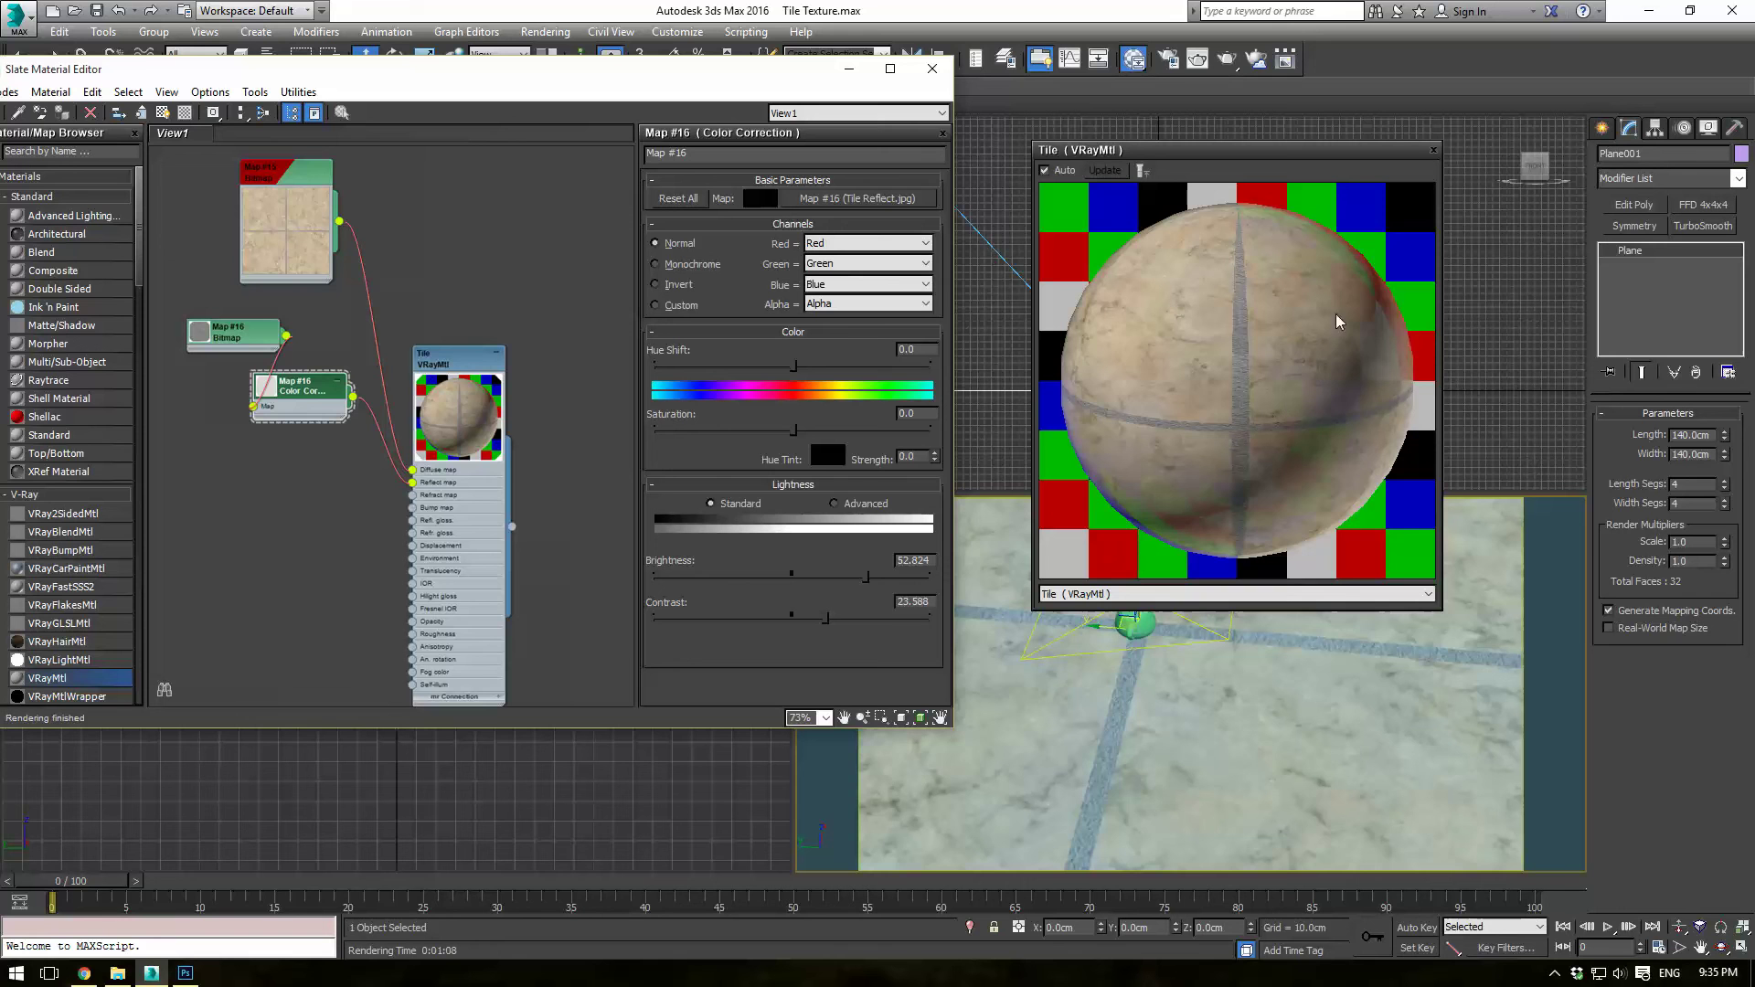
{"action": "left_click_drag", "start_coordinate": [308, 393], "coordinate": [320, 389]}
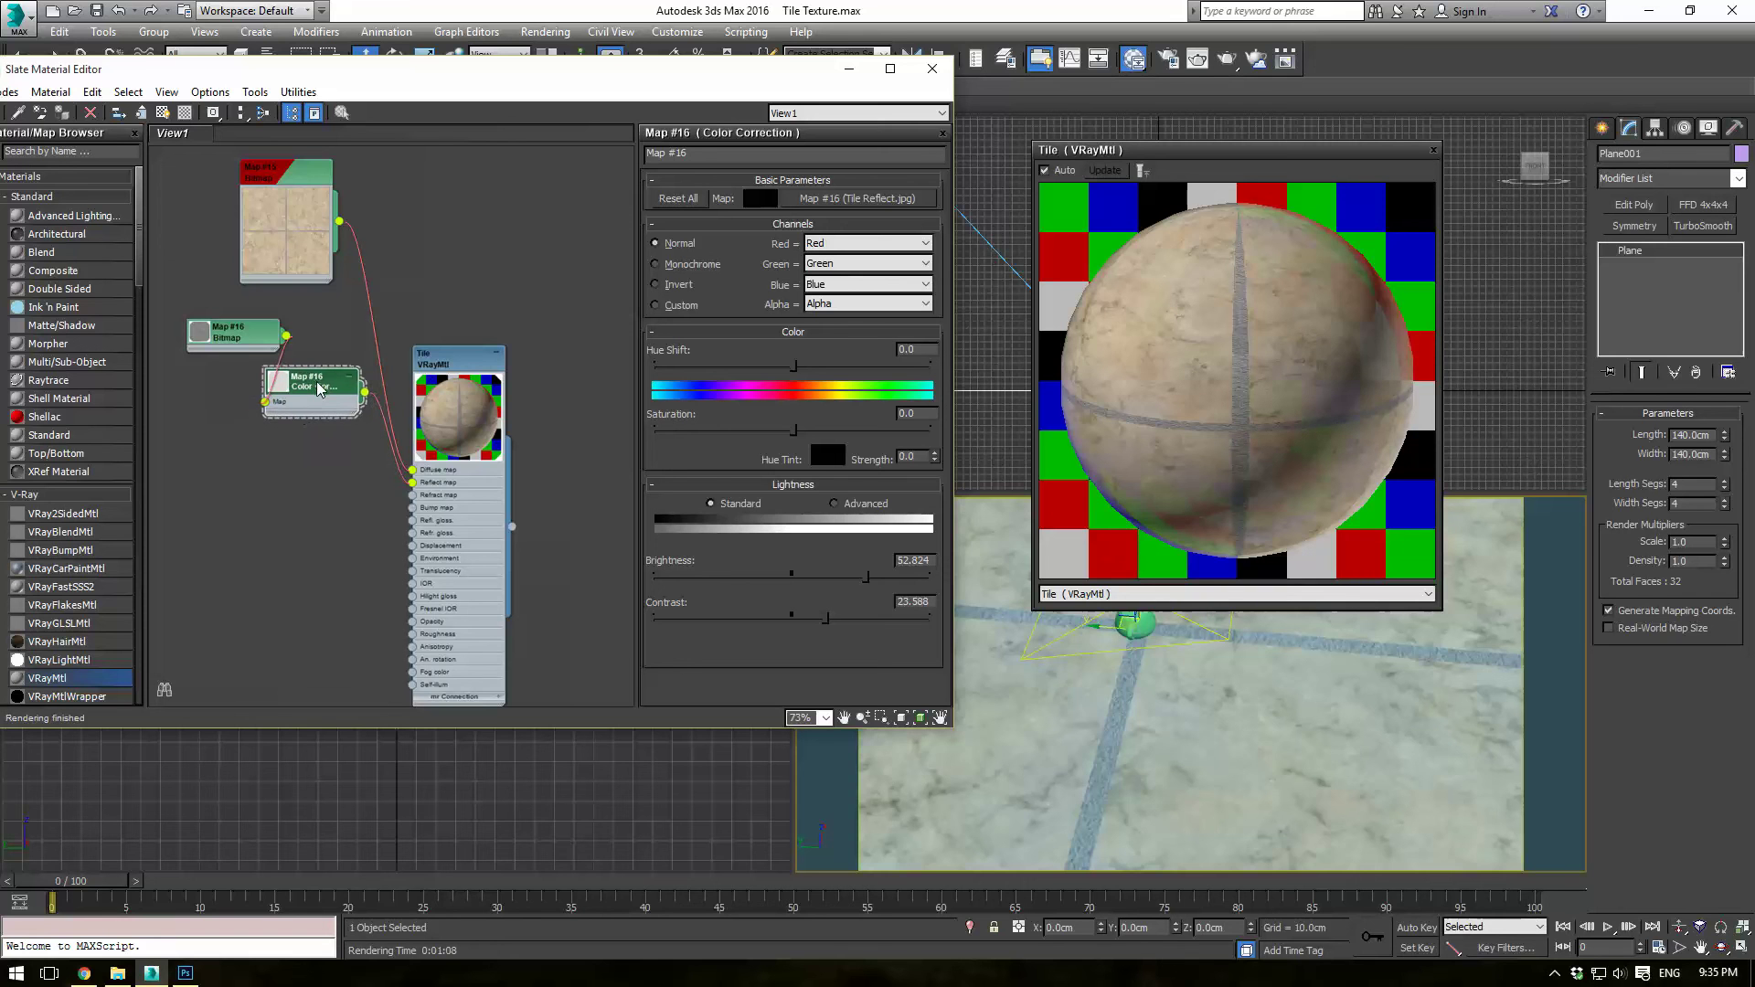
Step: Wire a Tile Bump.jpg bitmap (Map #17) into the Tile material's Bump slot and close the preview window
{"action": "middle_click_drag", "start_coordinate": [414, 509], "coordinate": [443, 429]}
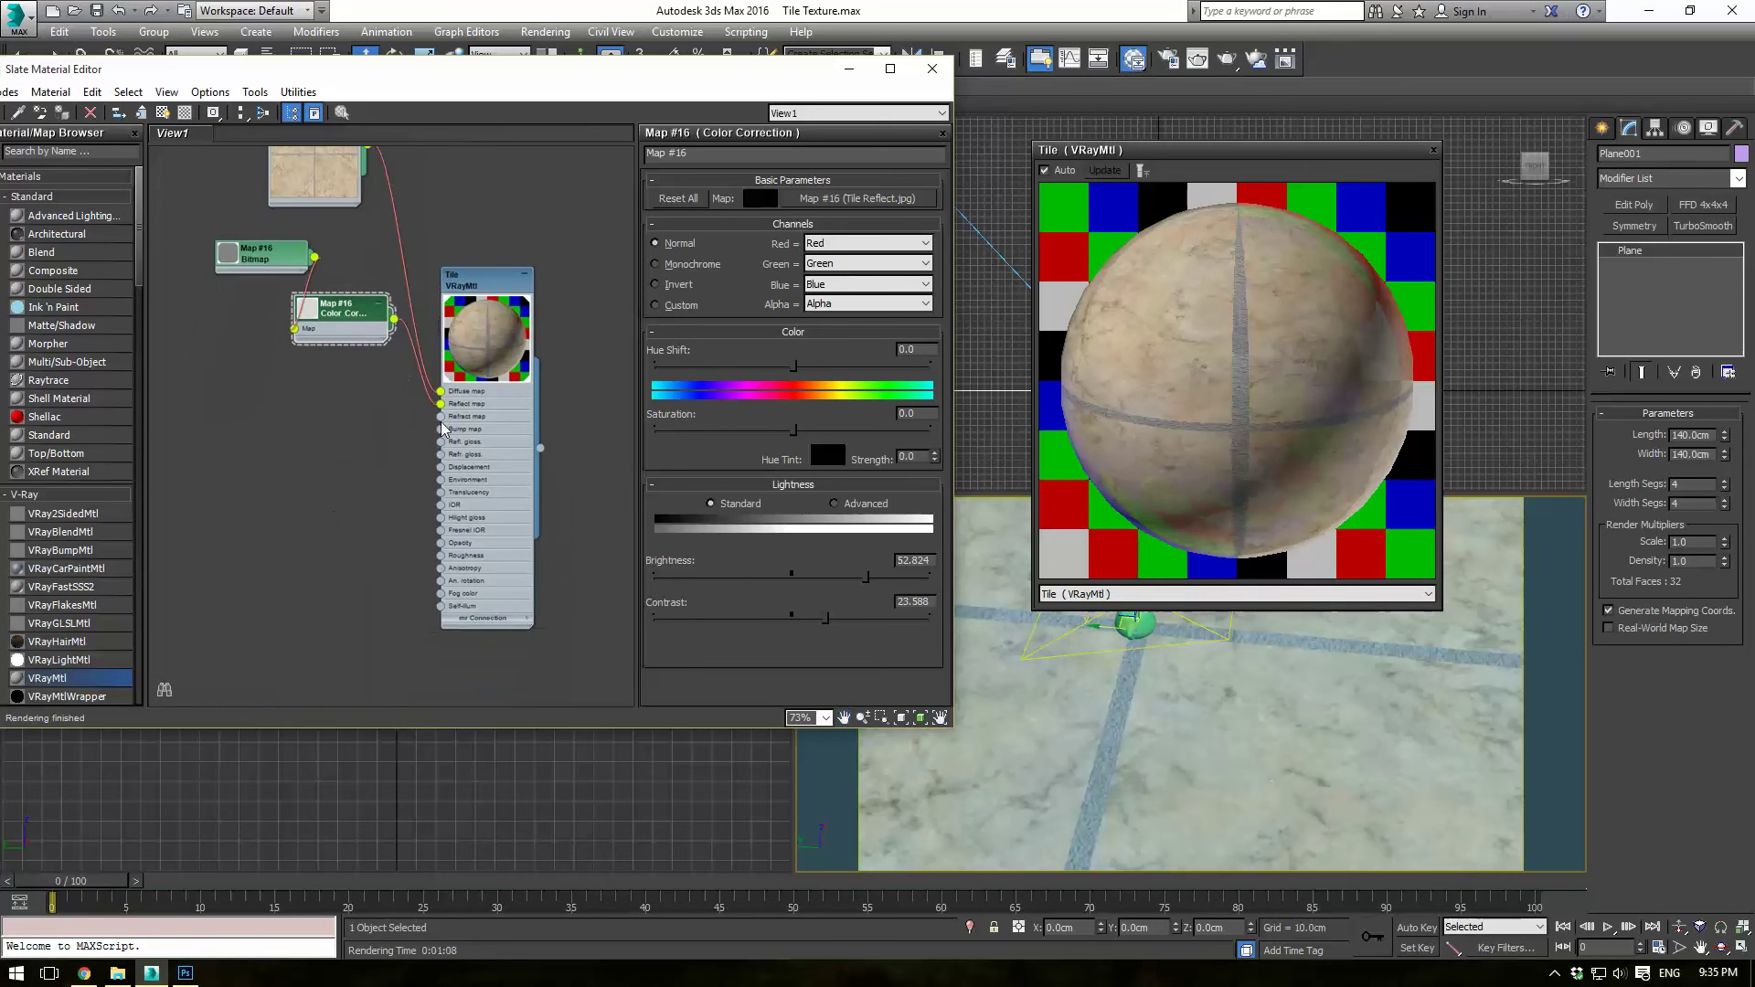
{"action": "left_click_drag", "start_coordinate": [334, 415], "coordinate": [336, 413]}
{"action": "mouse_move", "coordinate": [366, 437]}
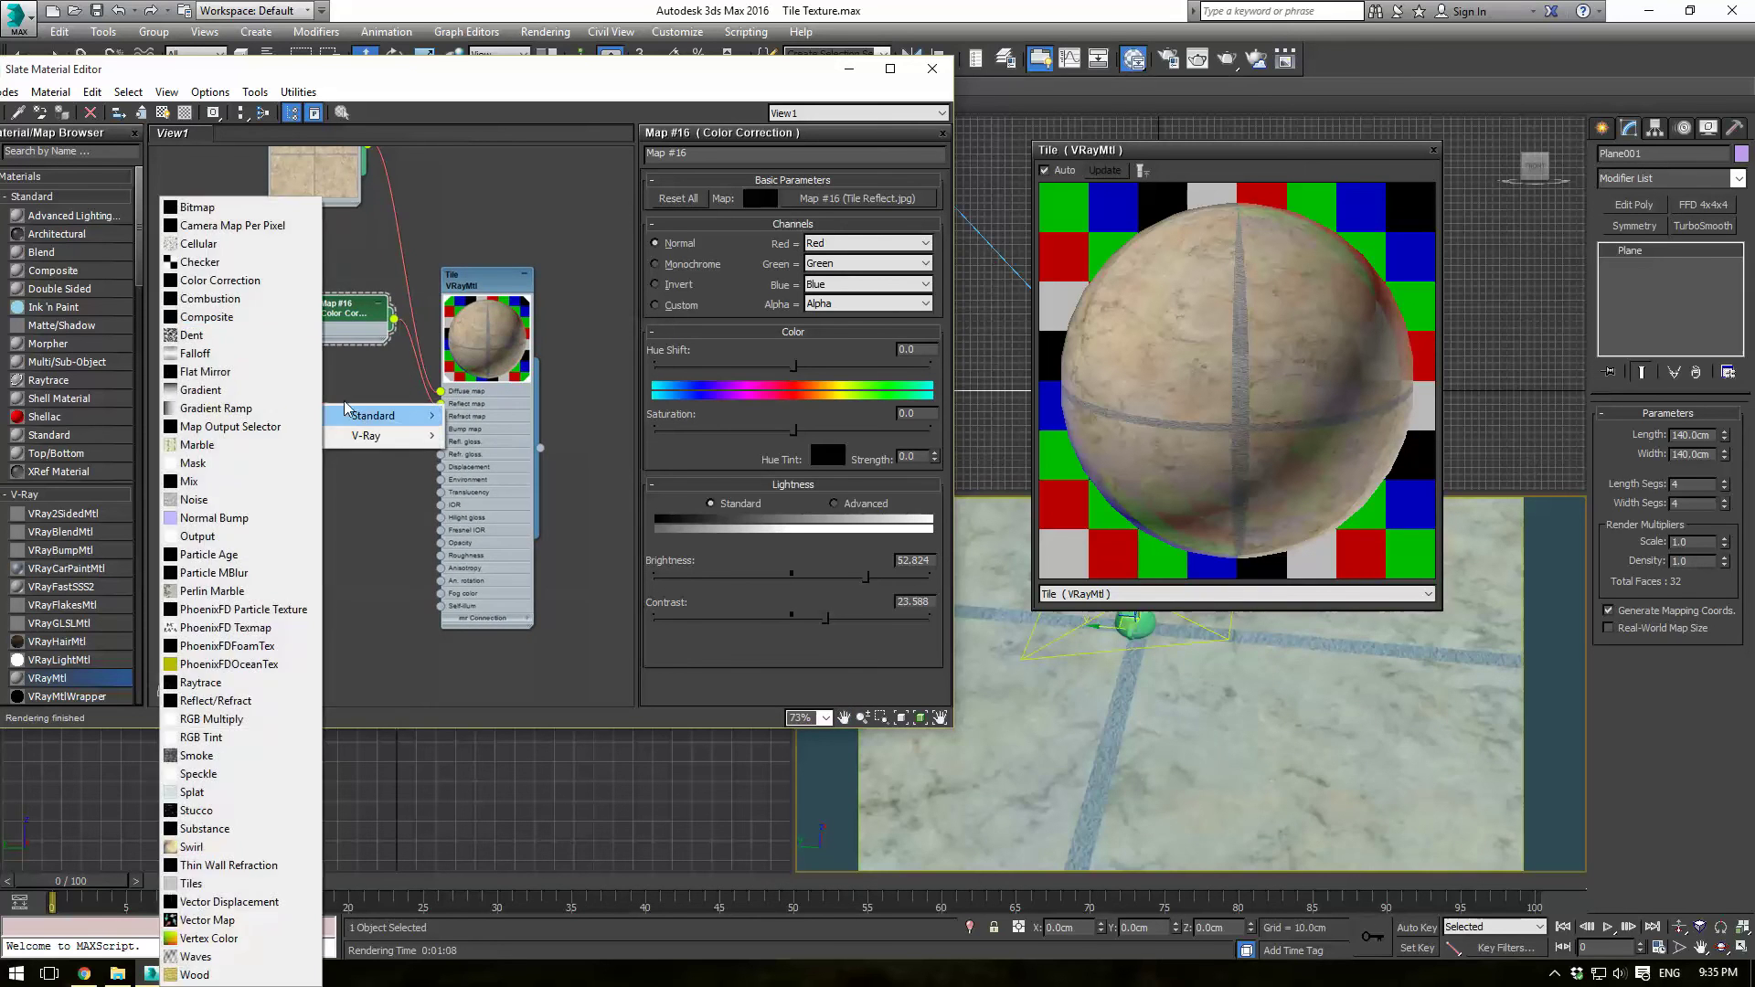
{"action": "left_click", "coordinate": [217, 208]}
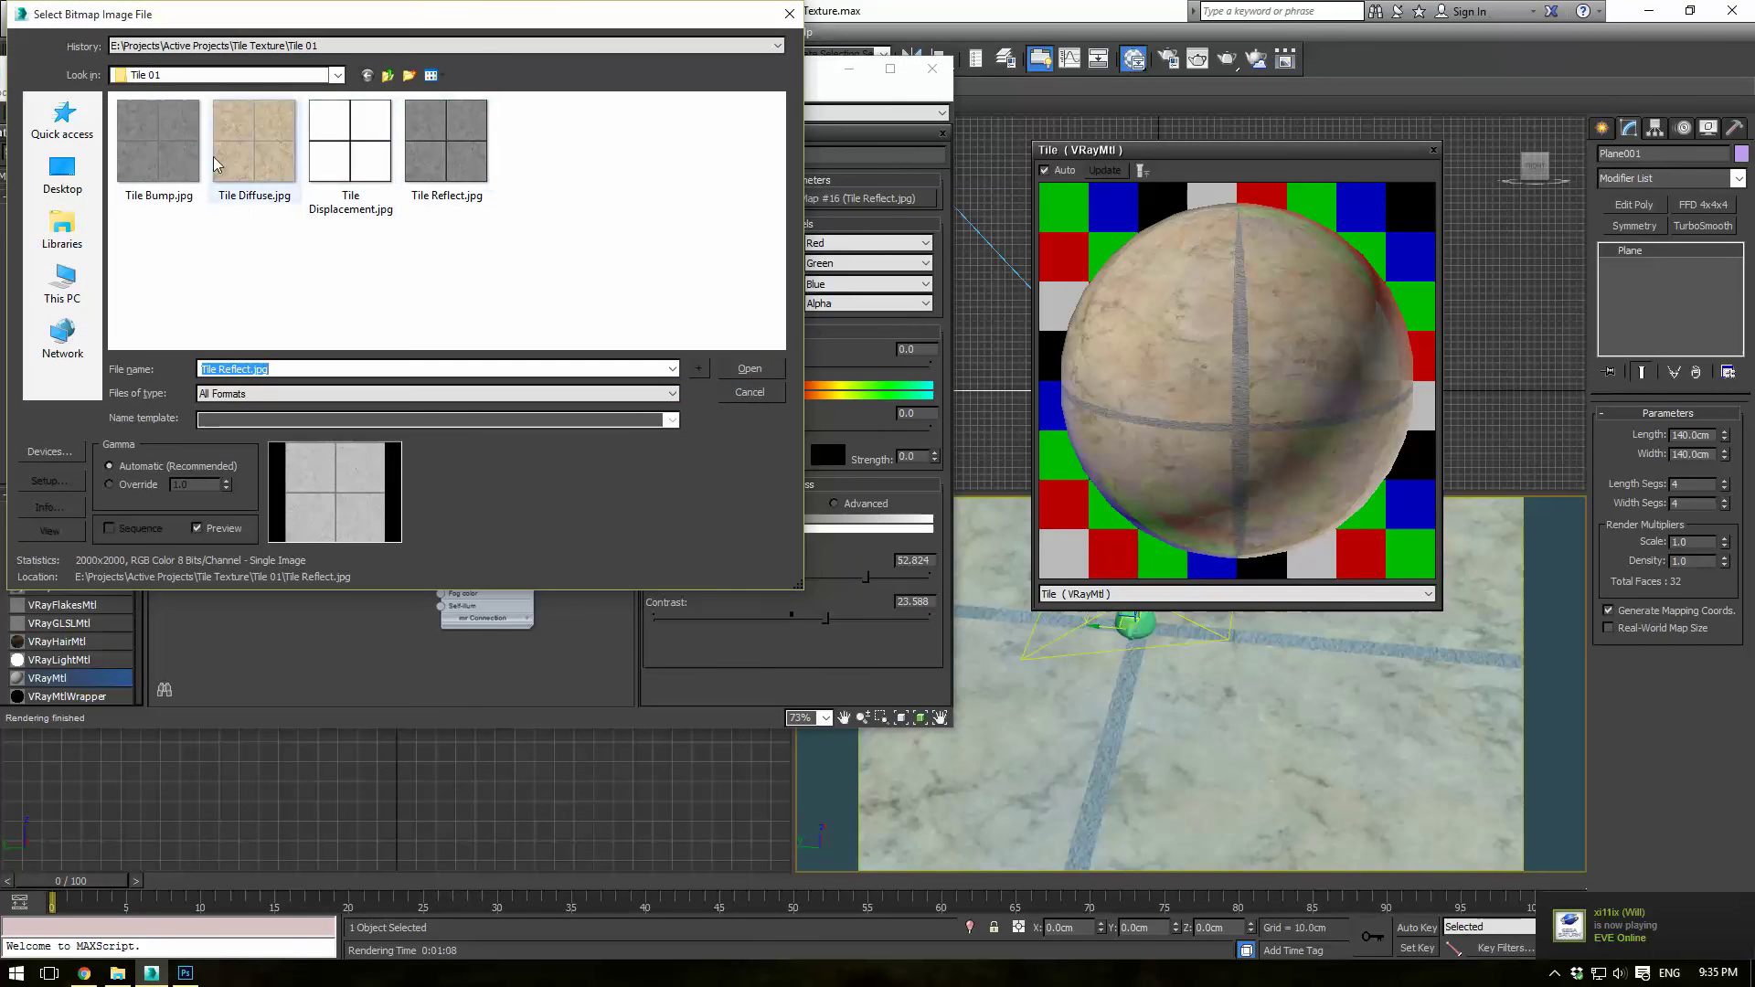
{"action": "double_click", "coordinate": [174, 151]}
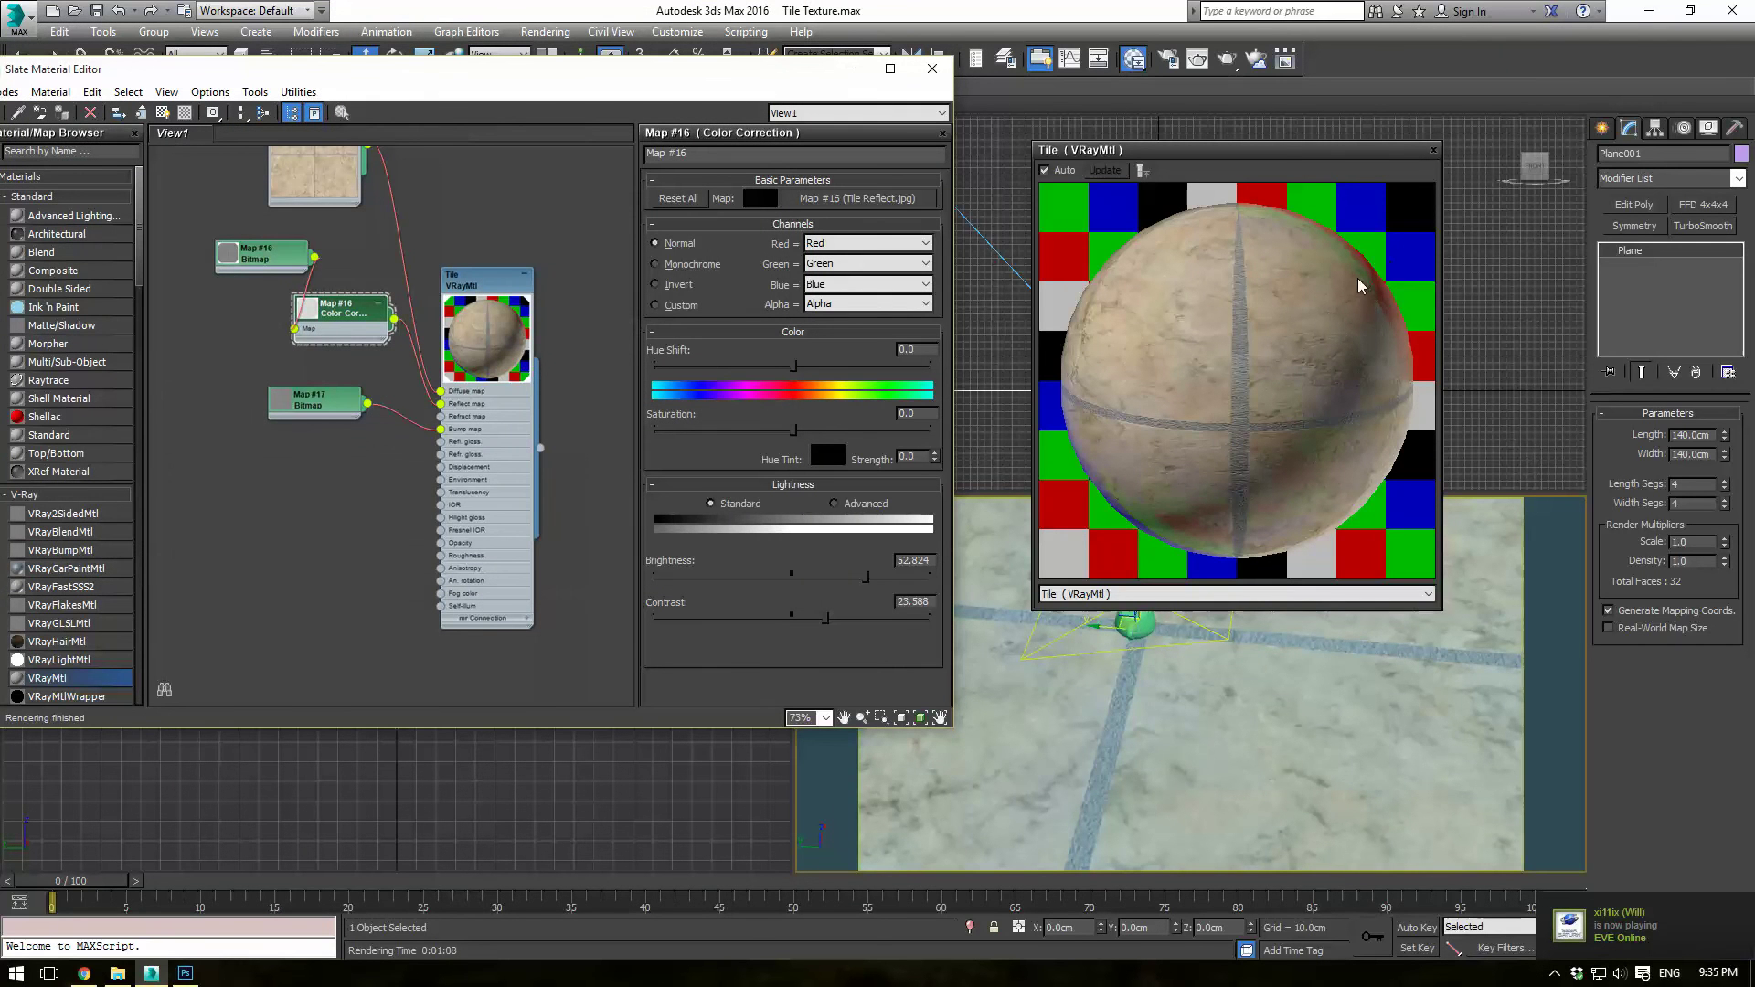
{"action": "left_click_drag", "start_coordinate": [357, 402], "coordinate": [343, 389]}
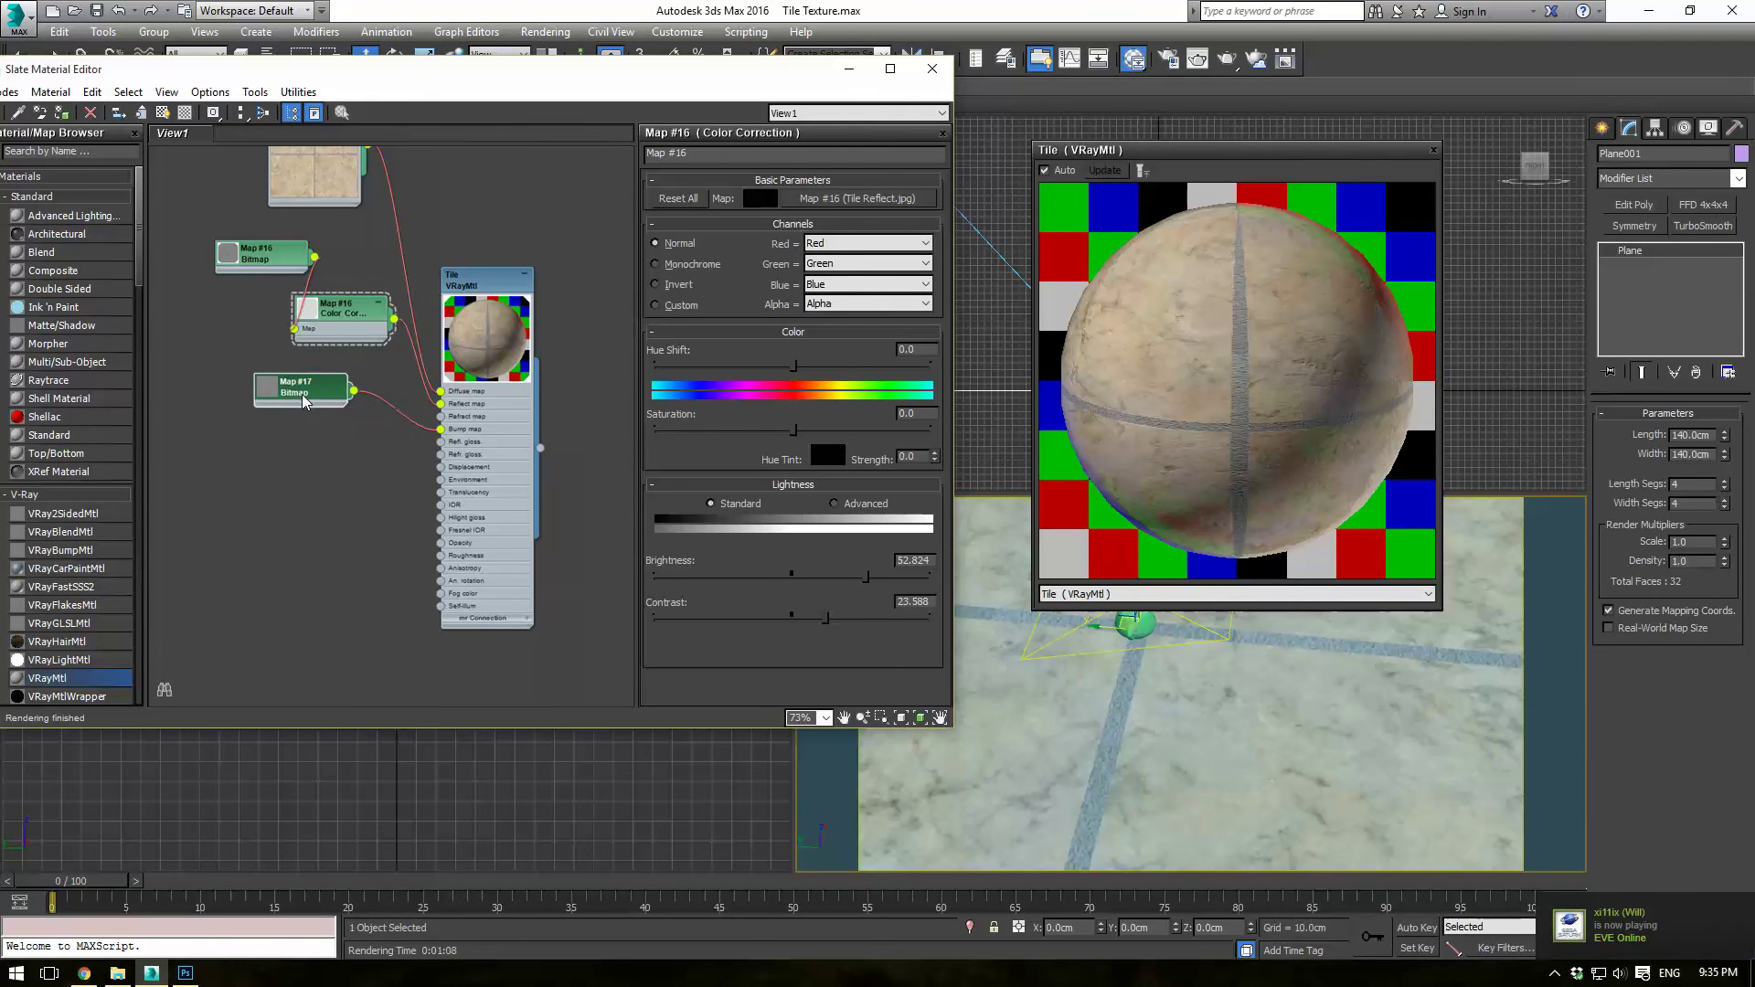
{"action": "left_click", "coordinate": [1433, 150]}
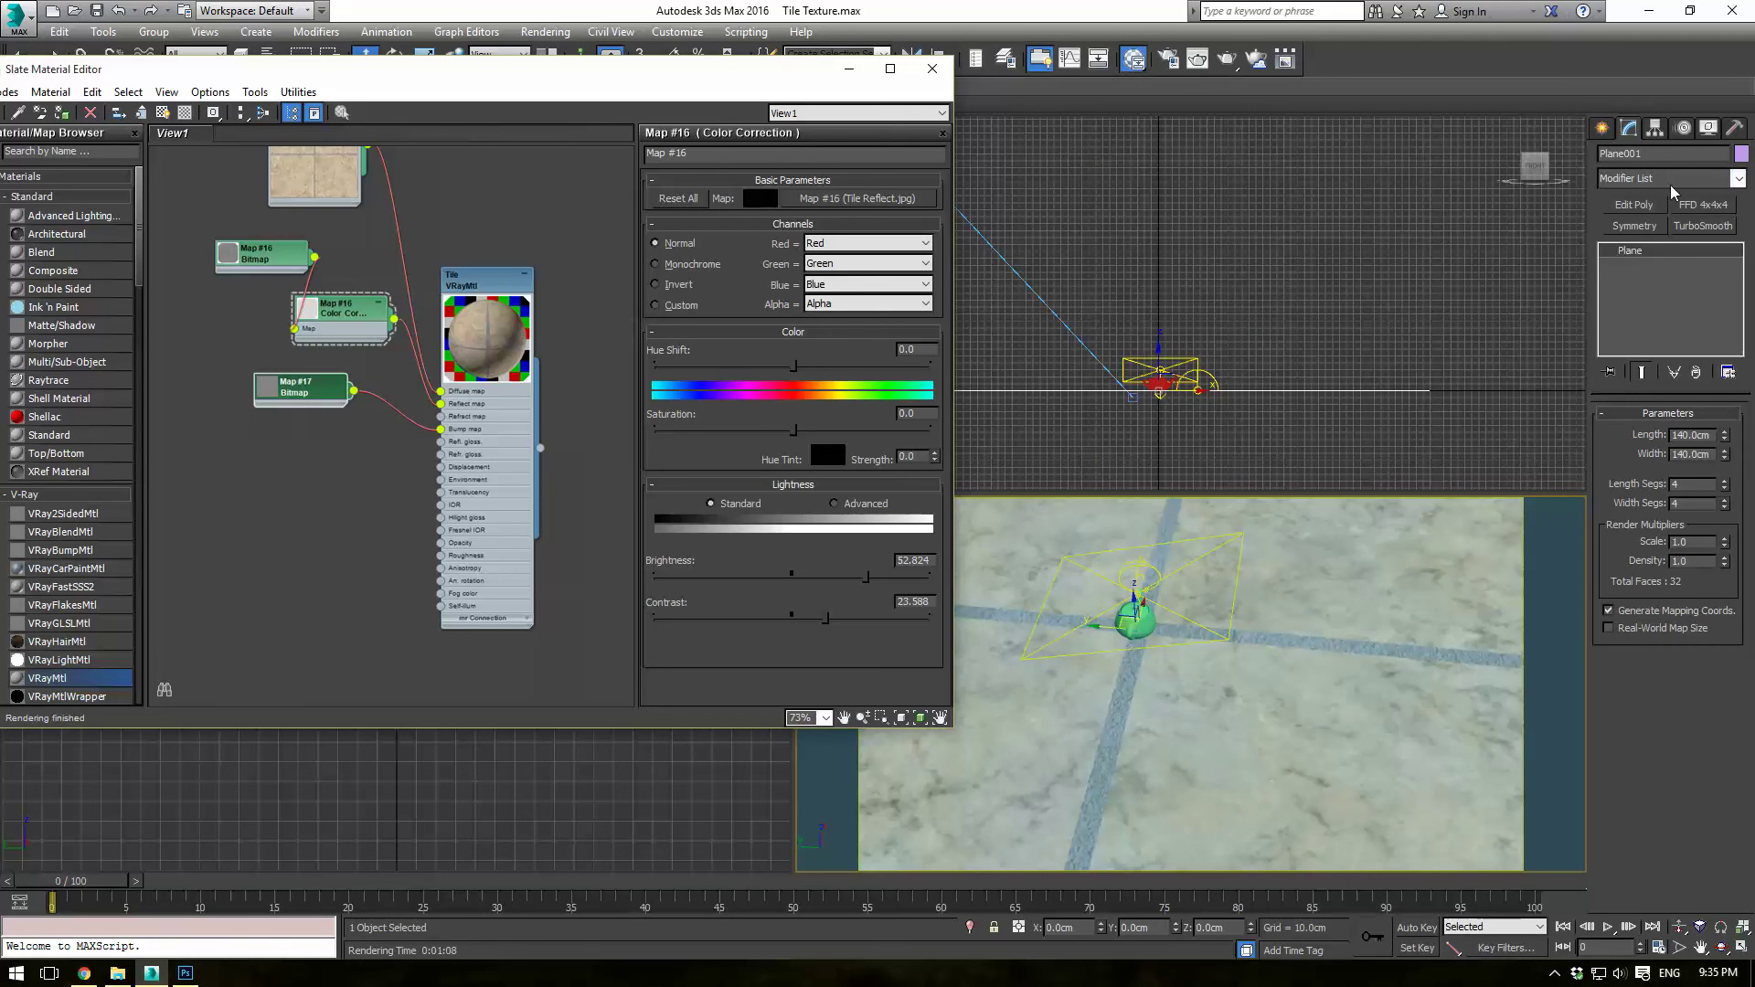
Step: Add a VRayDisplacementMod modifier to the floor plane
{"action": "left_click", "coordinate": [1736, 178]}
{"action": "scroll", "coordinate": [1718, 701], "scroll_direction": "down", "scroll_amount": 10}
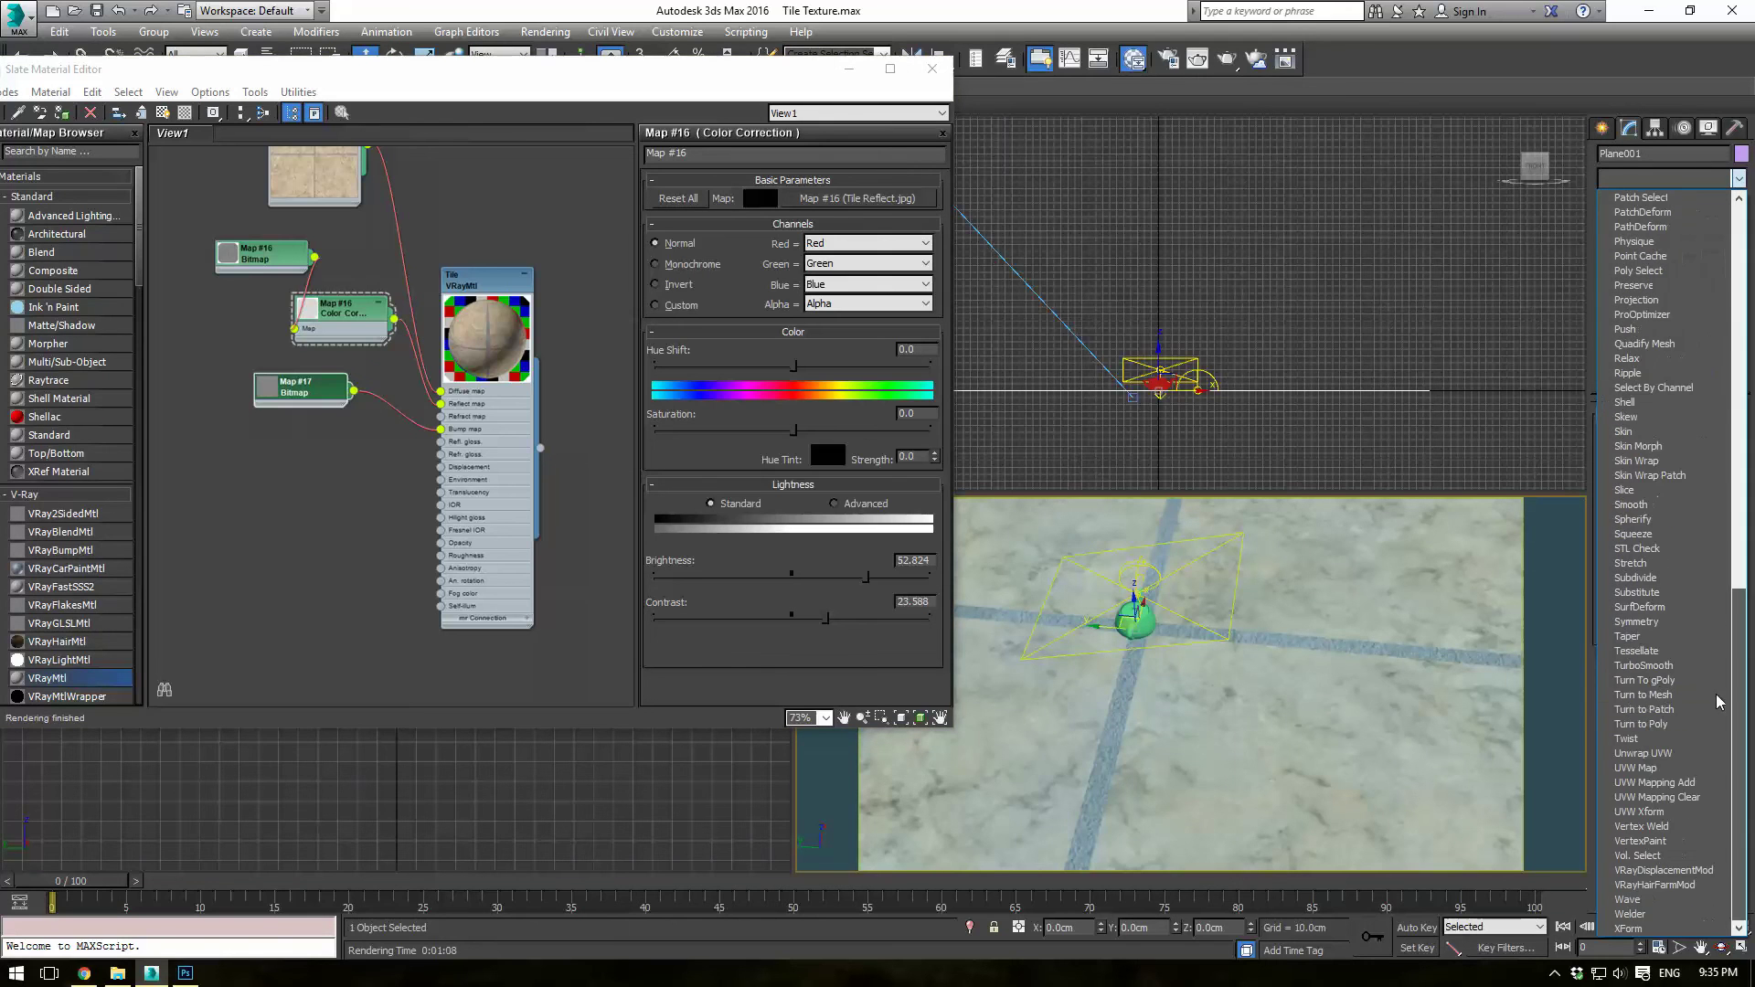
{"action": "left_click", "coordinate": [1678, 871]}
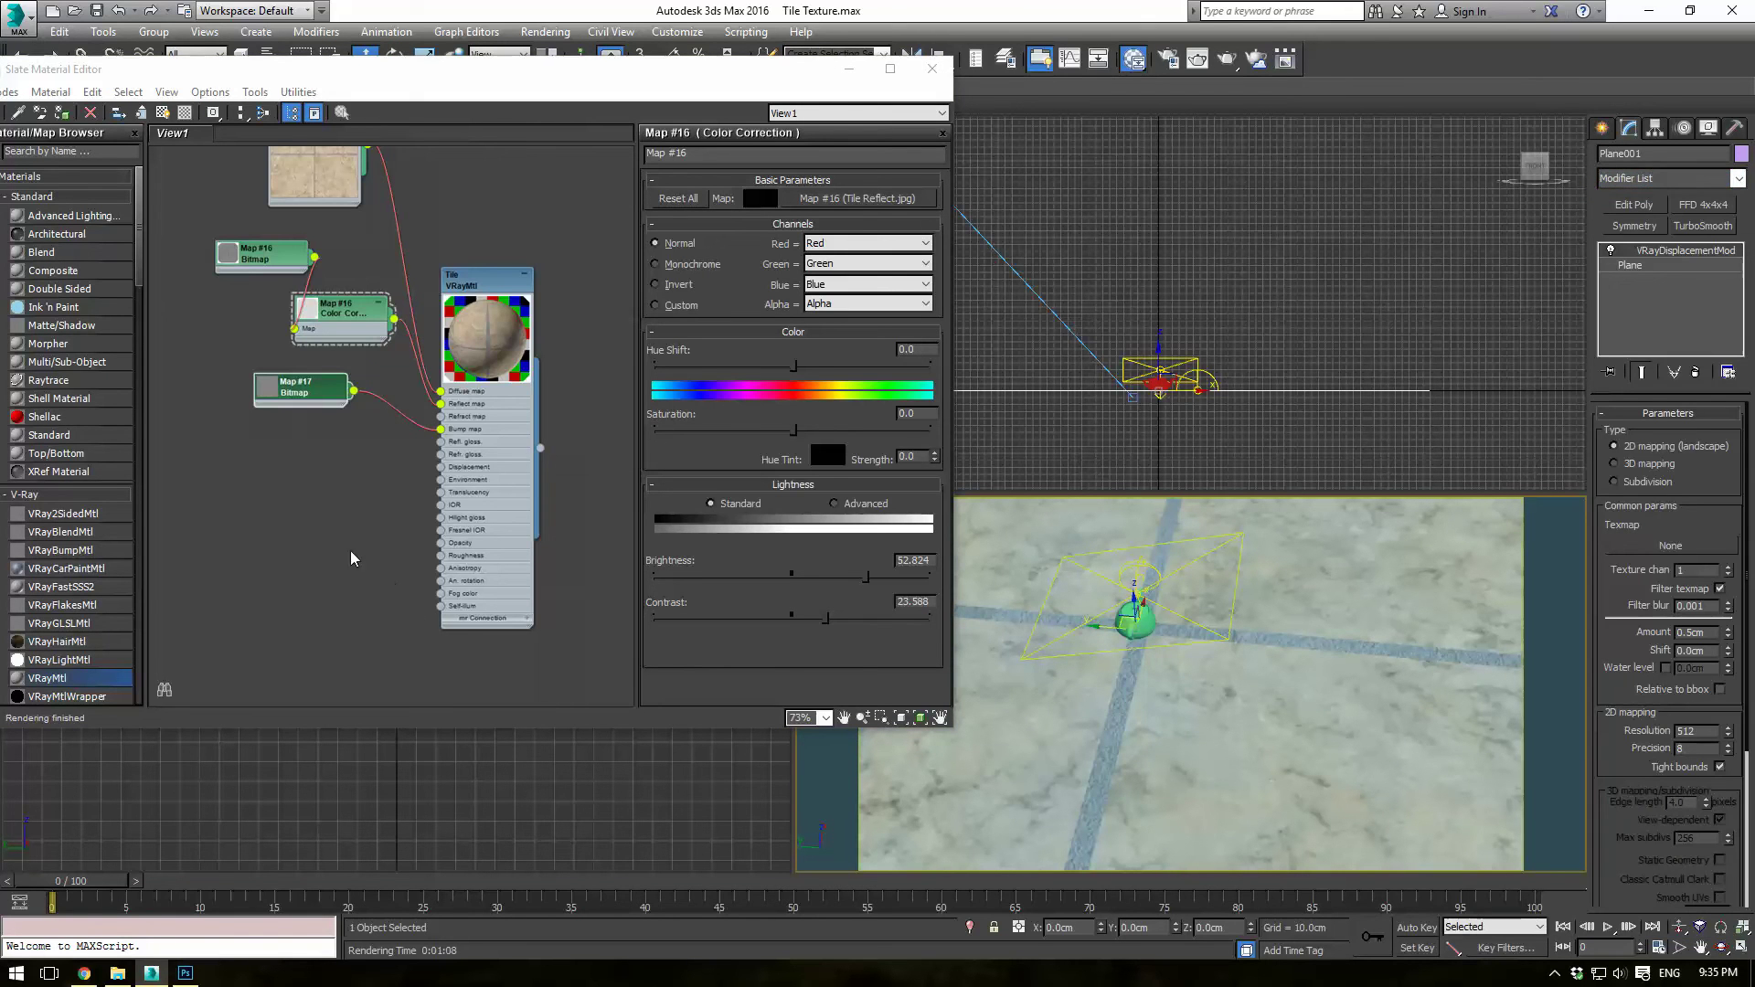
Step: Create a Bitmap node loaded with Tile Displacement.jpg and place it beside the other nodes
{"action": "right_click", "coordinate": [301, 498]}
{"action": "mouse_move", "coordinate": [315, 527]}
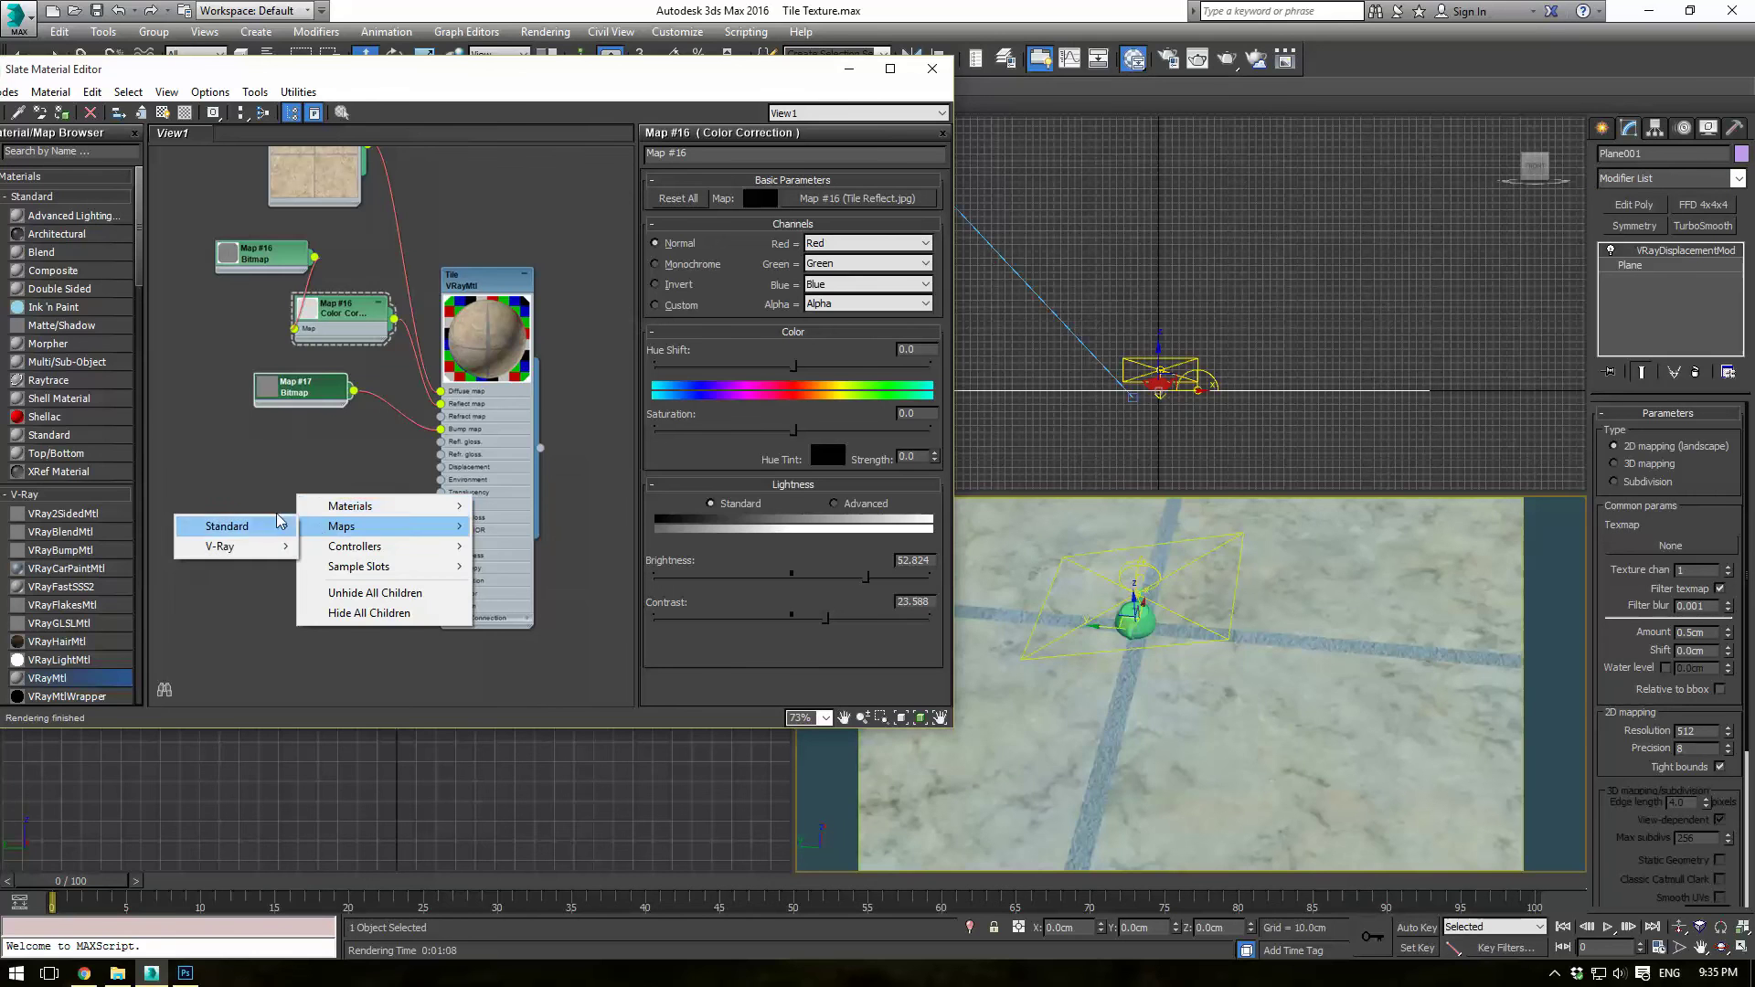
{"action": "mouse_move", "coordinate": [251, 533]}
{"action": "left_click", "coordinate": [55, 204]}
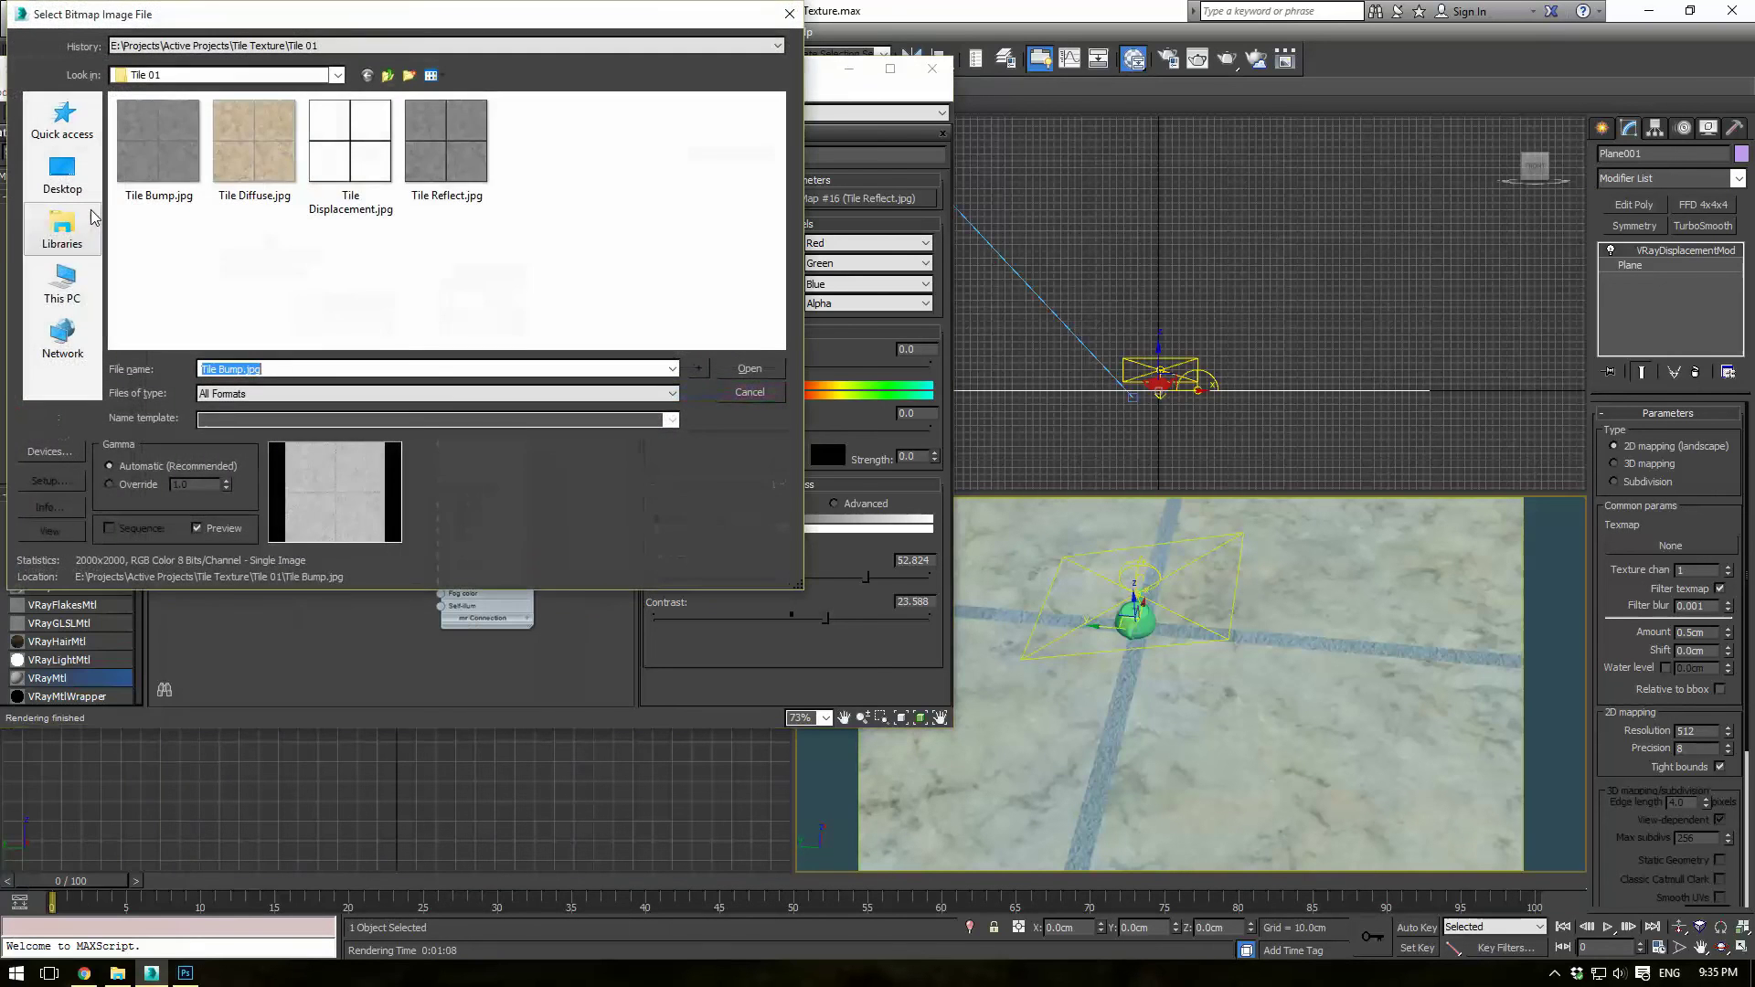
{"action": "double_click", "coordinate": [348, 144]}
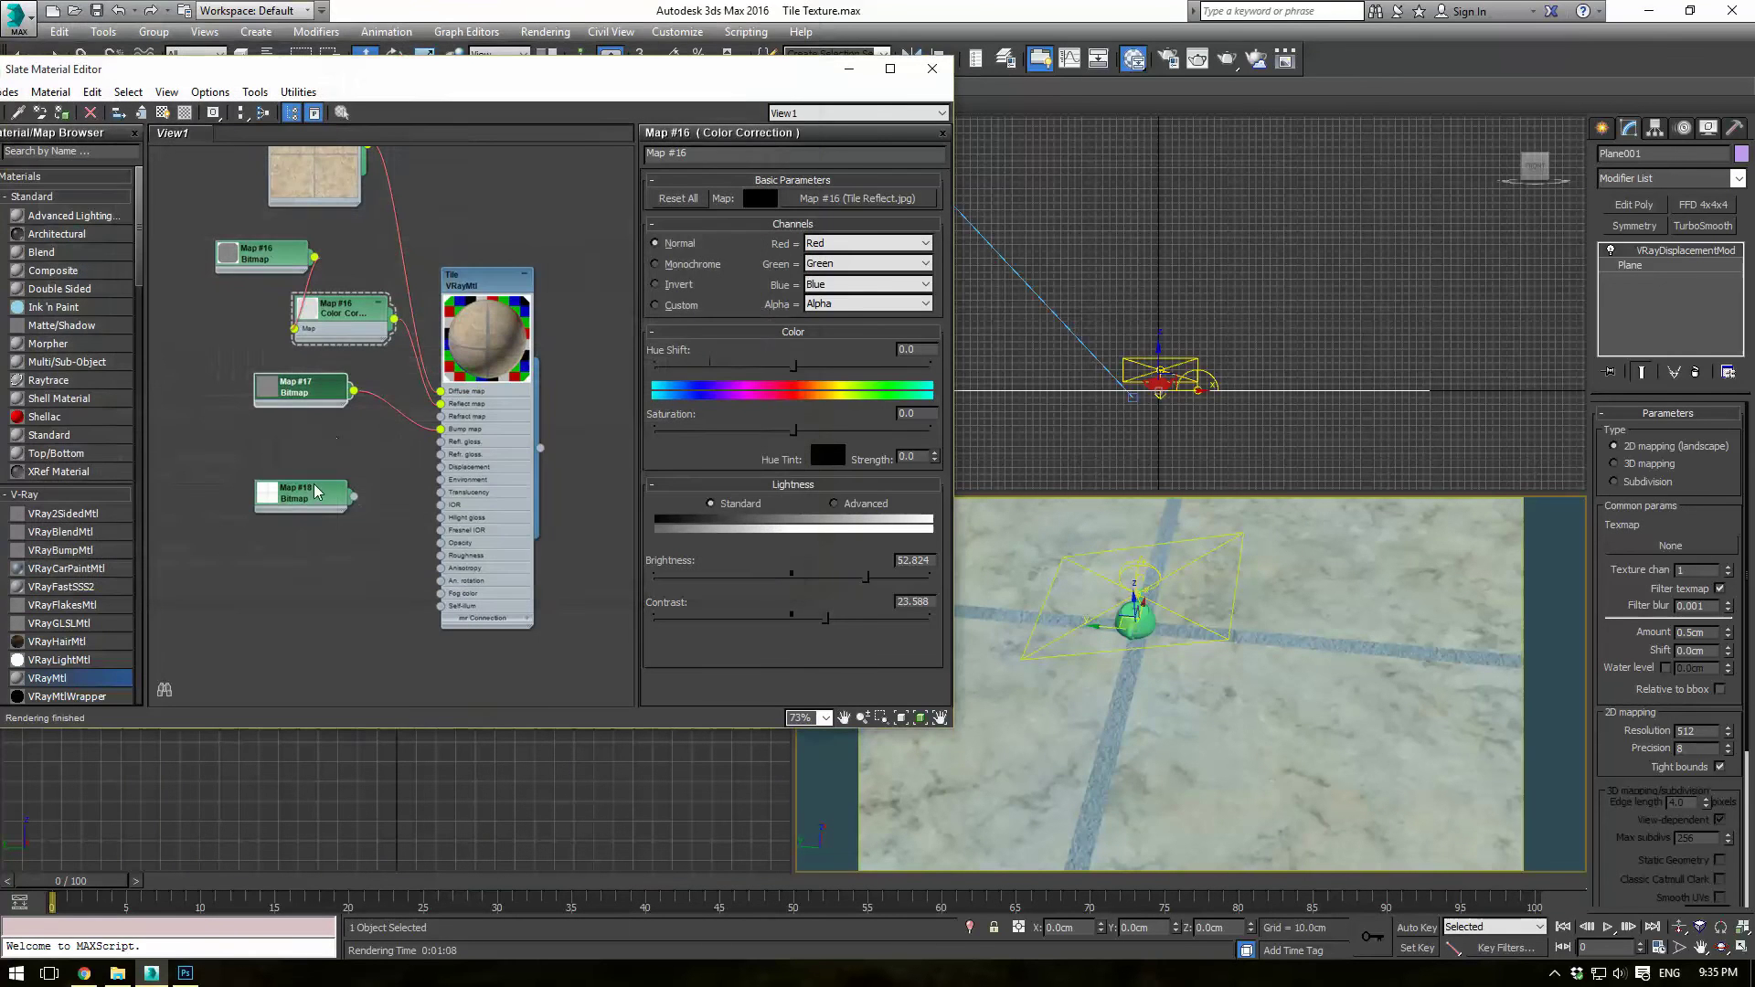
{"action": "left_click_drag", "start_coordinate": [305, 488], "coordinate": [291, 462]}
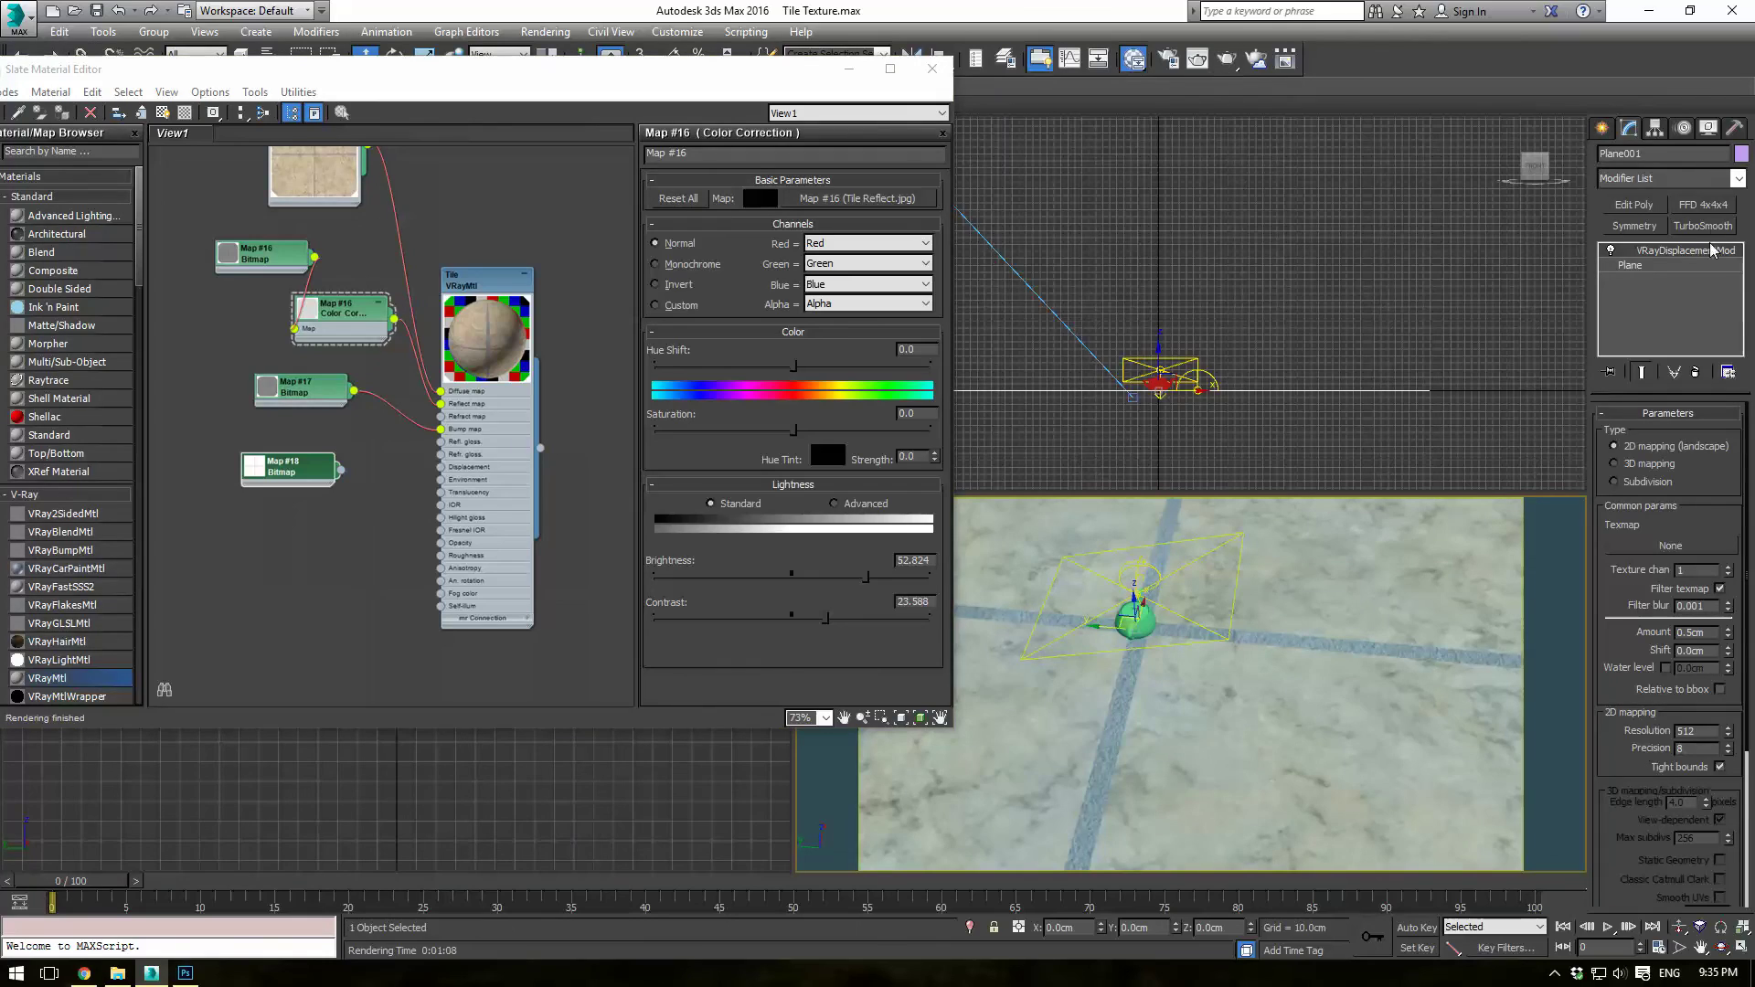
Step: Render the teapot on the tiled marble floor, with the V-Ray frame buffer moved higher
{"action": "left_click", "coordinate": [1227, 59]}
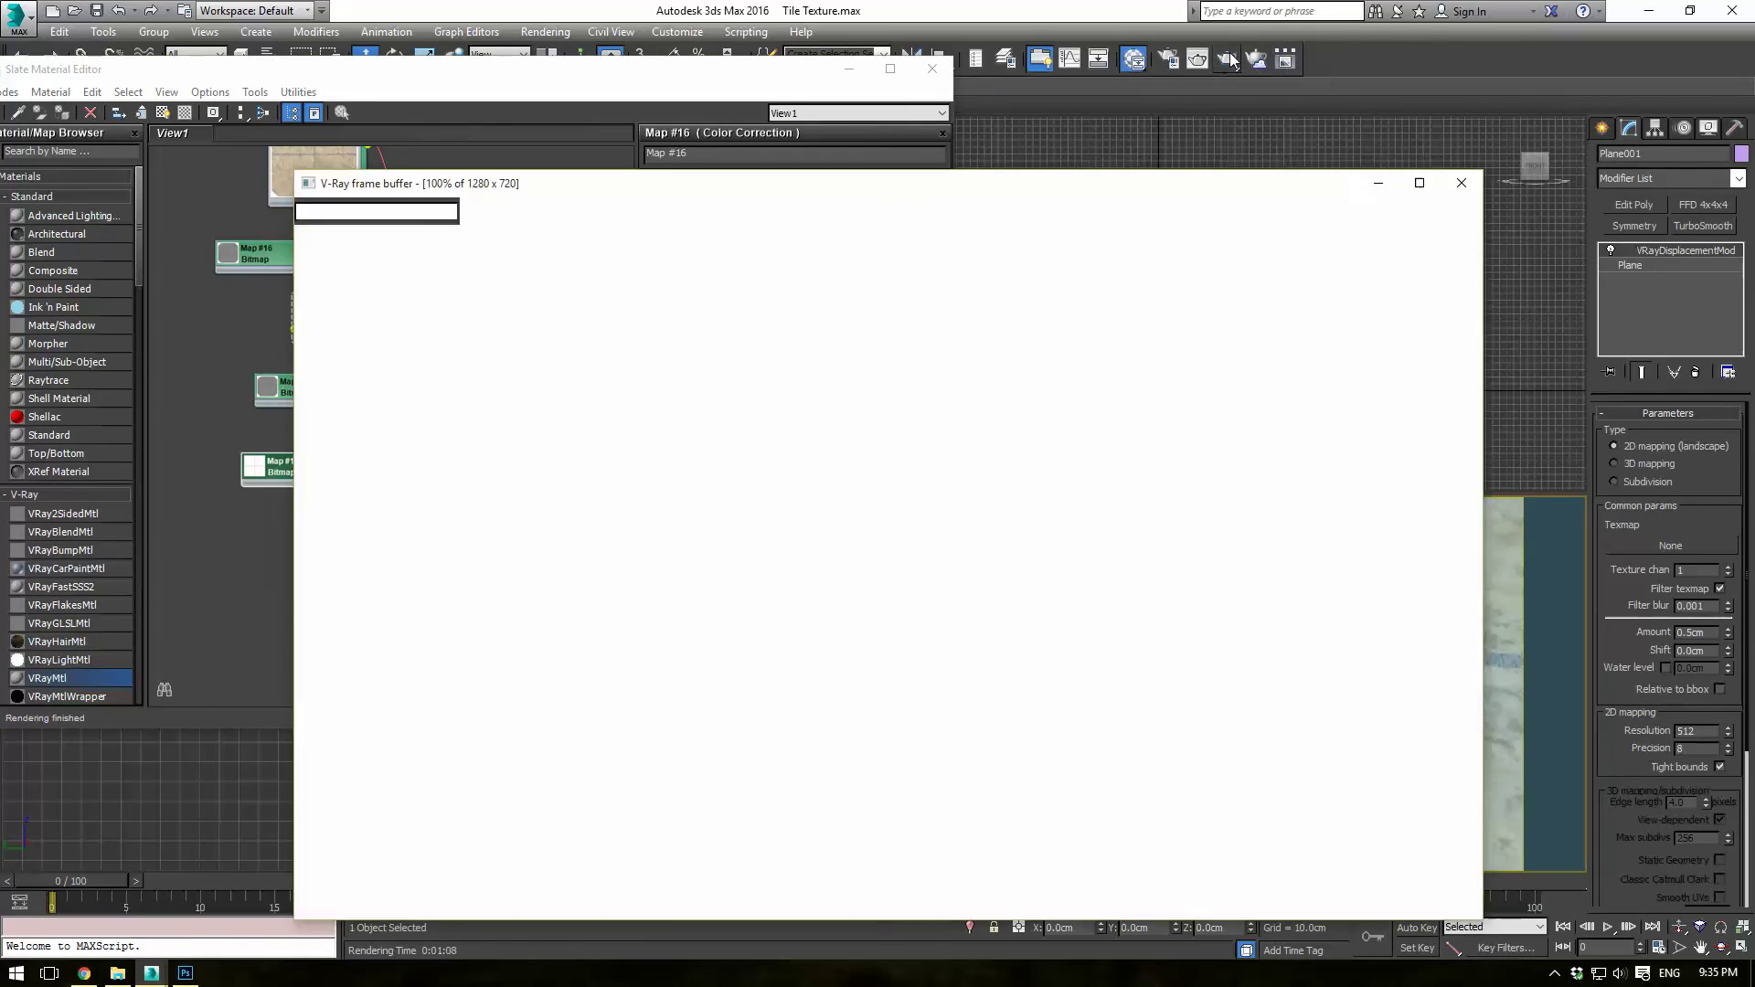
{"action": "left_click_drag", "start_coordinate": [918, 190], "coordinate": [933, 102]}
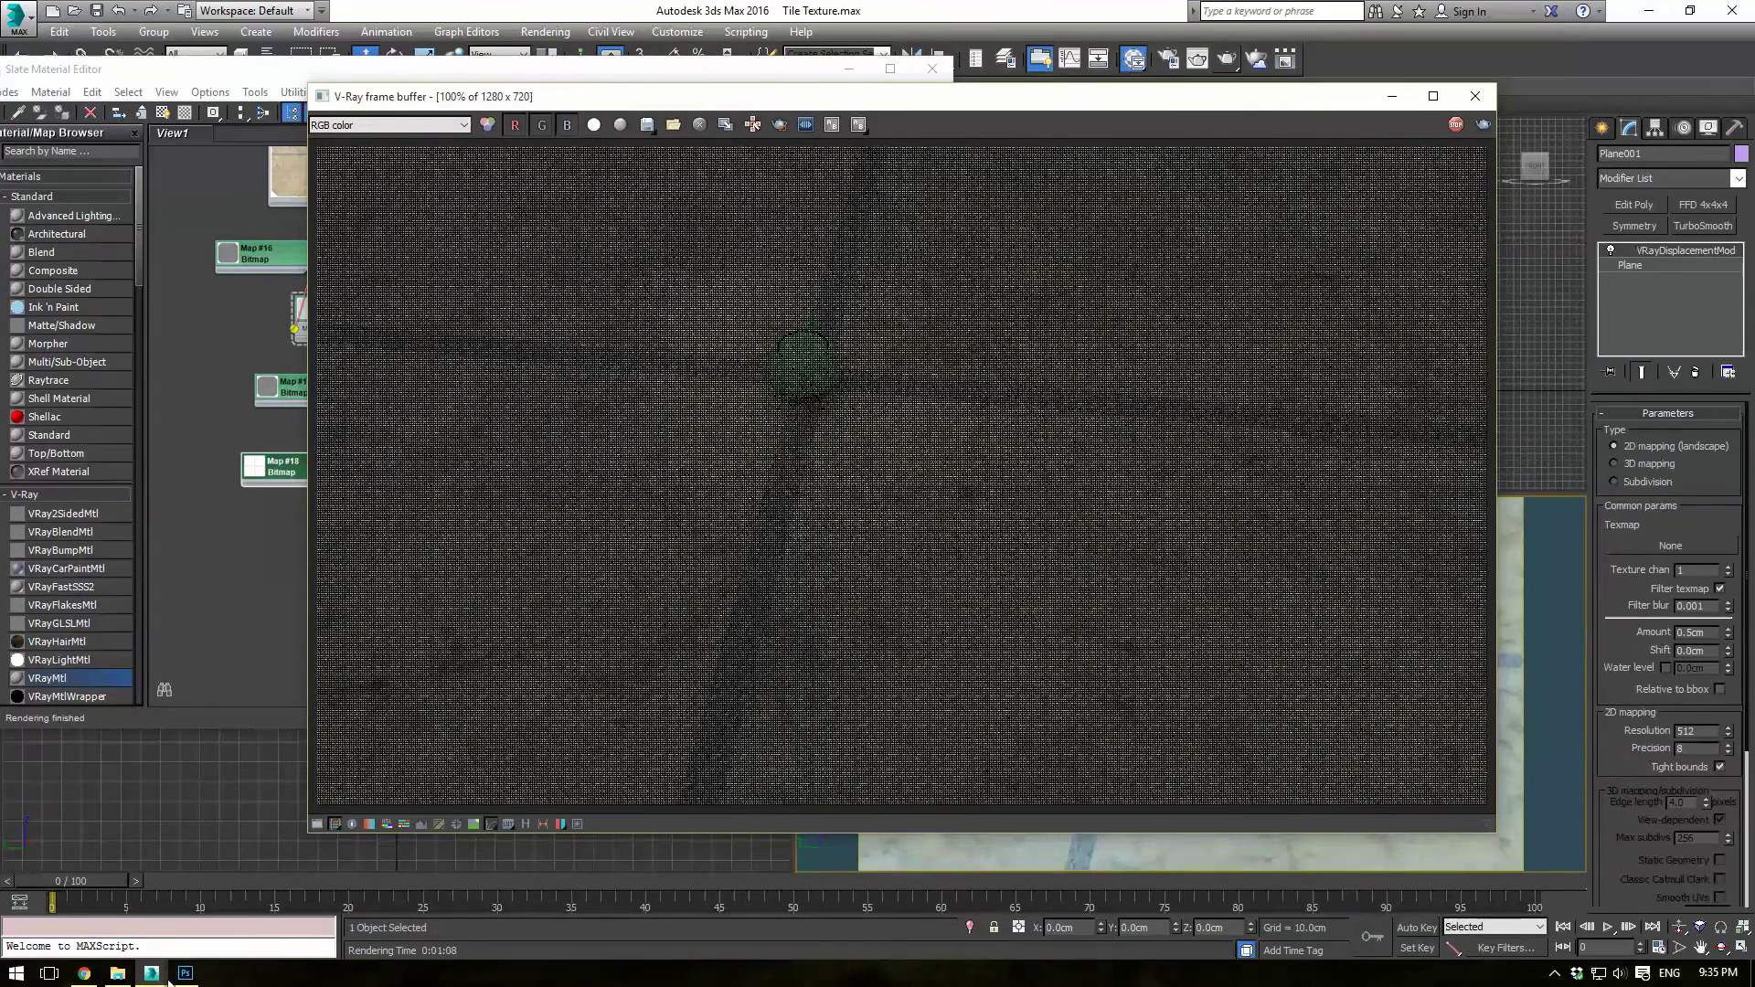
{"action": "left_click", "coordinate": [1553, 975]}
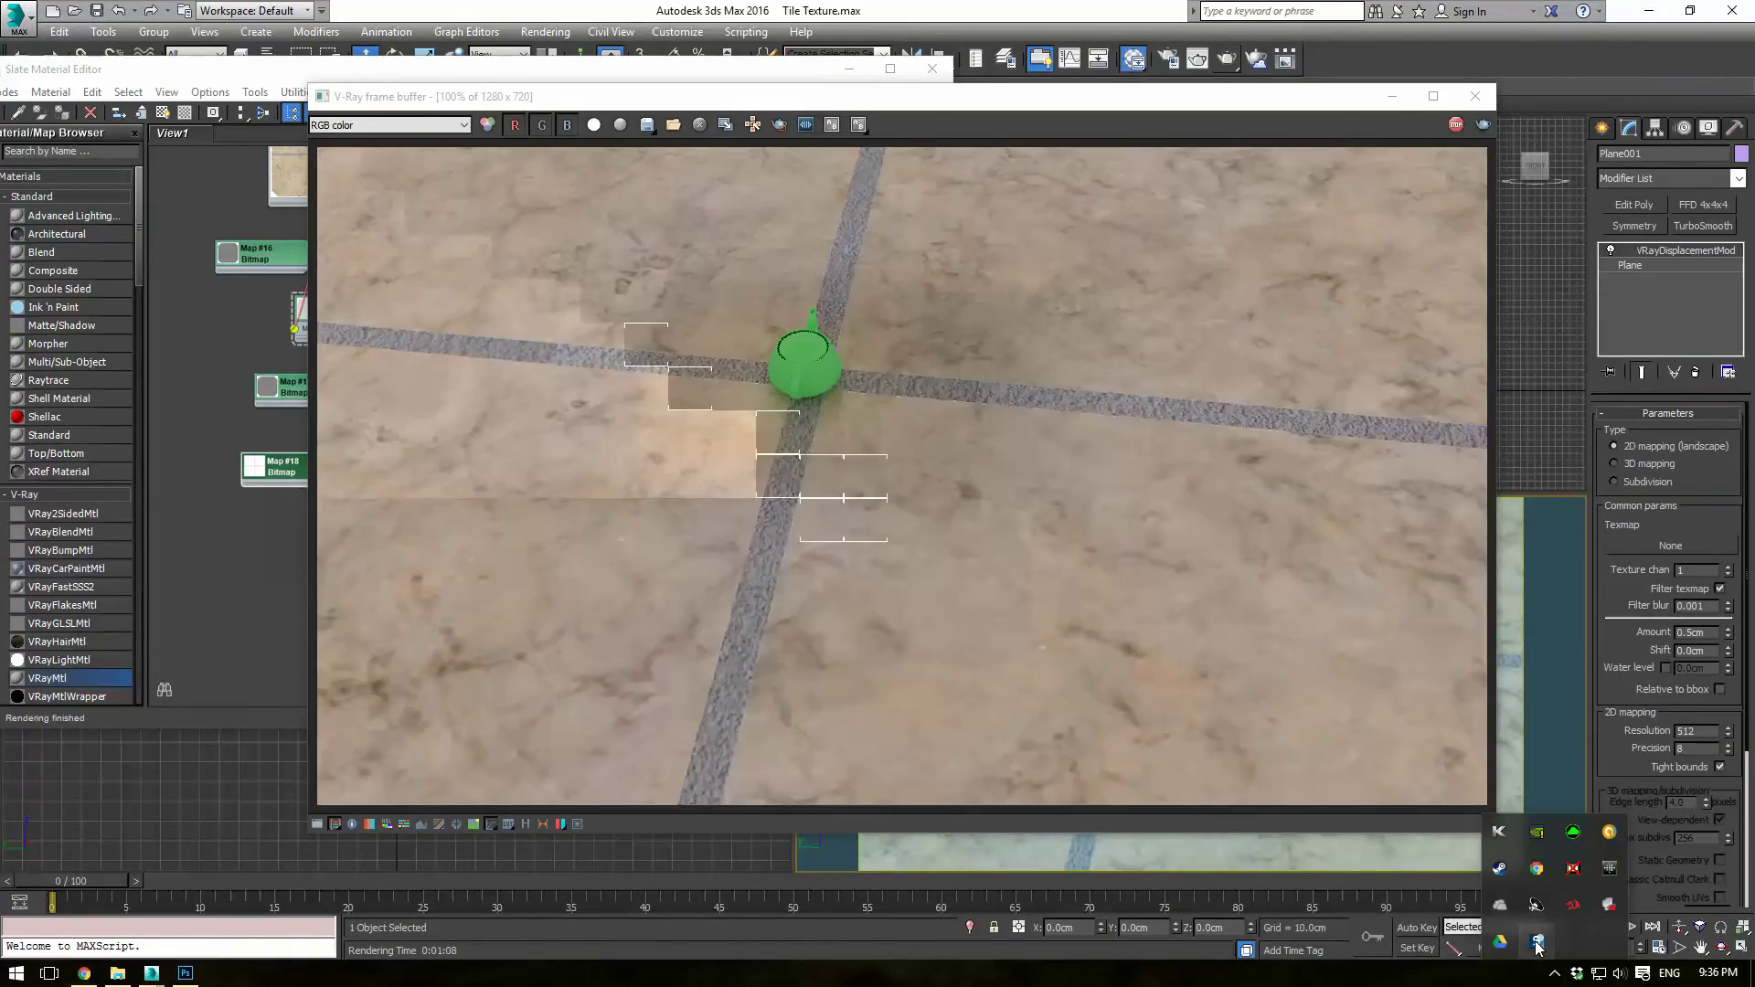
{"action": "left_click", "coordinate": [1298, 699]}
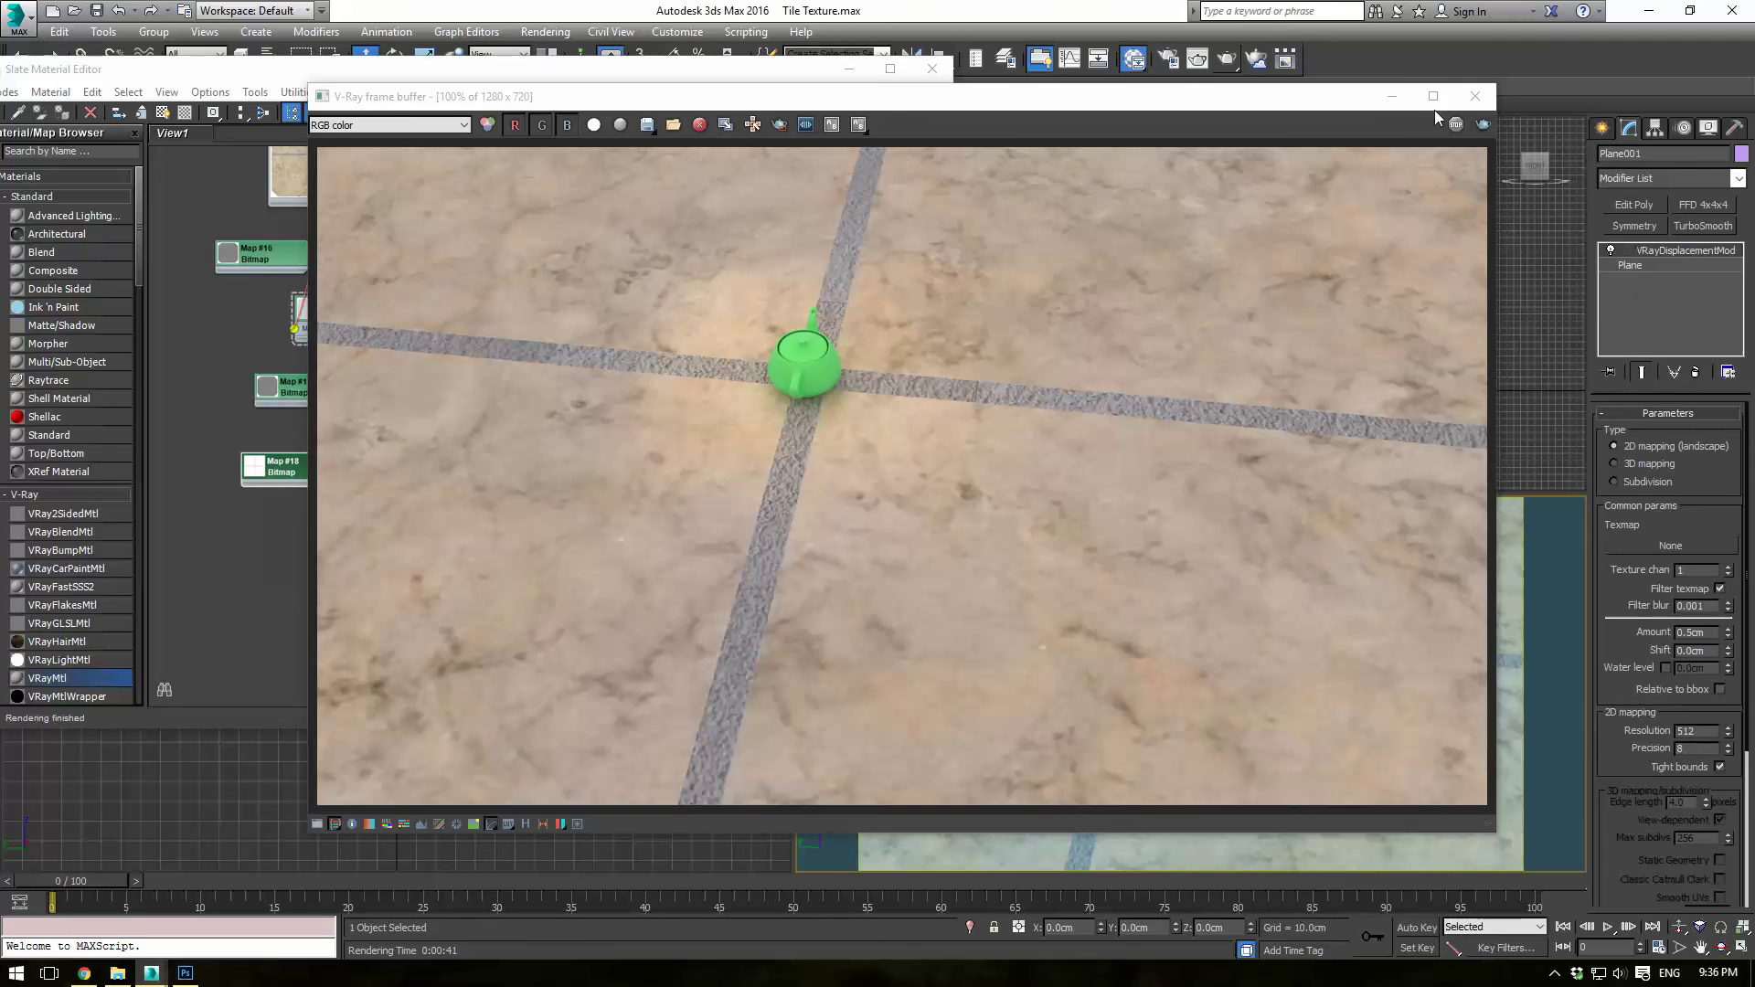
Step: Instance Map #18 (Tile Displacement.jpg) into the VRayDisplacementMod's Texmap slot
{"action": "left_click", "coordinate": [1392, 97]}
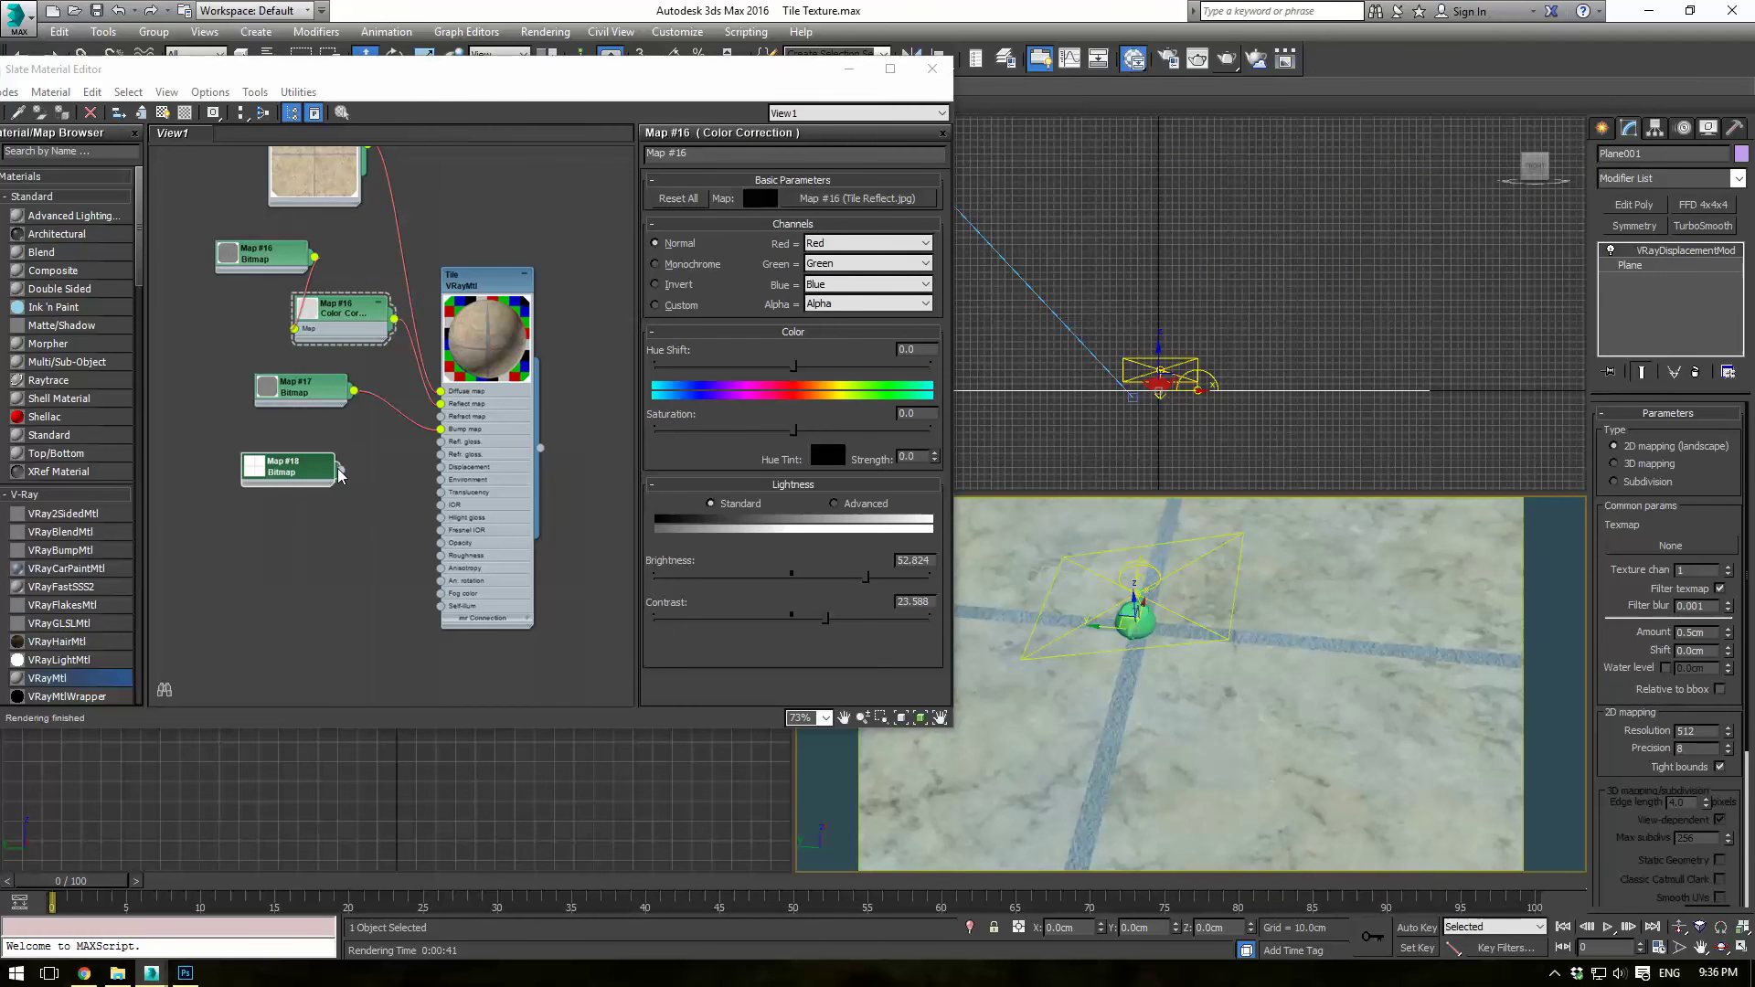
{"action": "left_click_drag", "start_coordinate": [340, 472], "coordinate": [1702, 552]}
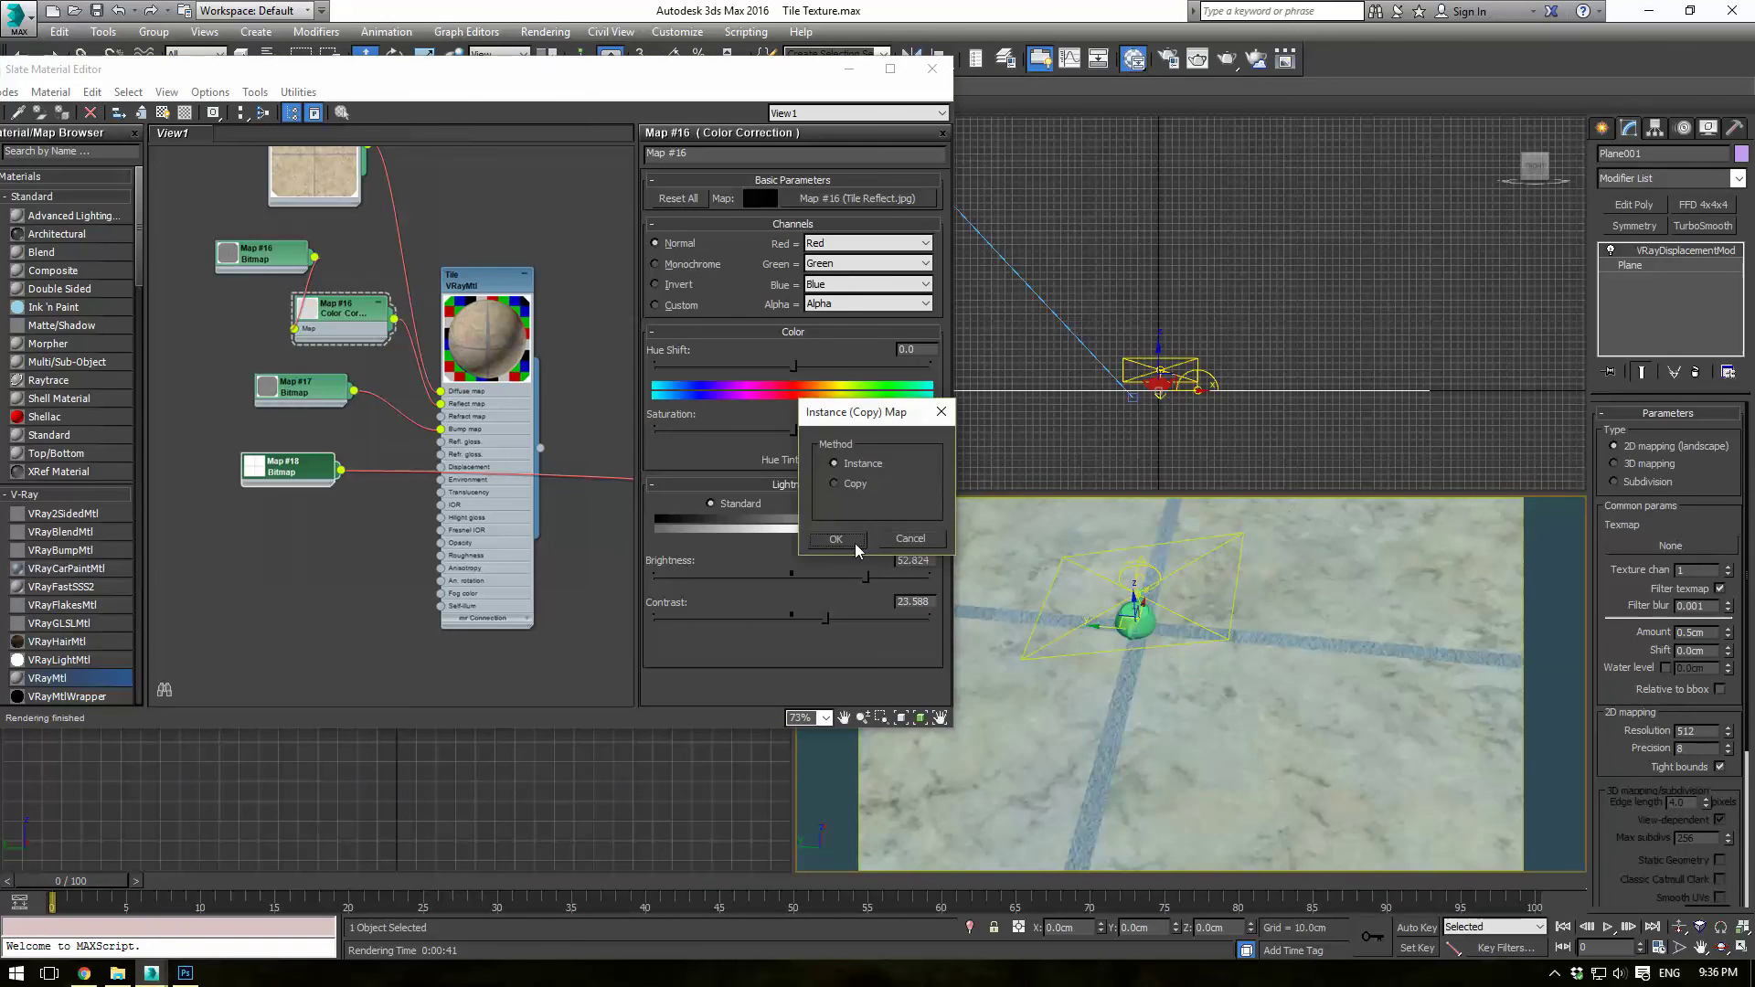
{"action": "left_click", "coordinate": [853, 543]}
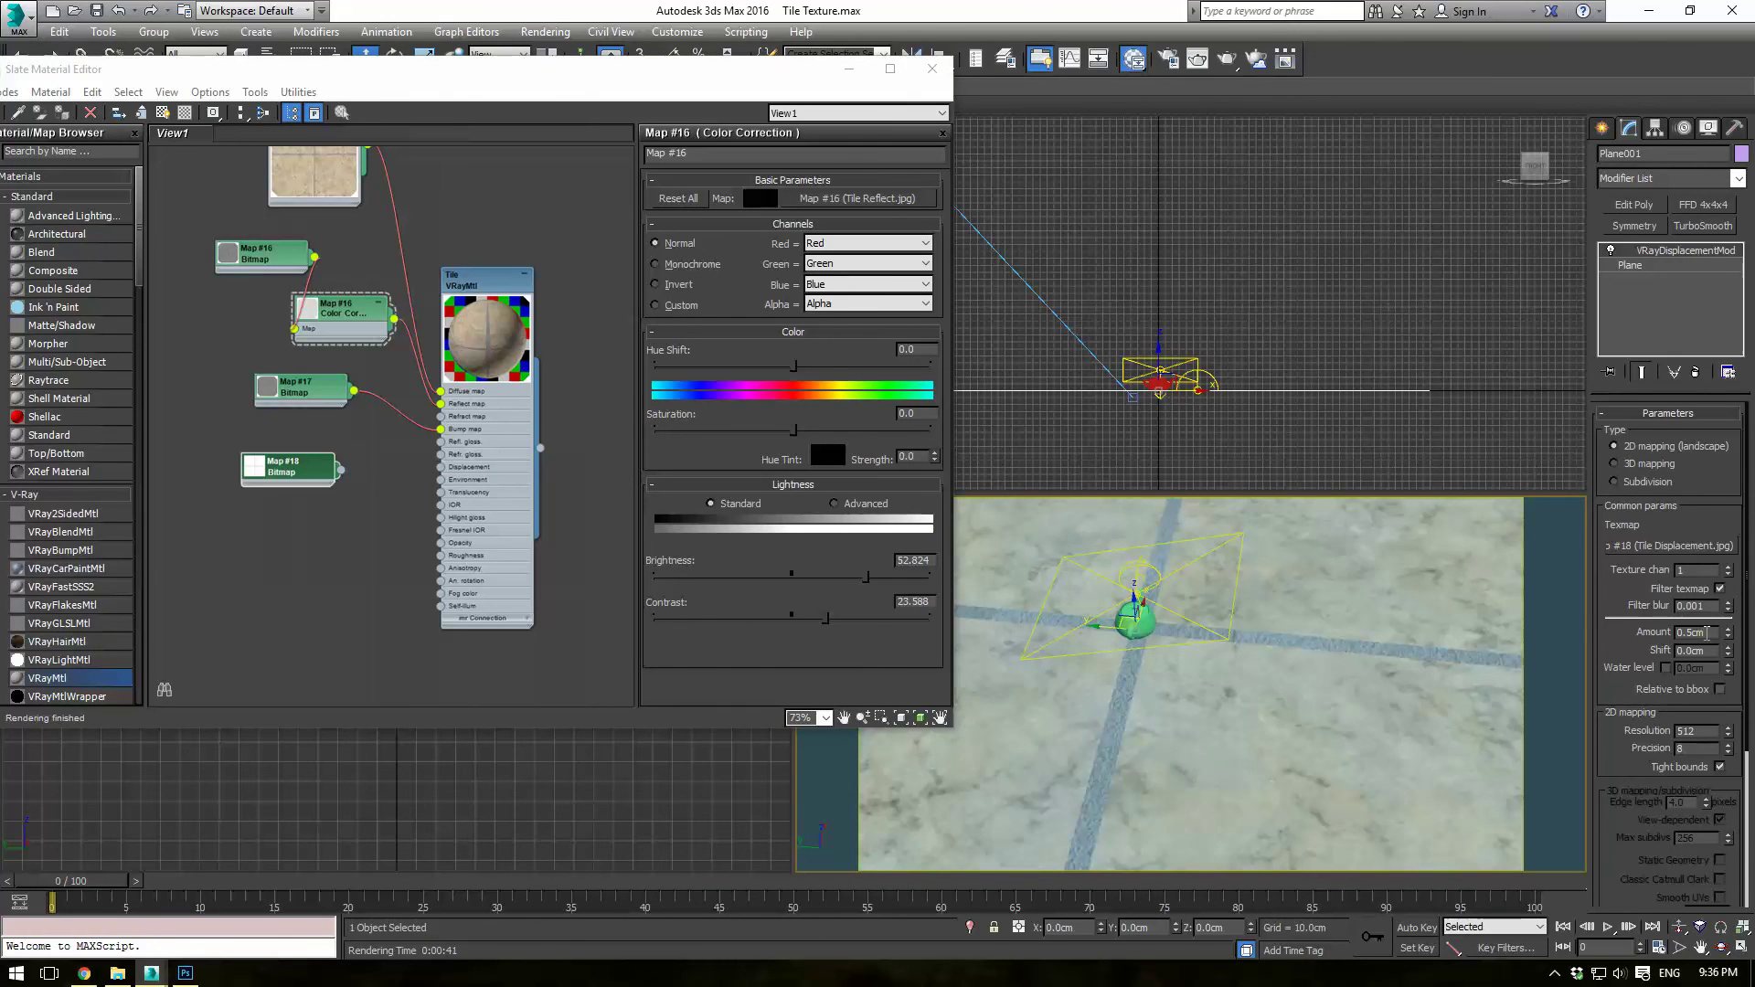
Step: Render only a region around the teapot to check the displaced floor
{"action": "key", "text": "shift+q"}
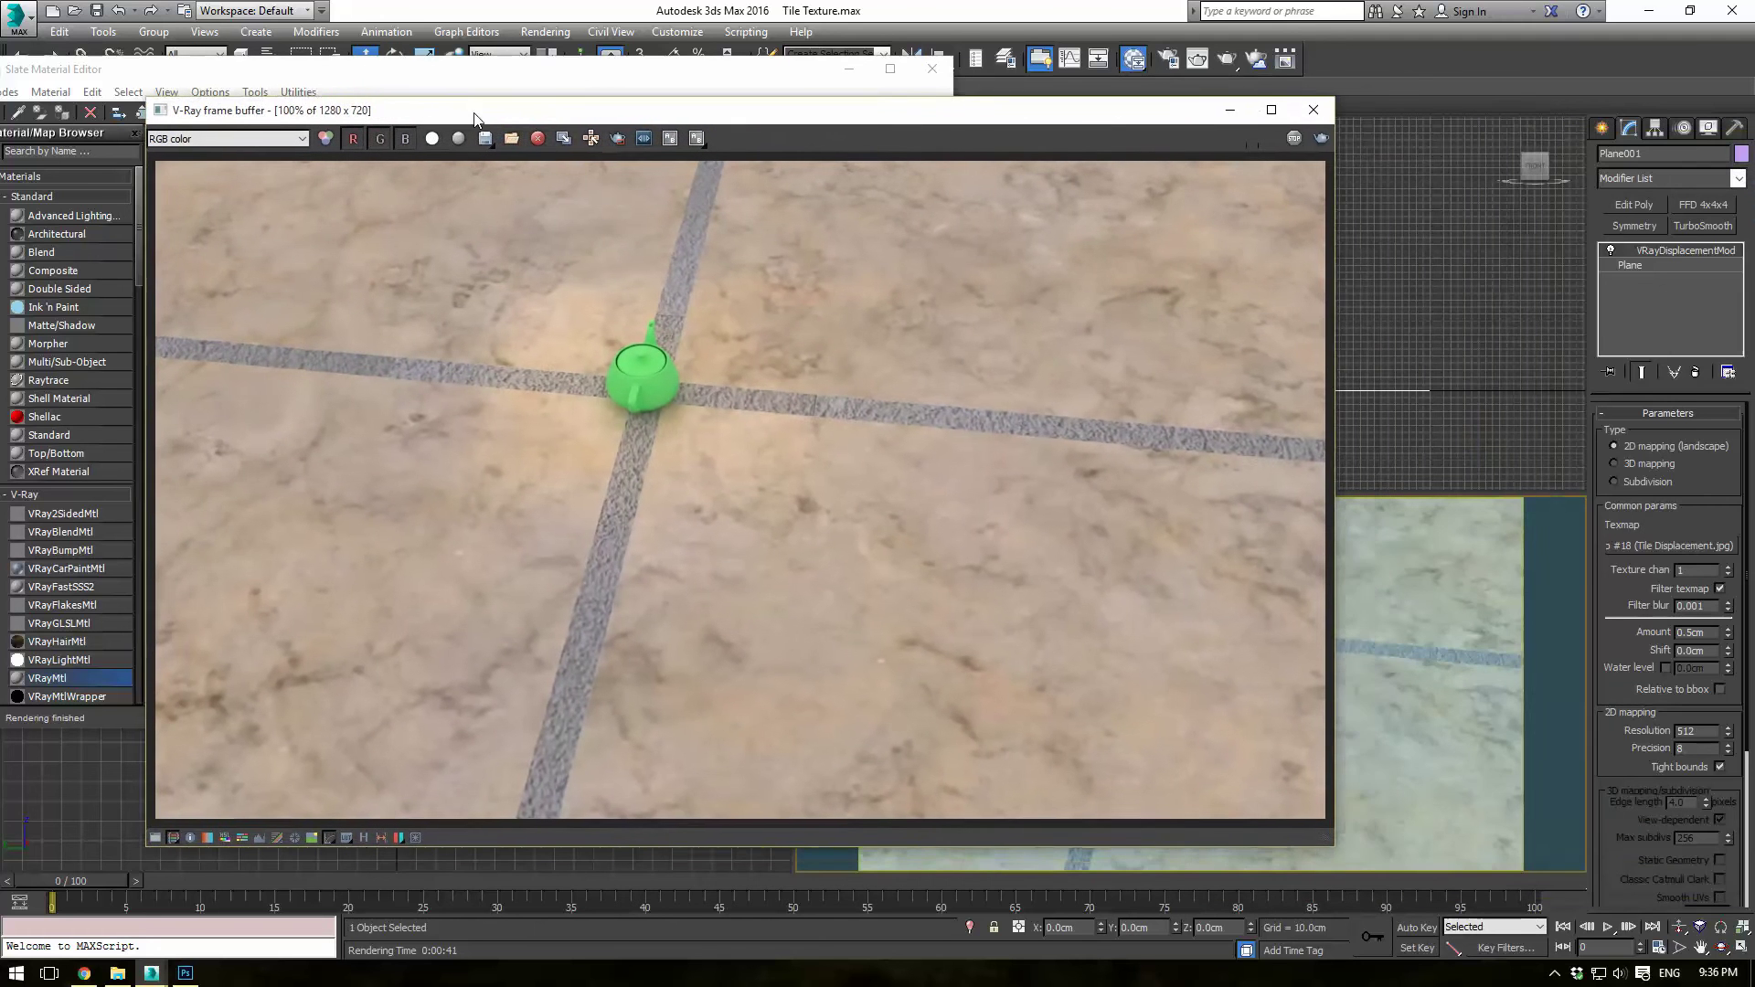
{"action": "left_click", "coordinate": [665, 131]}
{"action": "left_click_drag", "start_coordinate": [609, 308], "coordinate": [913, 507]}
{"action": "left_click", "coordinate": [1367, 131]}
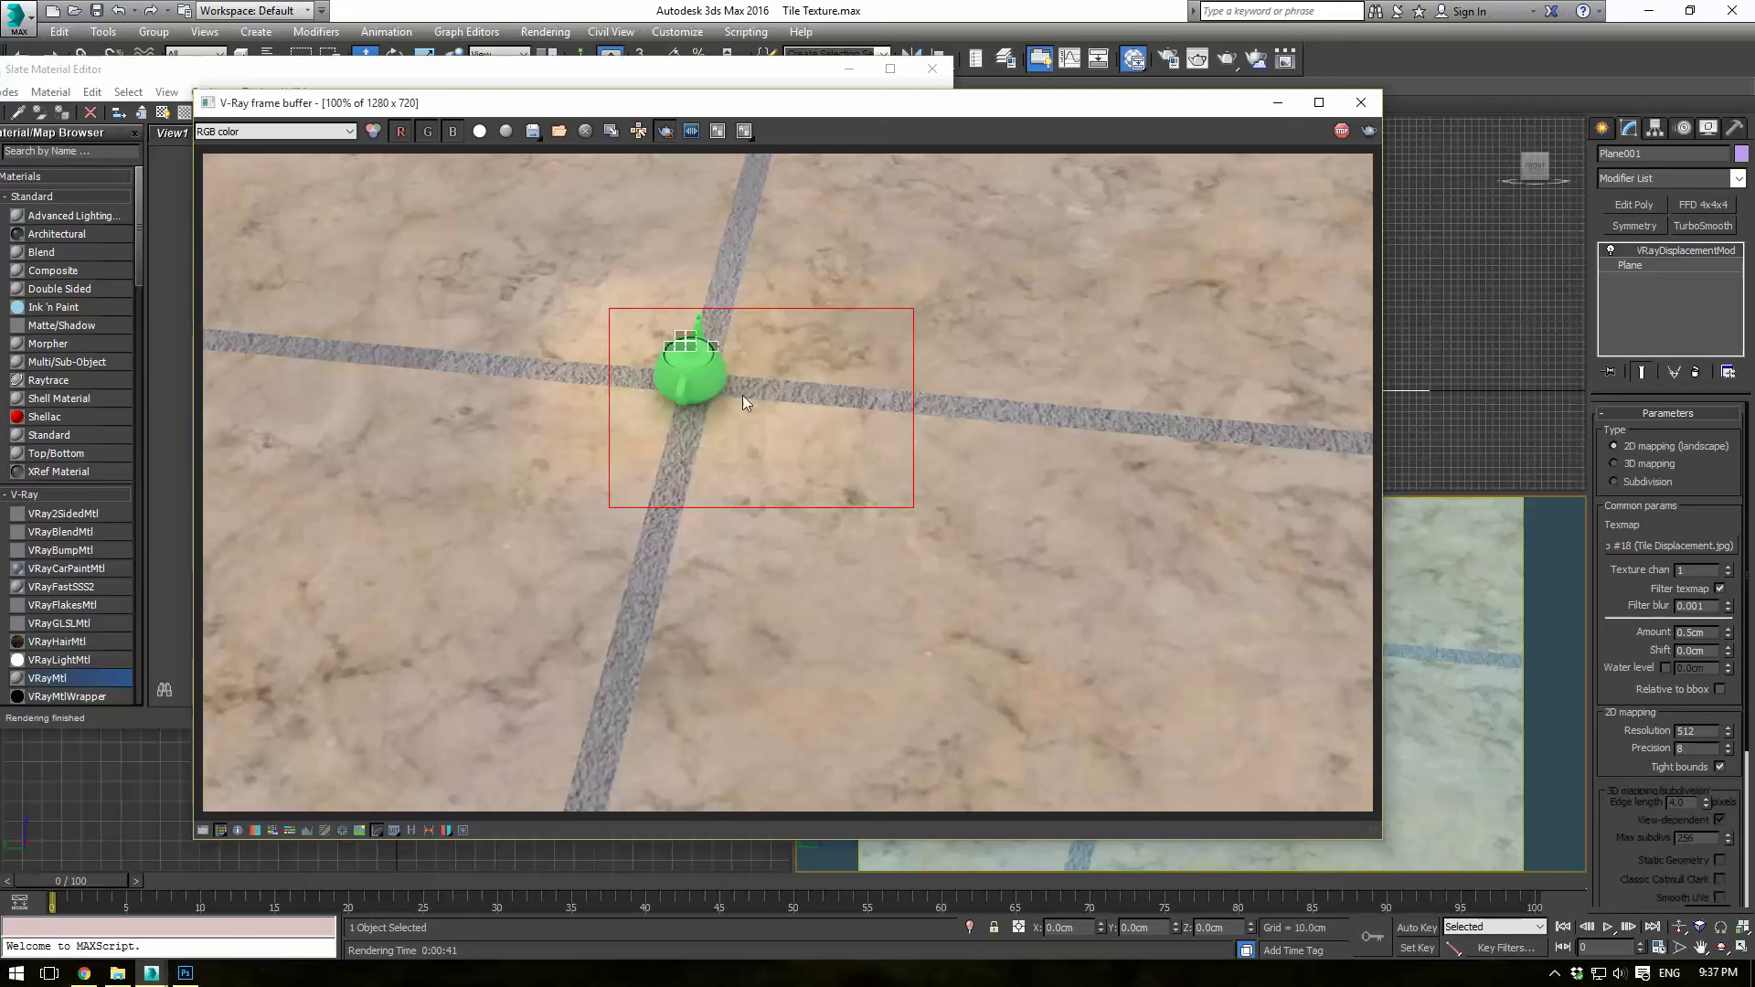
Step: Add a UVW Map modifier to the floor with U Tile and V Tile set to 5
{"action": "left_click", "coordinate": [1361, 101]}
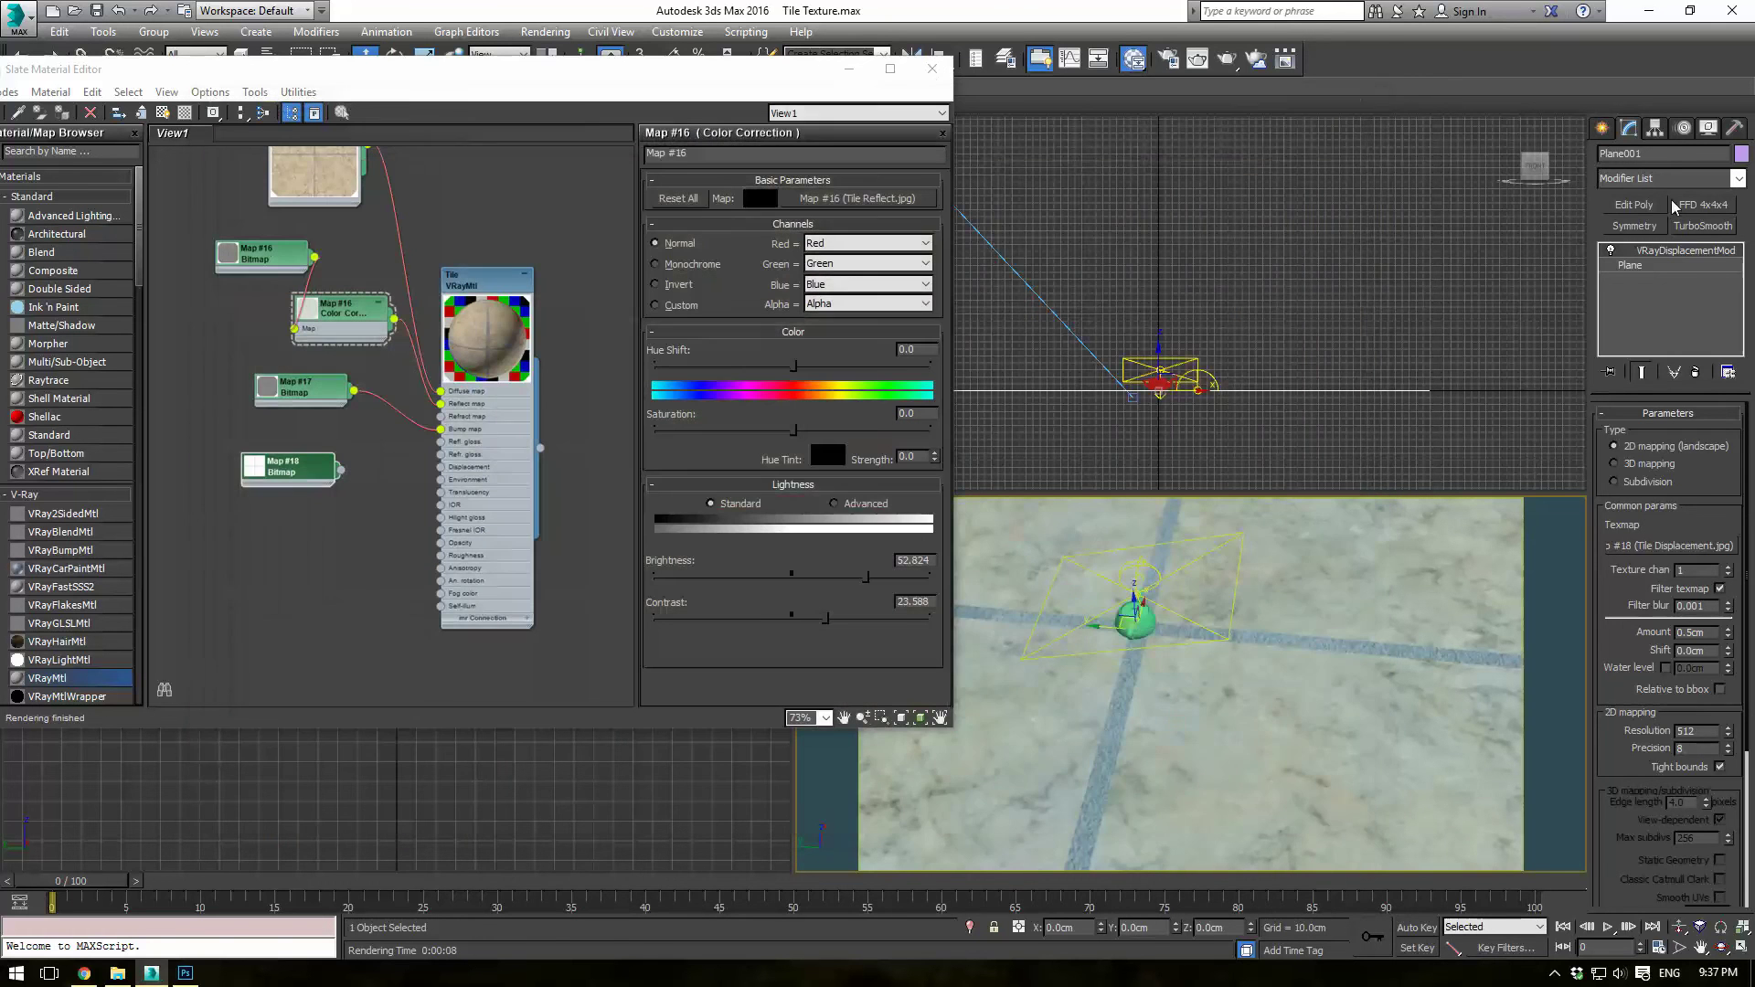
{"action": "left_click", "coordinate": [1738, 178]}
{"action": "scroll", "coordinate": [1741, 629], "scroll_direction": "down", "scroll_amount": 15}
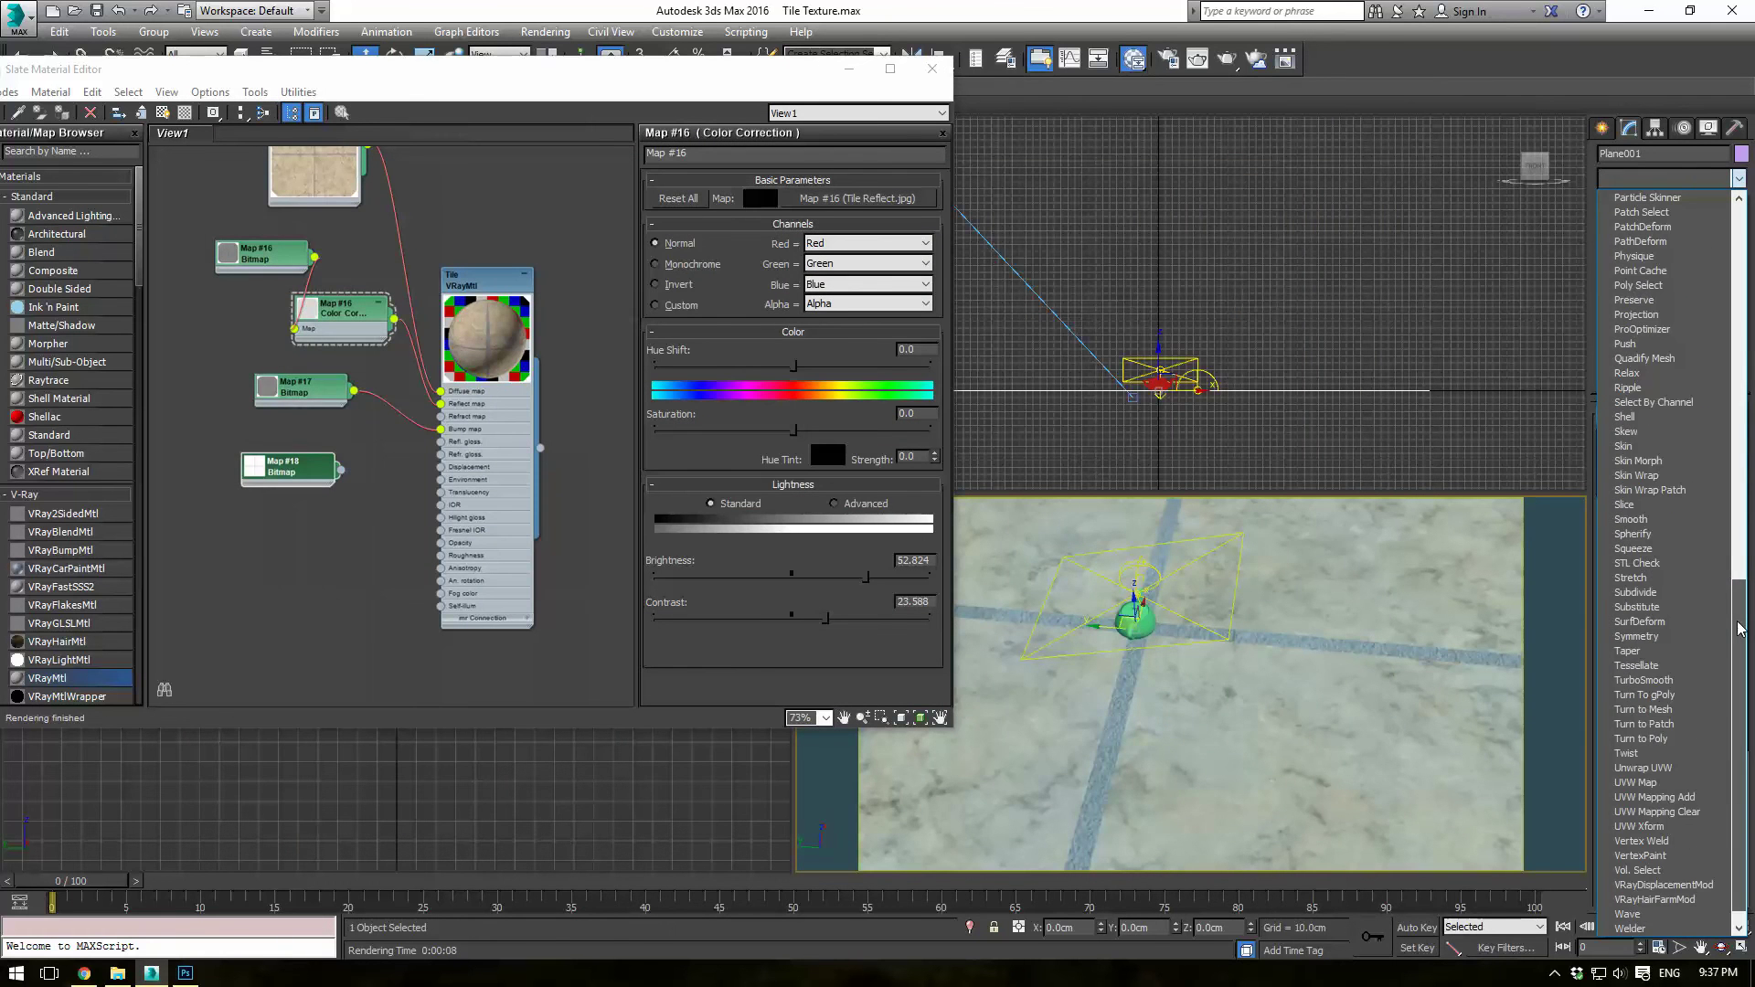
{"action": "left_click", "coordinate": [1652, 784]}
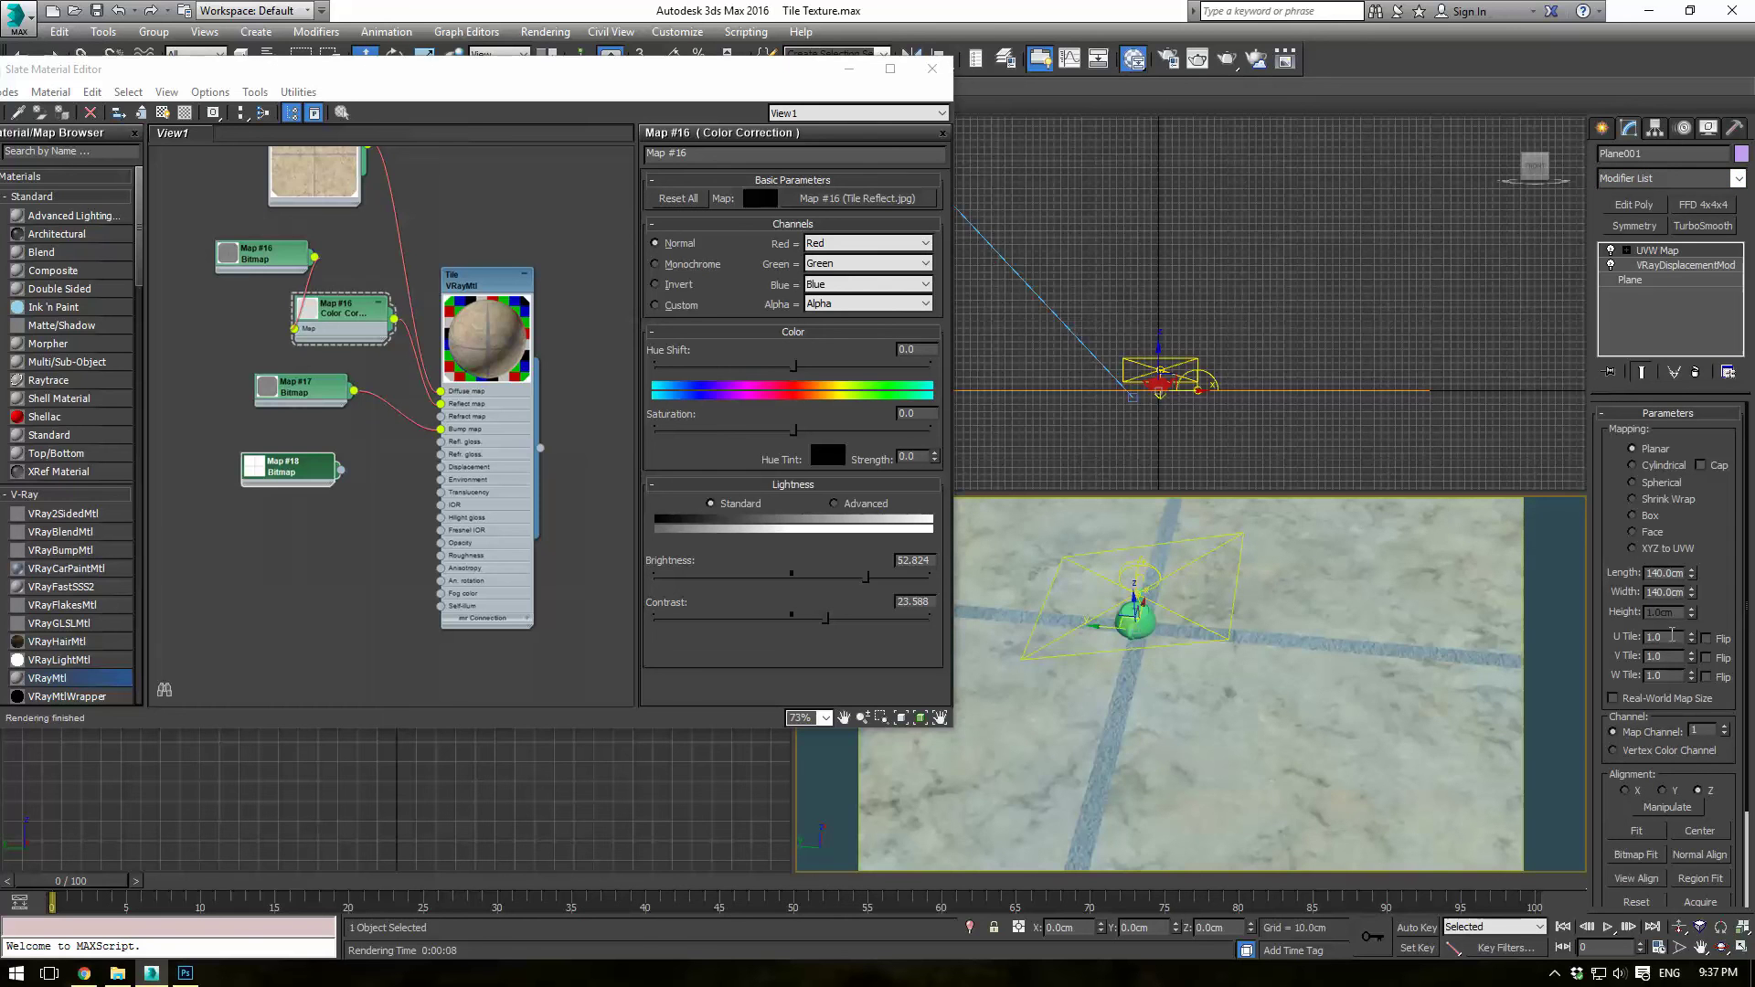
{"action": "type", "text": "5"}
{"action": "key", "text": "Tab"}
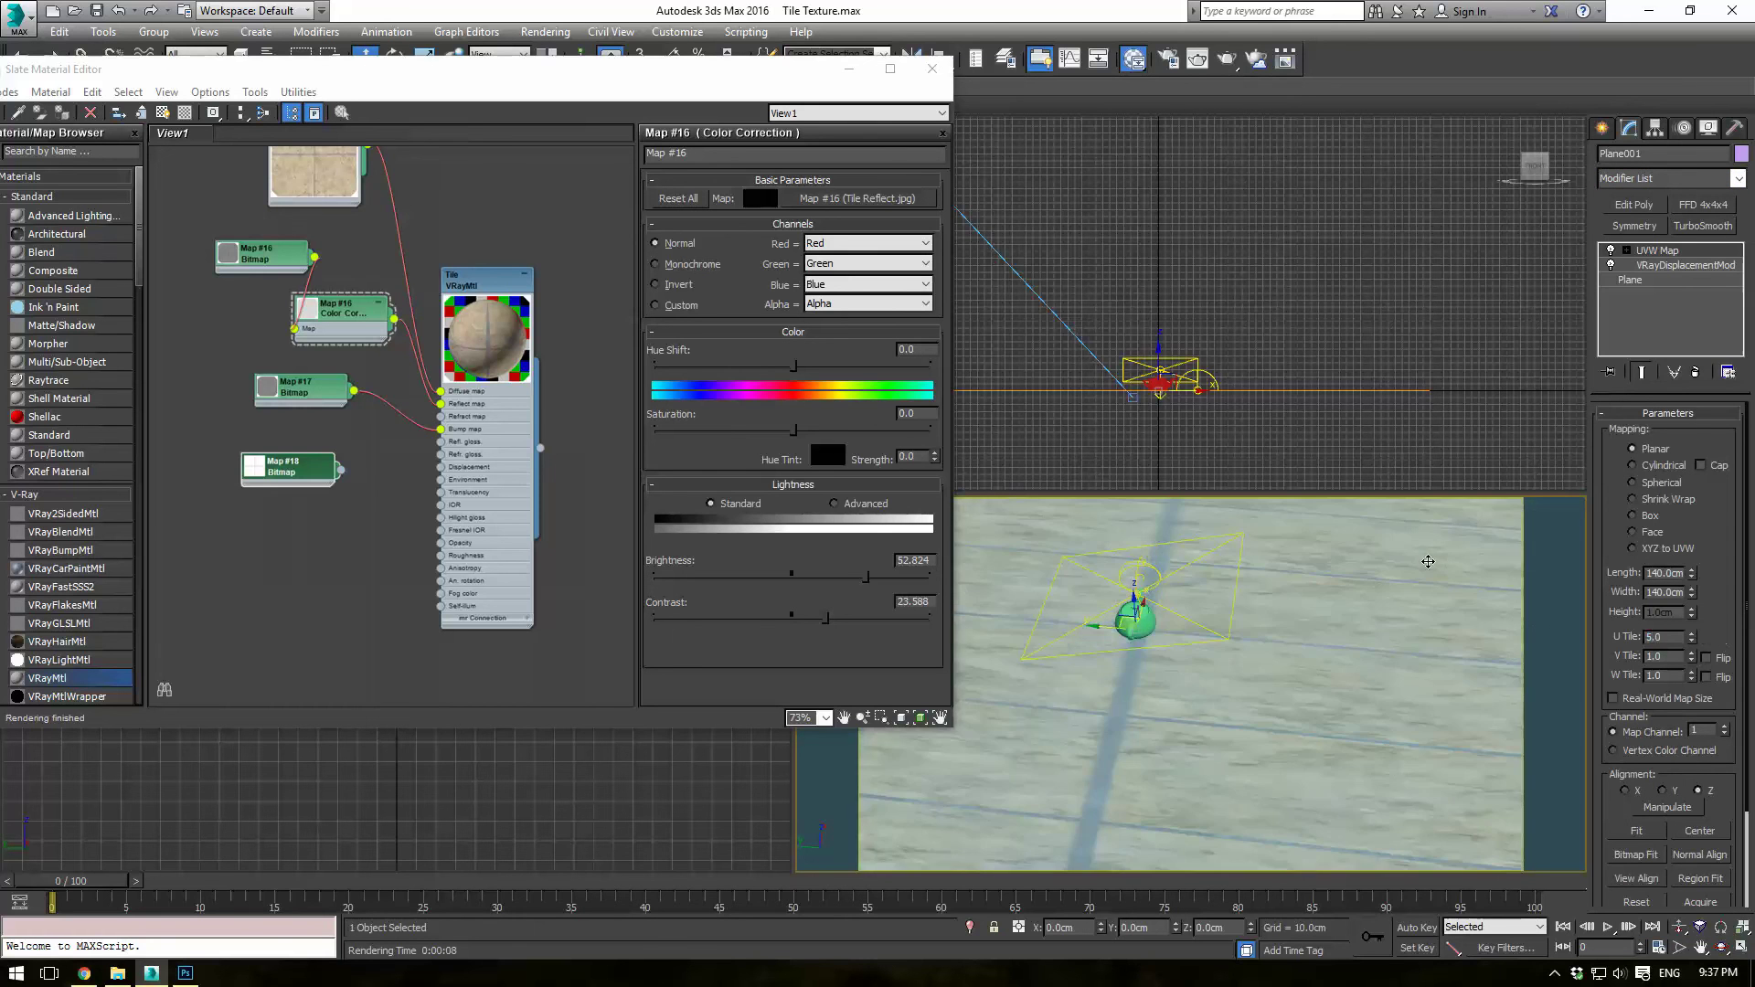
{"action": "type", "text": "5"}
{"action": "key", "text": "Return"}
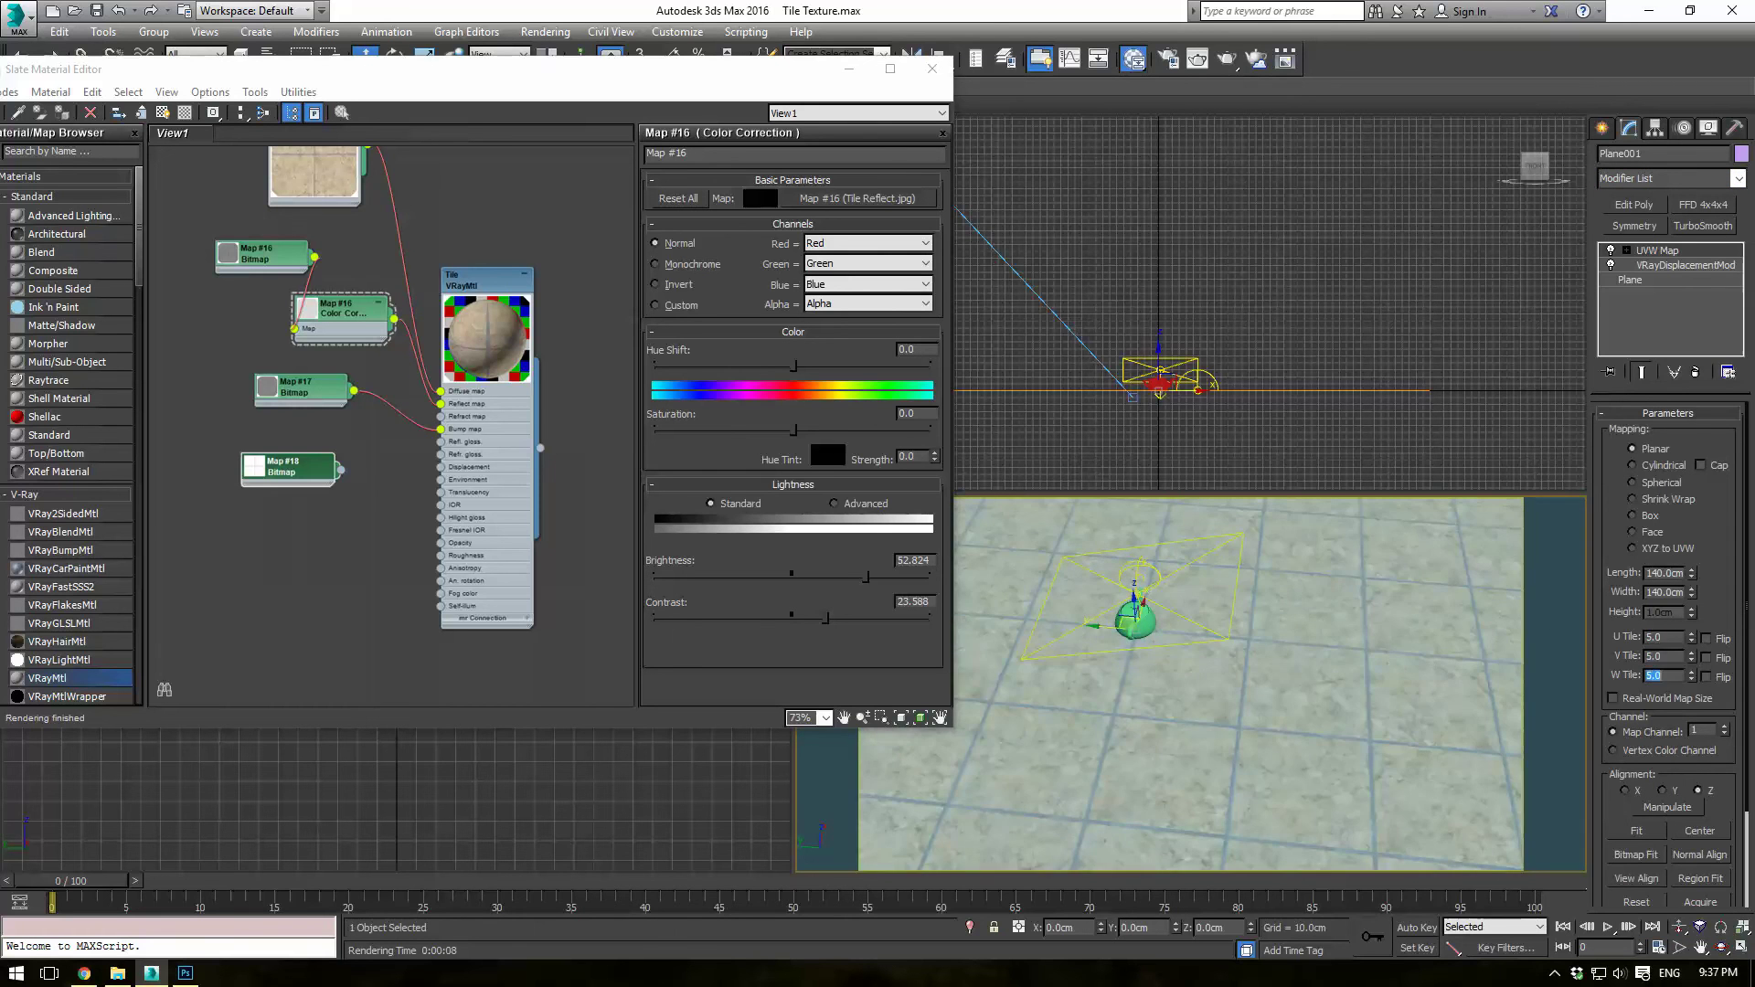
Step: Move PhysCamera001 down closer to the tiles in the Front viewport
{"action": "key", "text": "m"}
{"action": "middle_click_drag", "start_coordinate": [872, 136], "coordinate": [909, 161]}
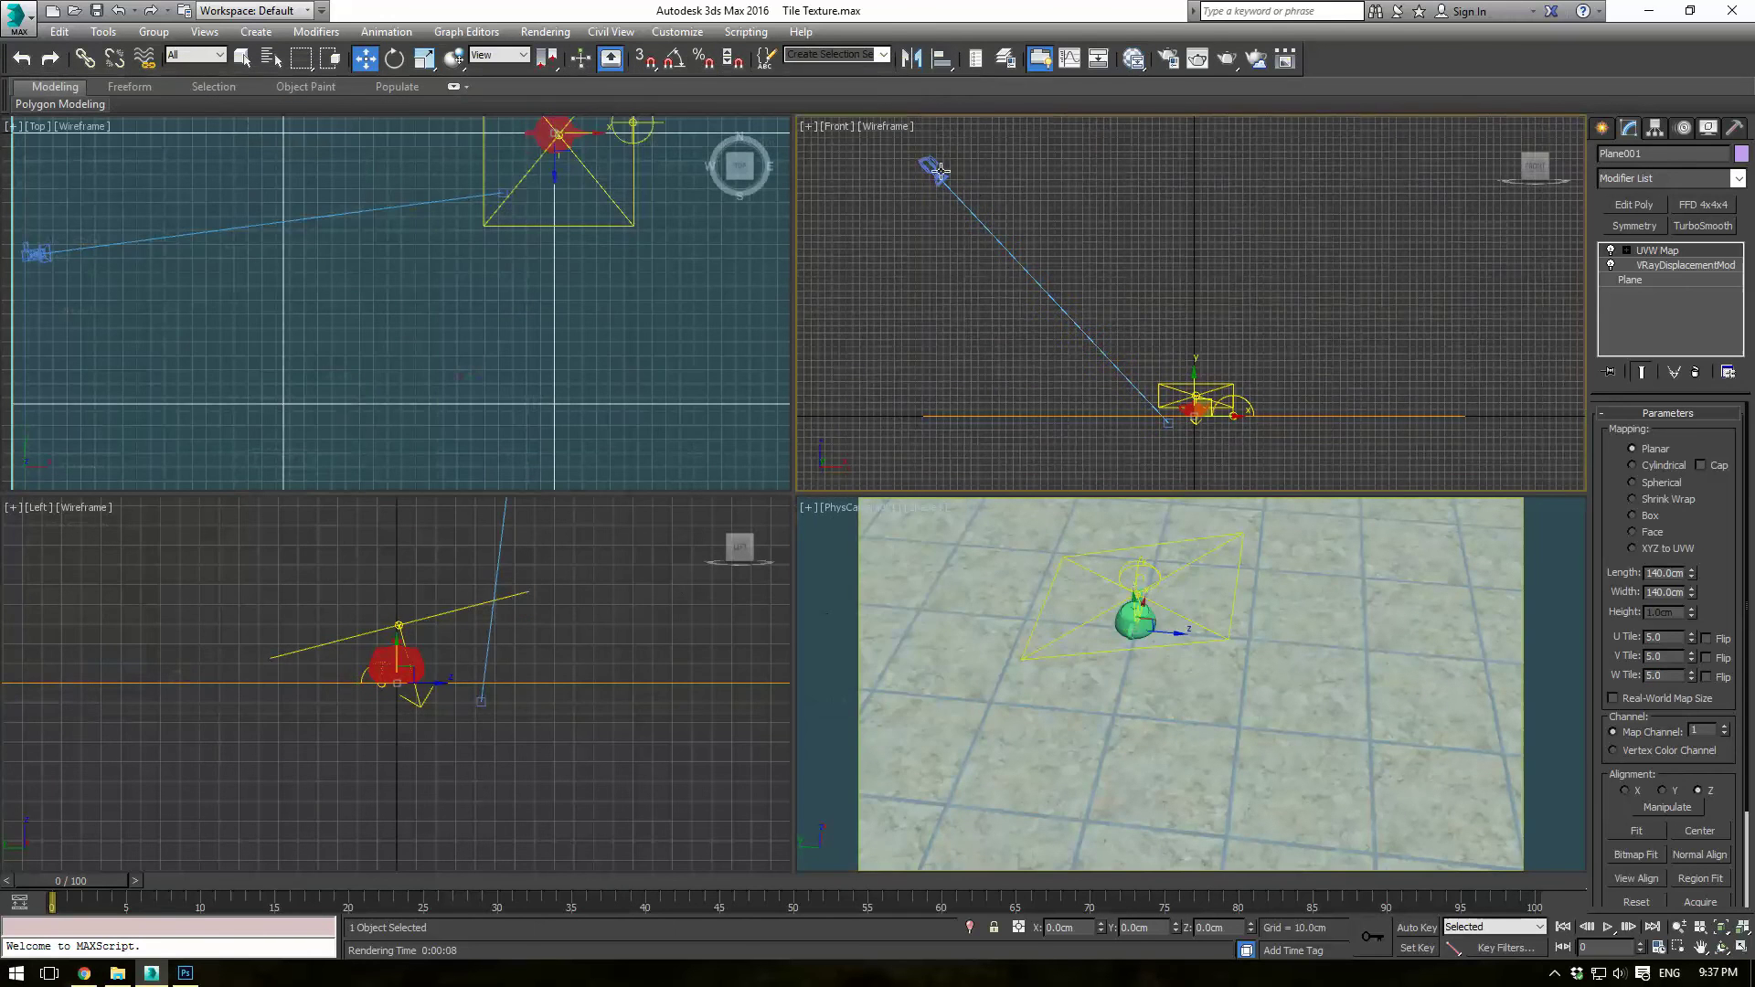
{"action": "left_click", "coordinate": [930, 168]}
{"action": "left_click_drag", "start_coordinate": [932, 168], "coordinate": [1063, 294]}
{"action": "left_click_drag", "start_coordinate": [1103, 331], "coordinate": [1095, 353]}
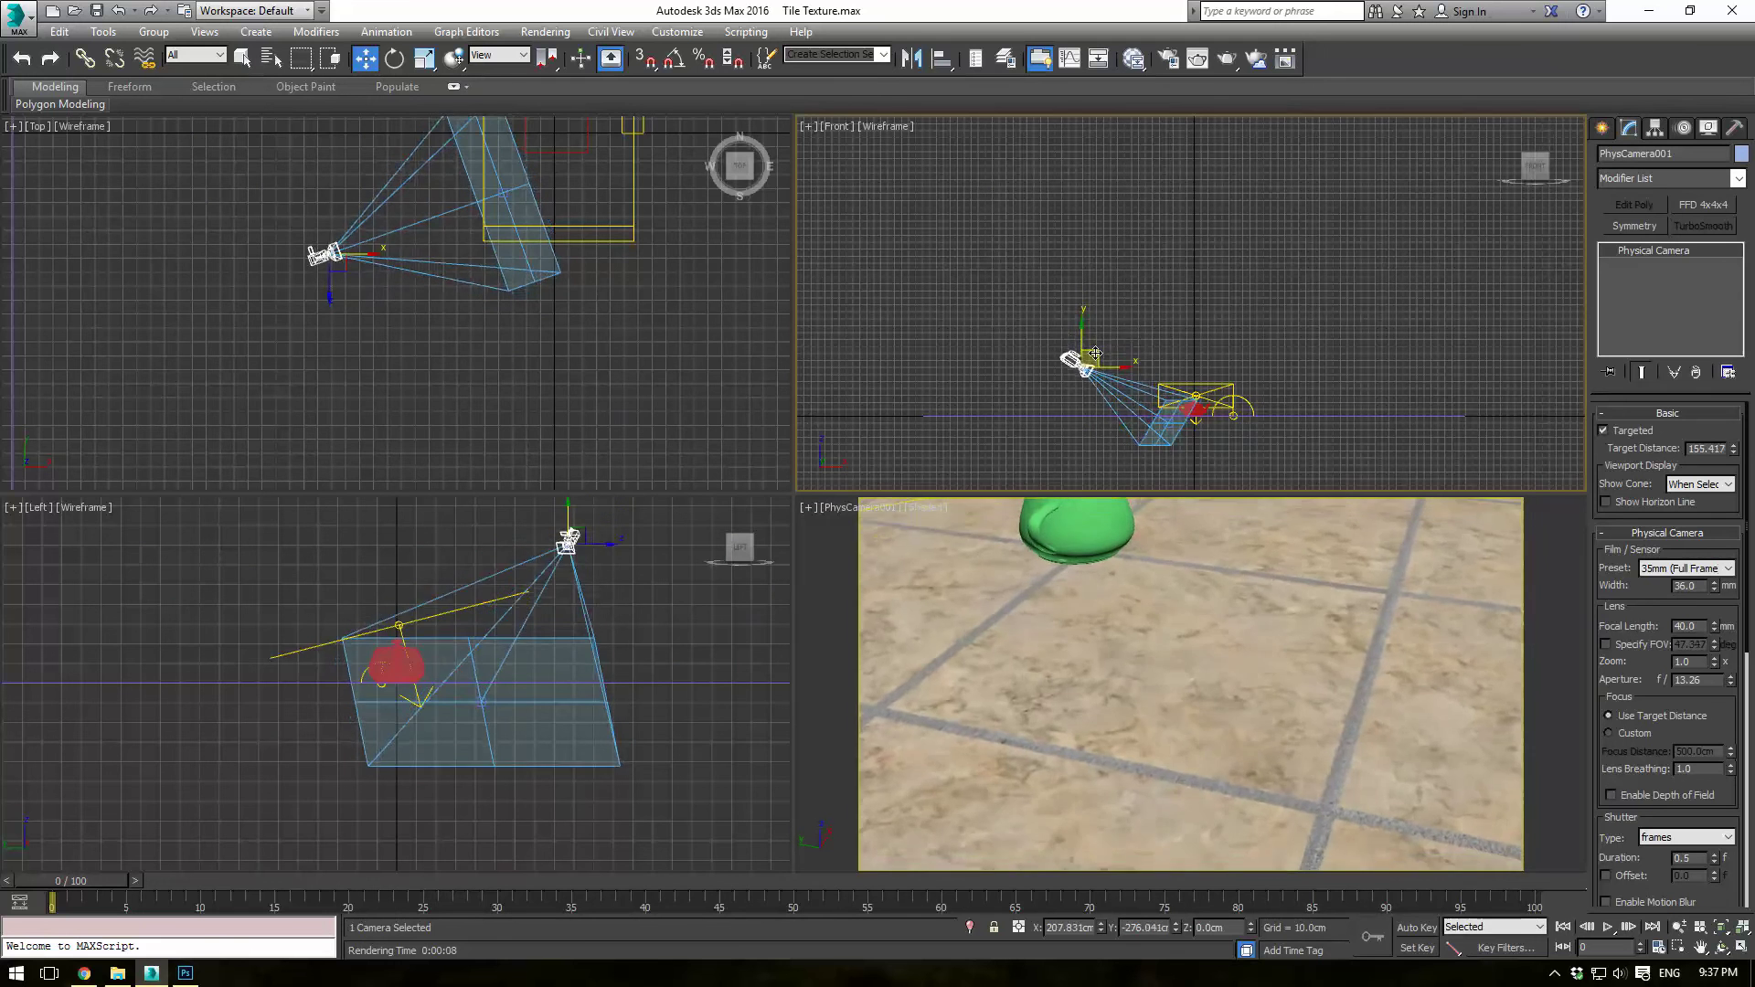
Step: With Plane001 selected, render the full frame with Region render turned off
{"action": "left_click", "coordinate": [1258, 416]}
{"action": "left_click", "coordinate": [1226, 58]}
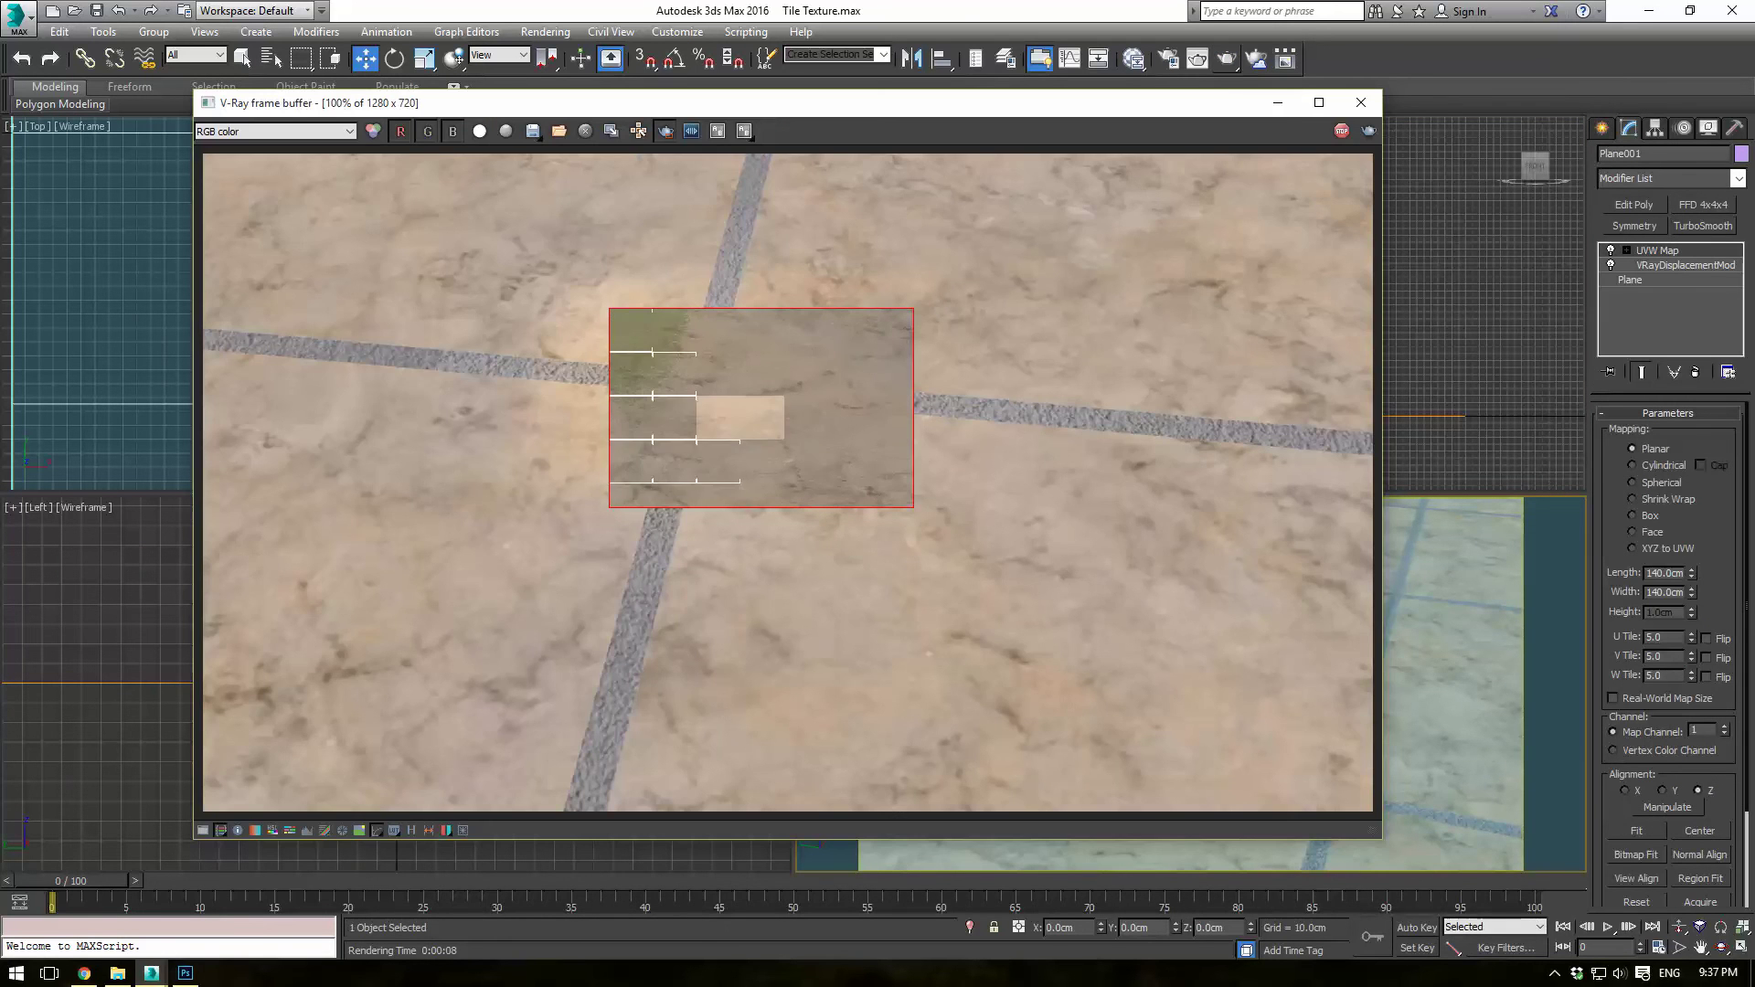
{"action": "left_click", "coordinate": [665, 131]}
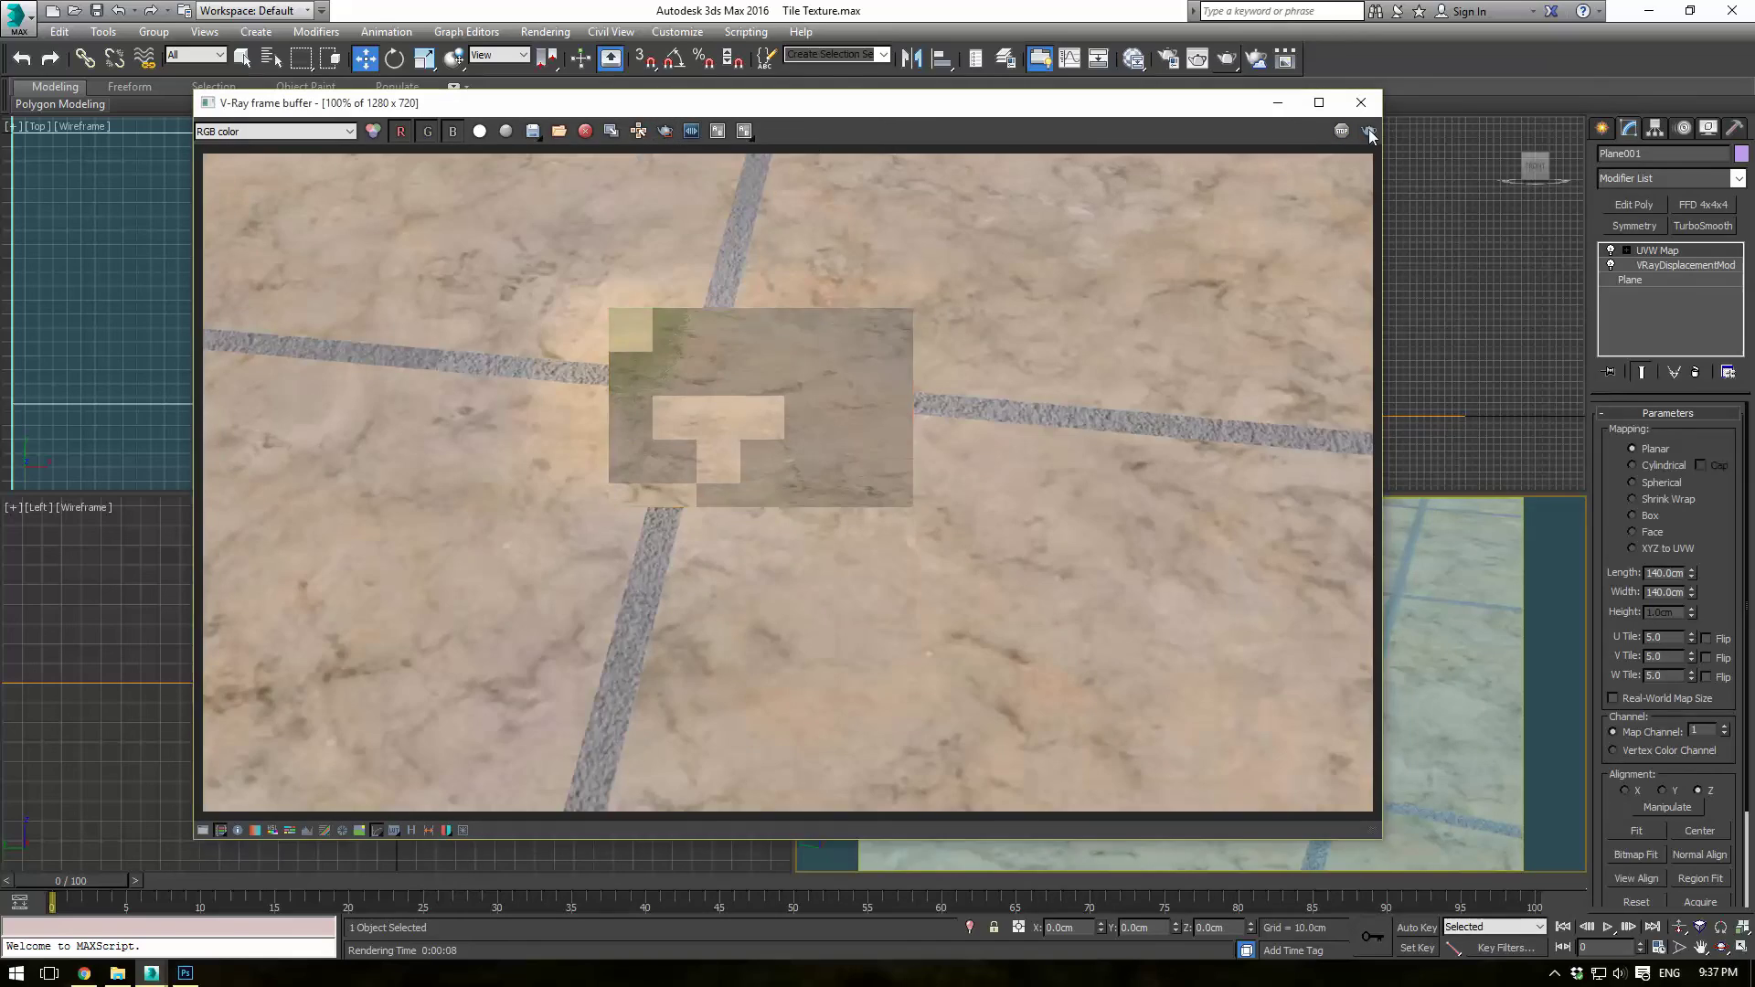
{"action": "left_click", "coordinate": [1368, 129]}
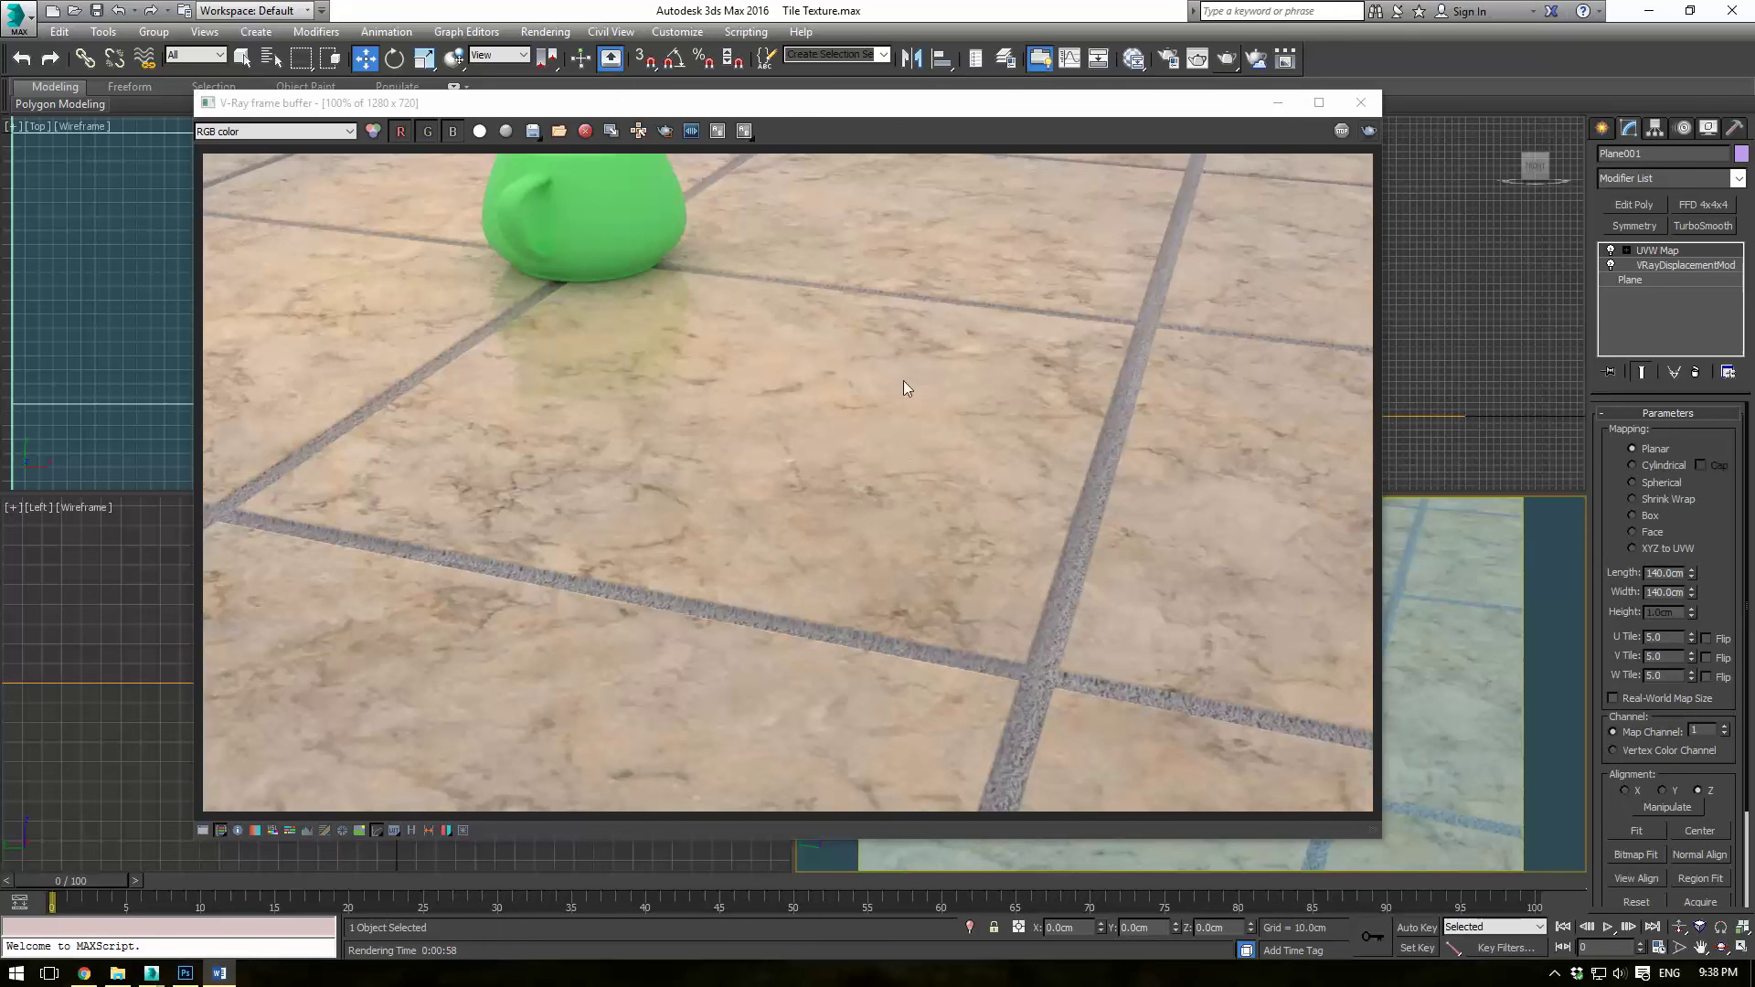
{"action": "scroll", "coordinate": [777, 435], "scroll_direction": "down", "scroll_amount": 2}
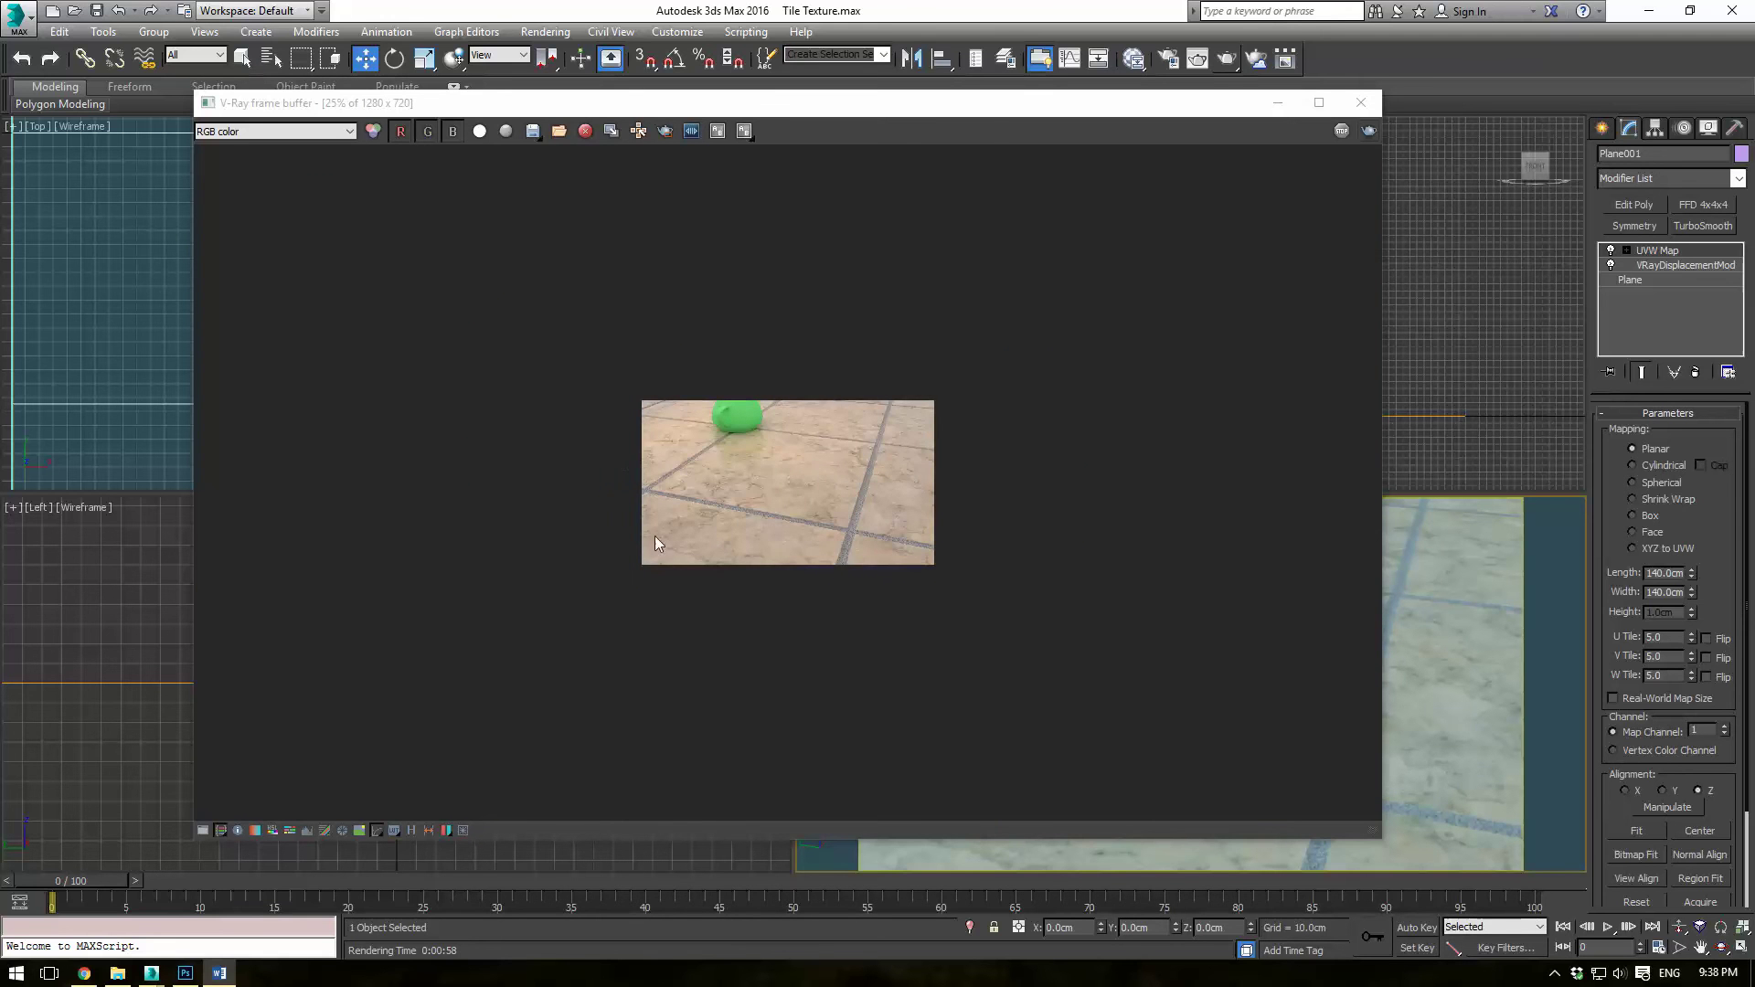
{"action": "scroll", "coordinate": [798, 464], "scroll_direction": "up", "scroll_amount": 2}
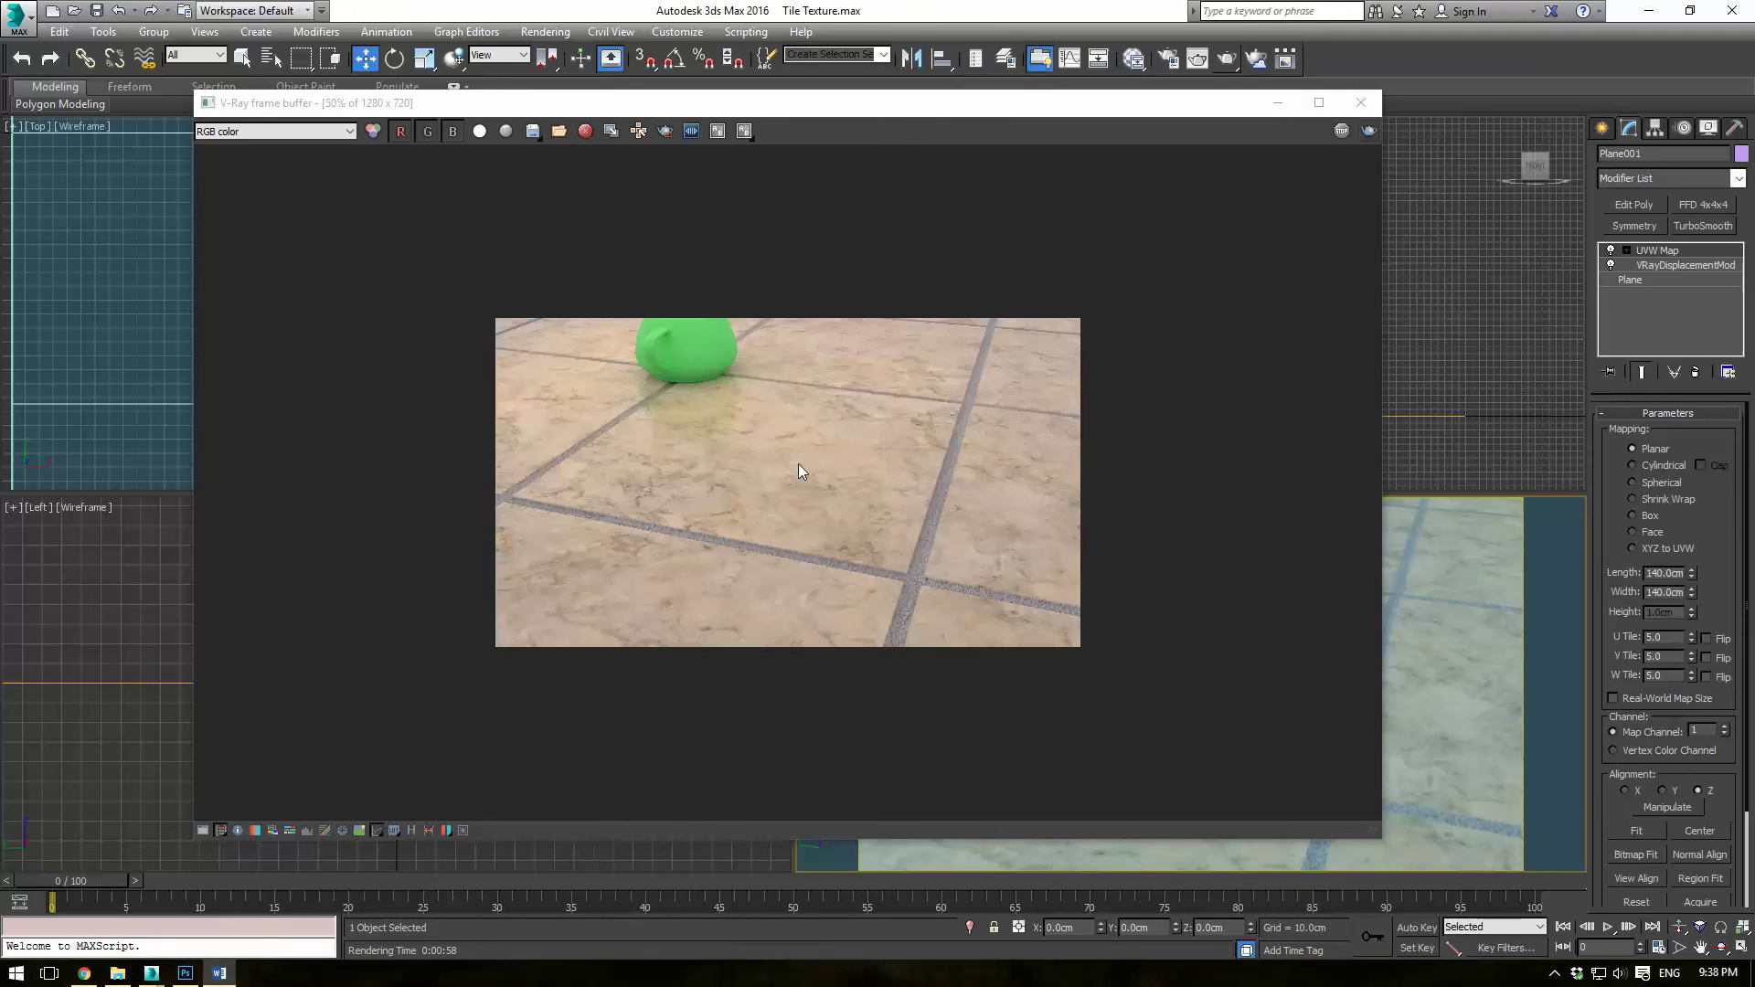